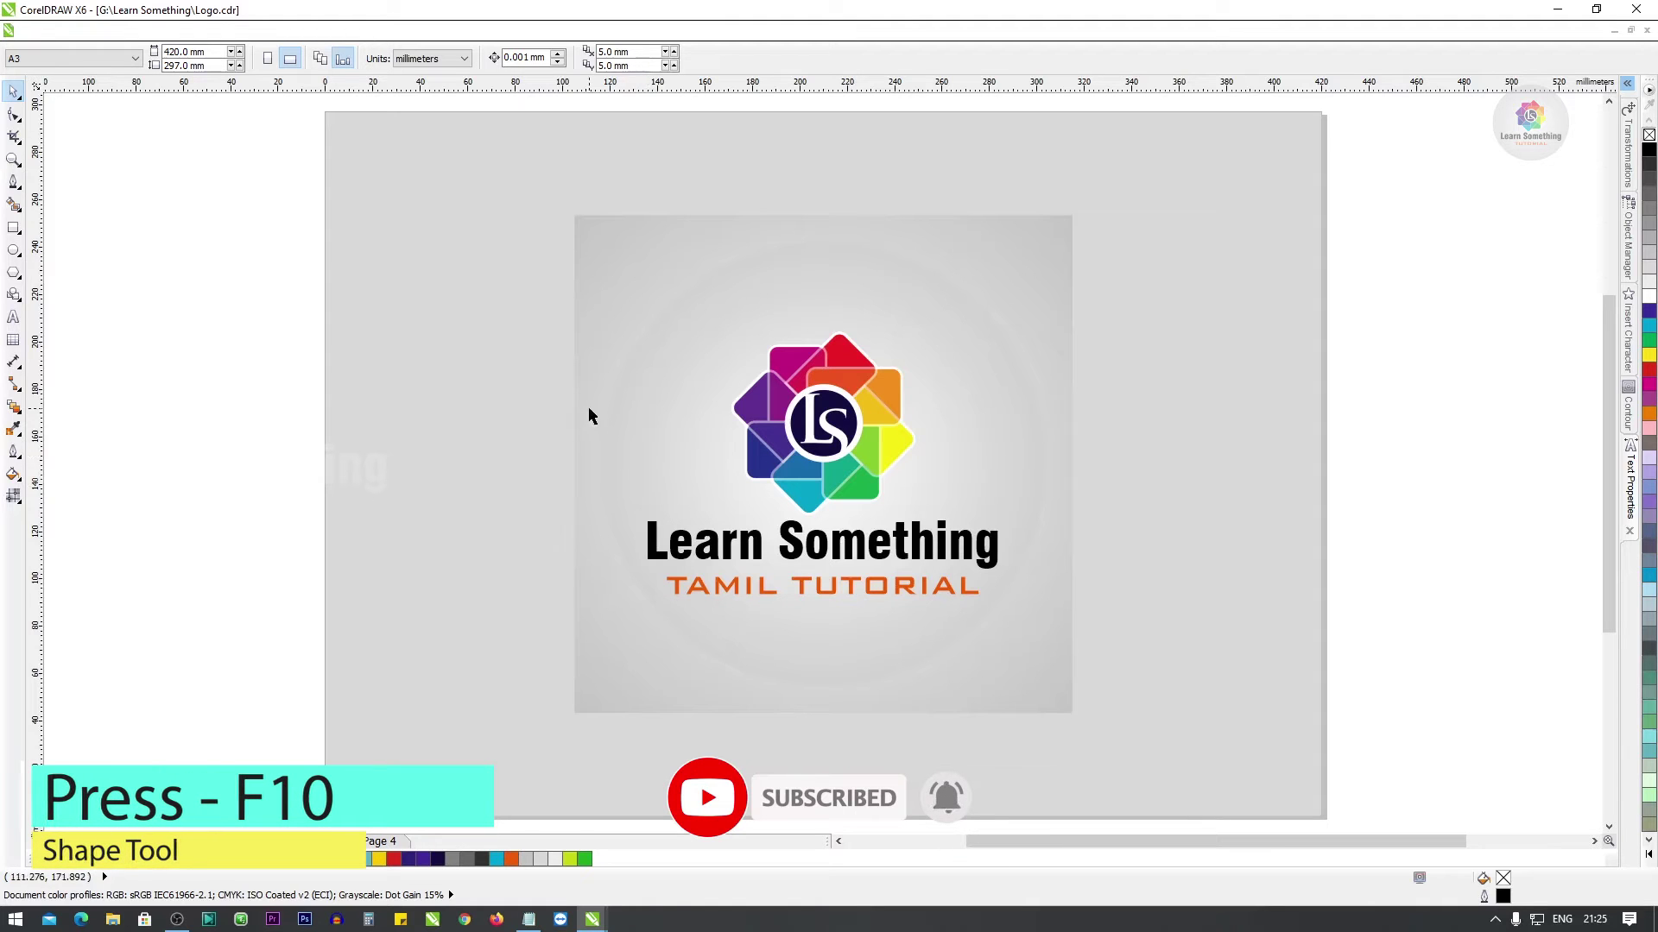
Try to reshape the letter "a" in "Learn Something" by pulling its upper stroke's corner node down and outward with the Shape tool.
key(F10)
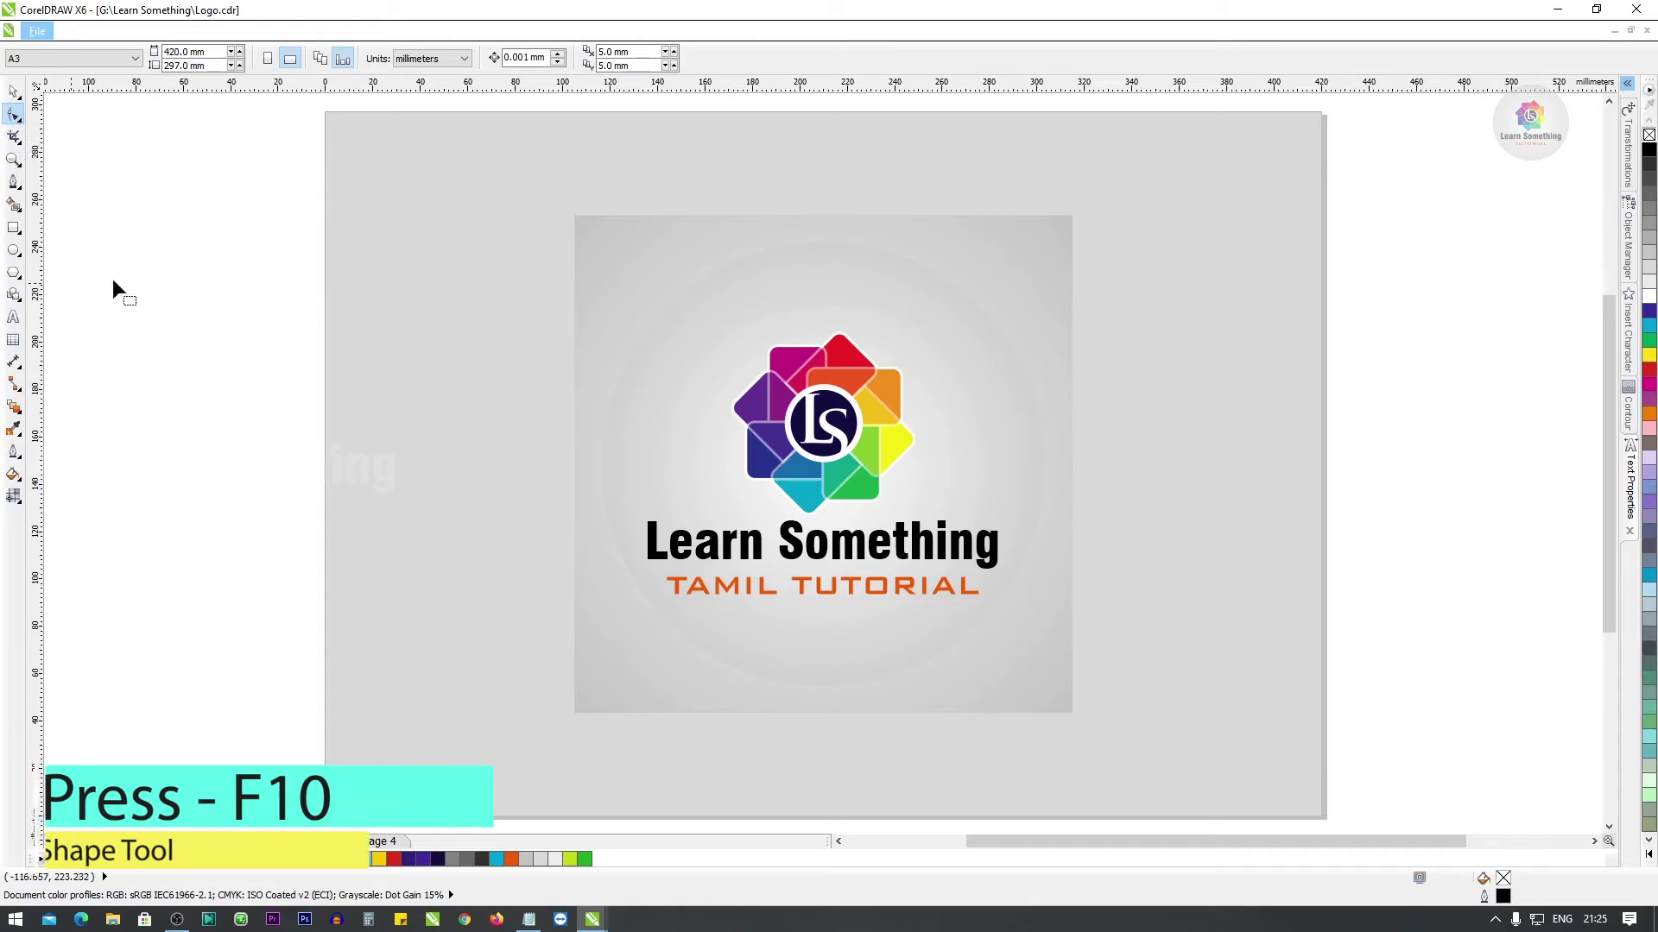
click(584, 251)
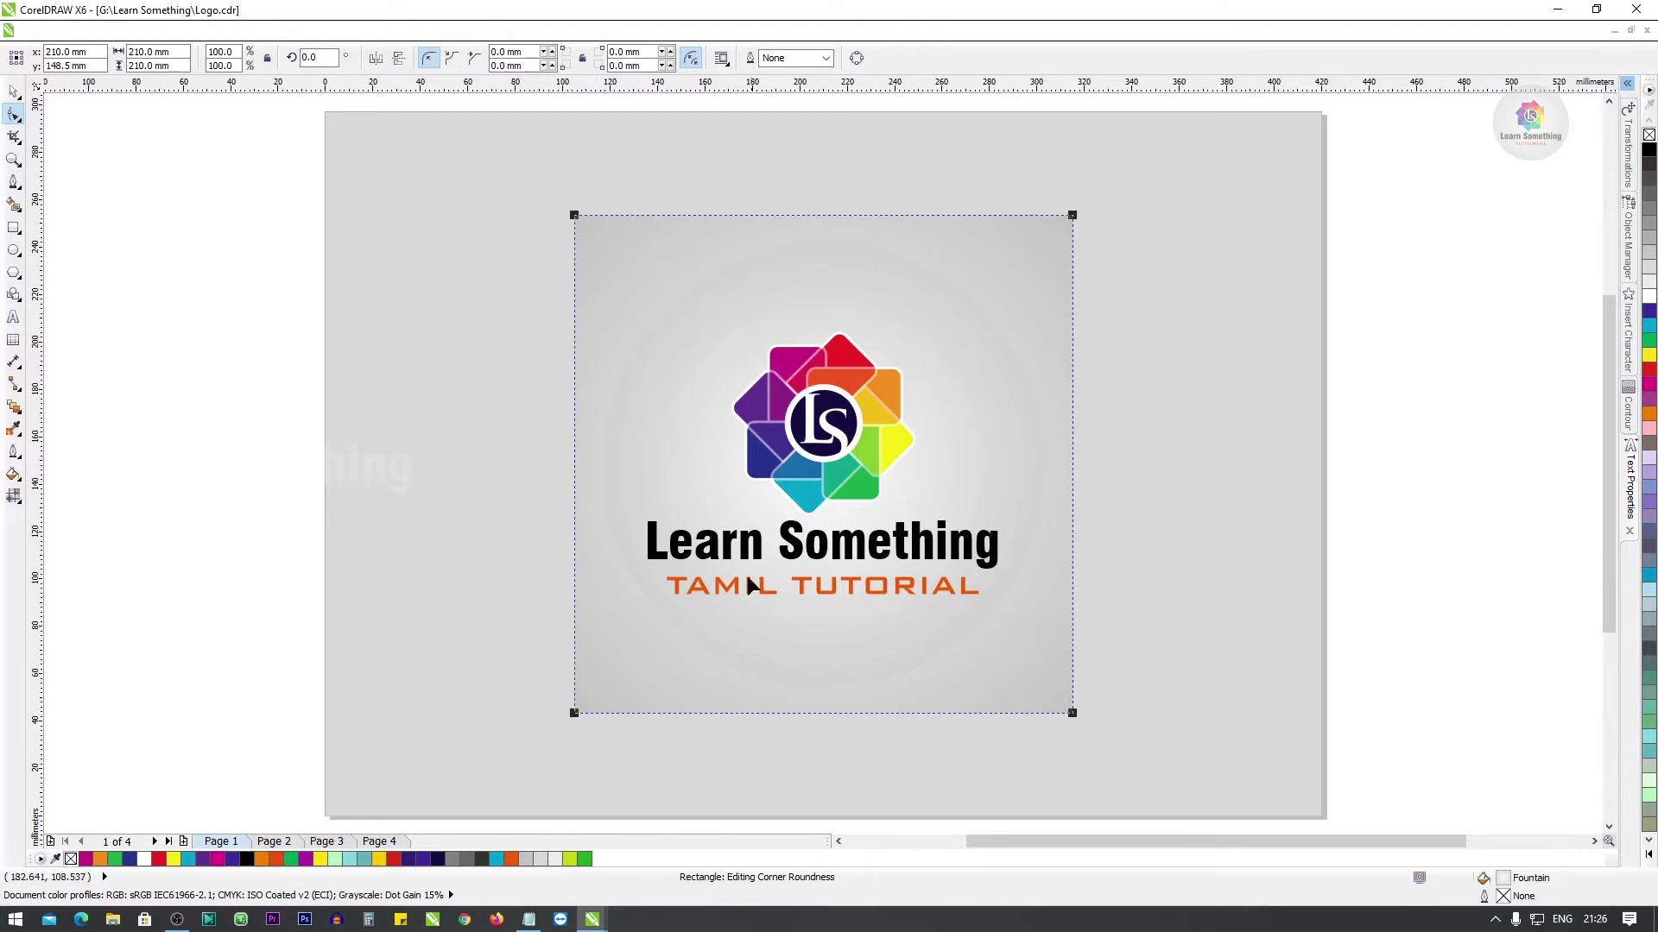
key(space)
click(762, 557)
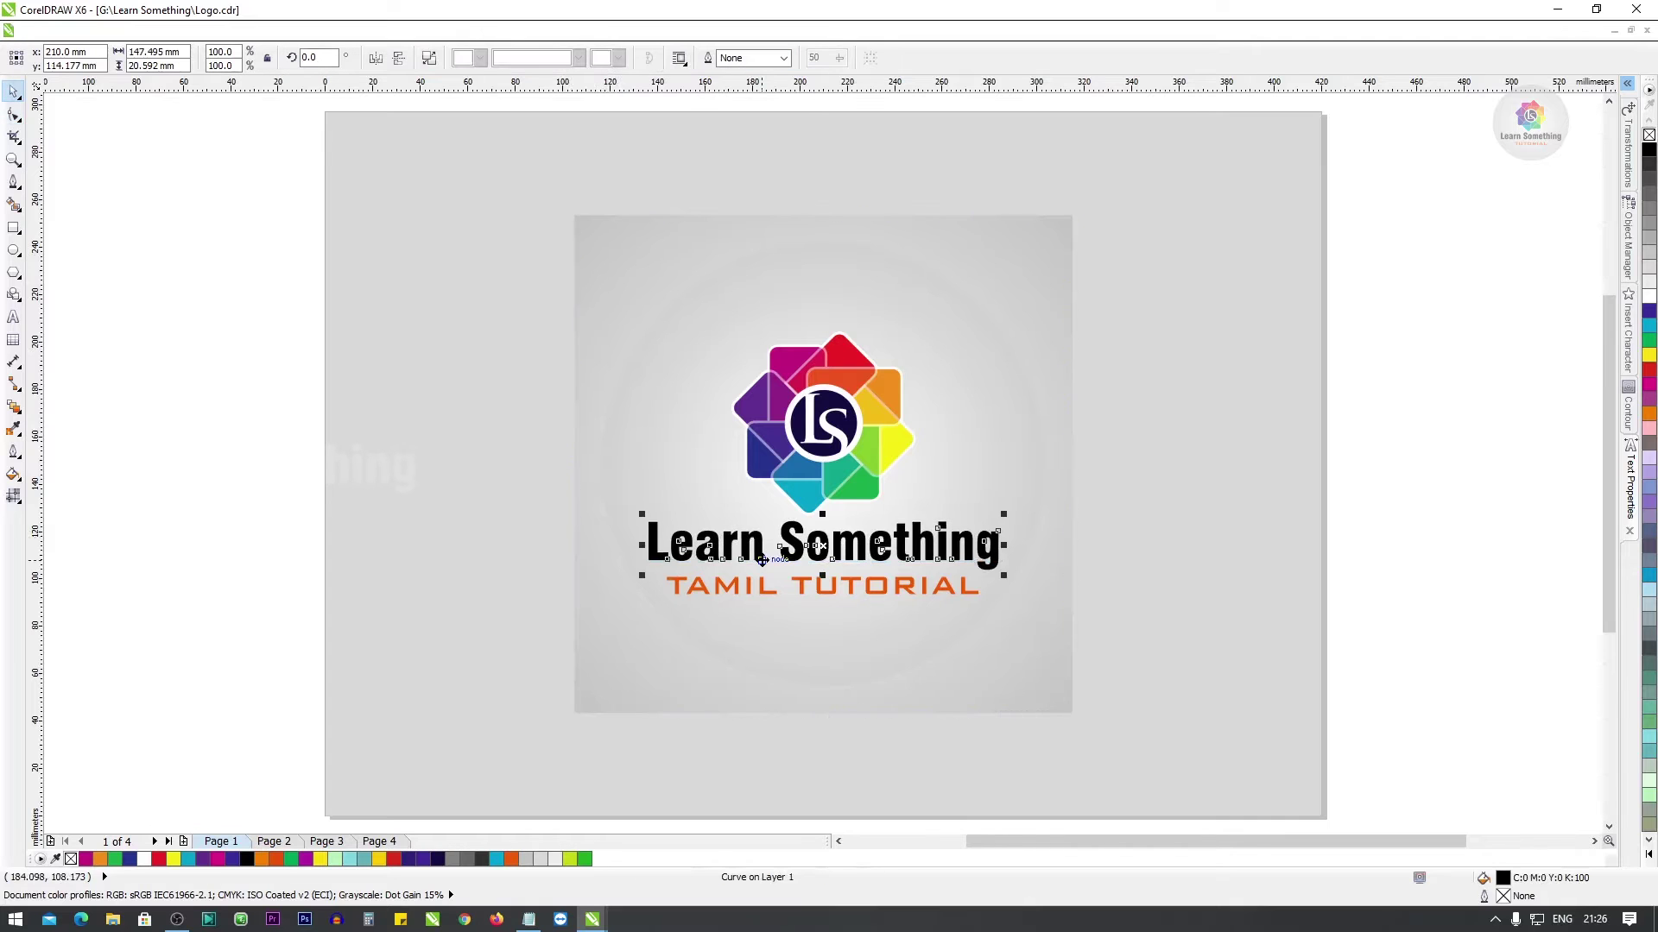
scroll(713, 579, up, 3)
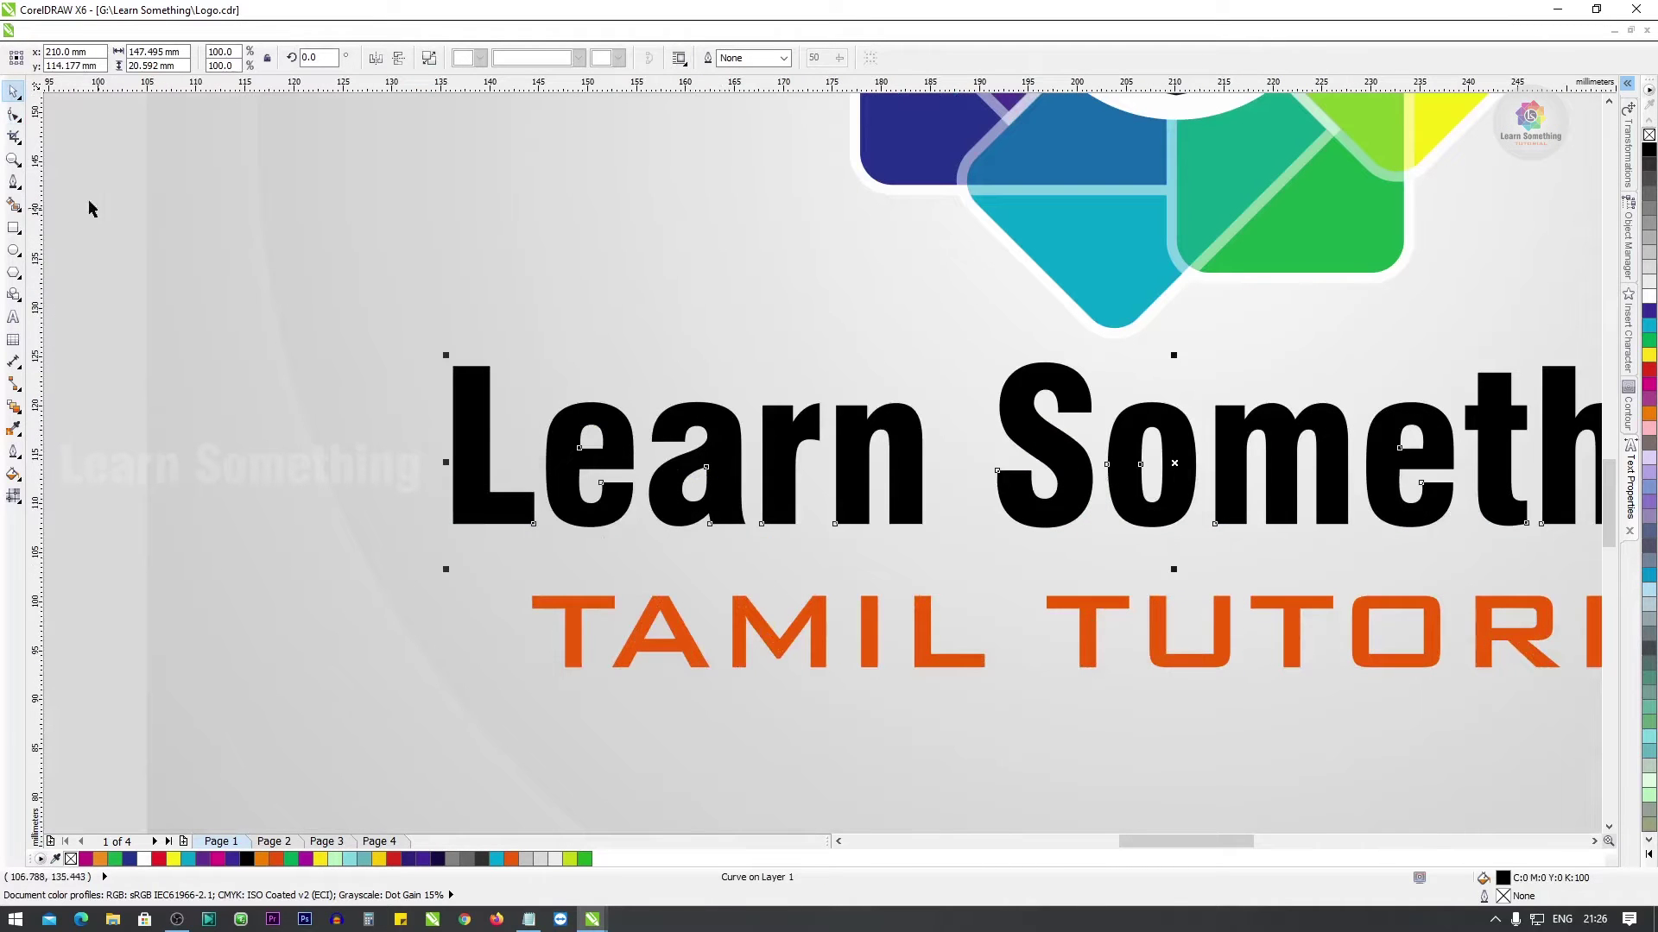
click(13, 114)
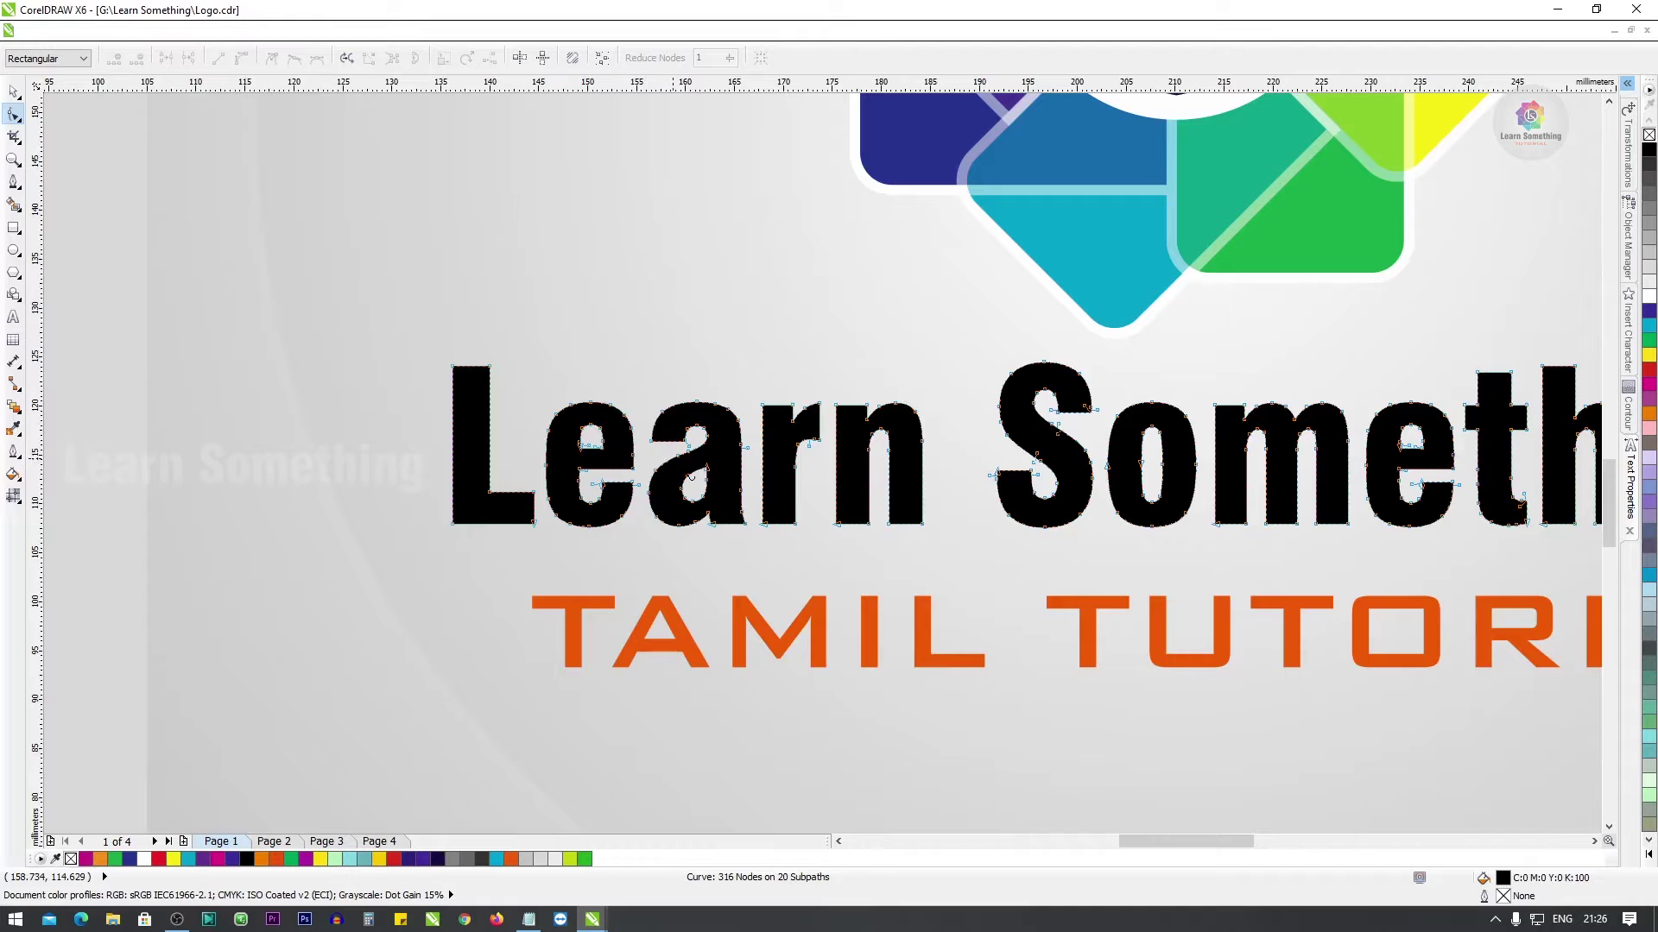
scroll(691, 436, up, 3)
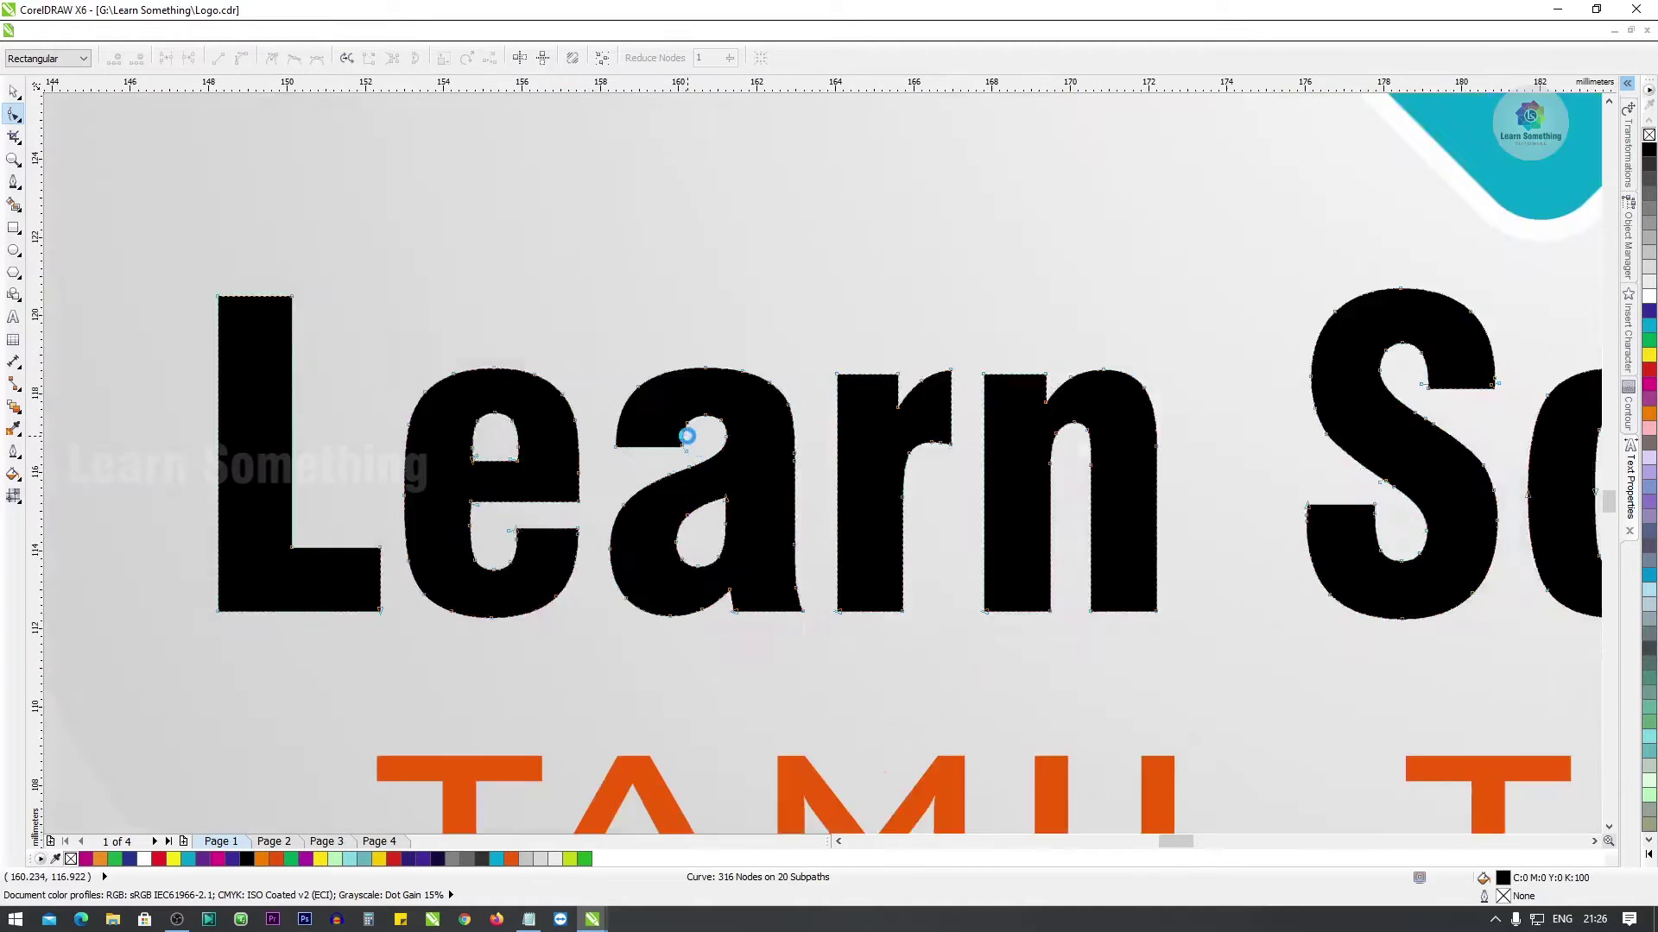
drag(543, 457, 513, 560)
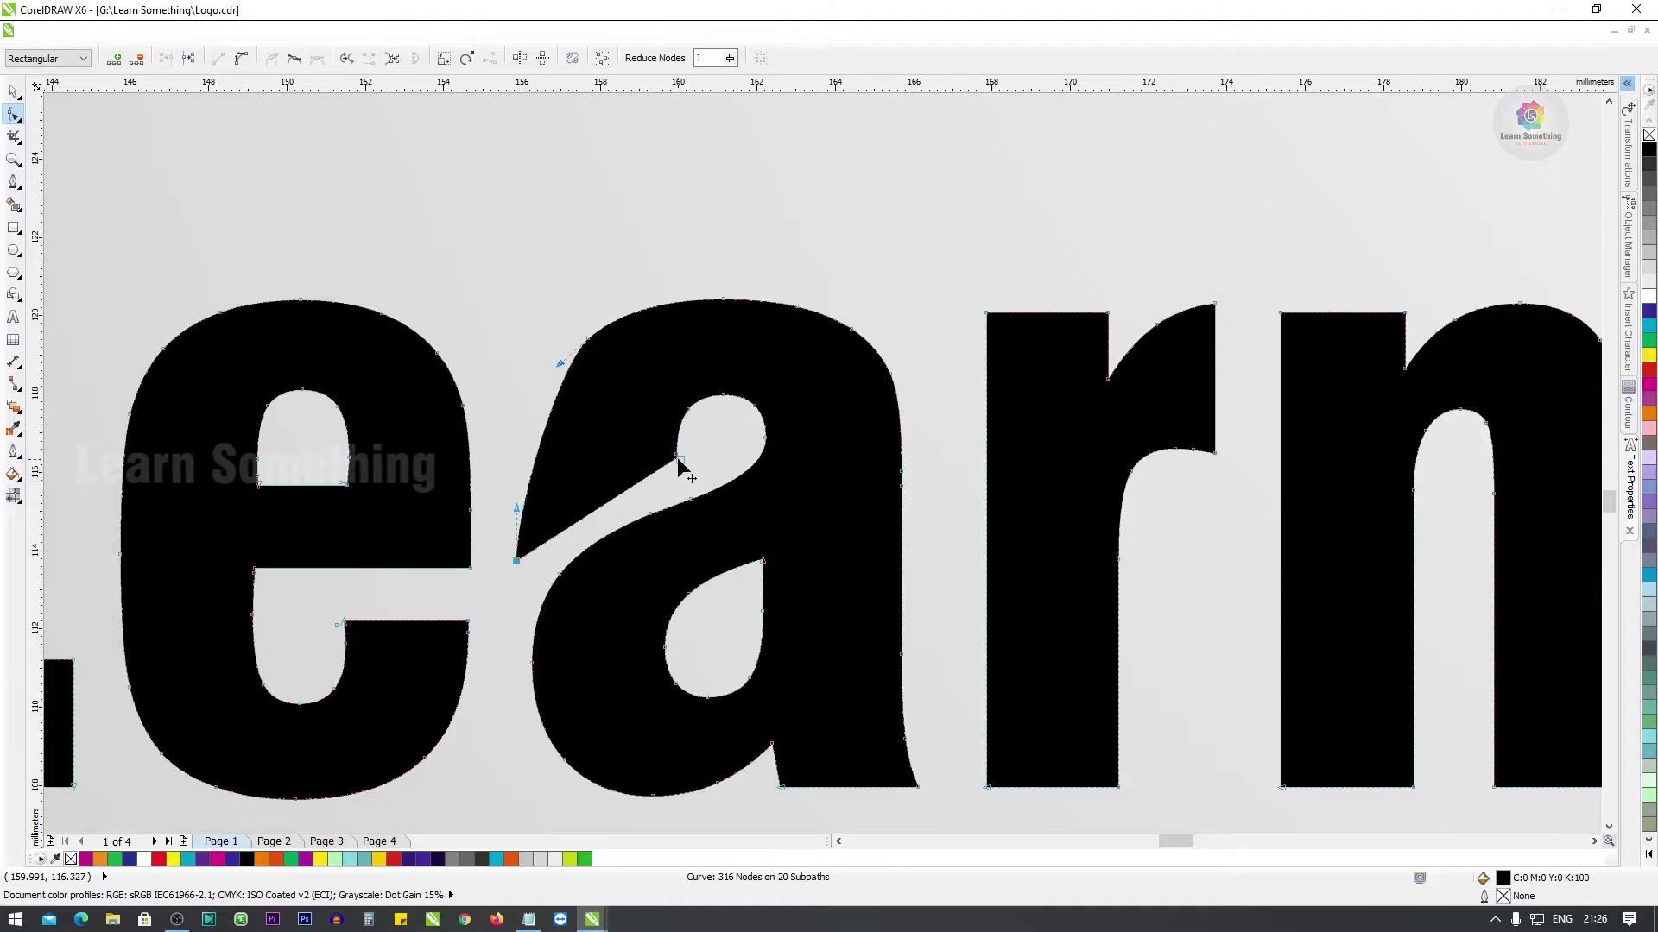
Undo the node move on the letter "a" and deselect the "Learn Something" text.
key(ctrl+z)
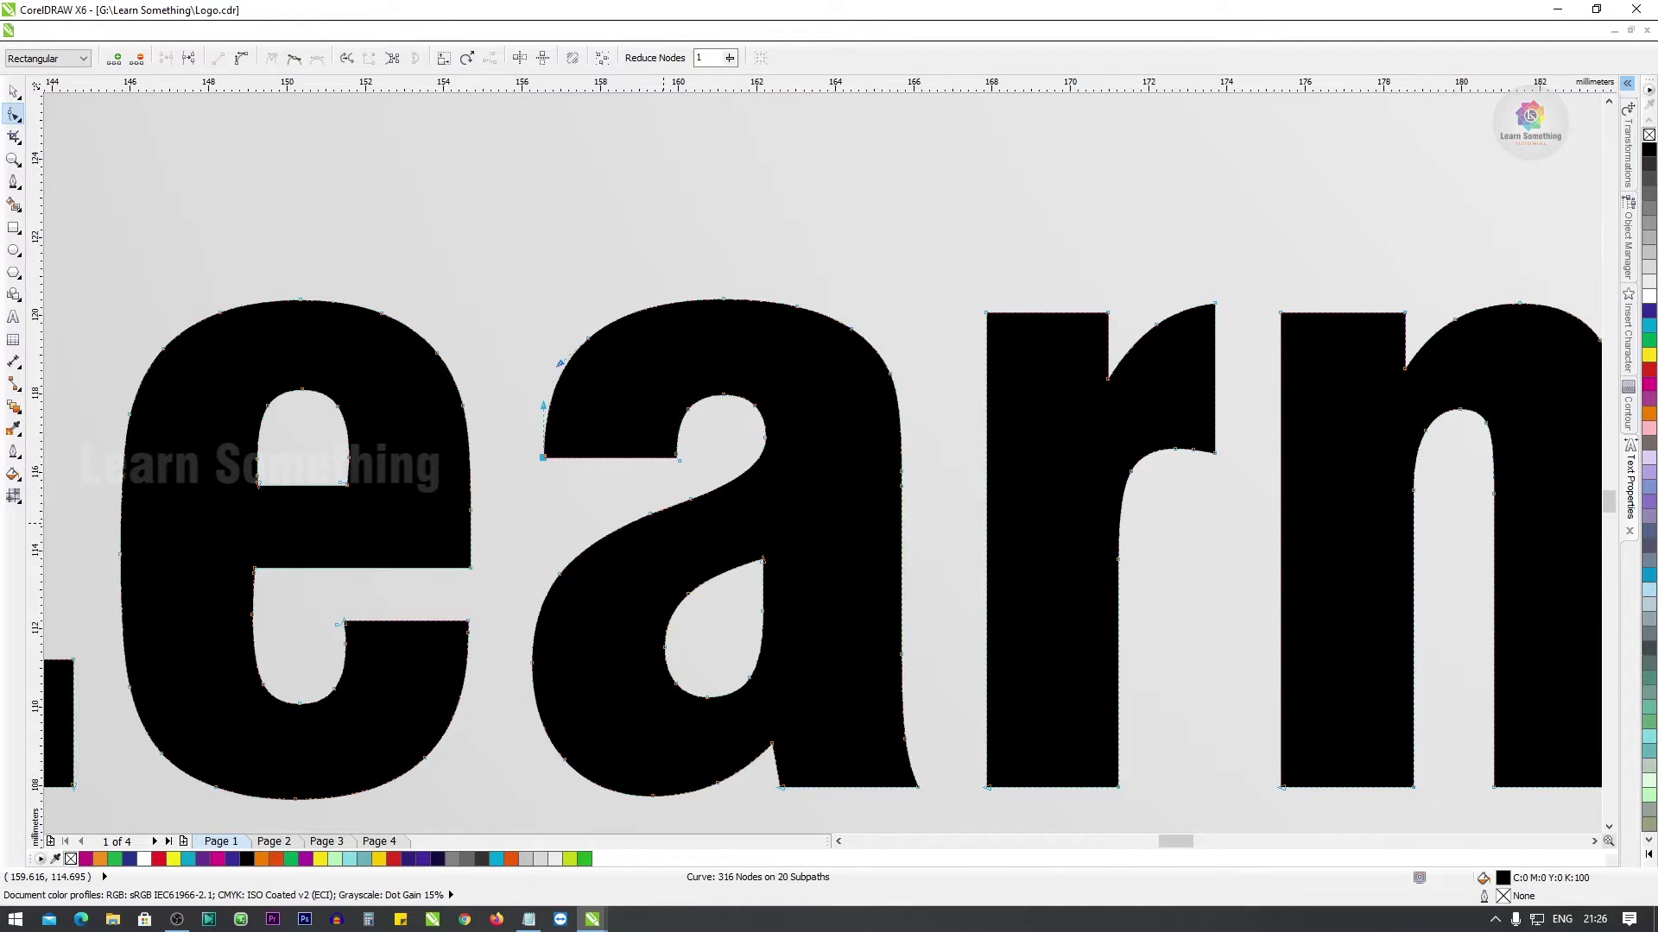
key(space)
scroll(553, 478, down, 3)
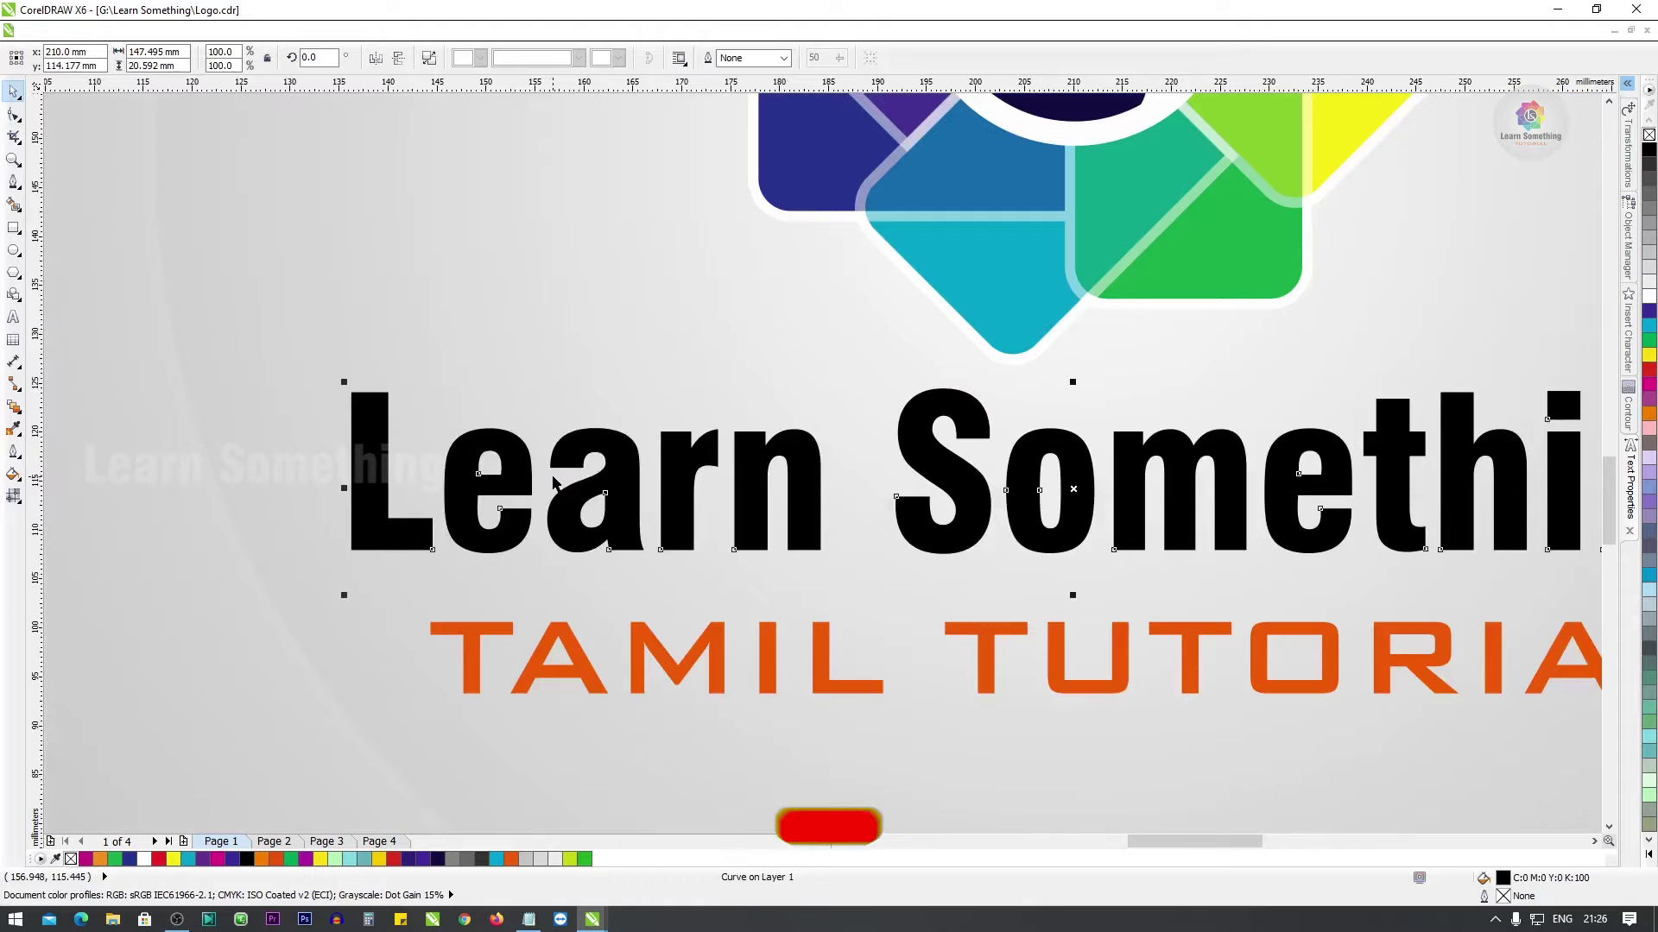
scroll(570, 570, down, 3)
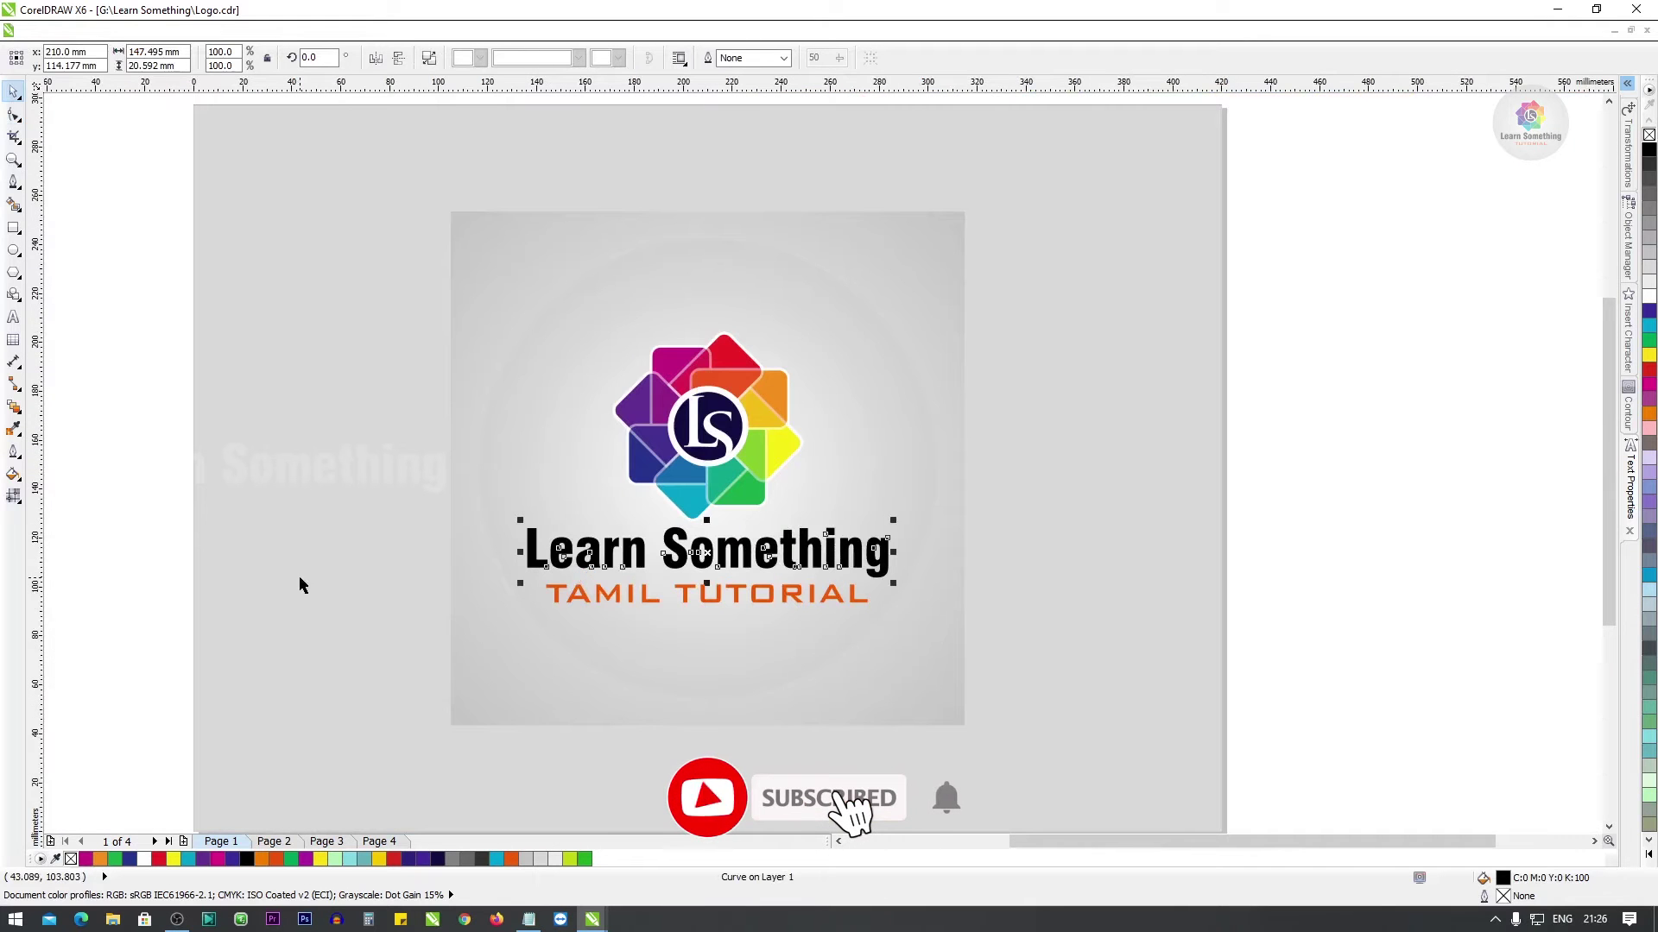
click(137, 564)
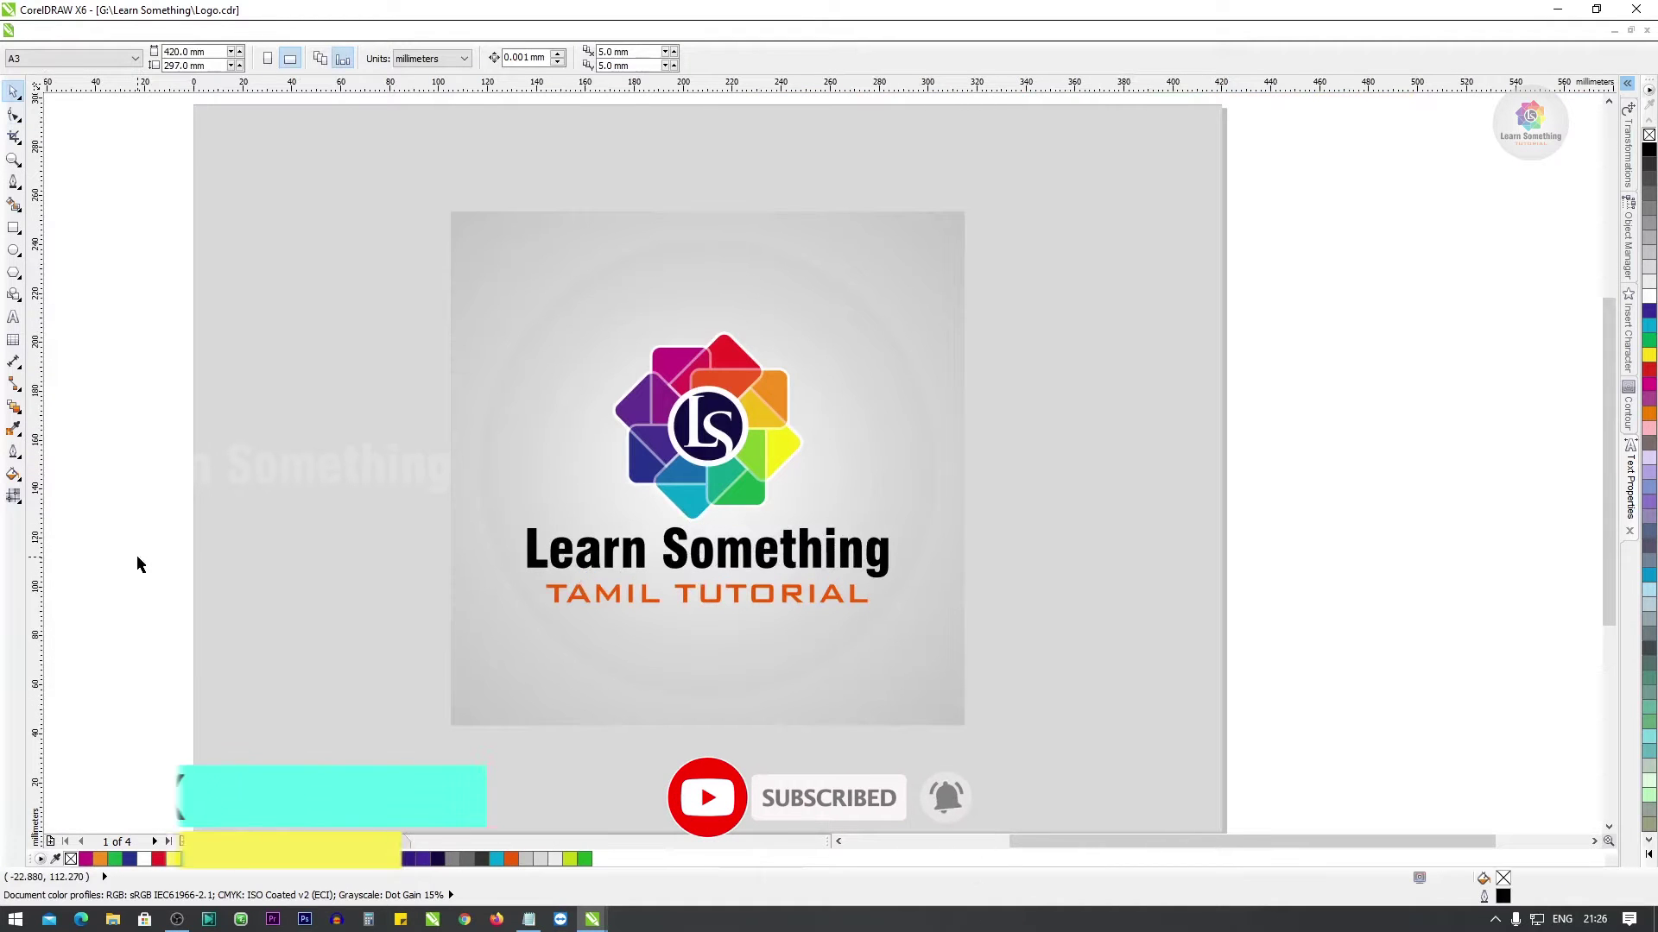
Try to erase the letter "L" from the "Learn Something" text with the Eraser tool at 2.0 mm.
key(x)
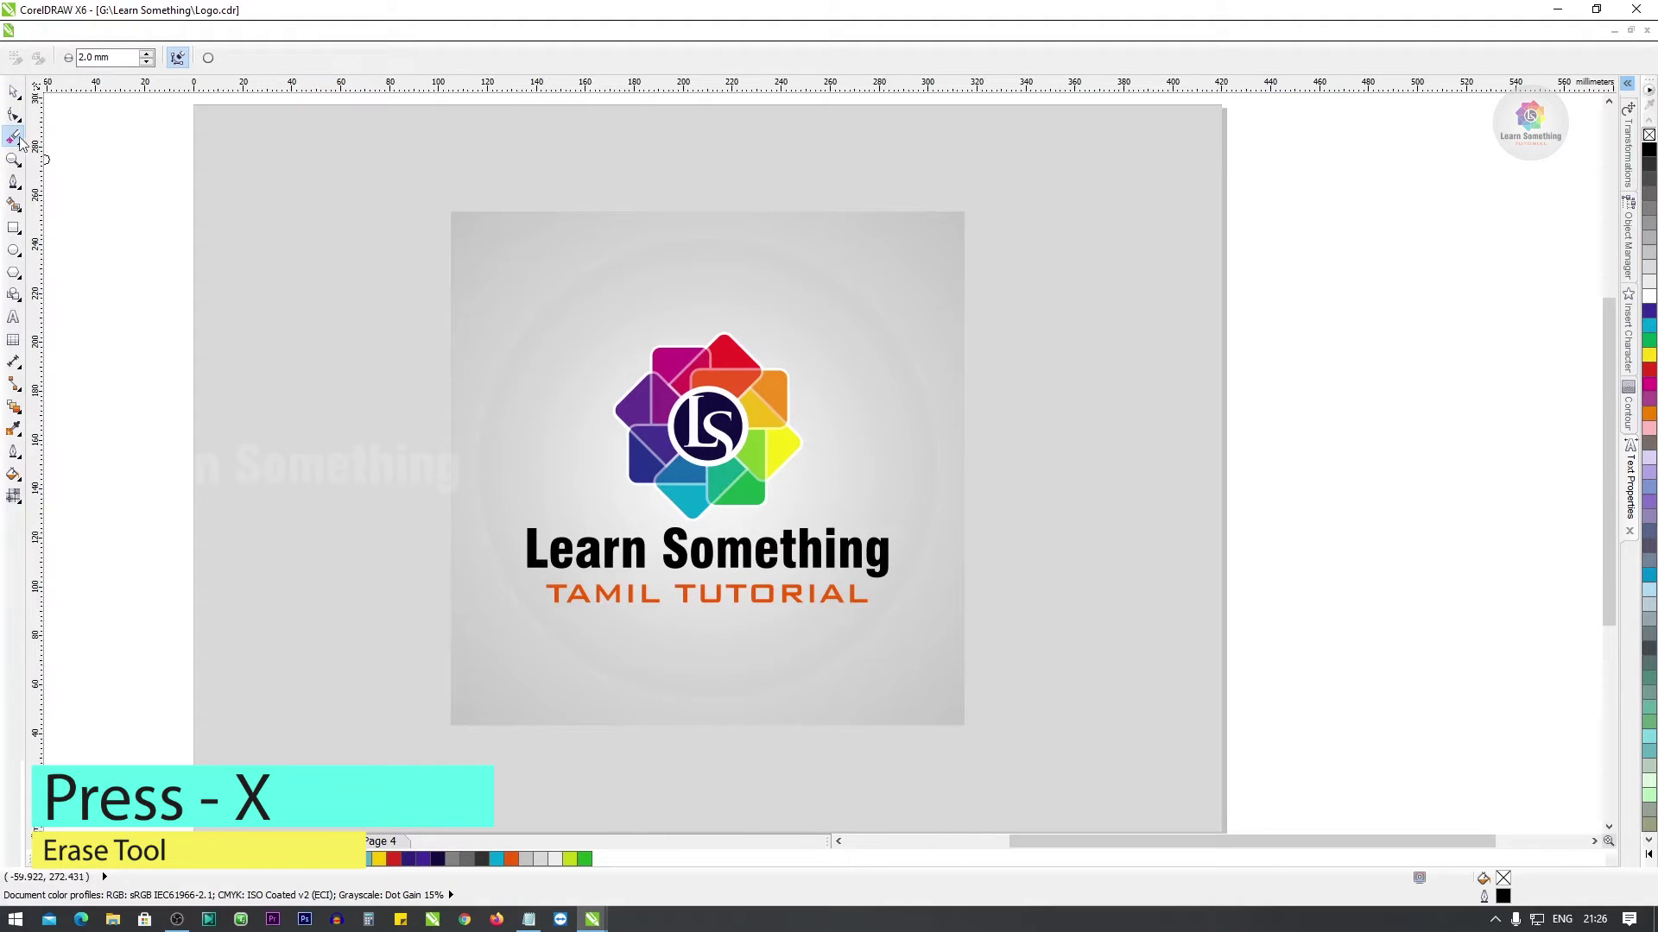
scroll(590, 578, up, 3)
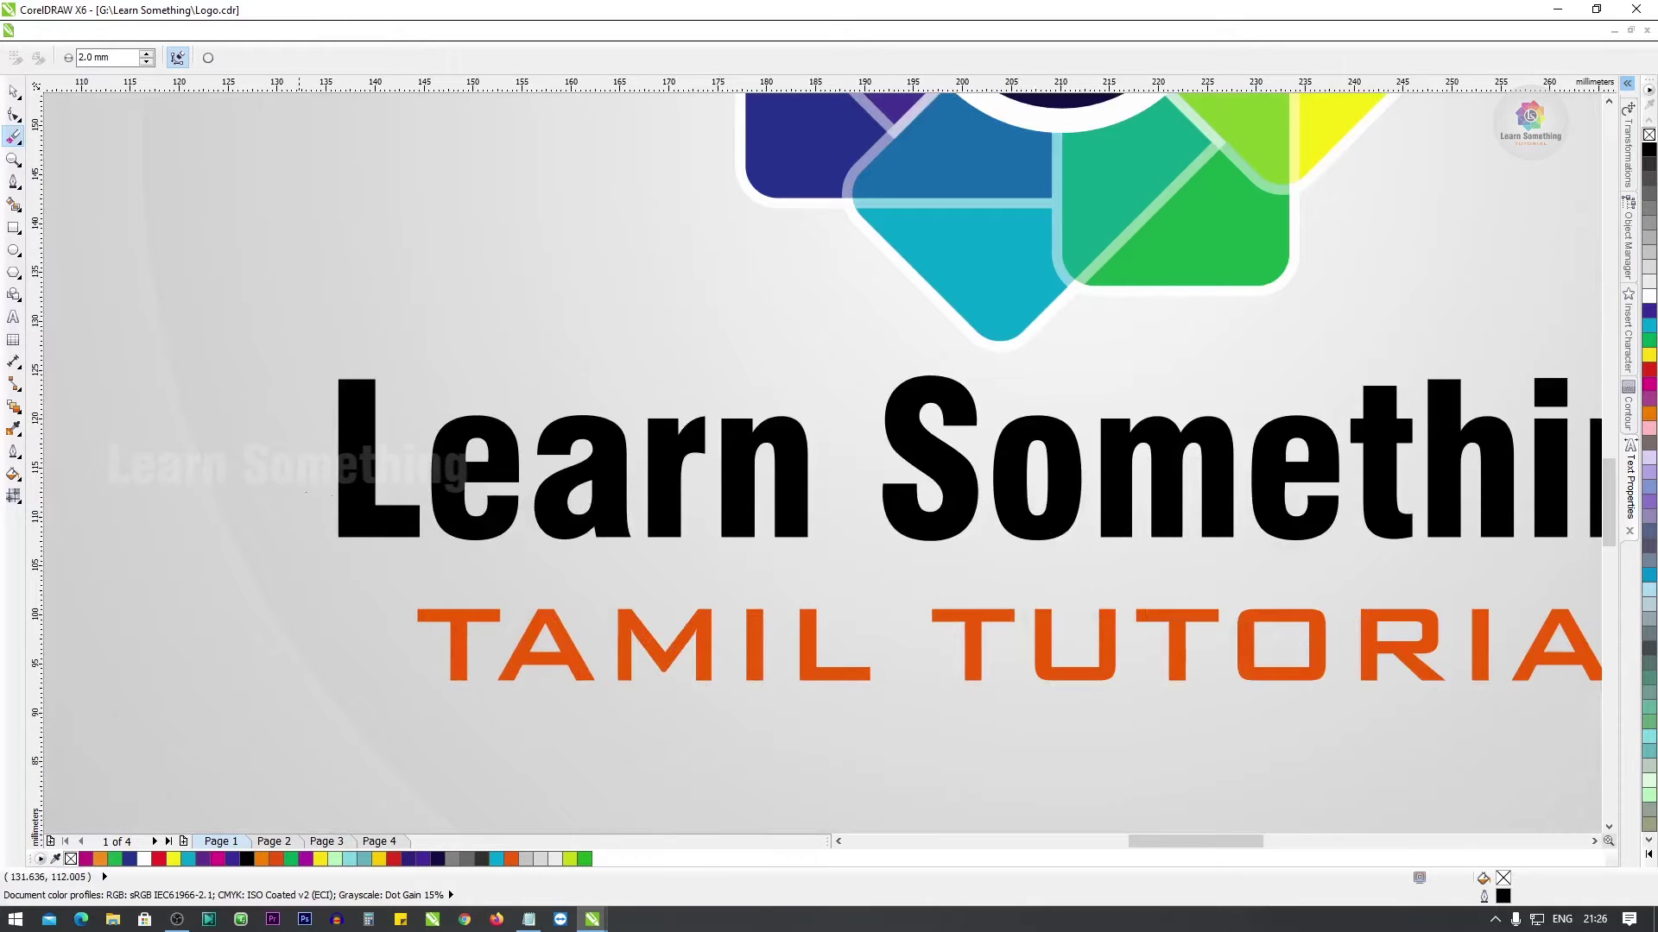
click(333, 476)
click(934, 498)
click(921, 525)
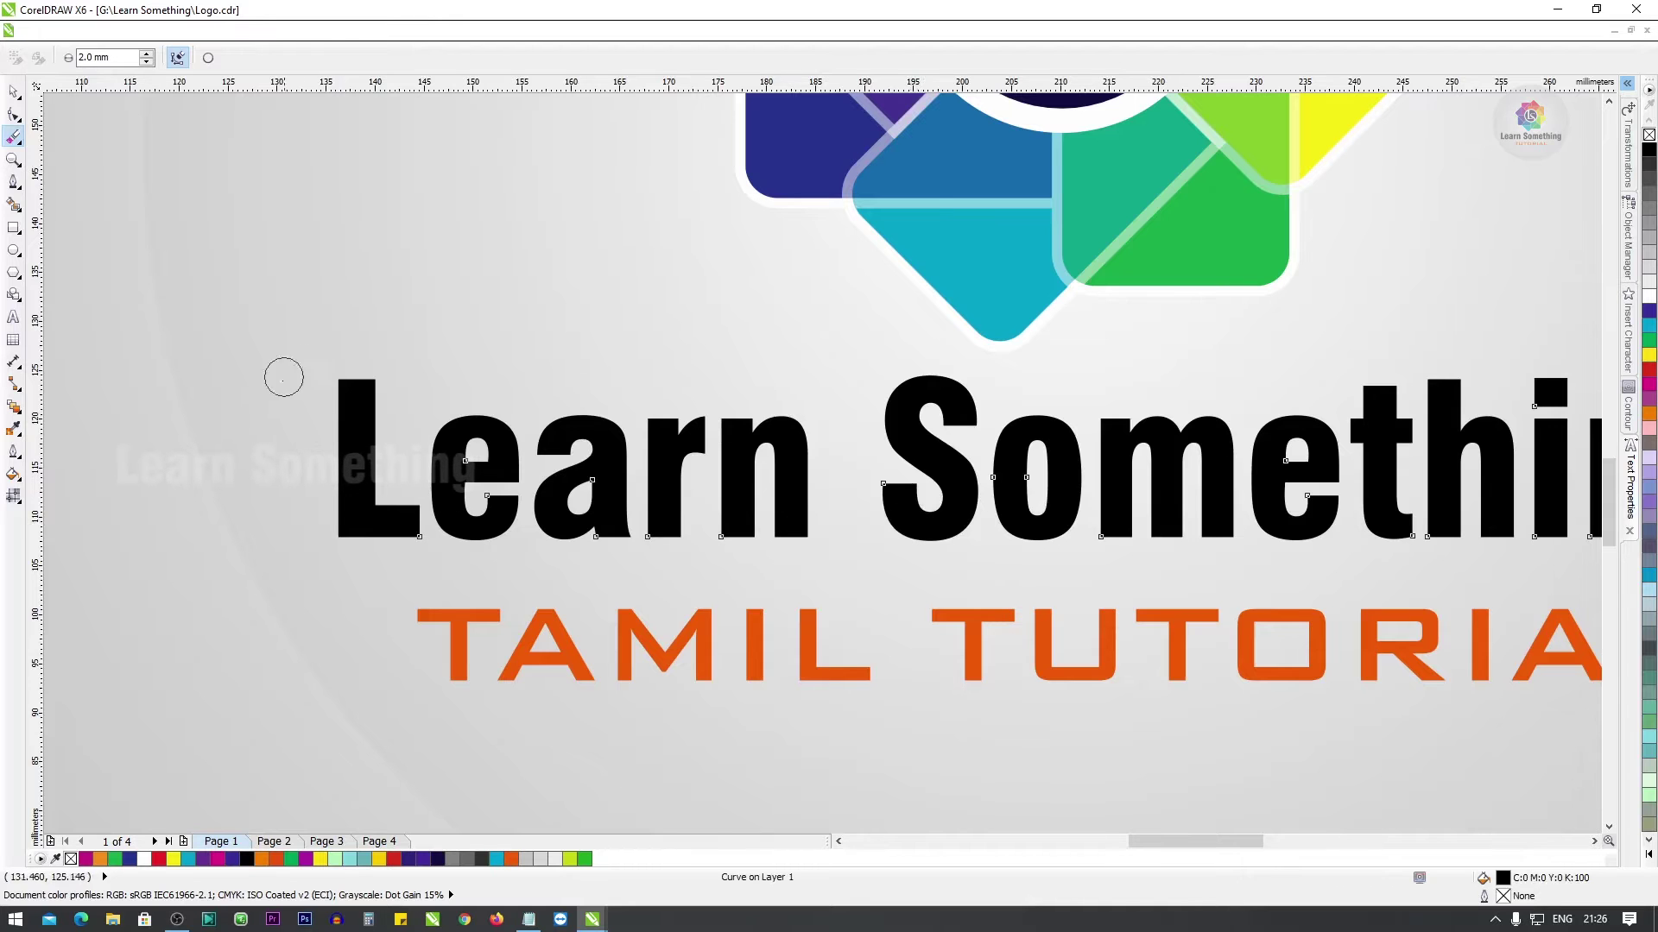
key(space)
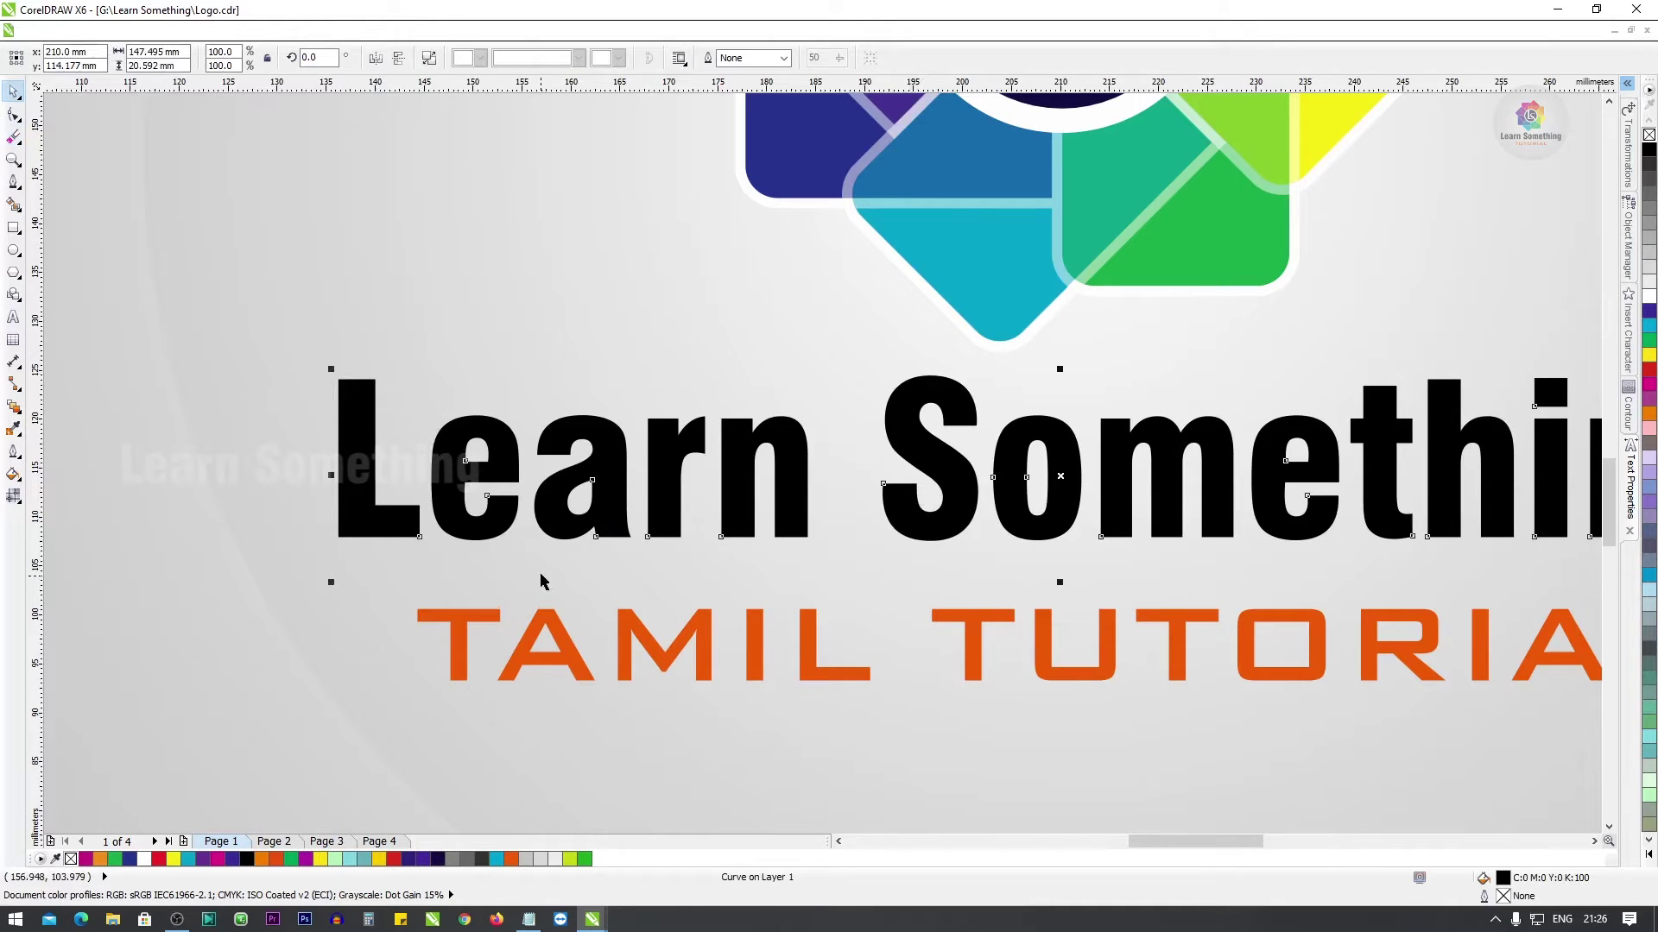
scroll(587, 553, down, 5)
scroll(570, 528, up, 2)
scroll(571, 529, up, 3)
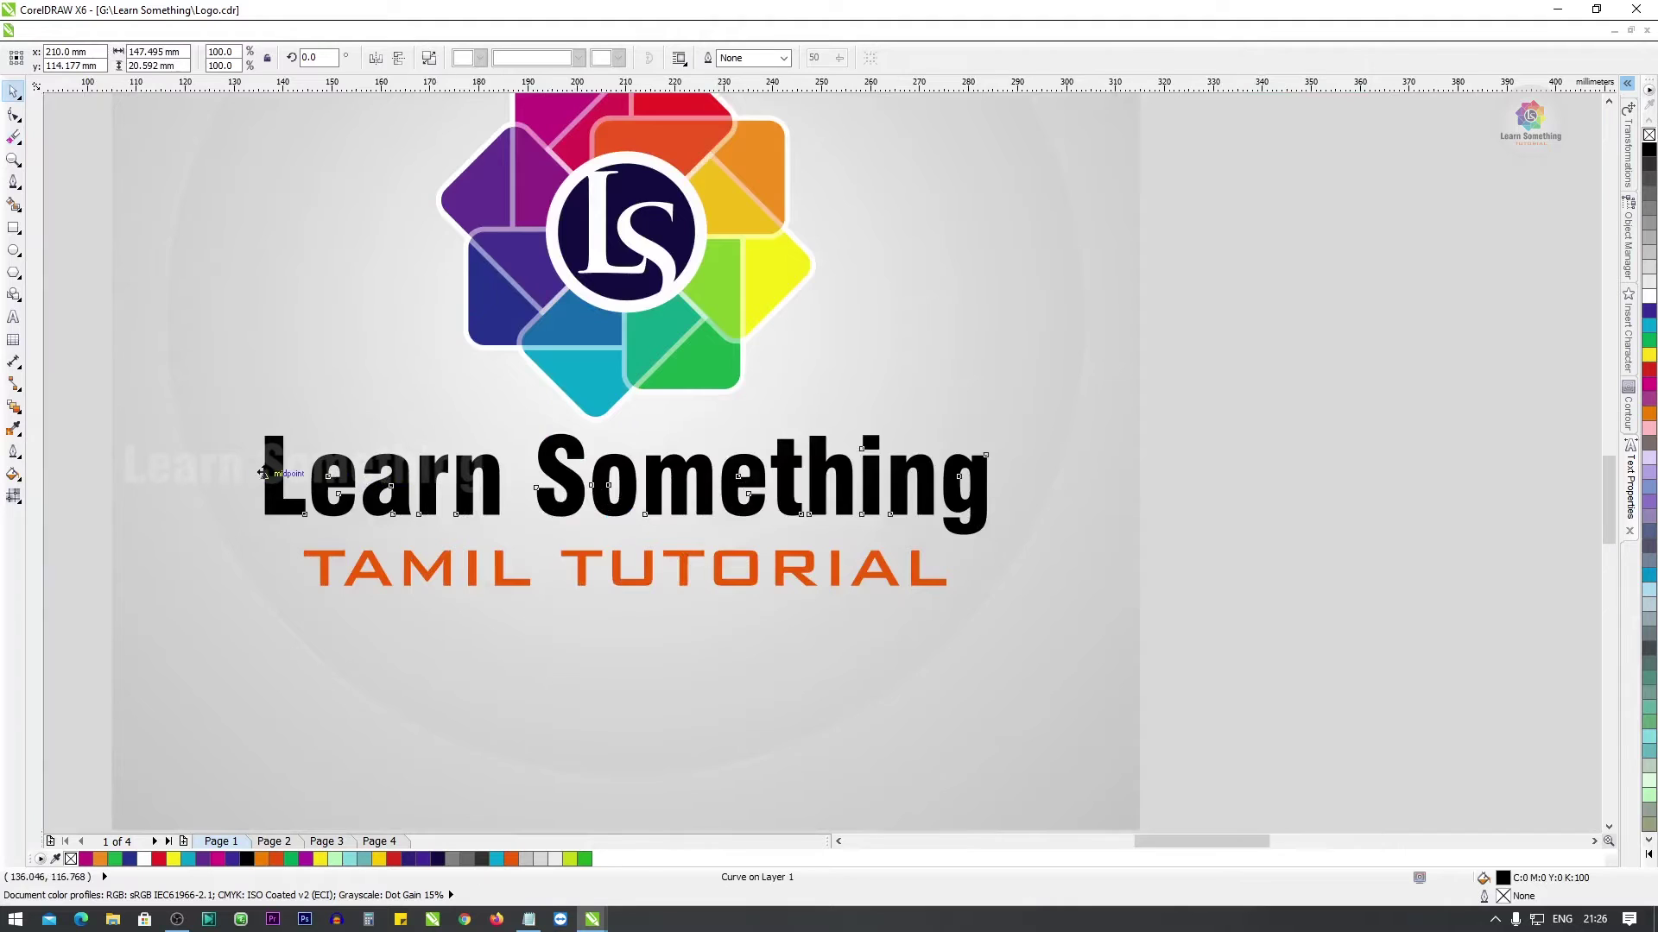
key(space)
mouse_move(285, 344)
mouse_down()
mouse_move(282, 574)
mouse_move(366, 619)
mouse_move(406, 609)
mouse_move(318, 574)
mouse_move(322, 396)
mouse_move(307, 573)
mouse_move(305, 394)
mouse_up()
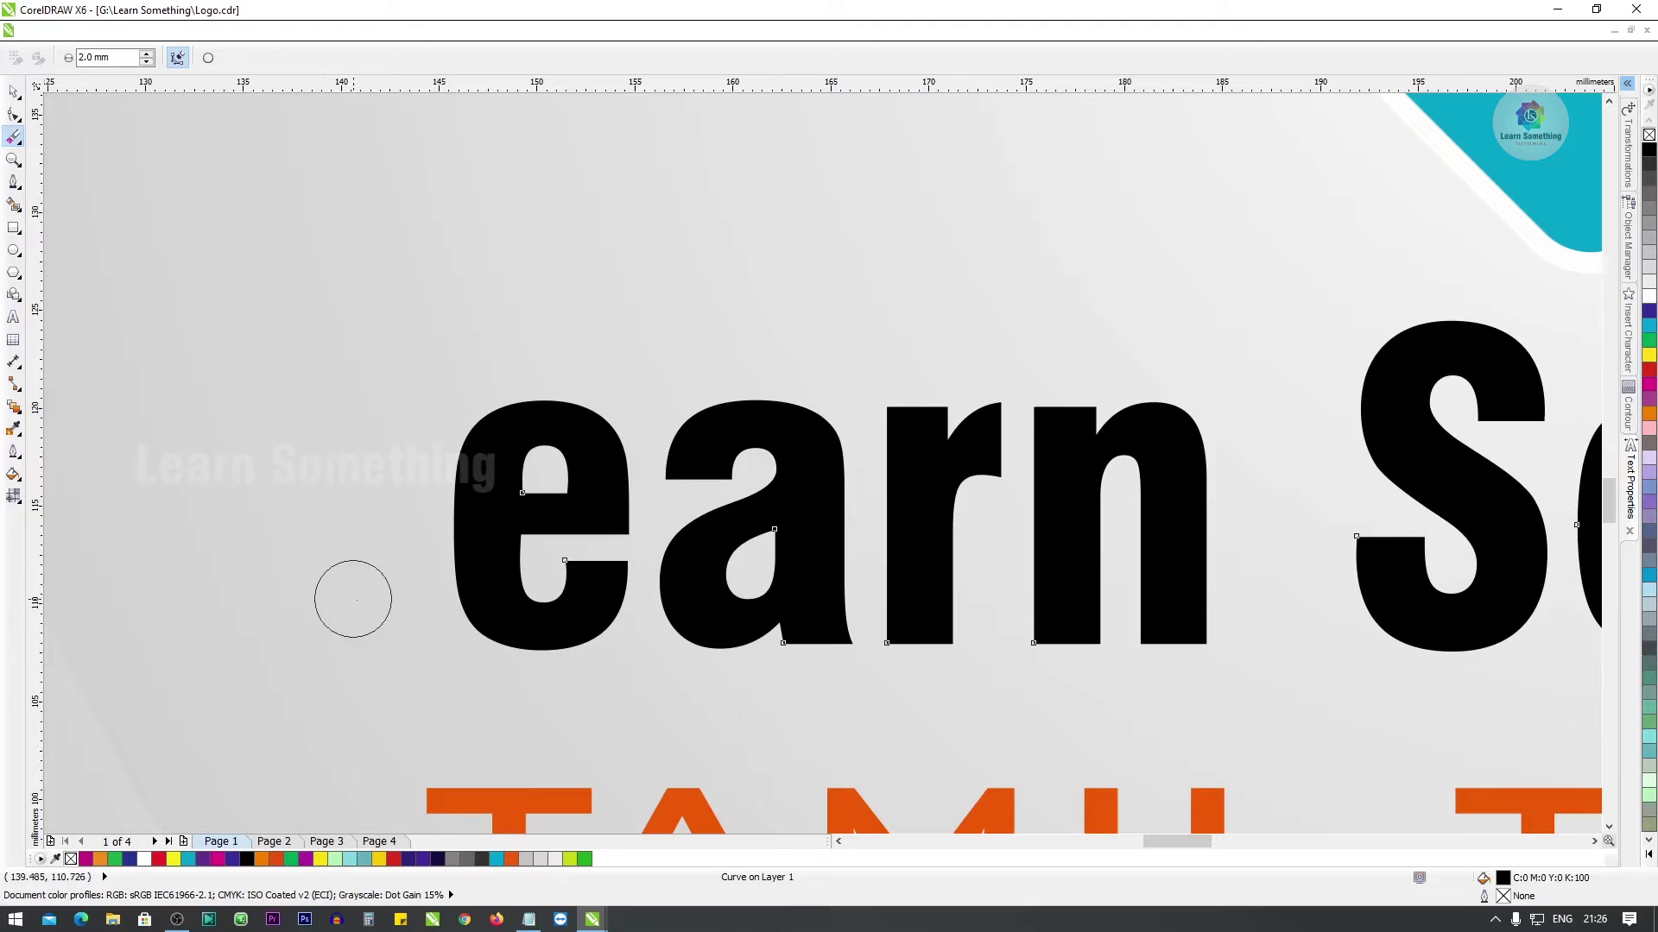
Undo the erasing of the letter "L" in the "Learn Something" text.
key(space)
scroll(463, 555, down, 4)
key(ctrl+z)
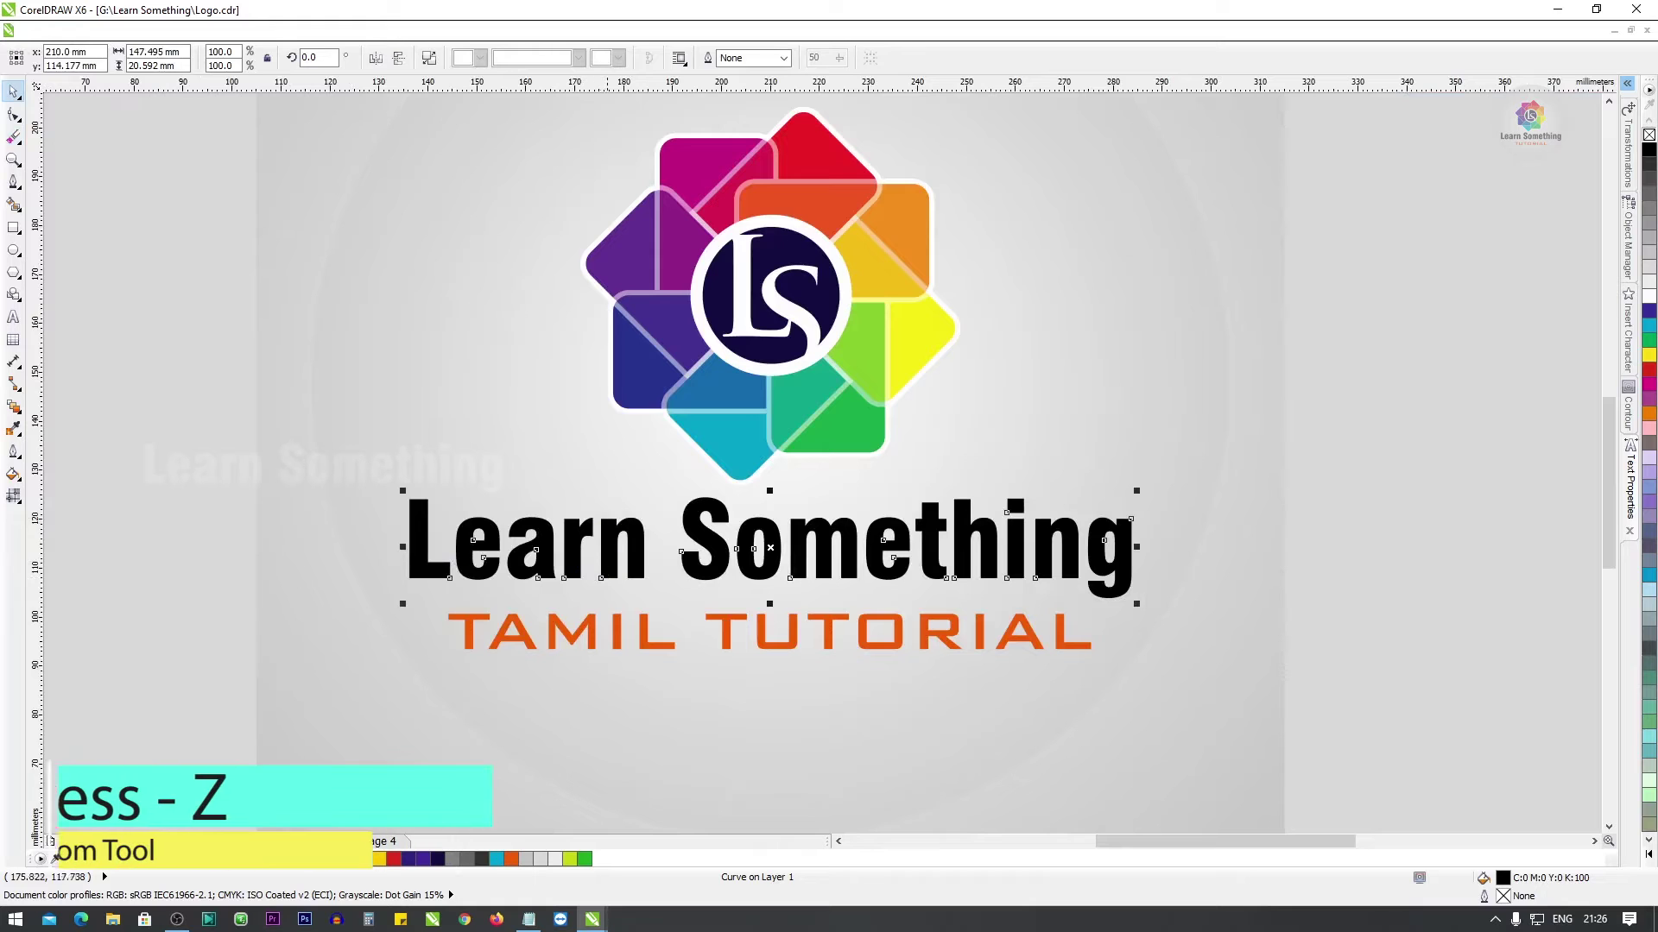
Magnify the "Learn Something" text with the Zoom tool, closing in on the gap between its two words.
key(z)
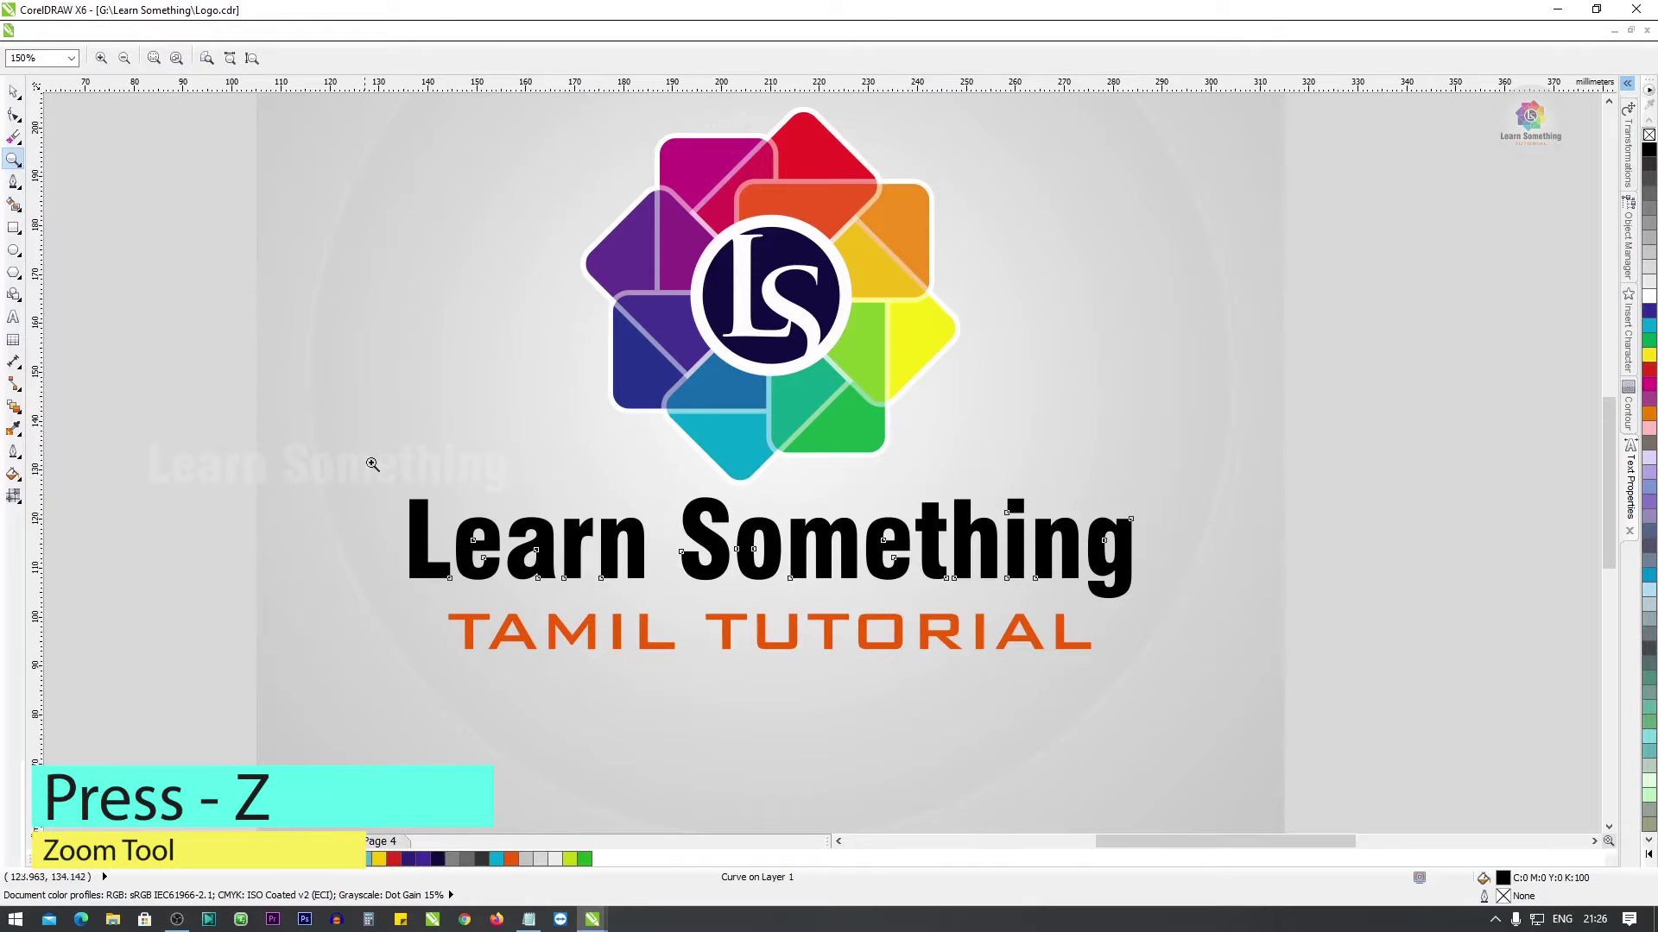
drag(386, 456, 1158, 684)
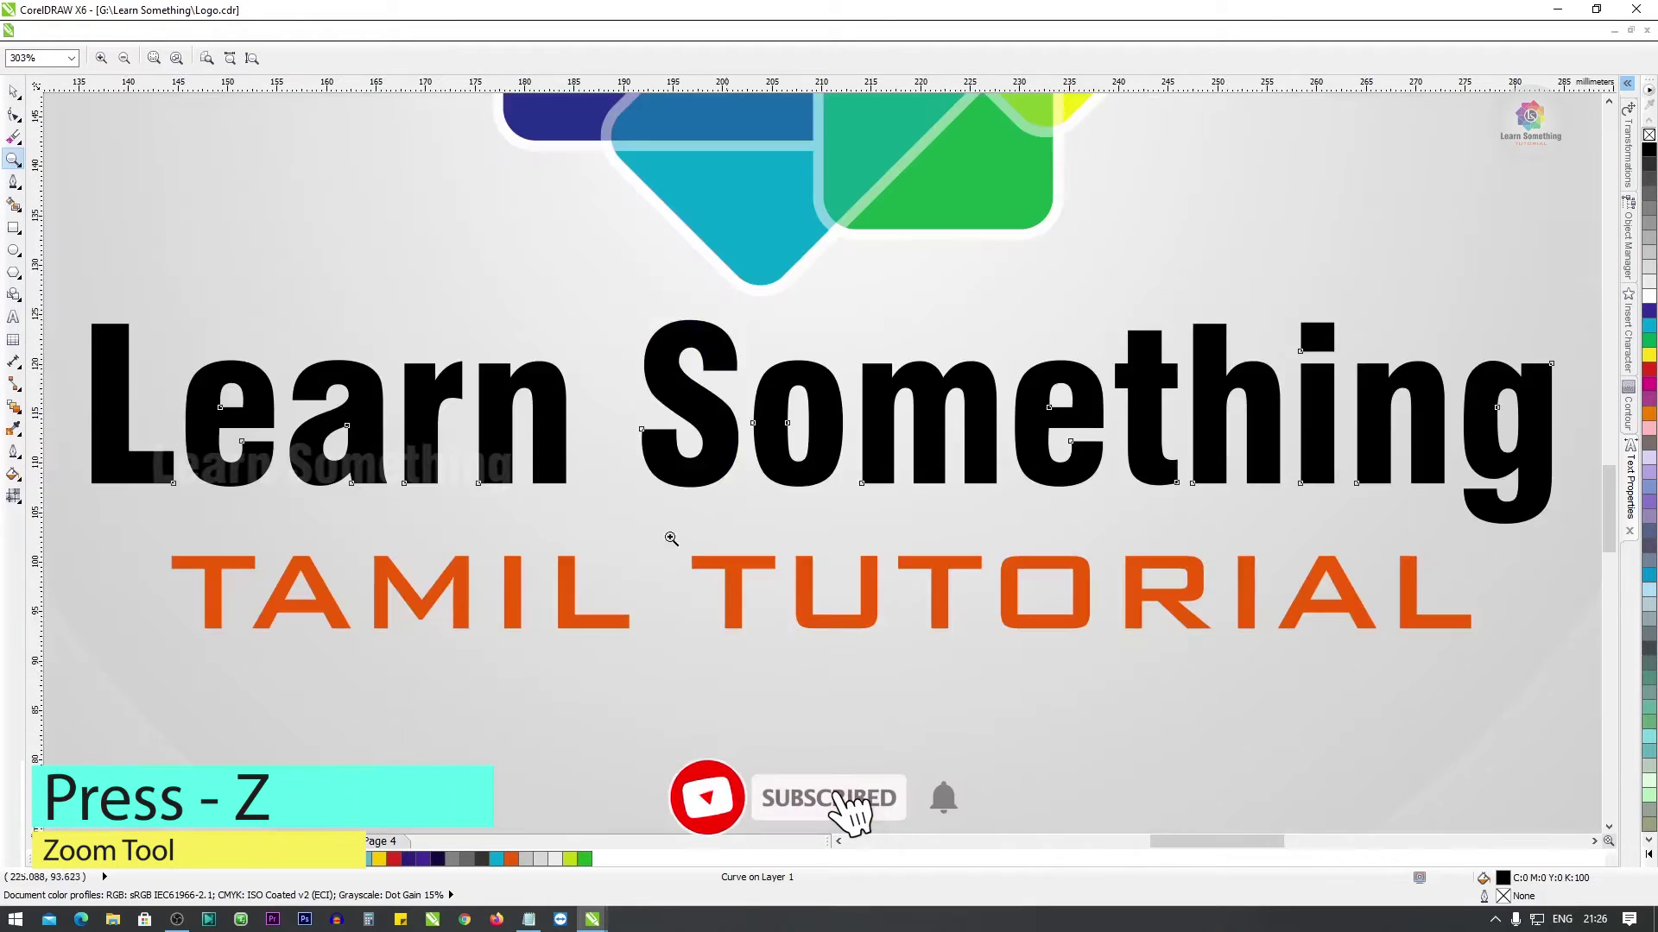
key(space)
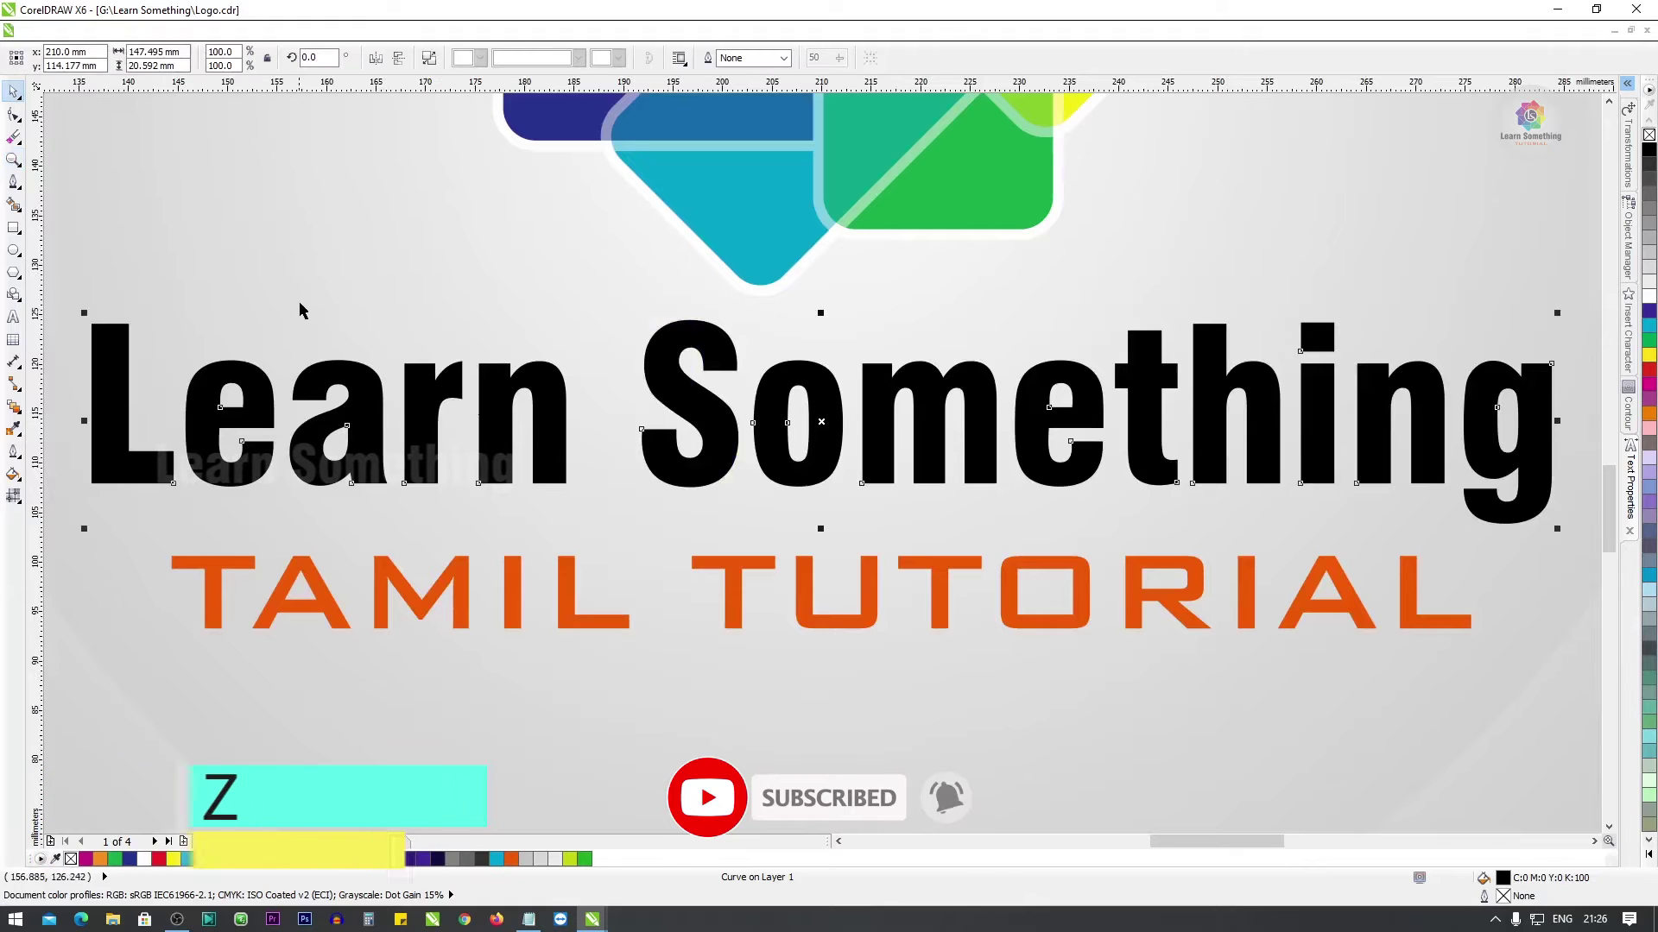
key(space)
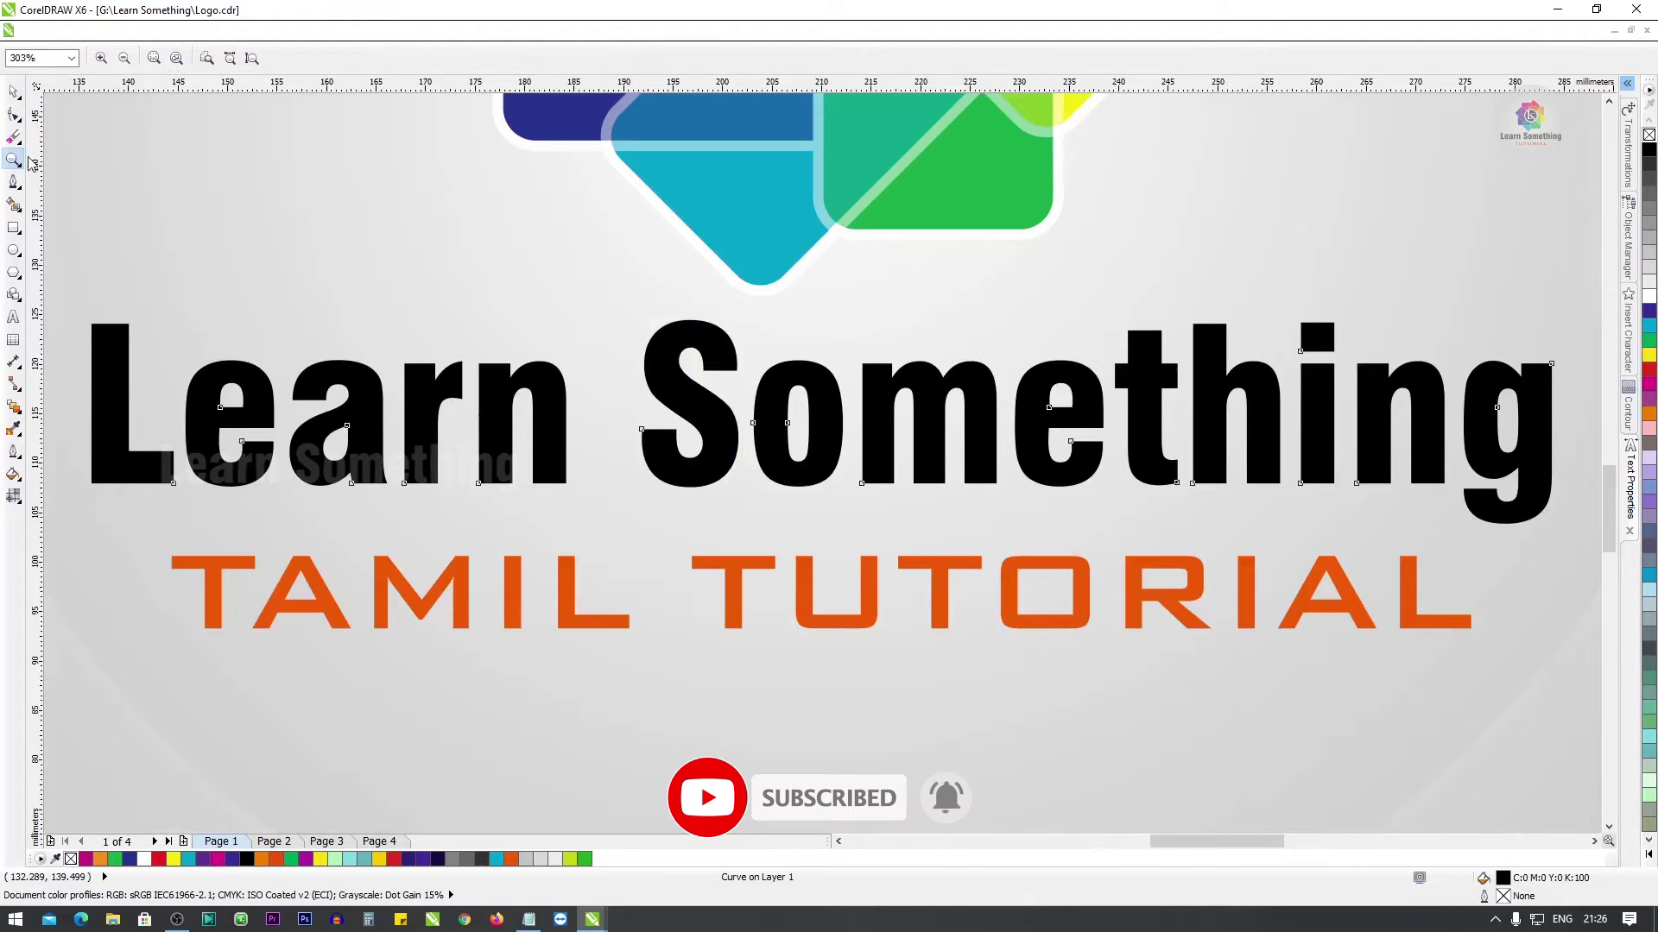
drag(470, 326, 825, 522)
key(space)
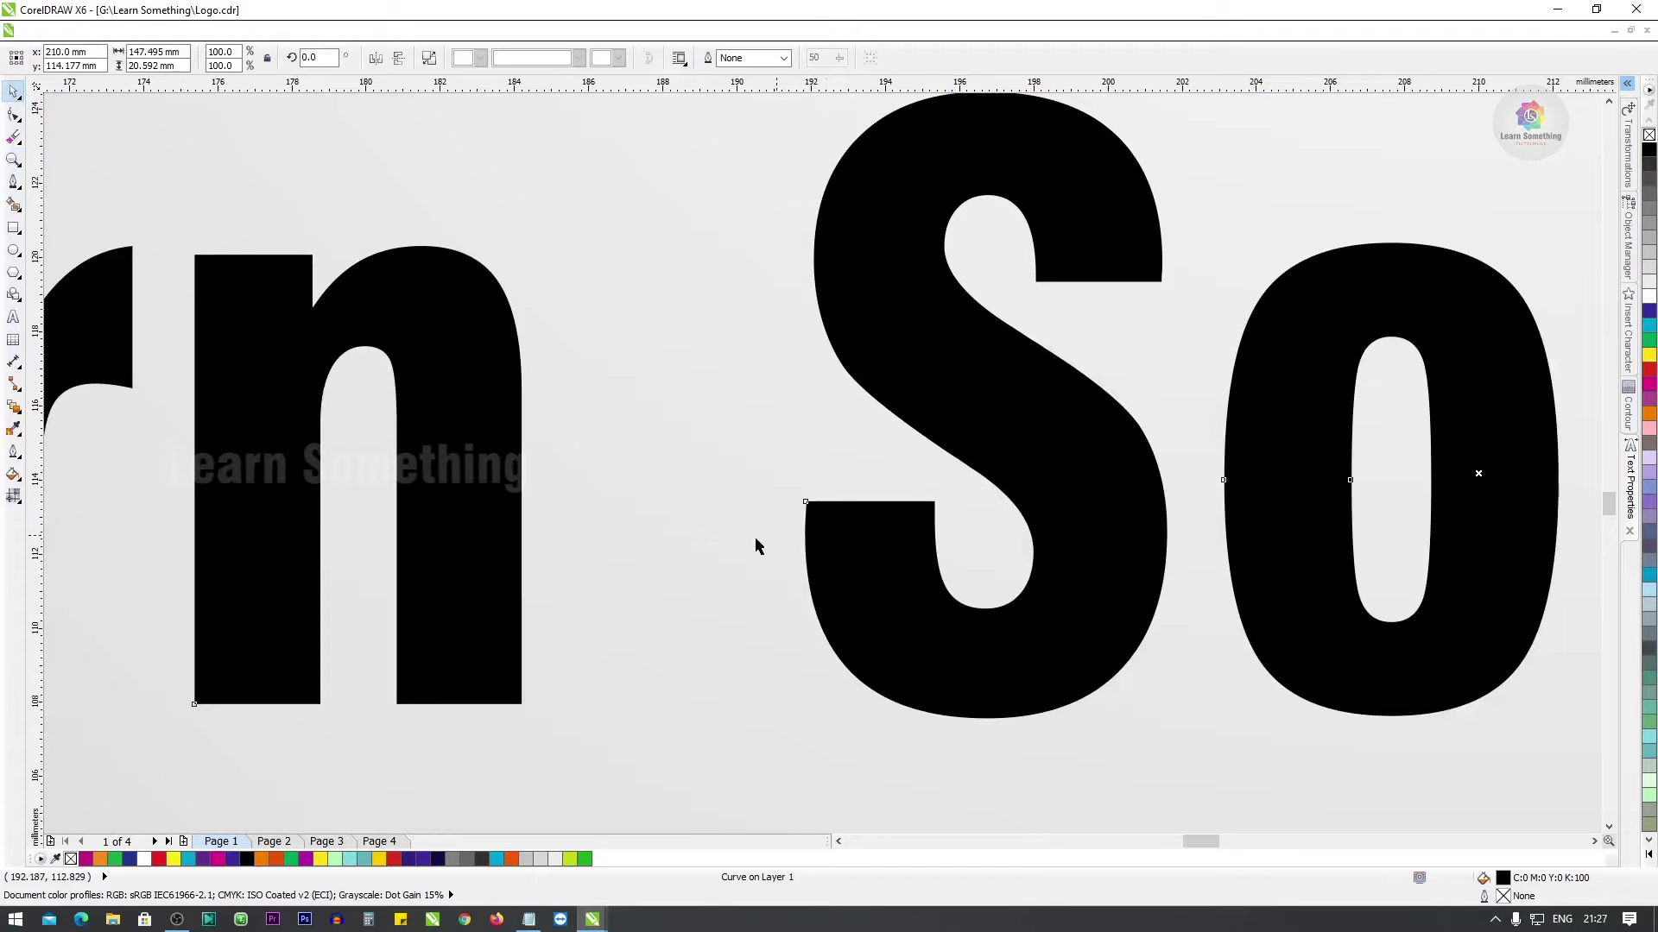
scroll(684, 567, down, 4)
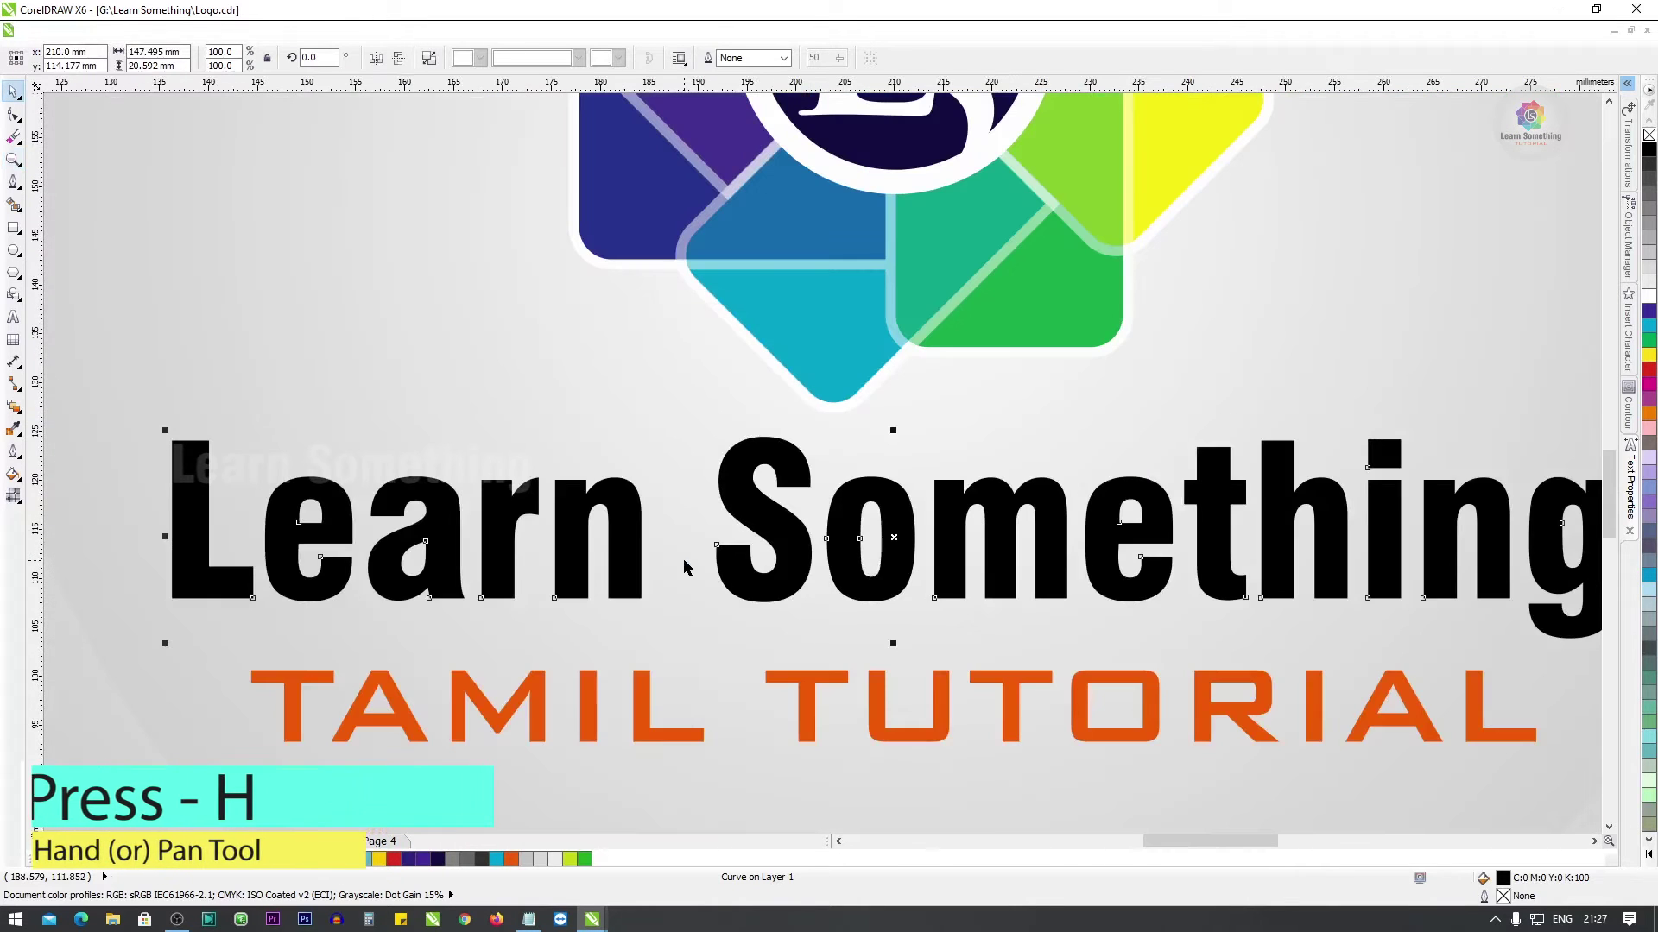
Examine the logo up close with the Hand tool, centring the view on the "LS" emblem.
key(h)
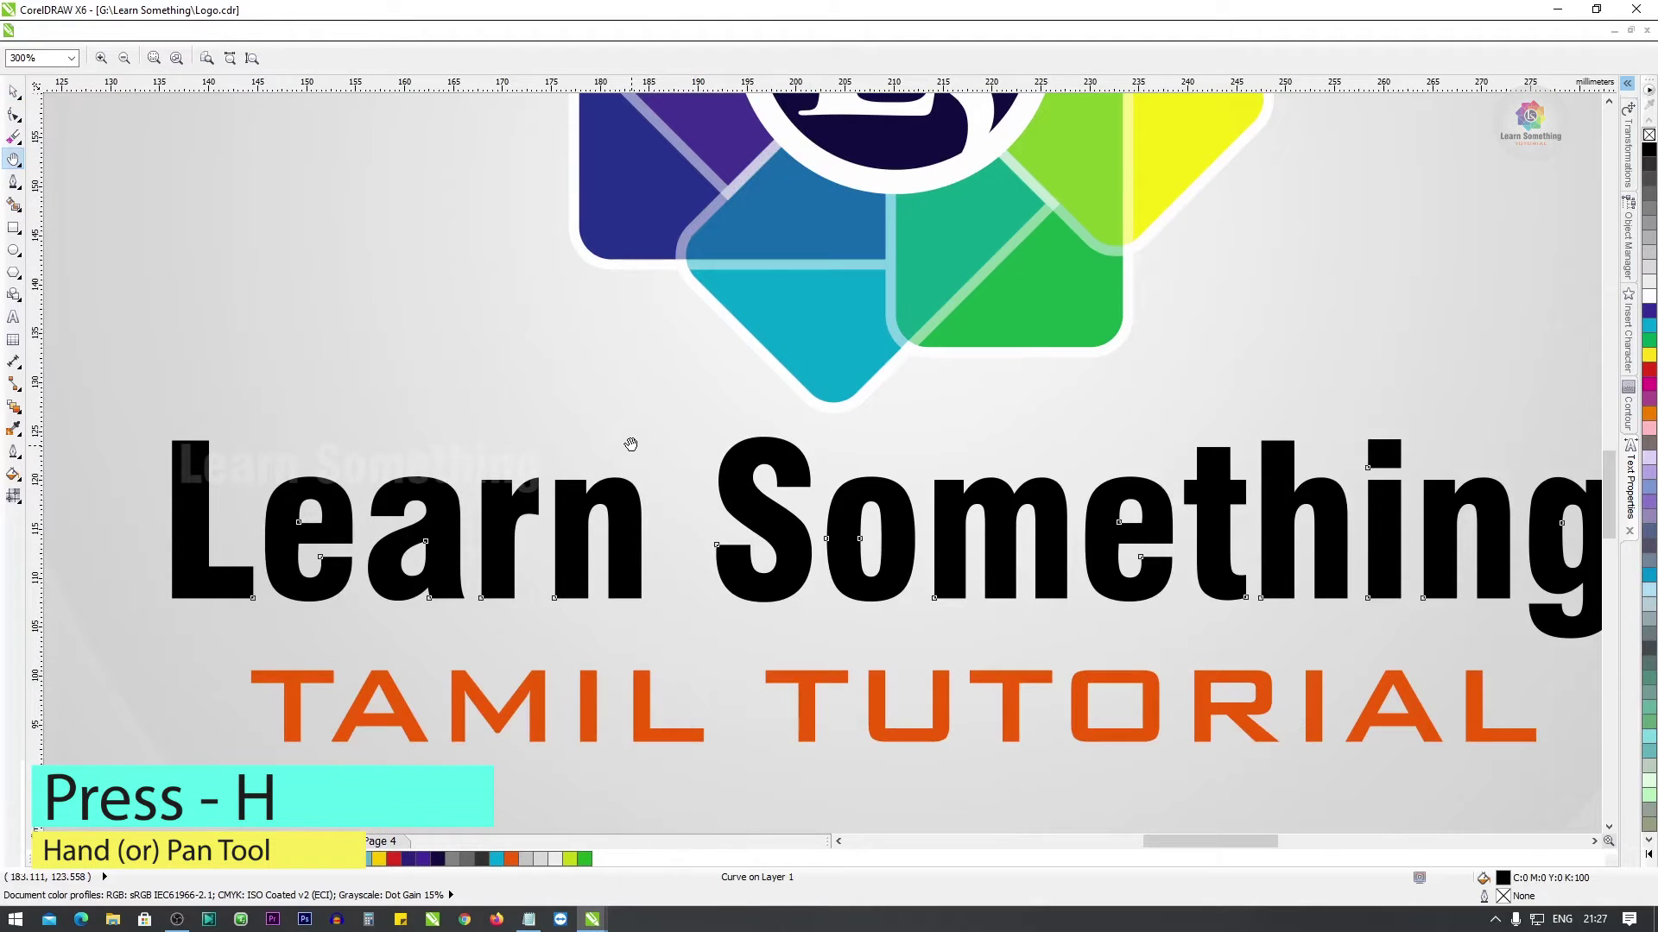
scroll(631, 444, down, 4)
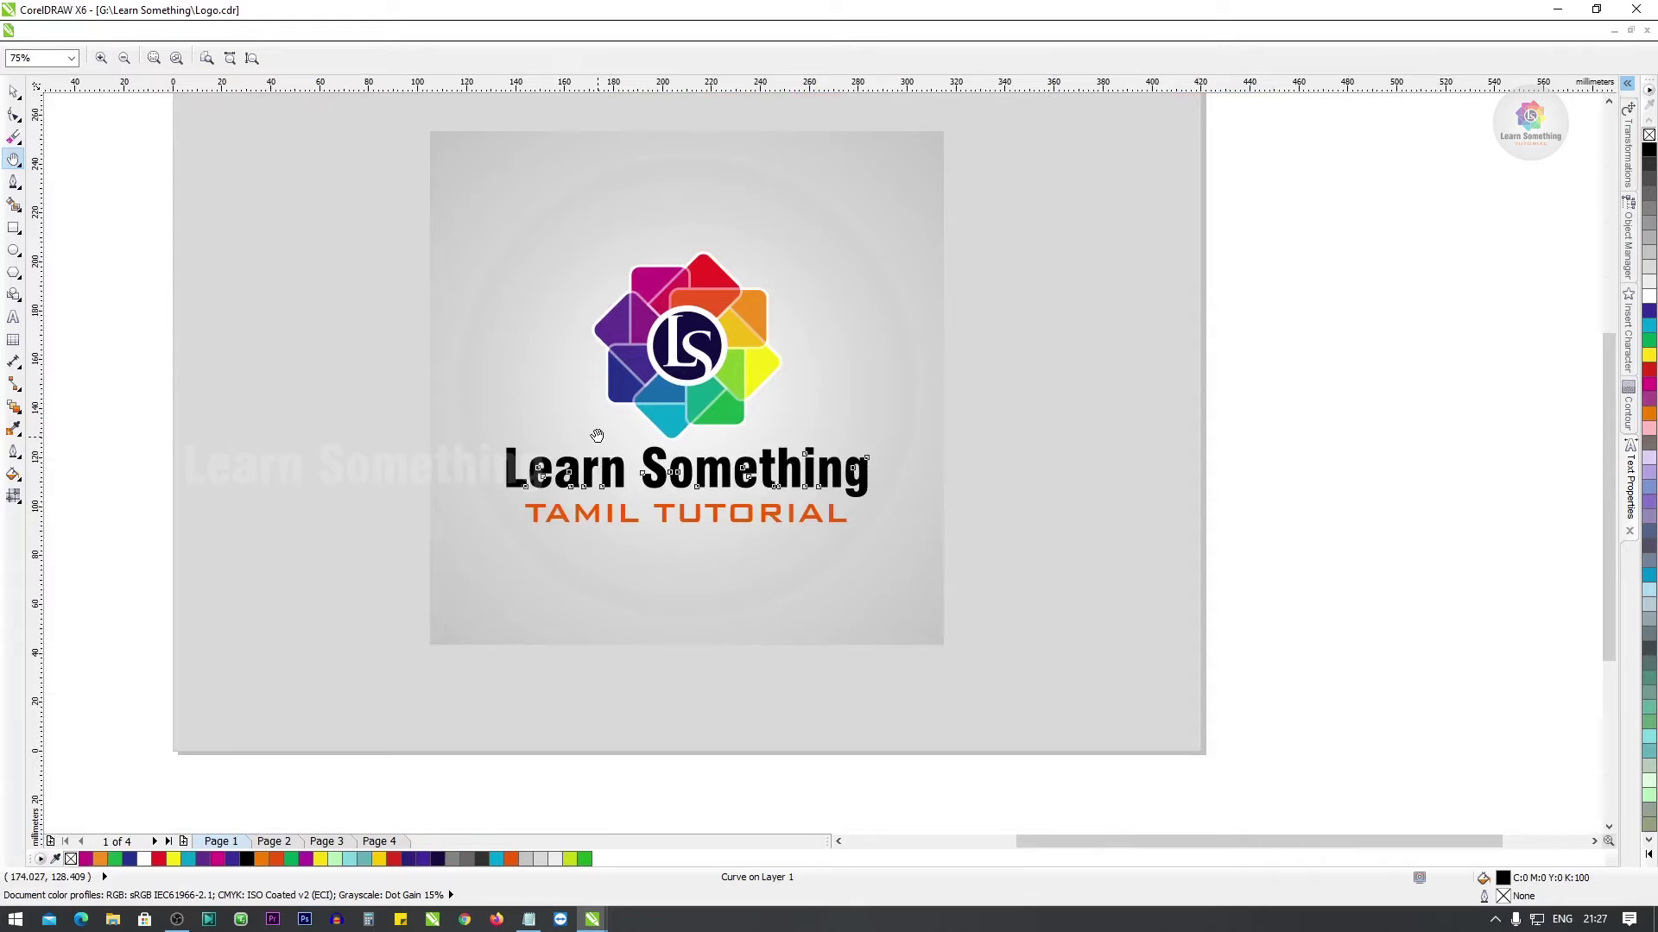
mouse_move(652, 426)
mouse_down()
mouse_move(631, 461)
mouse_move(454, 509)
mouse_move(970, 354)
mouse_move(769, 477)
mouse_move(636, 370)
mouse_move(790, 449)
mouse_move(639, 413)
mouse_up()
scroll(639, 413, up, 6)
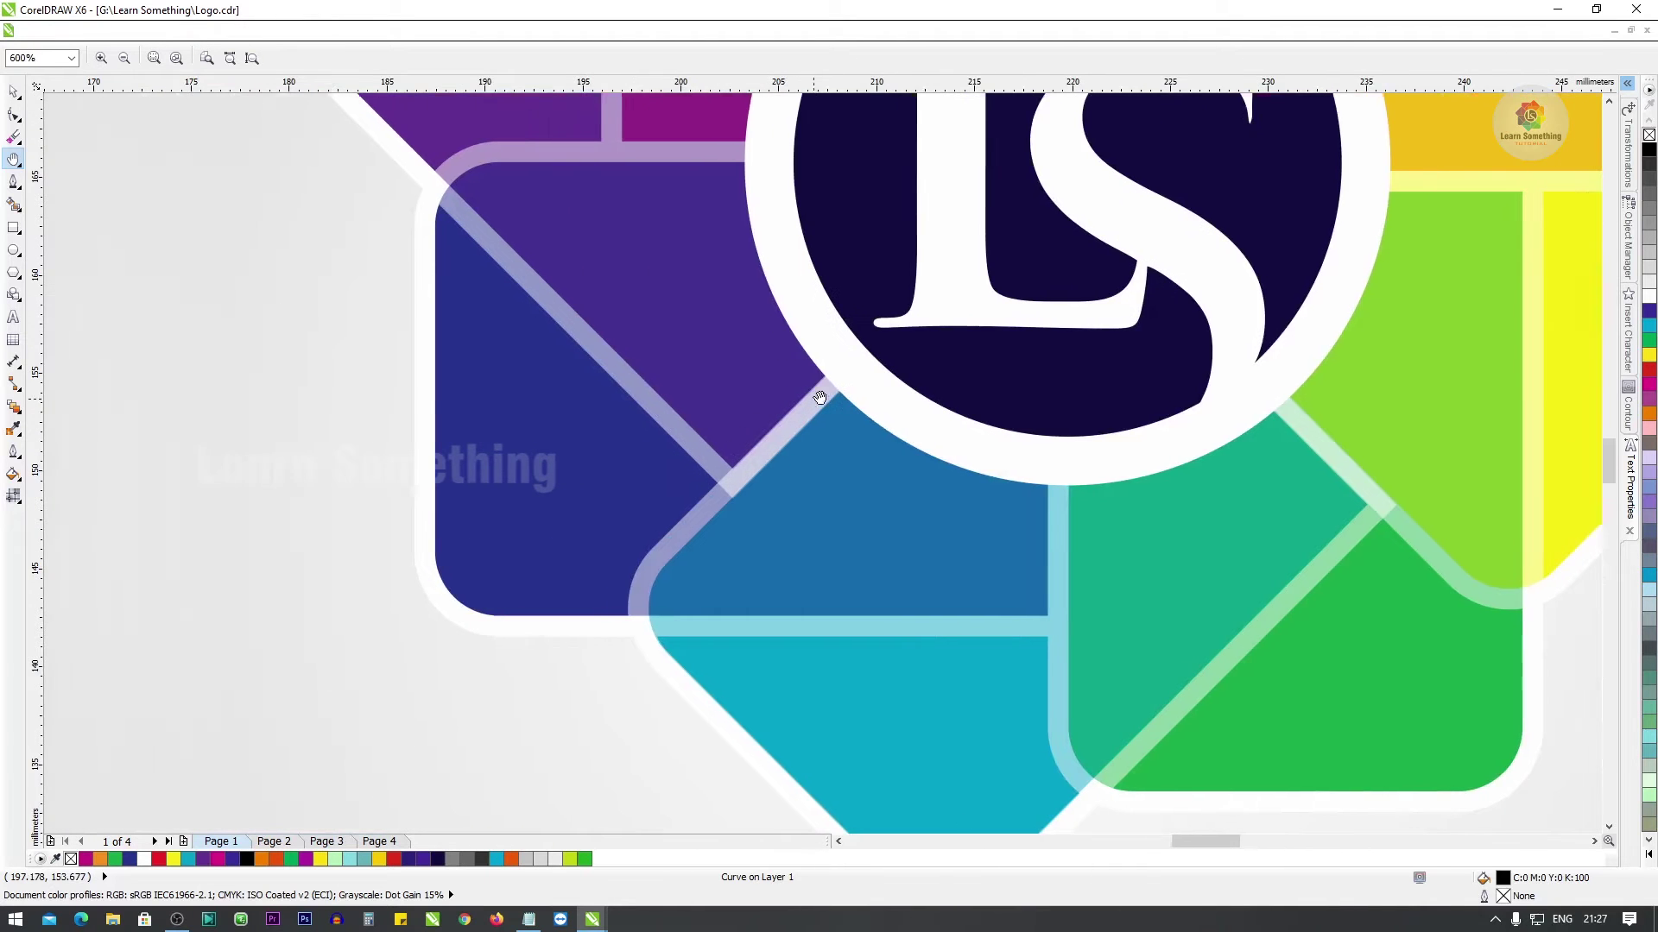
drag(821, 397, 745, 593)
drag(578, 333, 553, 287)
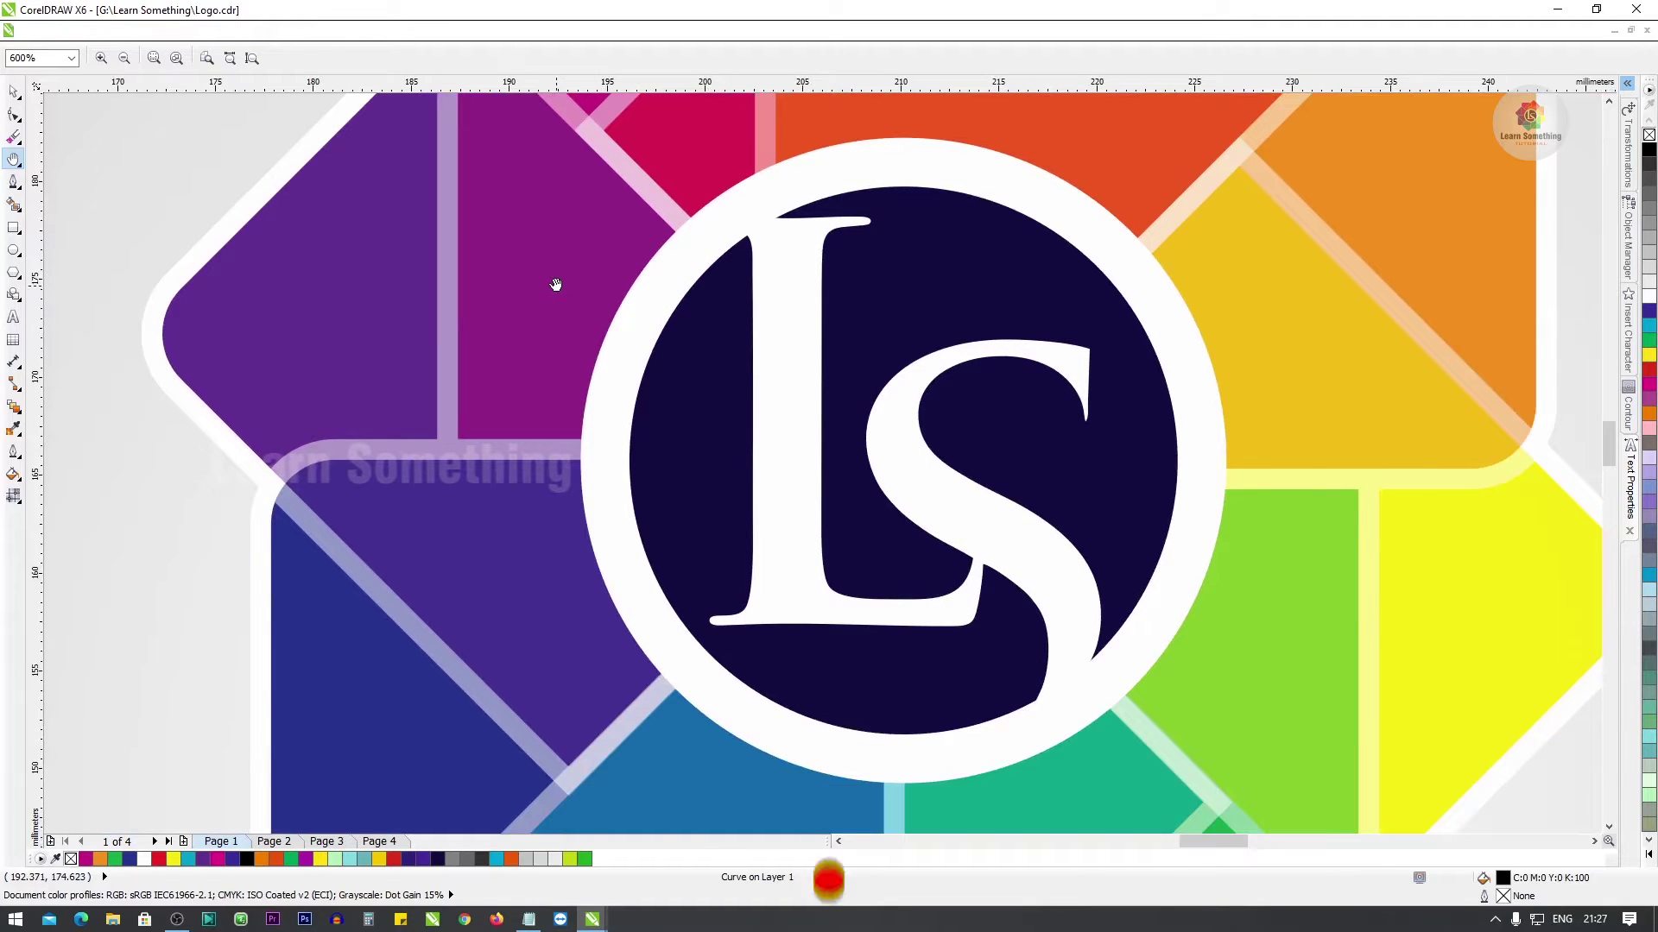
Draw a straight horizontal Freehand line about 136 mm long above the colourful emblem.
key(F5)
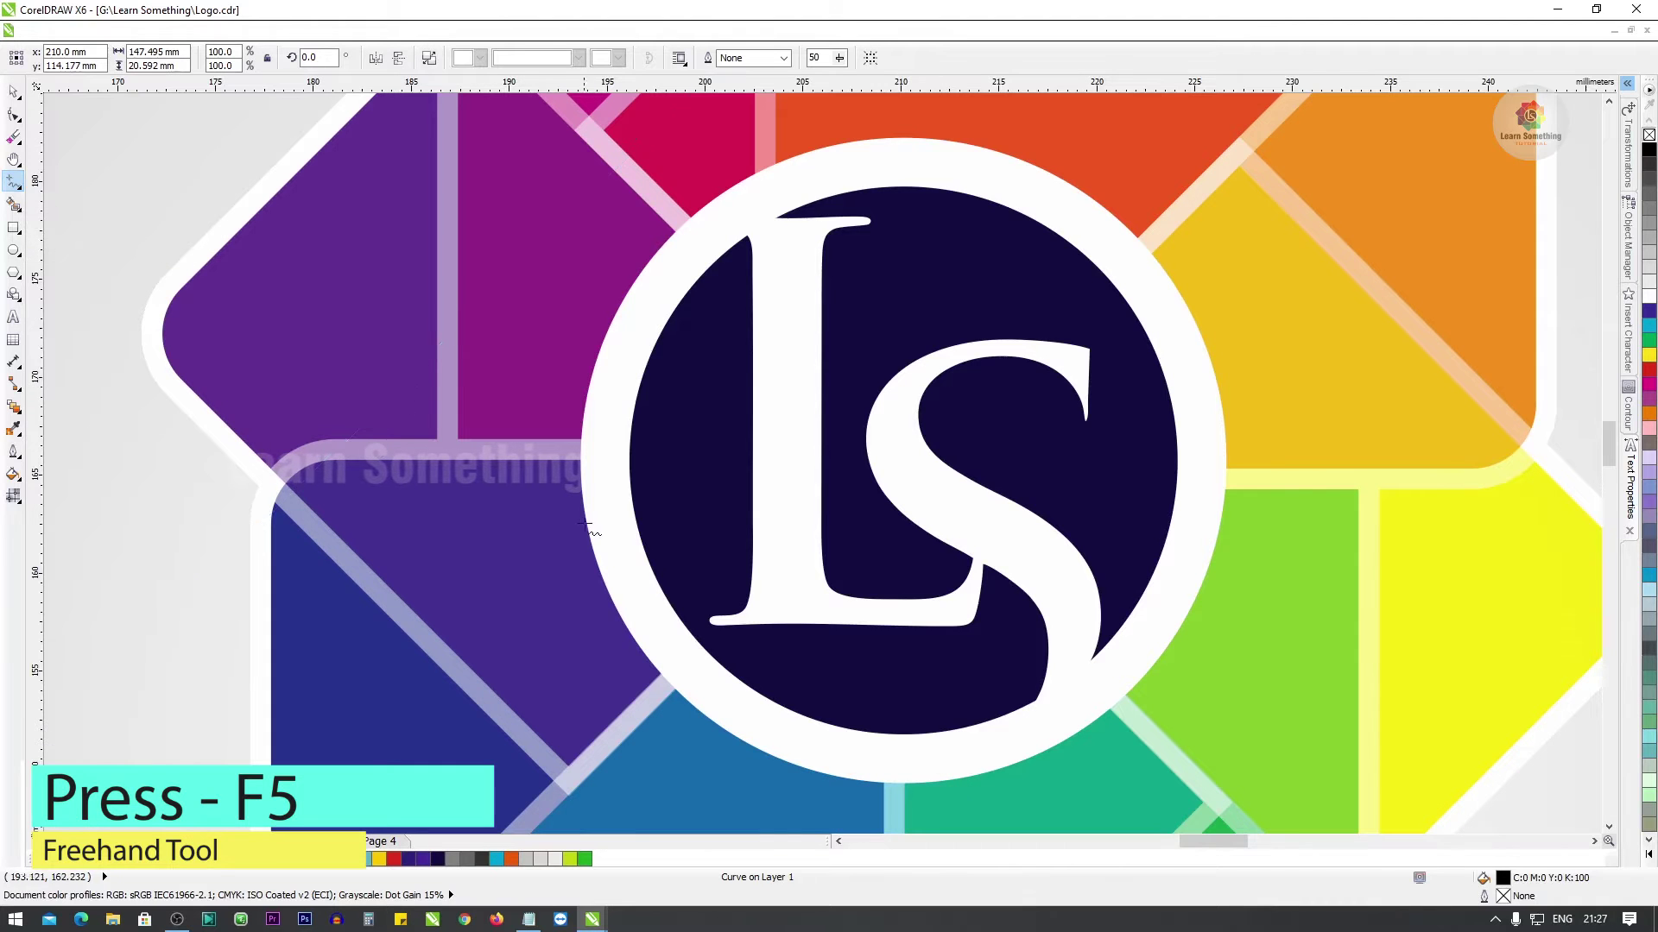
scroll(583, 516, down, 5)
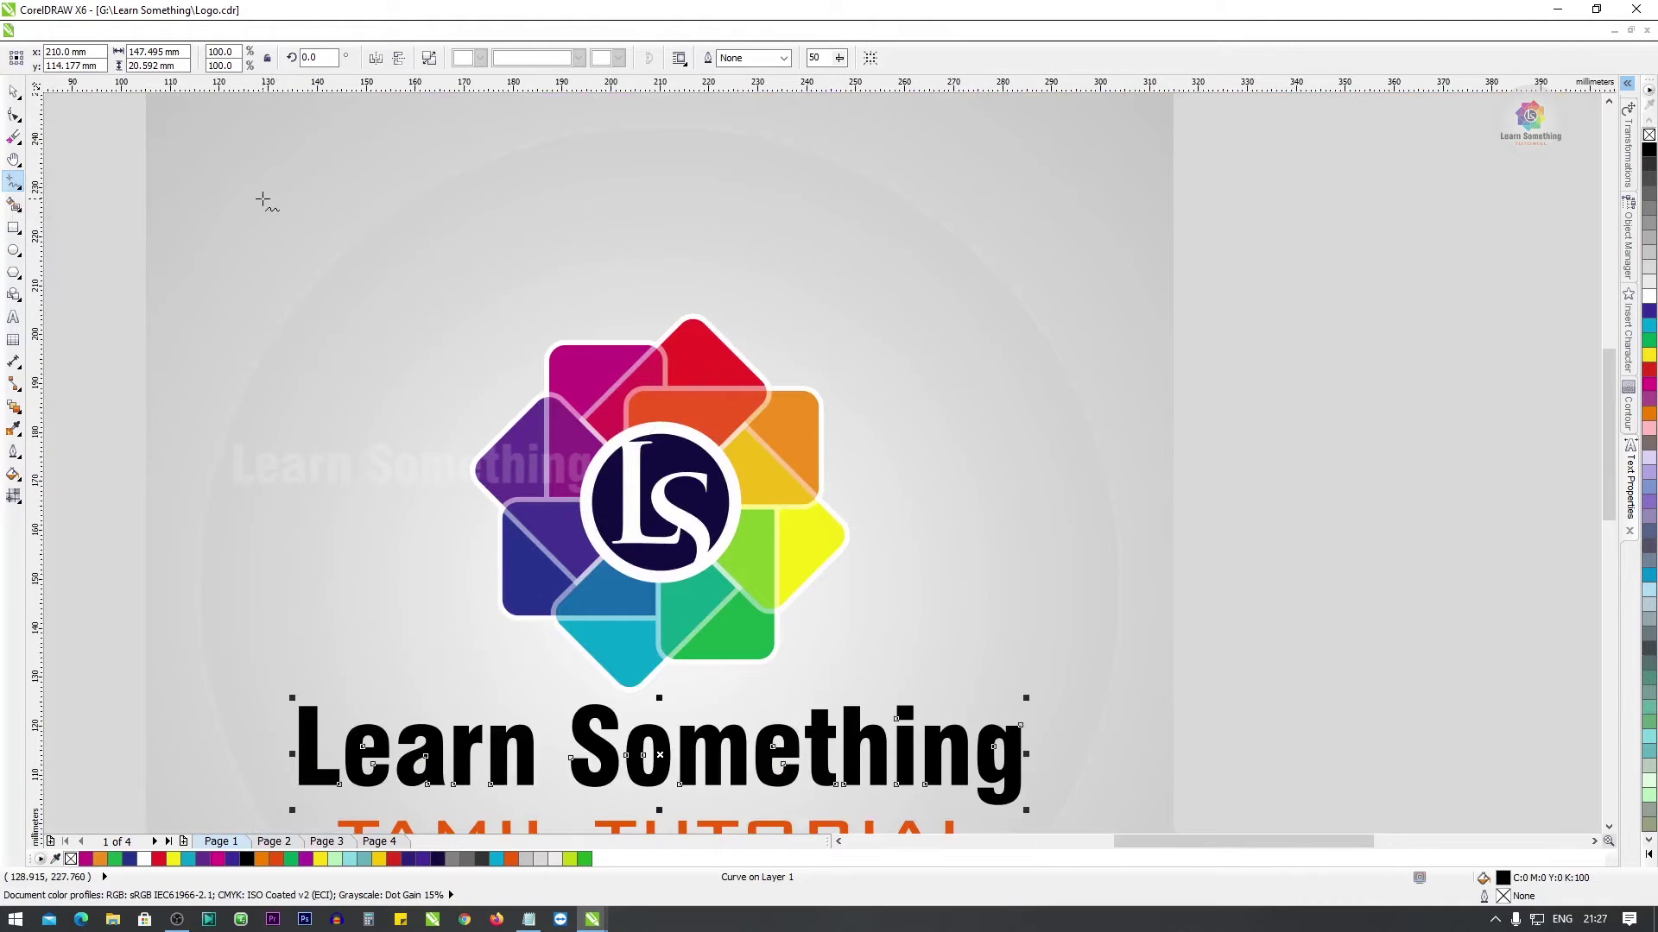
click(263, 198)
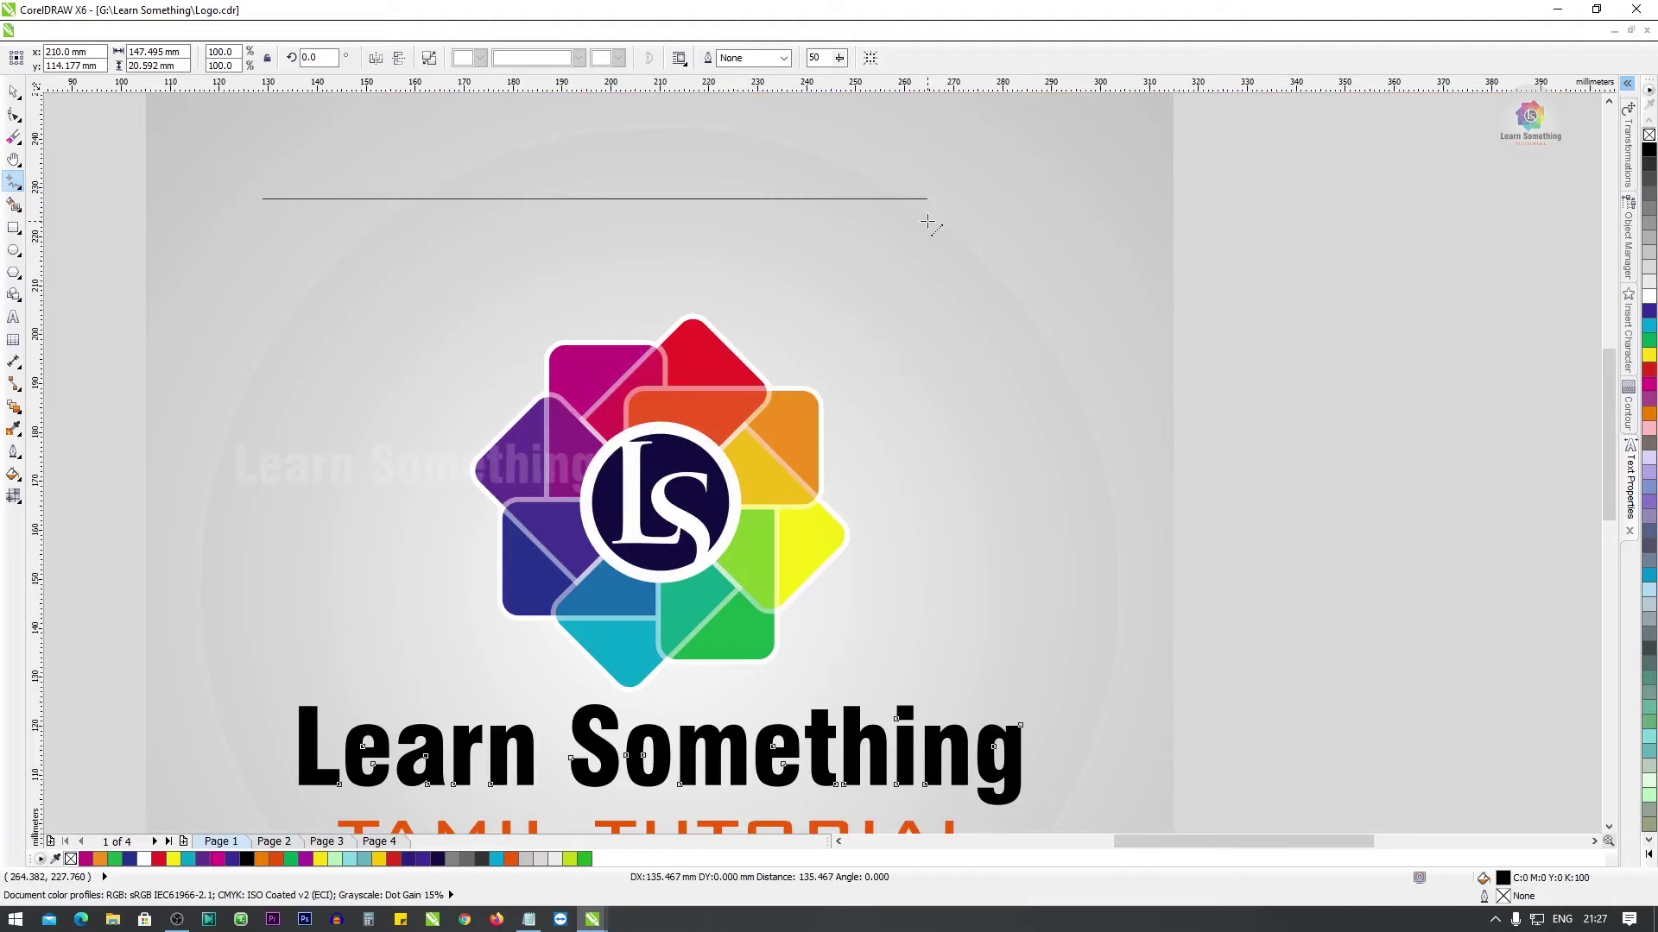
click(927, 222)
key(space)
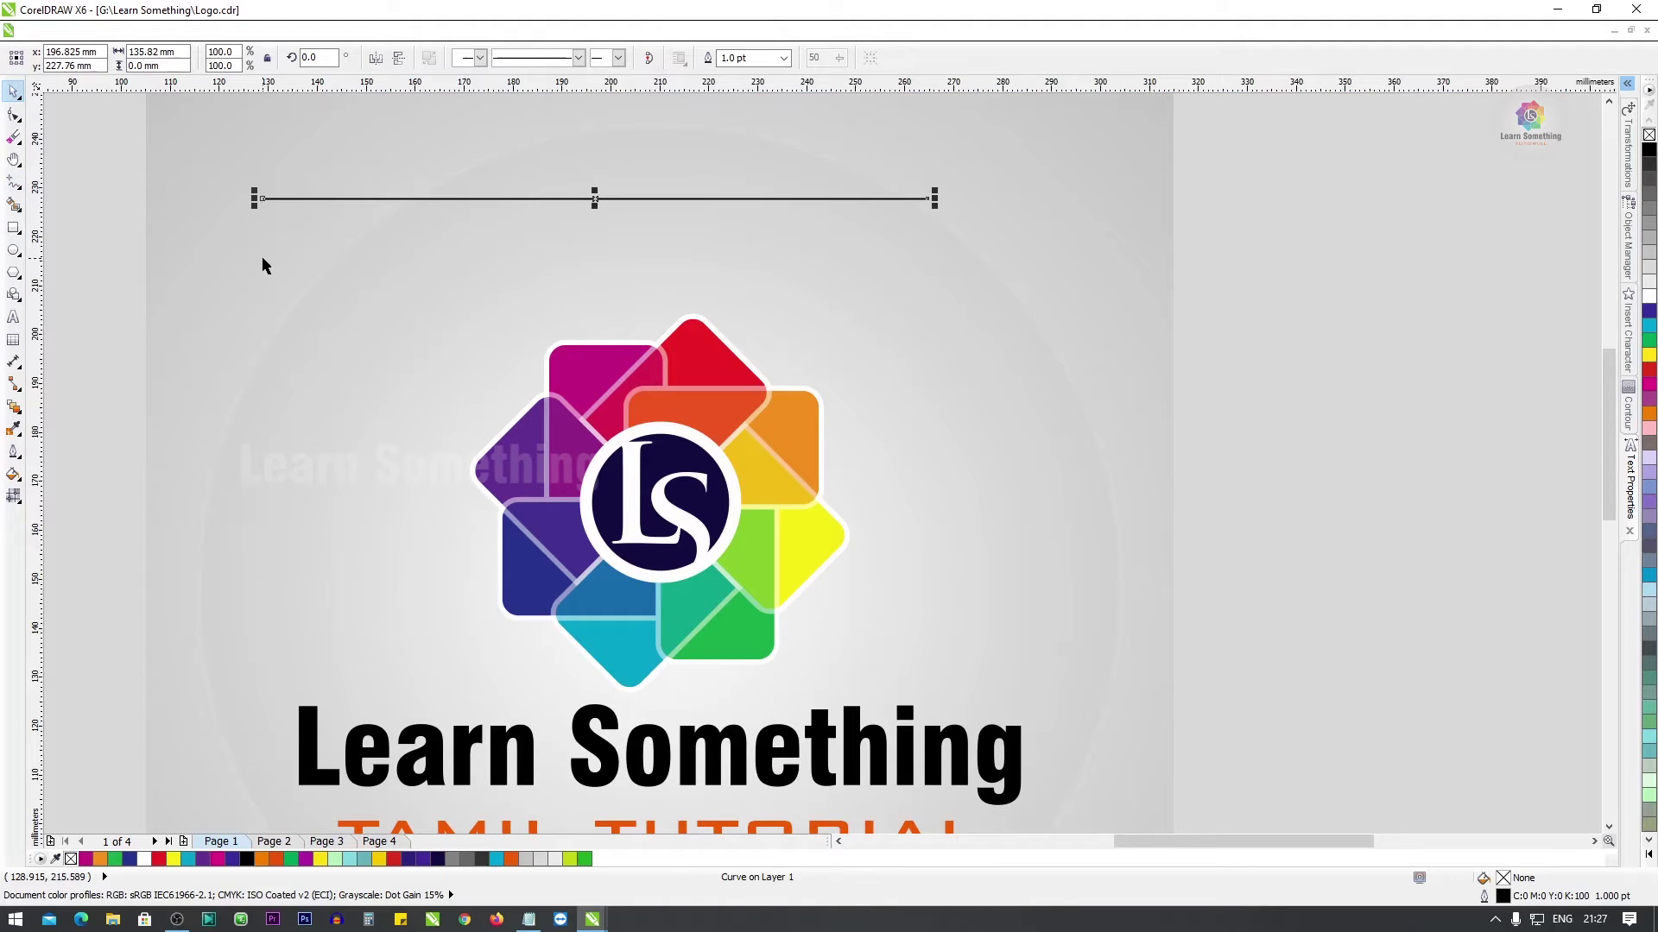
Draw a second horizontal Freehand line about 158 mm long, between the first line and the emblem.
key(F5)
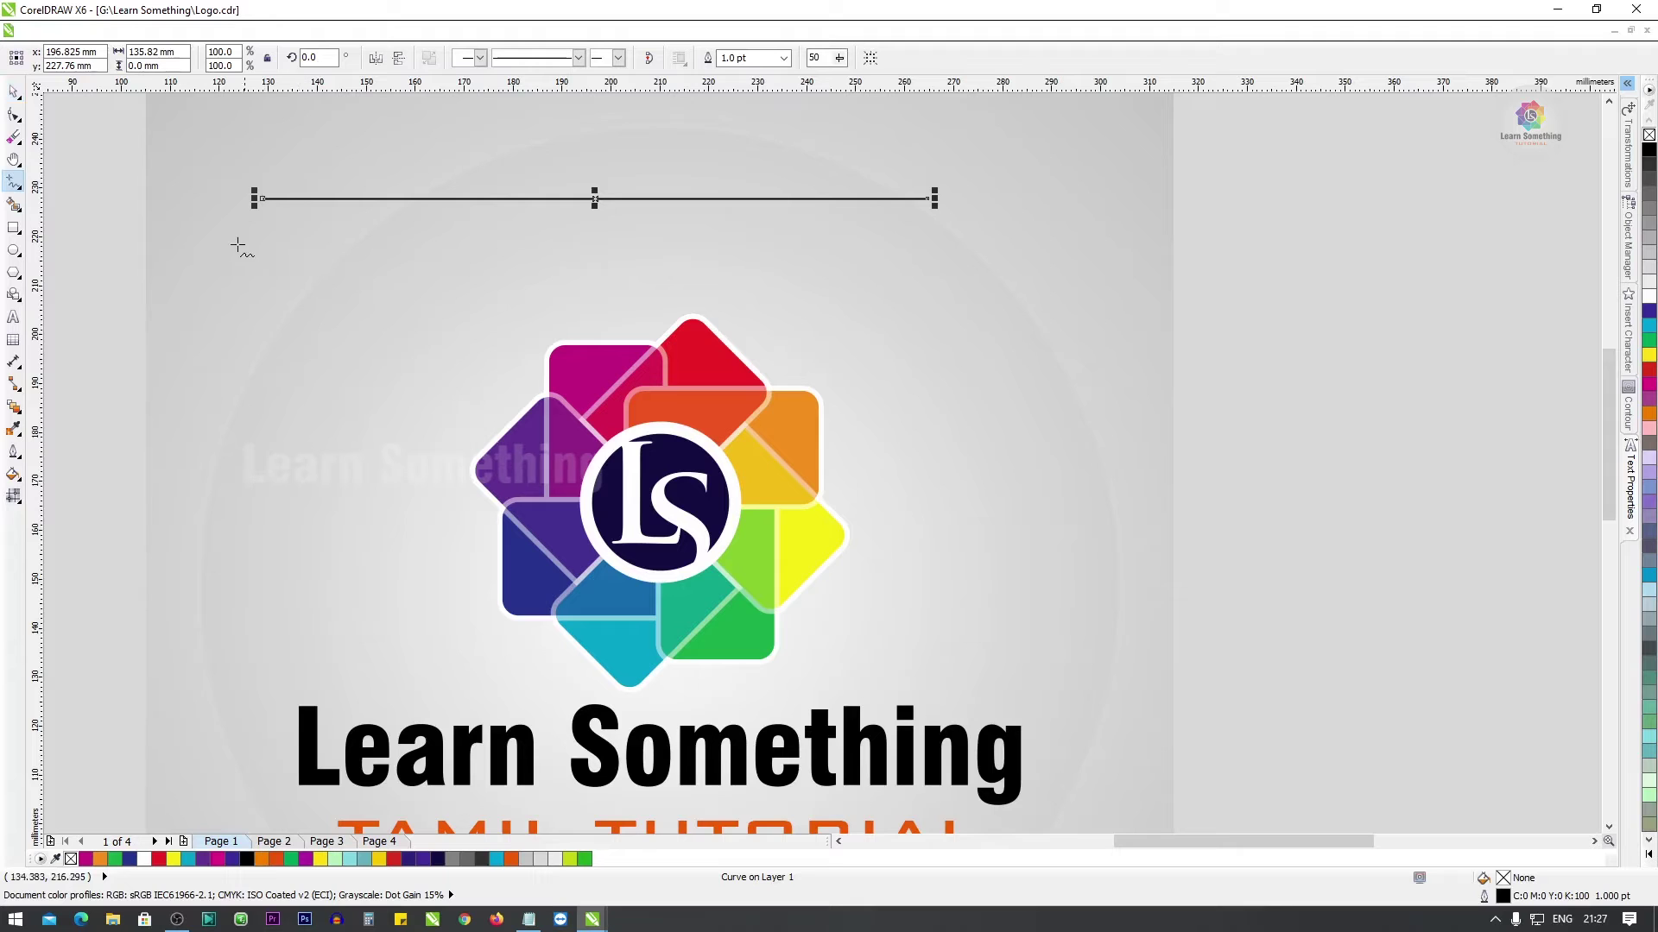
click(257, 254)
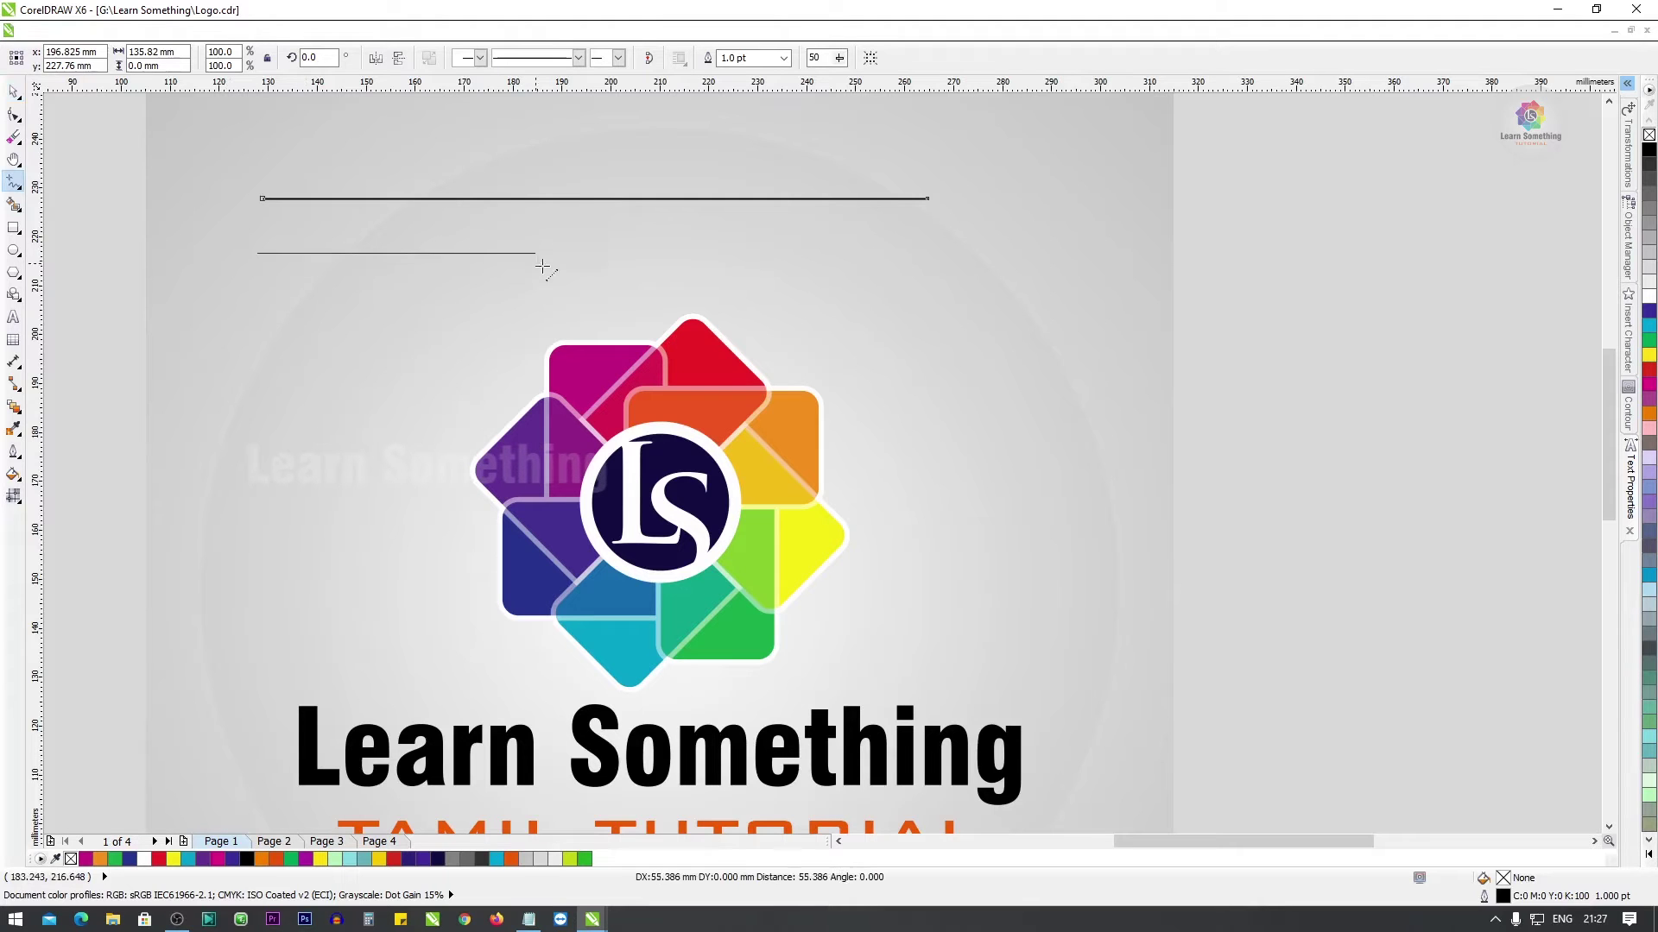
click(1030, 273)
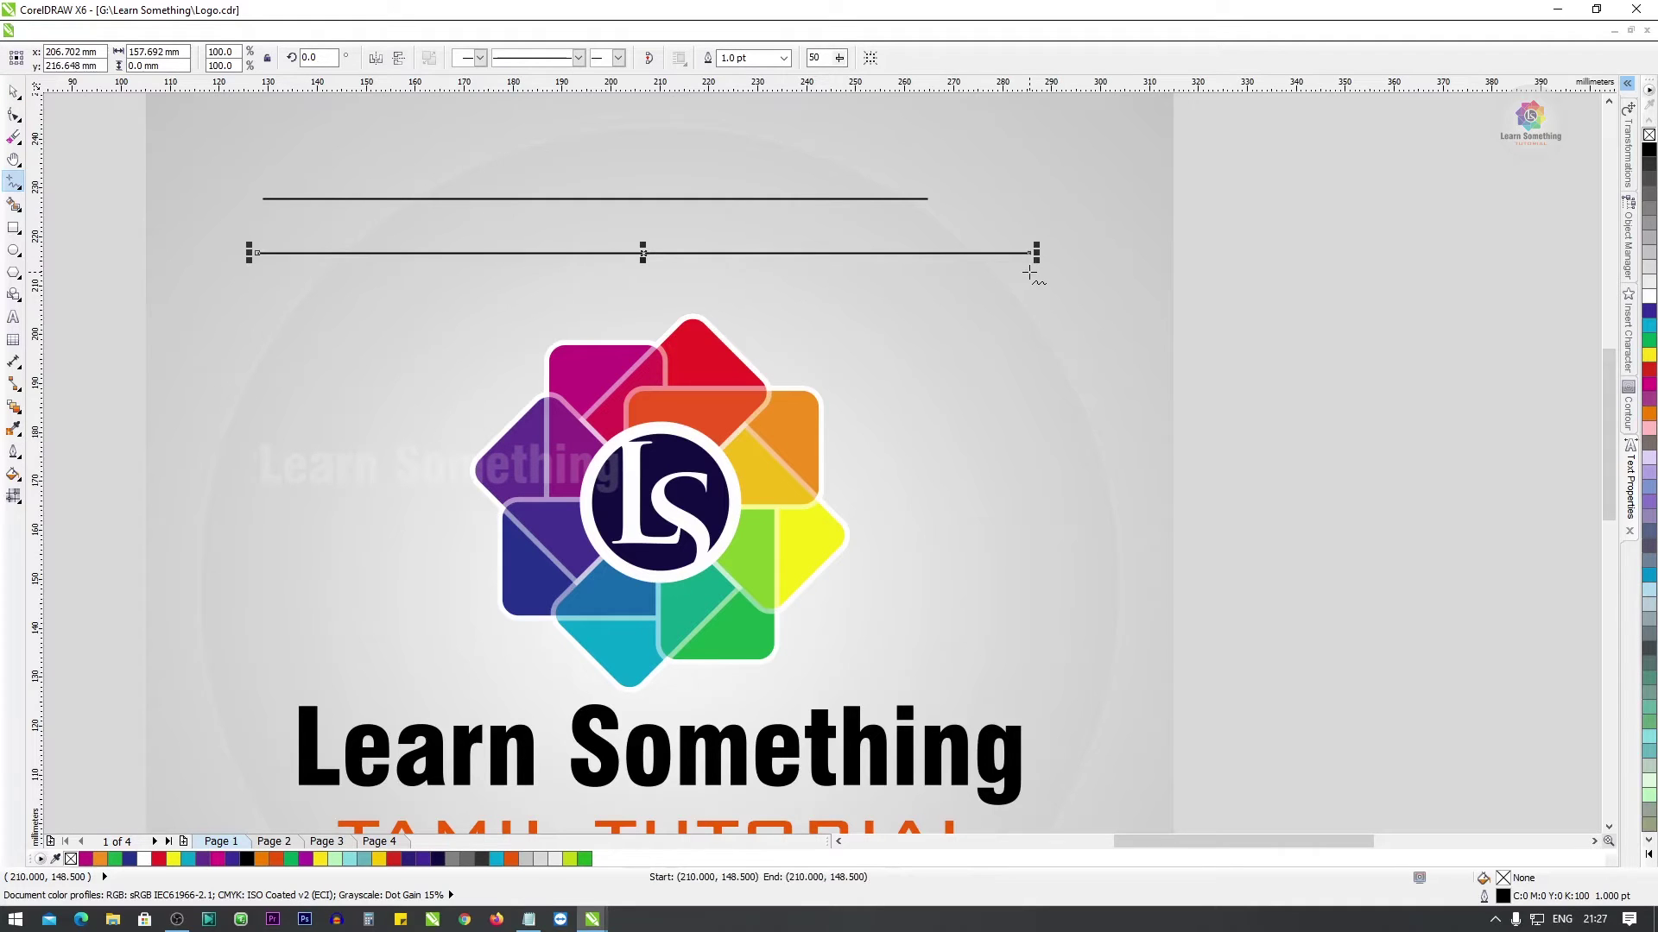
Draw a third Freehand line below the second one, running across the top of the emblem.
key(space)
key(space)
click(258, 301)
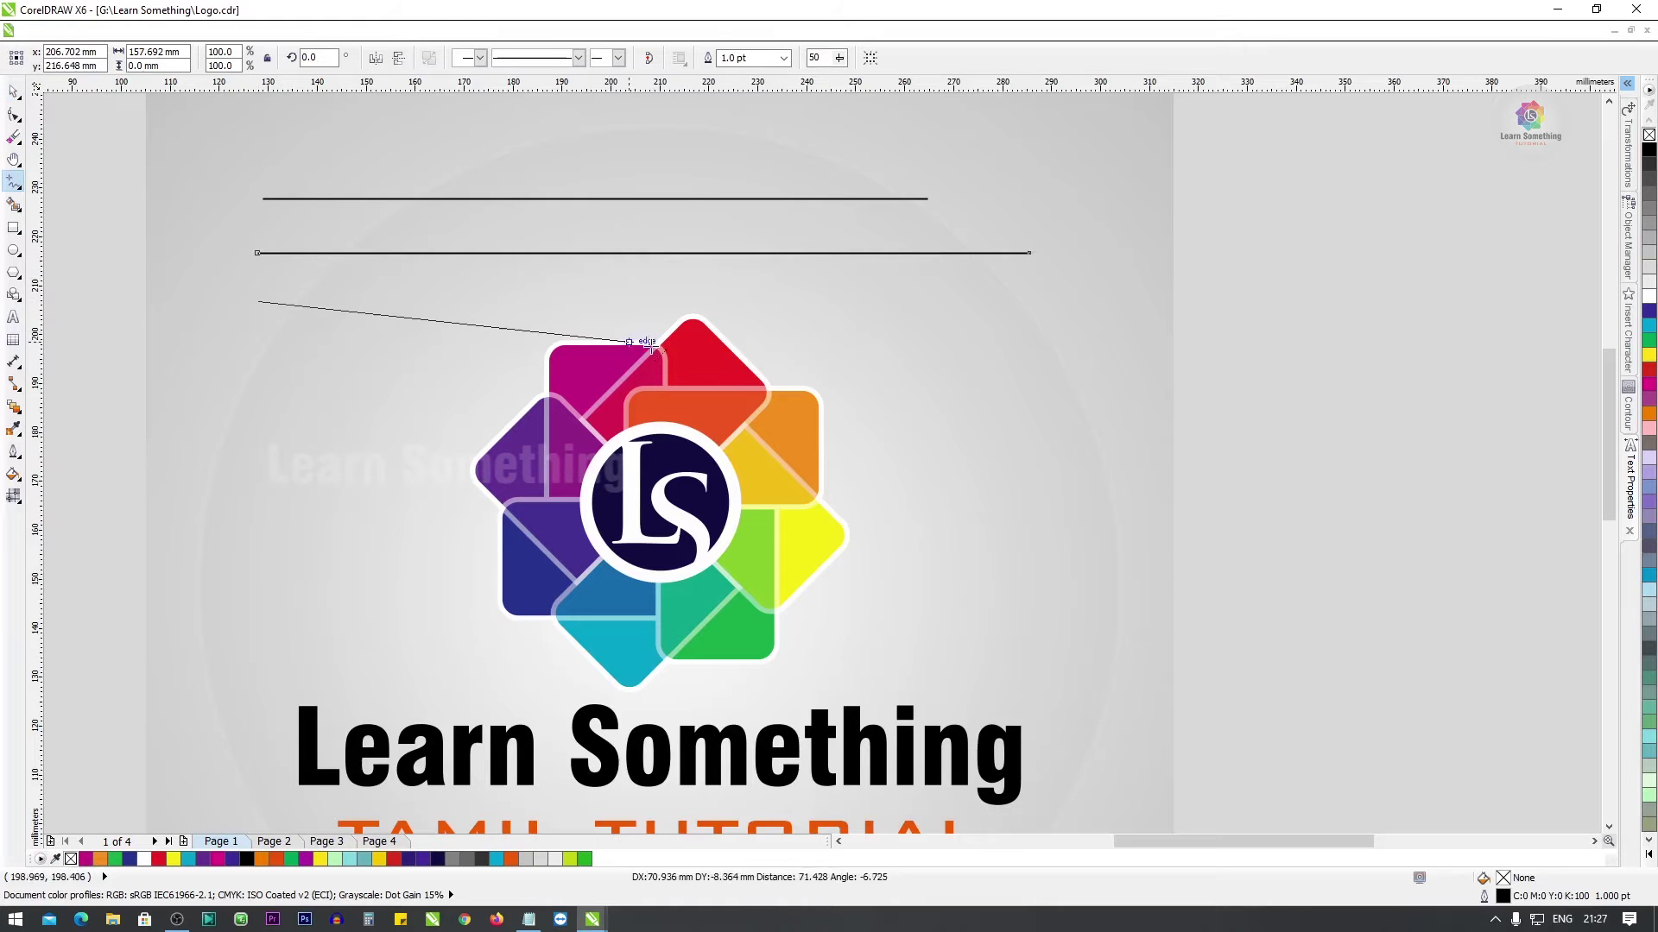
click(1030, 339)
Undo the Freehand lines above the emblem and bring the whole page into view.
key(ctrl+z)
key(ctrl+z)
key(ctrl+z)
scroll(832, 279, down, 1)
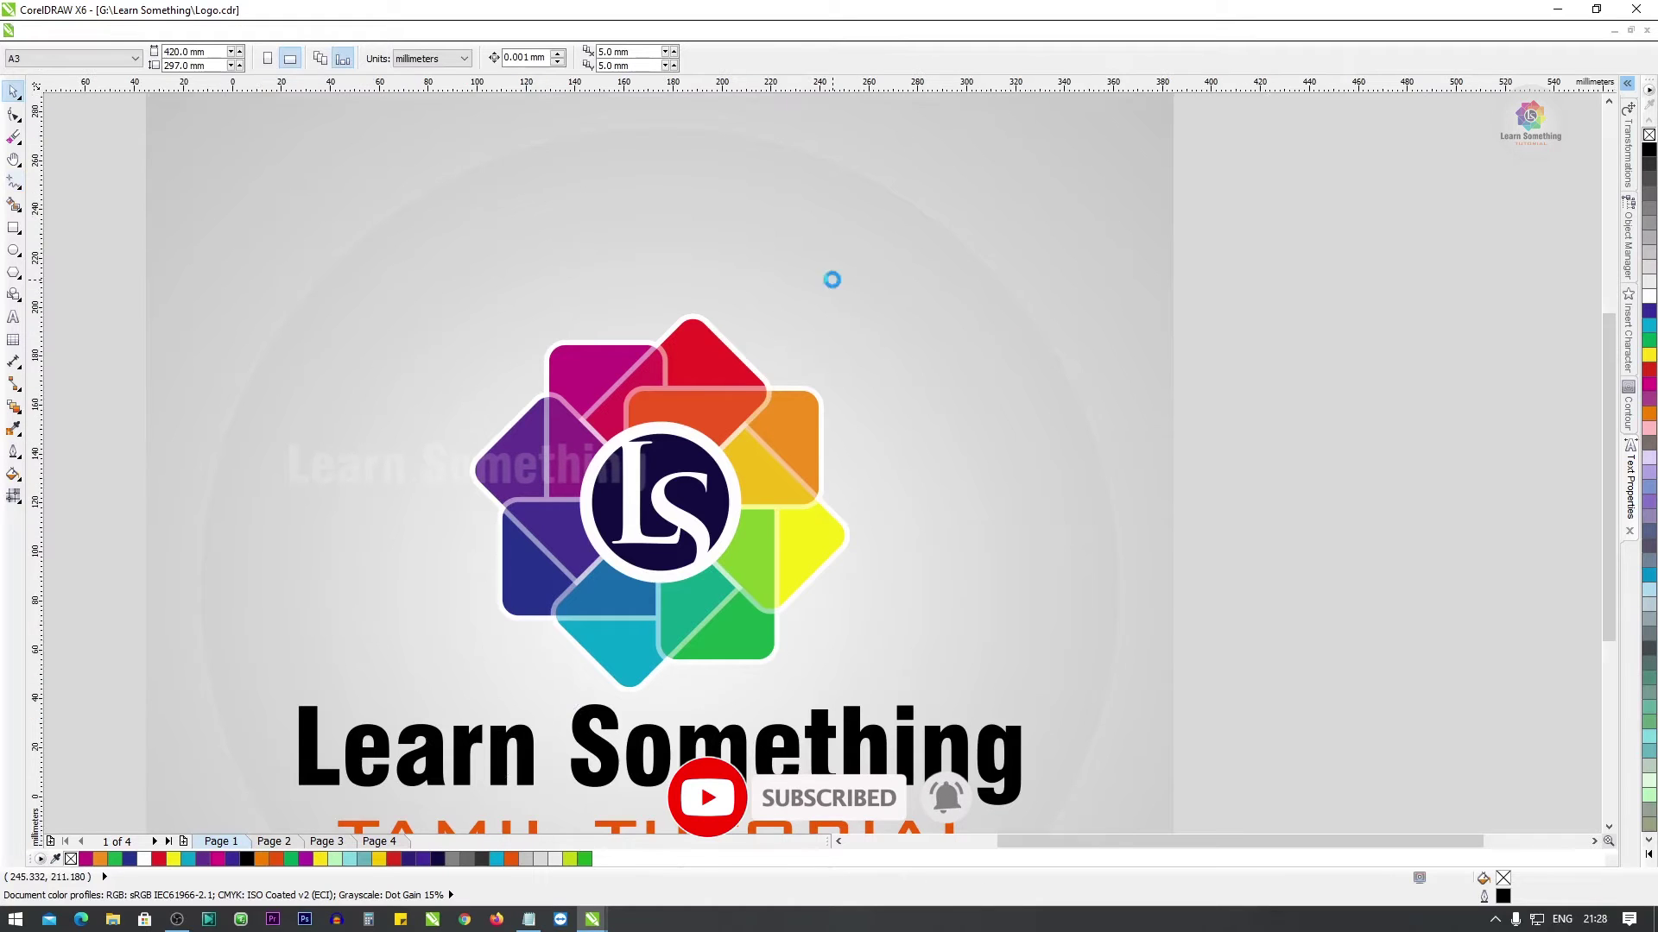
key(shift+F4)
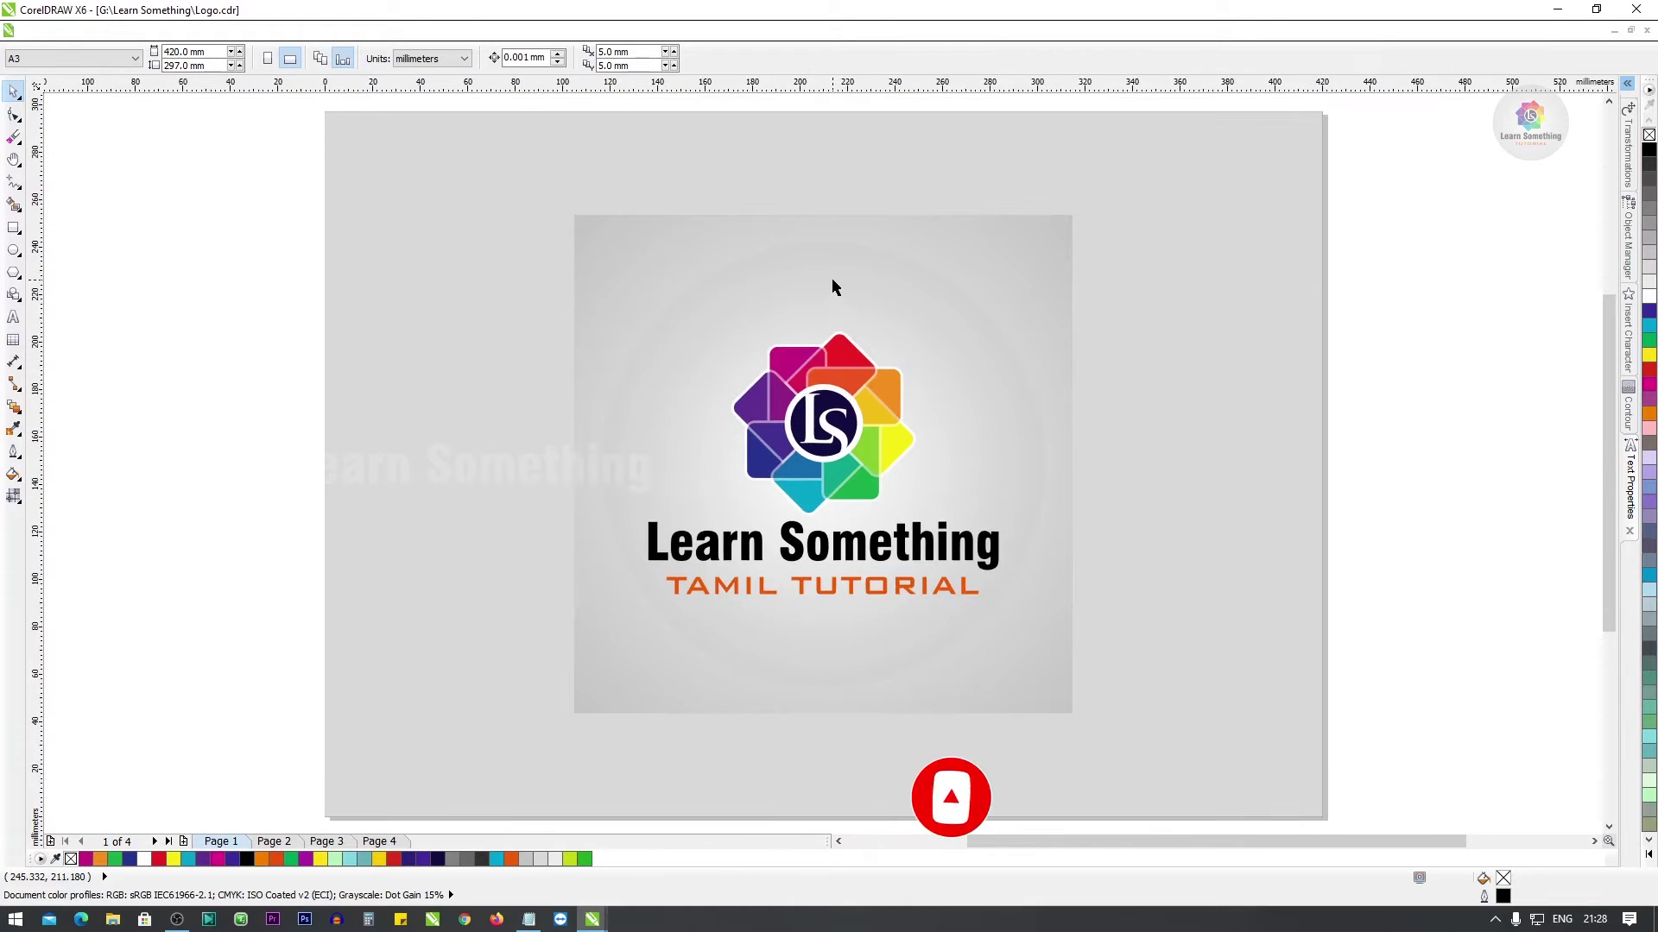
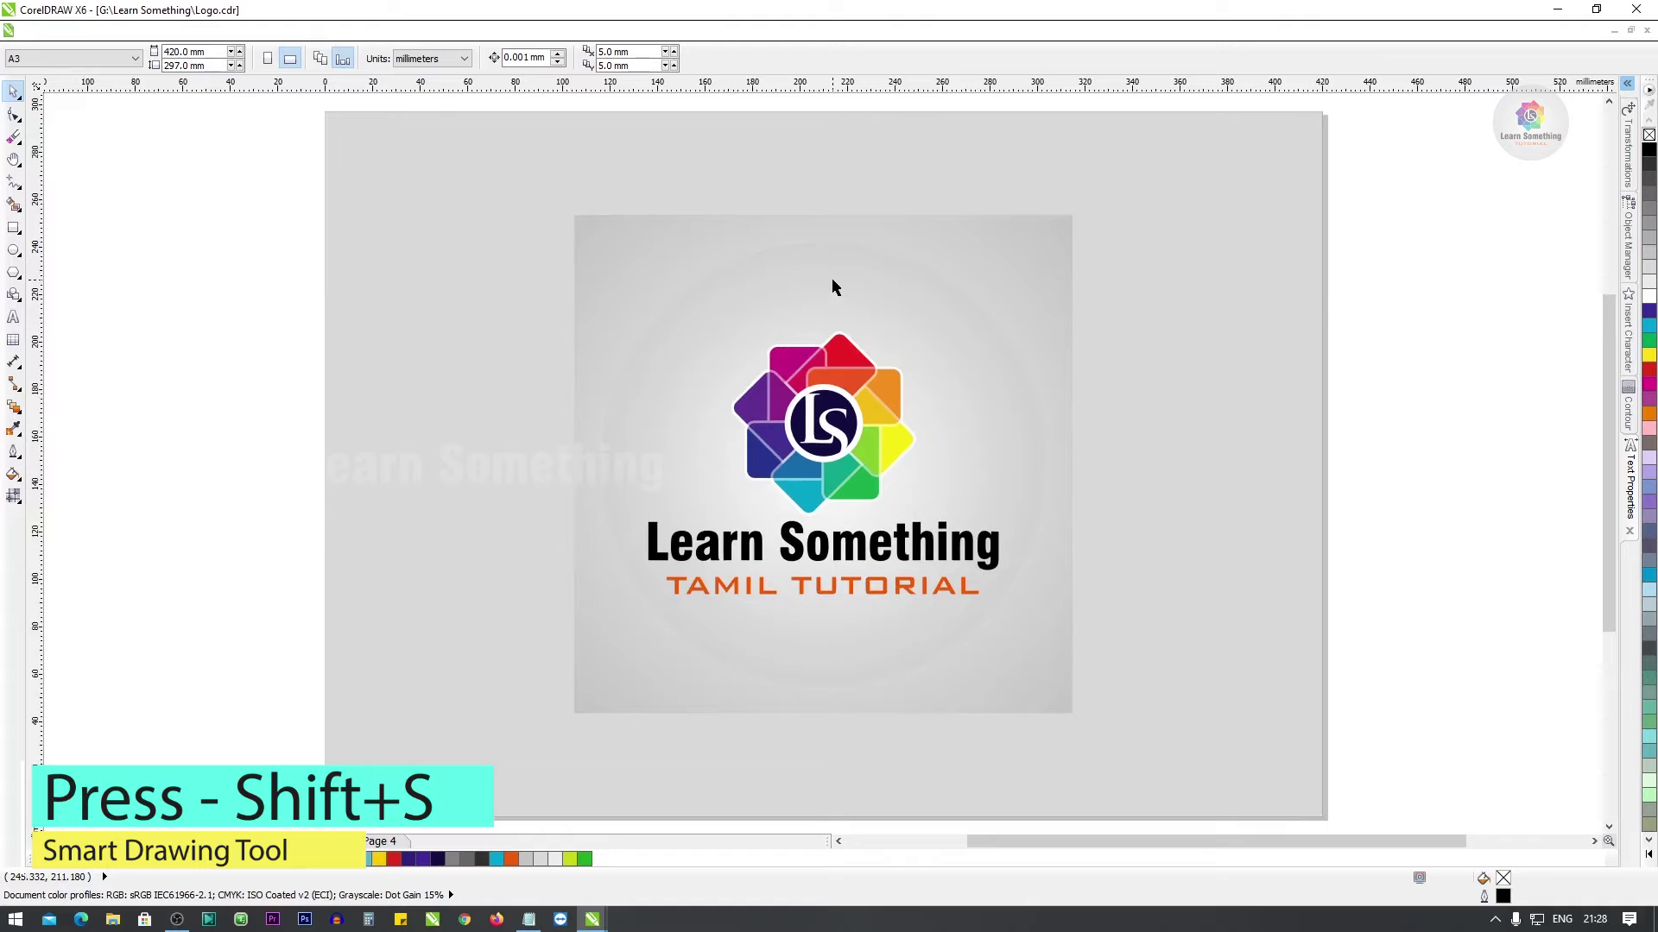
Sketch a wavy curve and a V shape beside the logo with the Smart Drawing tool, and undo both.
key(shift+s)
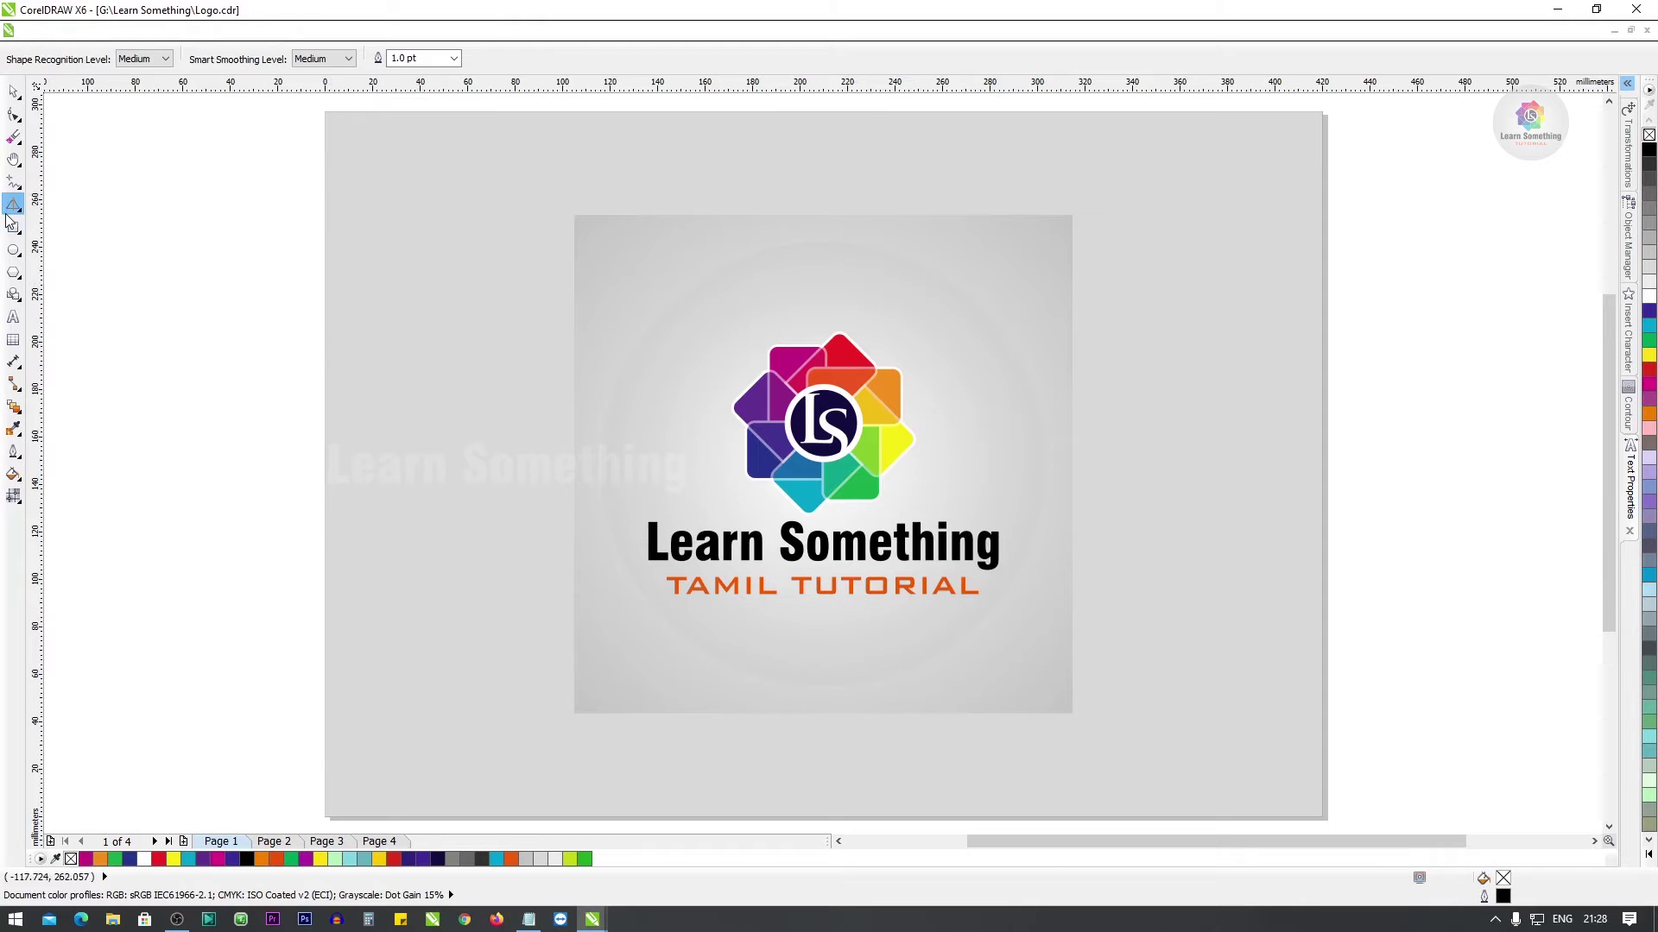
mouse_move(259, 344)
mouse_down()
mouse_move(313, 328)
mouse_move(370, 354)
mouse_move(460, 338)
mouse_up()
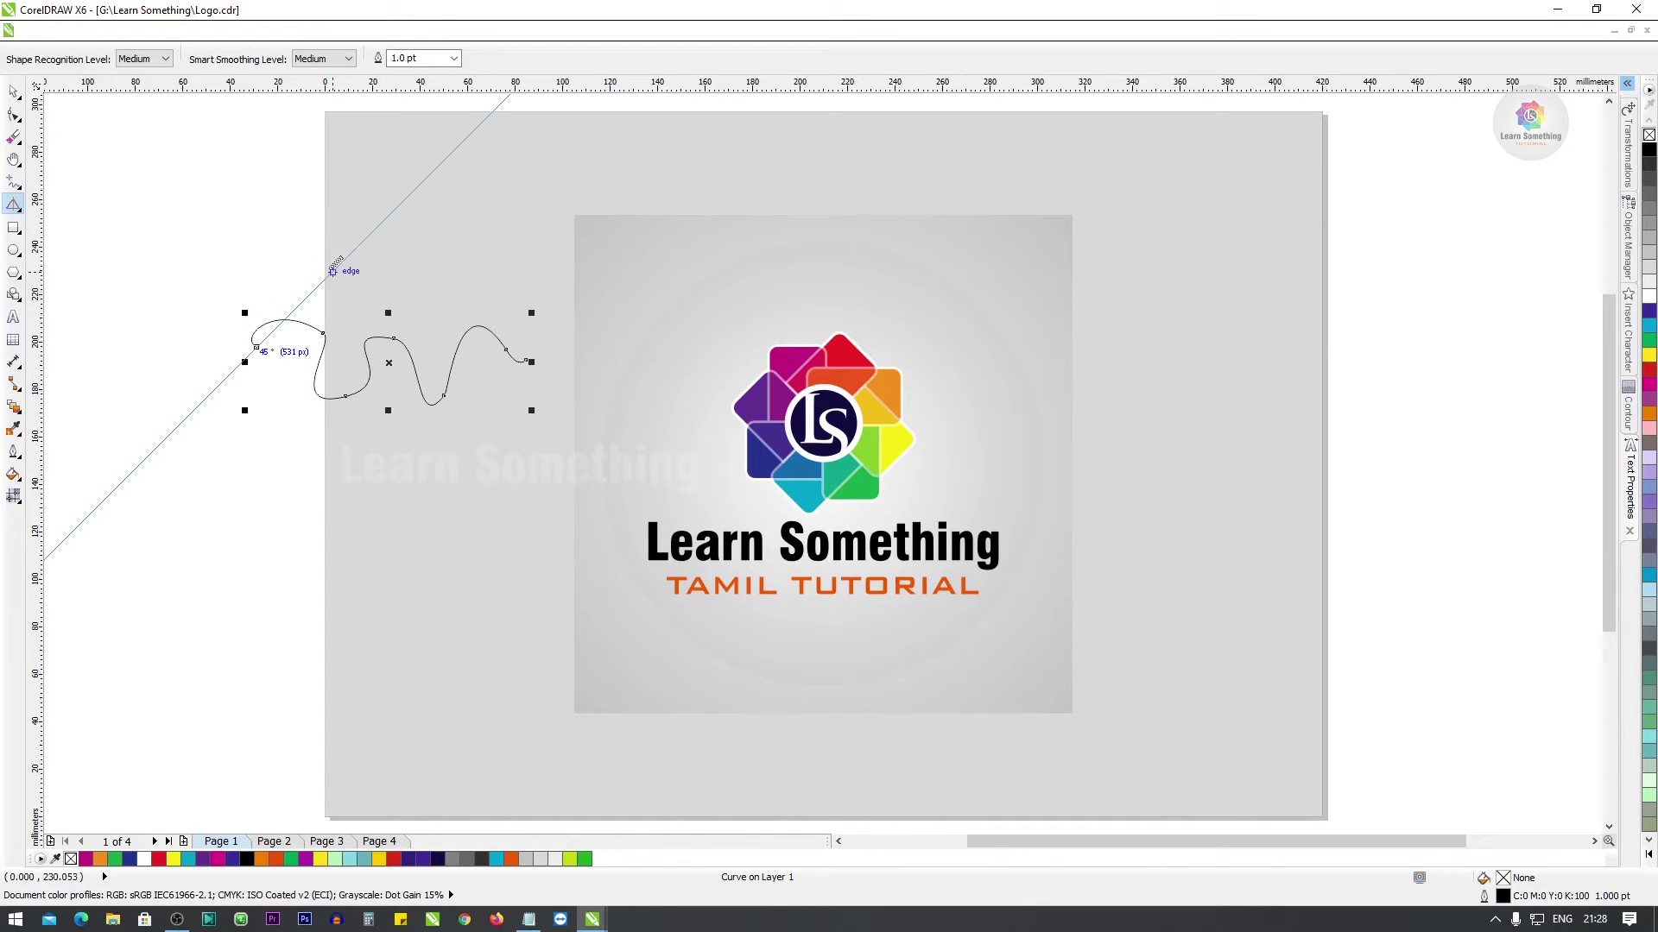
mouse_move(365, 198)
mouse_down()
mouse_move(404, 259)
mouse_move(411, 186)
mouse_up()
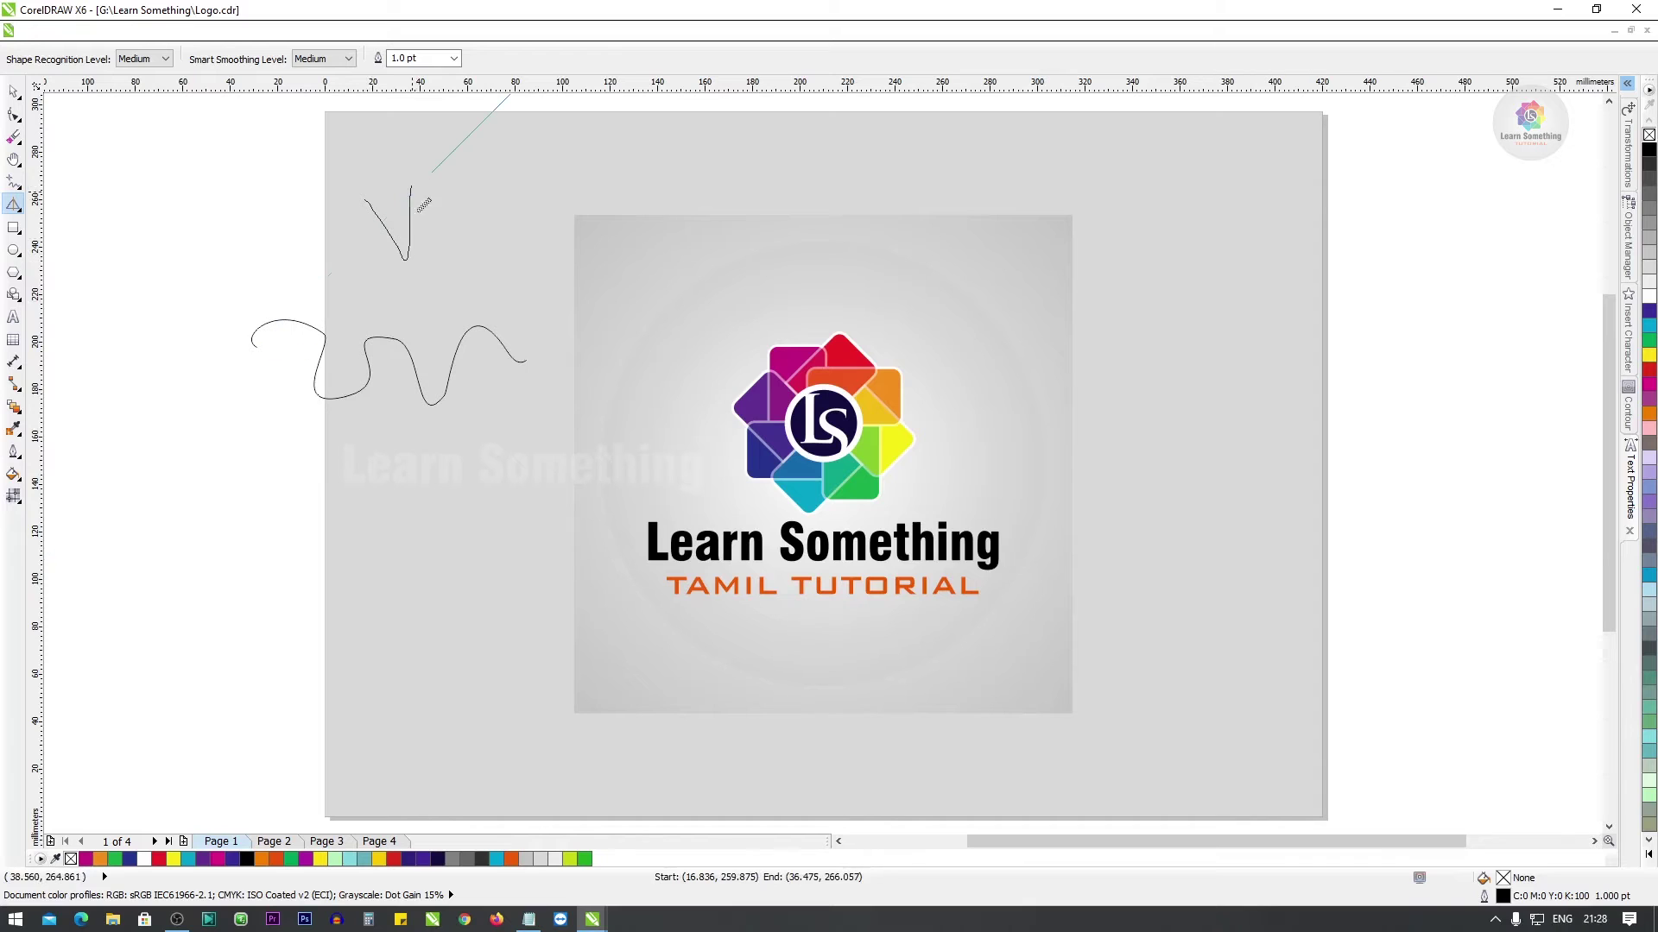
key(Escape)
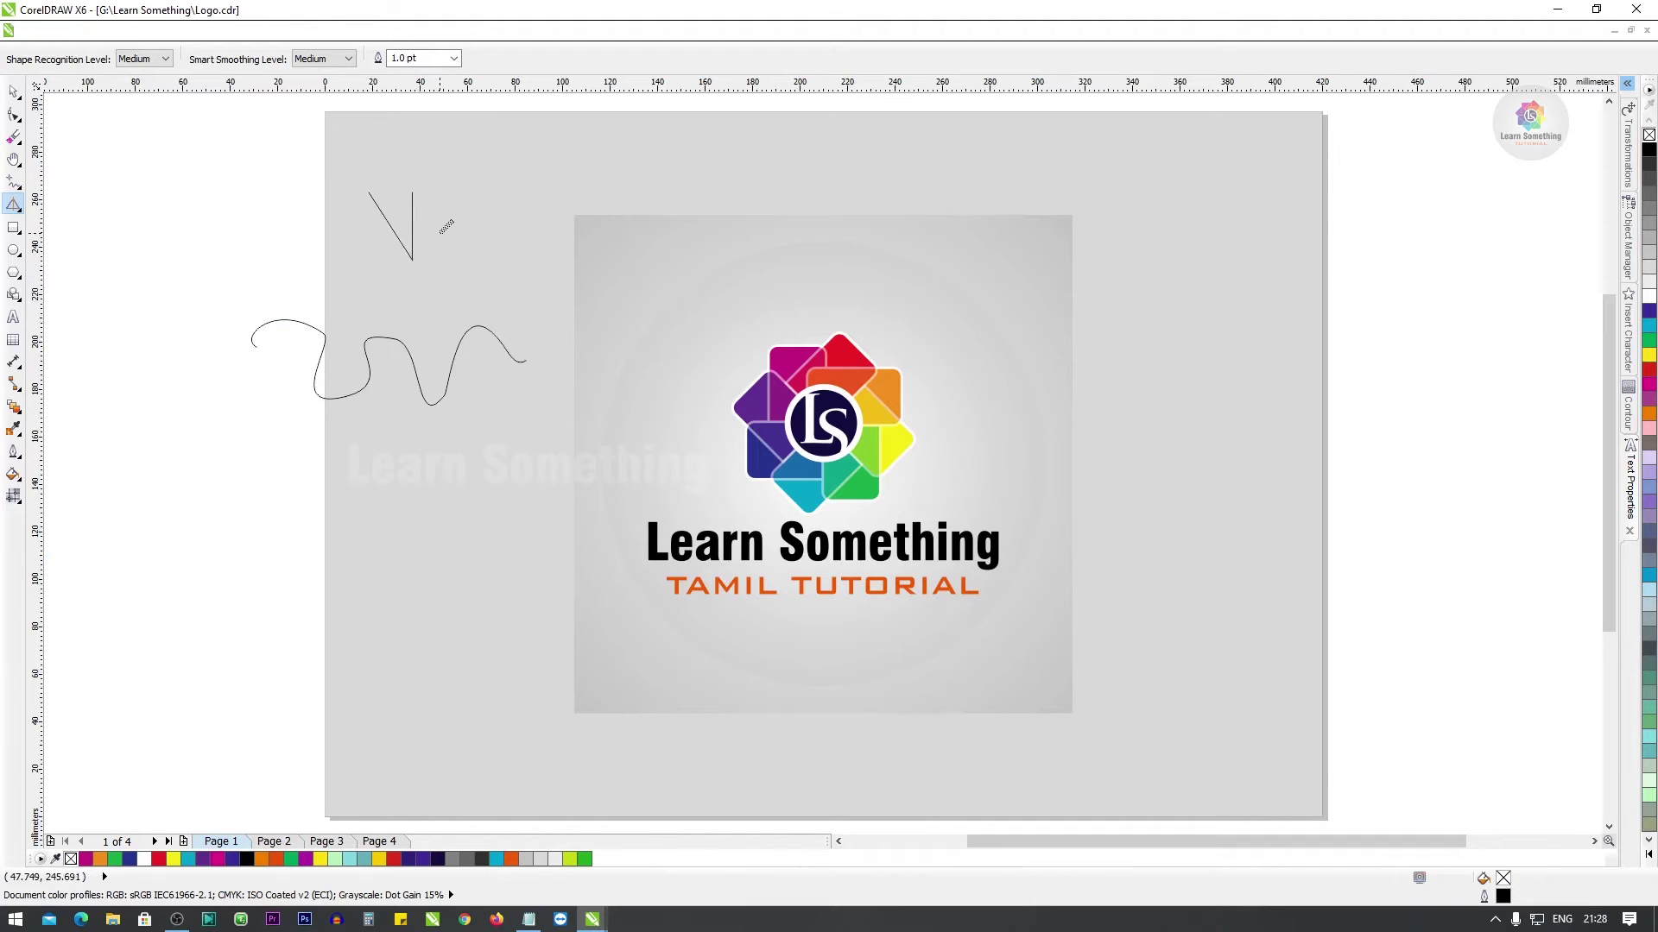
key(space)
key(ctrl+z)
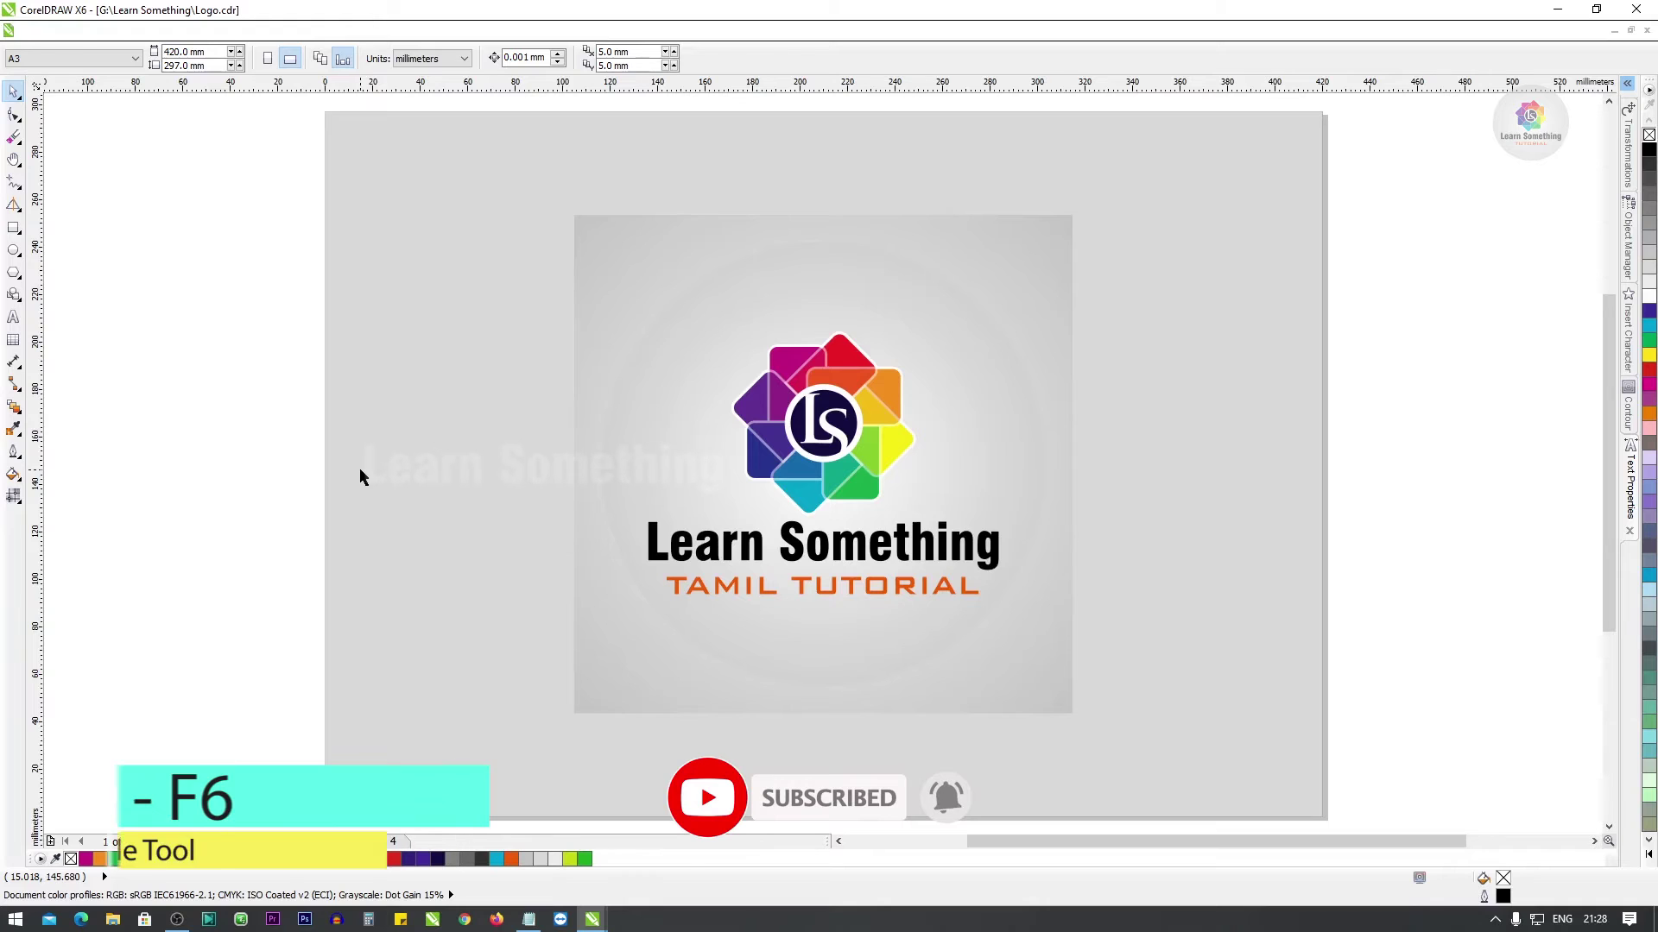
Draw three rectangles beside the logo, the first about 74 × 67 mm and the second about 91 × 57 mm.
key(F6)
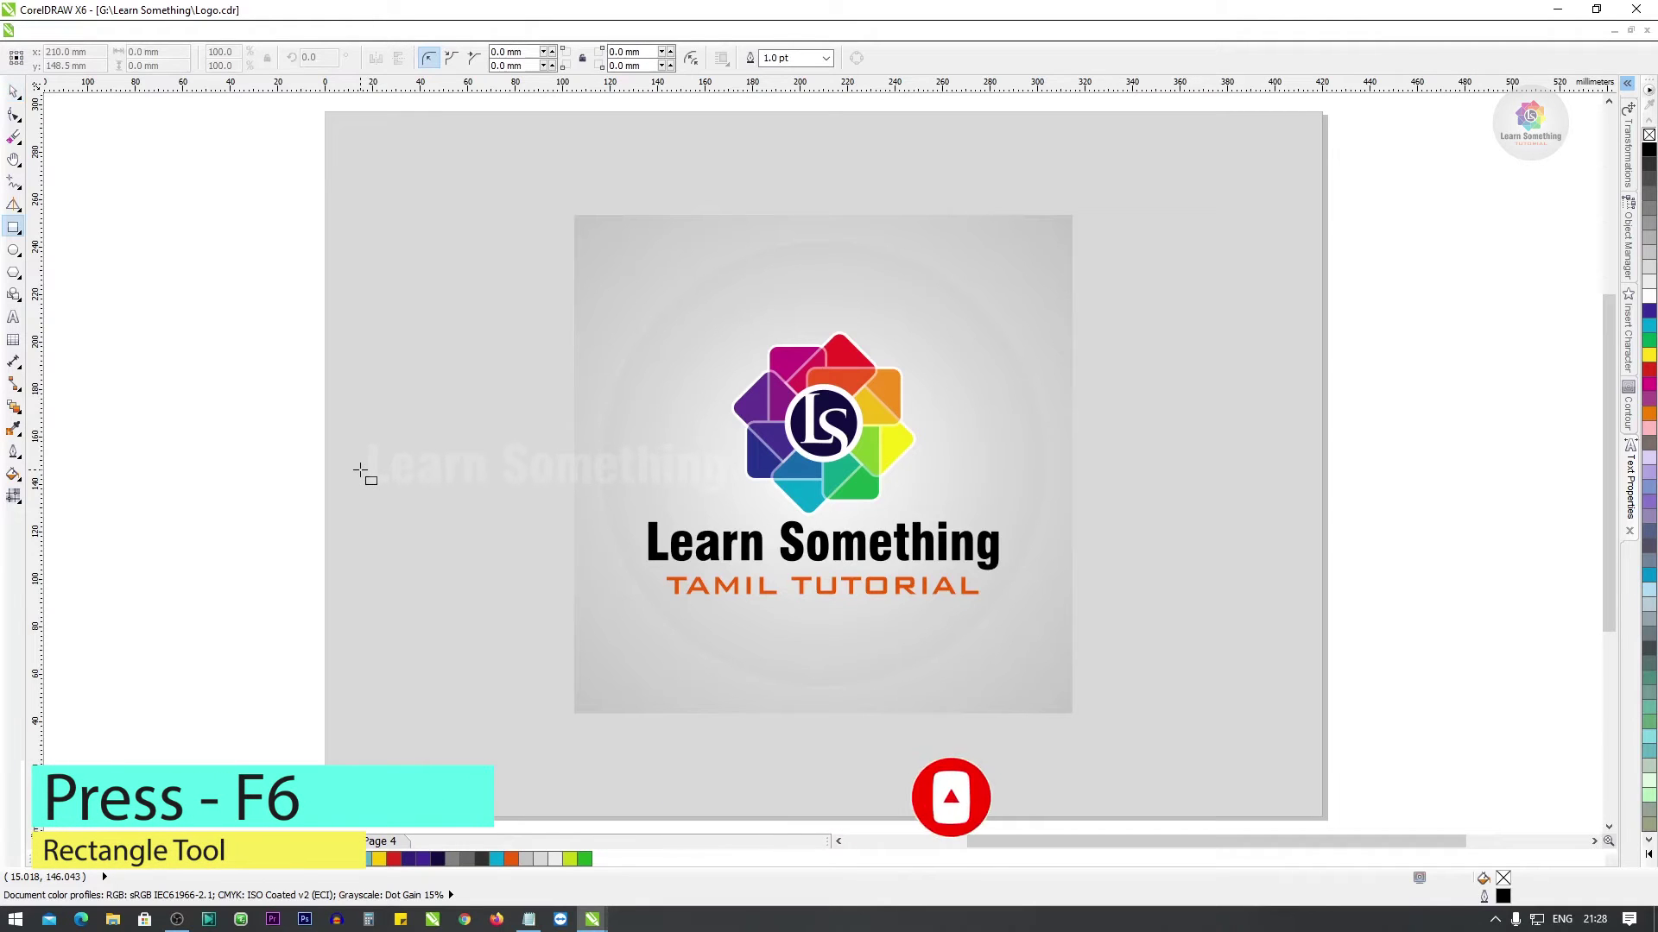
mouse_move(361, 252)
mouse_down()
mouse_move(481, 401)
mouse_move(539, 412)
mouse_up()
key(space)
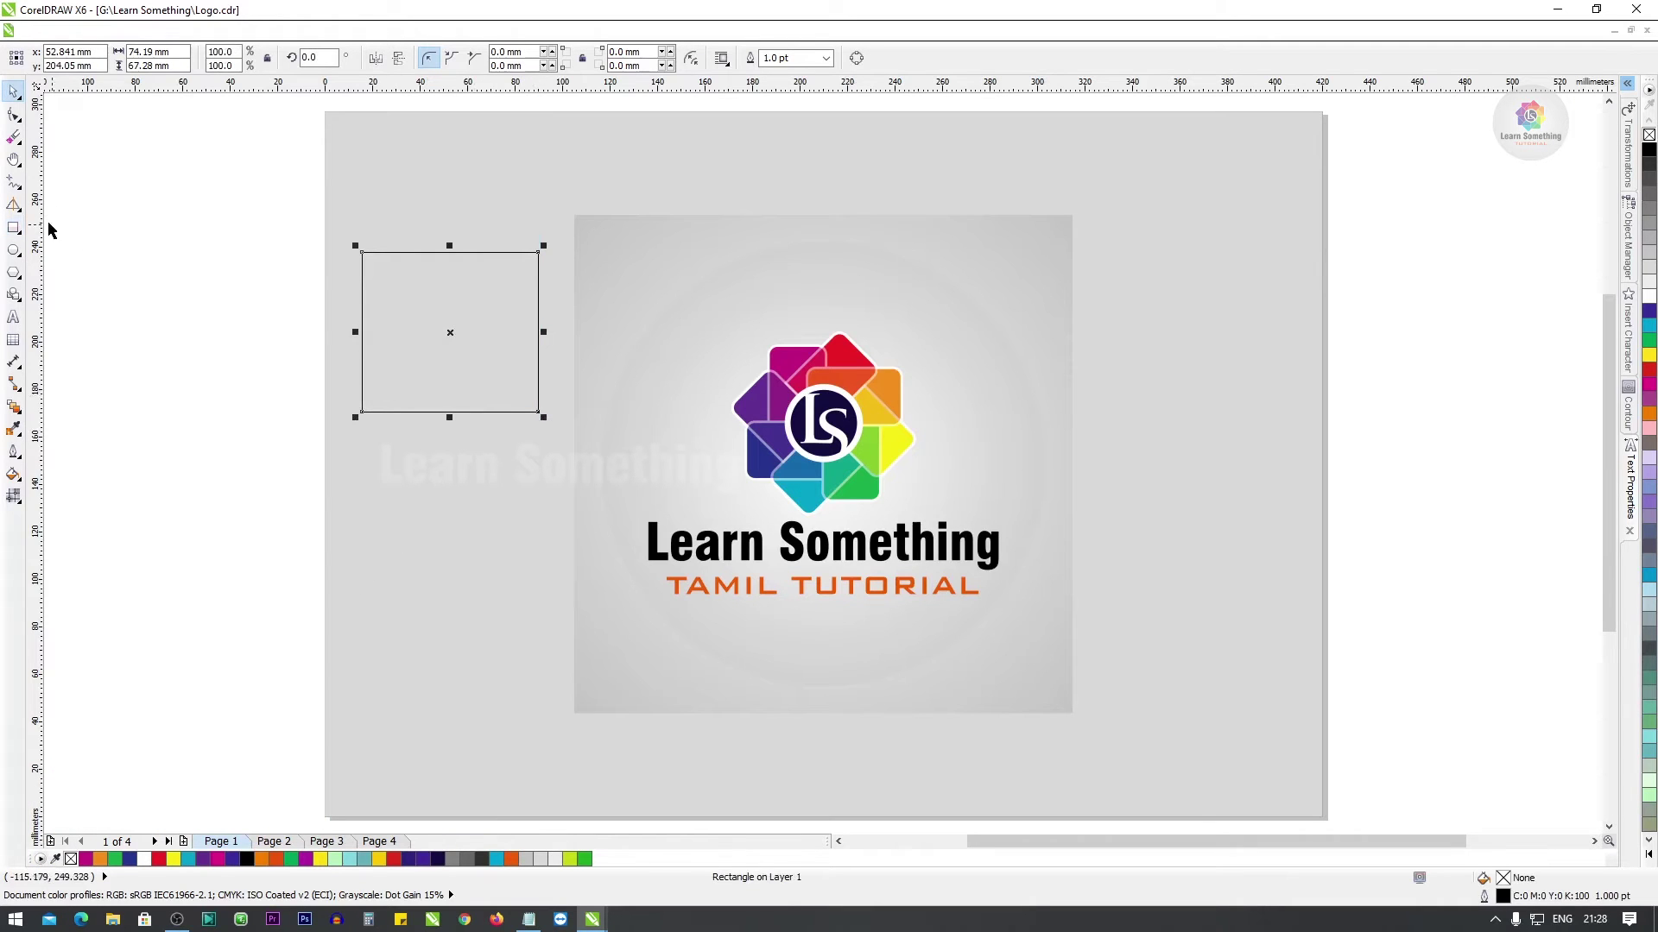
click(13, 230)
drag(239, 383, 457, 524)
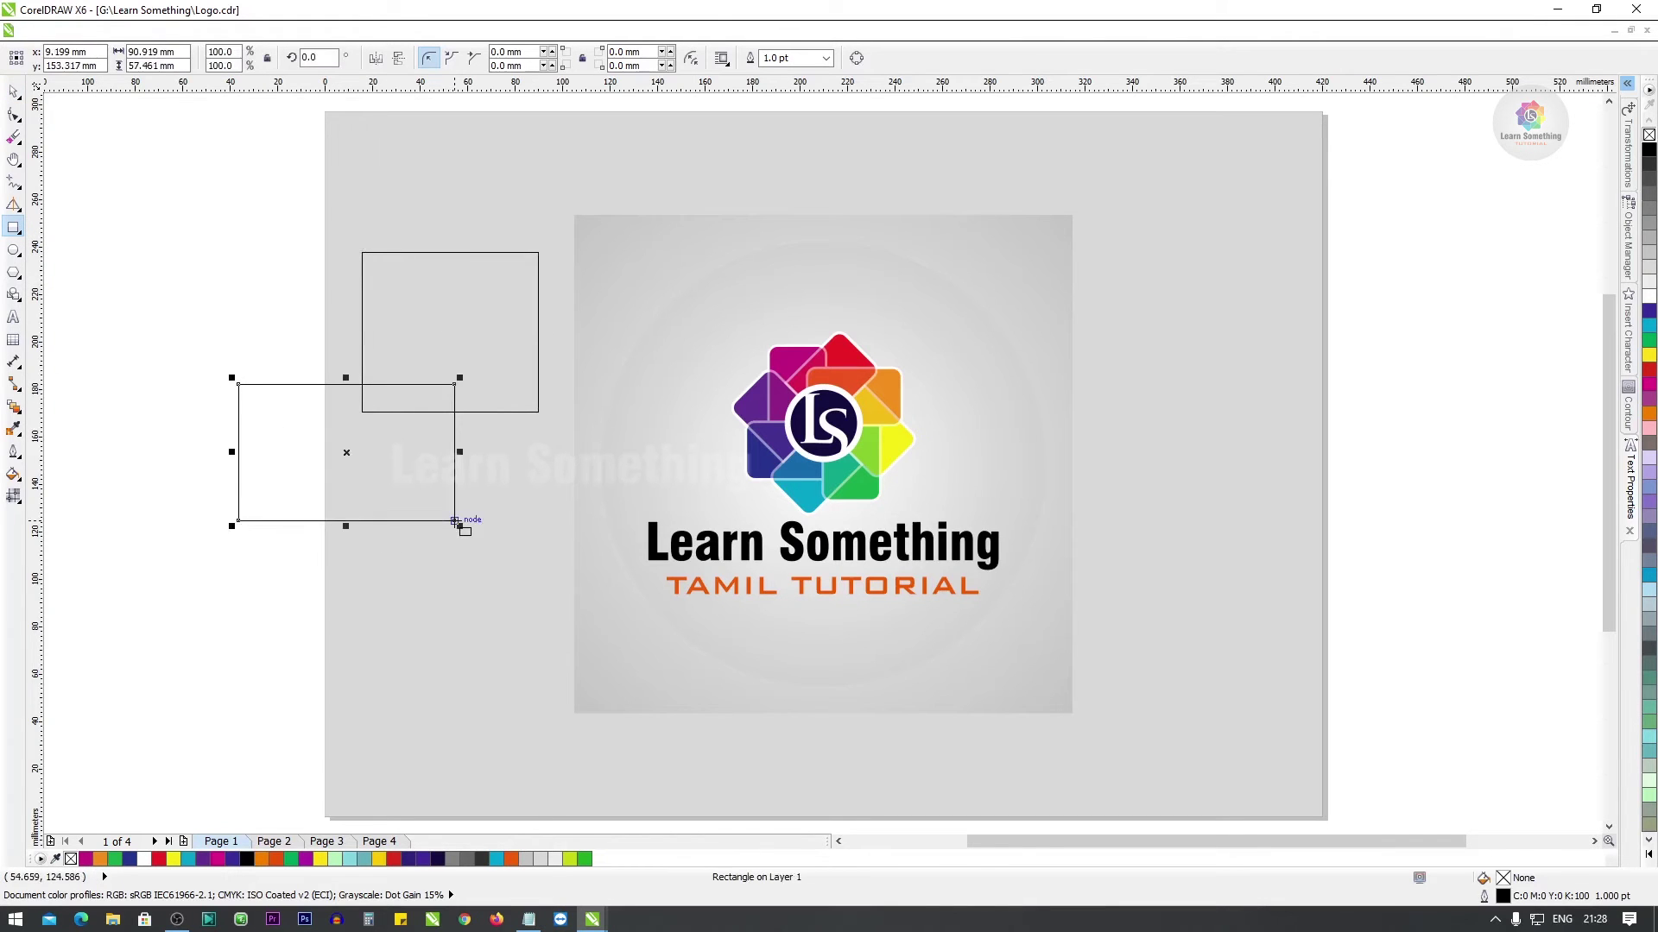
drag(517, 457, 706, 626)
Undo the three rectangles beside the logo.
key(space)
key(ctrl+z)
key(ctrl+z)
key(ctrl+z)
Draw a rectangle about 91 × 71 mm beside the logo, plus a second one below it and a third overlapping the first two.
key(F6)
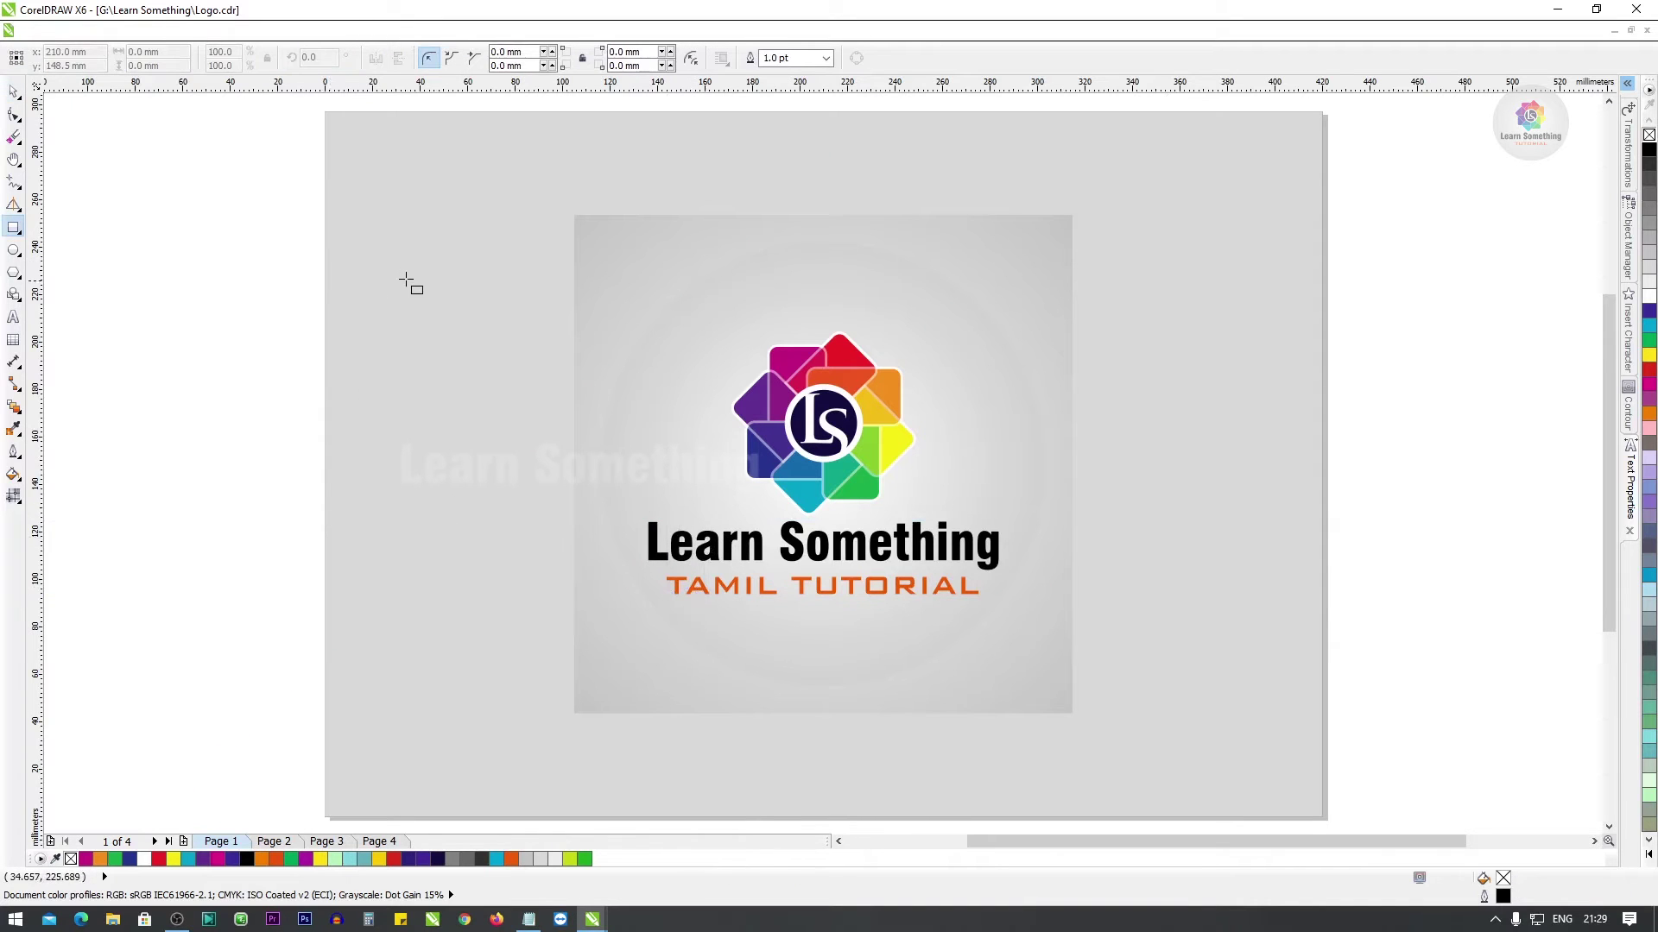
drag(349, 210, 567, 380)
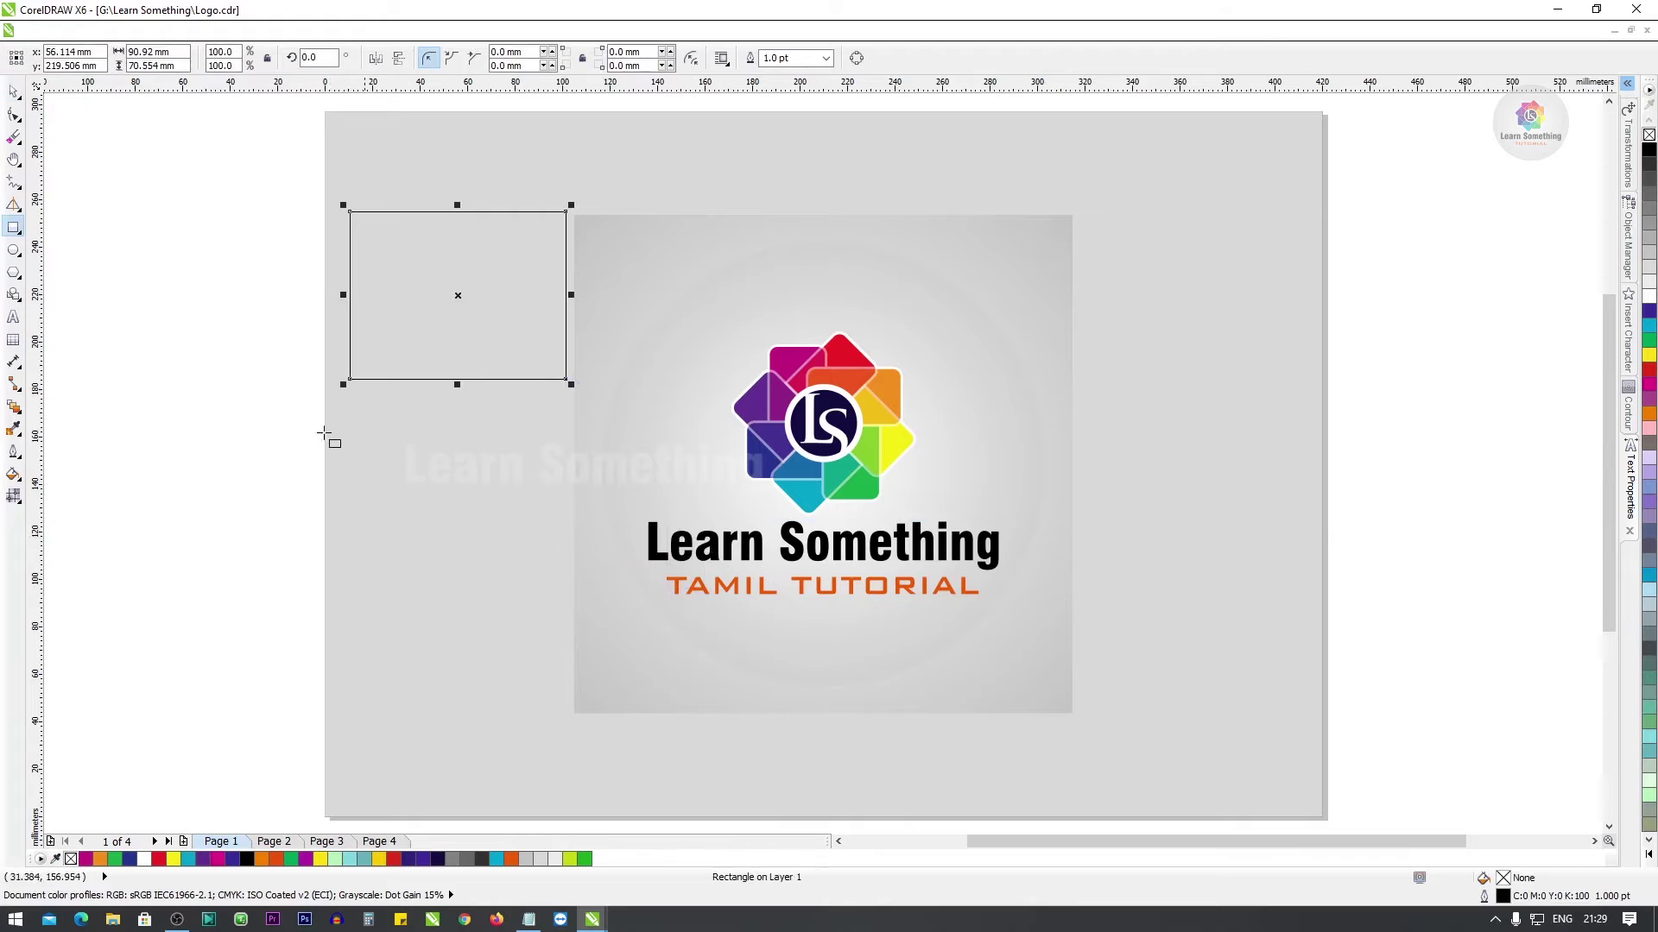
drag(347, 421, 502, 586)
drag(478, 252, 597, 468)
Select the three new rectangles together and delete them.
key(space)
drag(301, 211, 649, 628)
key(Delete)
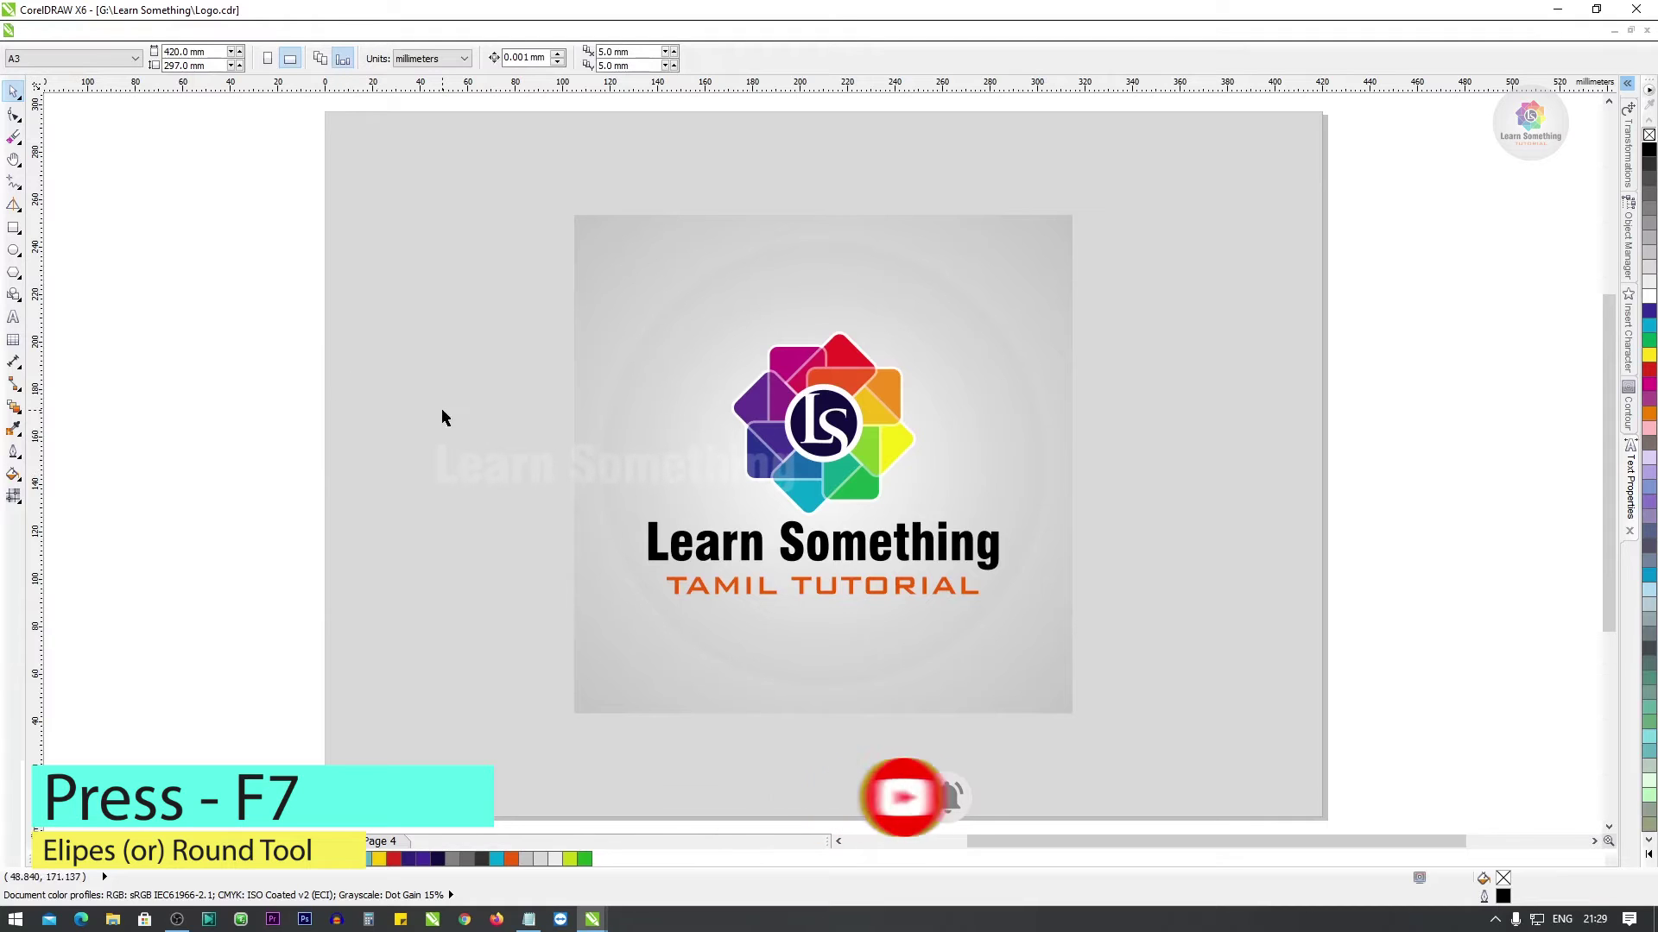
Draw a circle about 123 mm across and an overlapping ellipse about 92 × 45 mm beside the logo, and delete both.
key(F7)
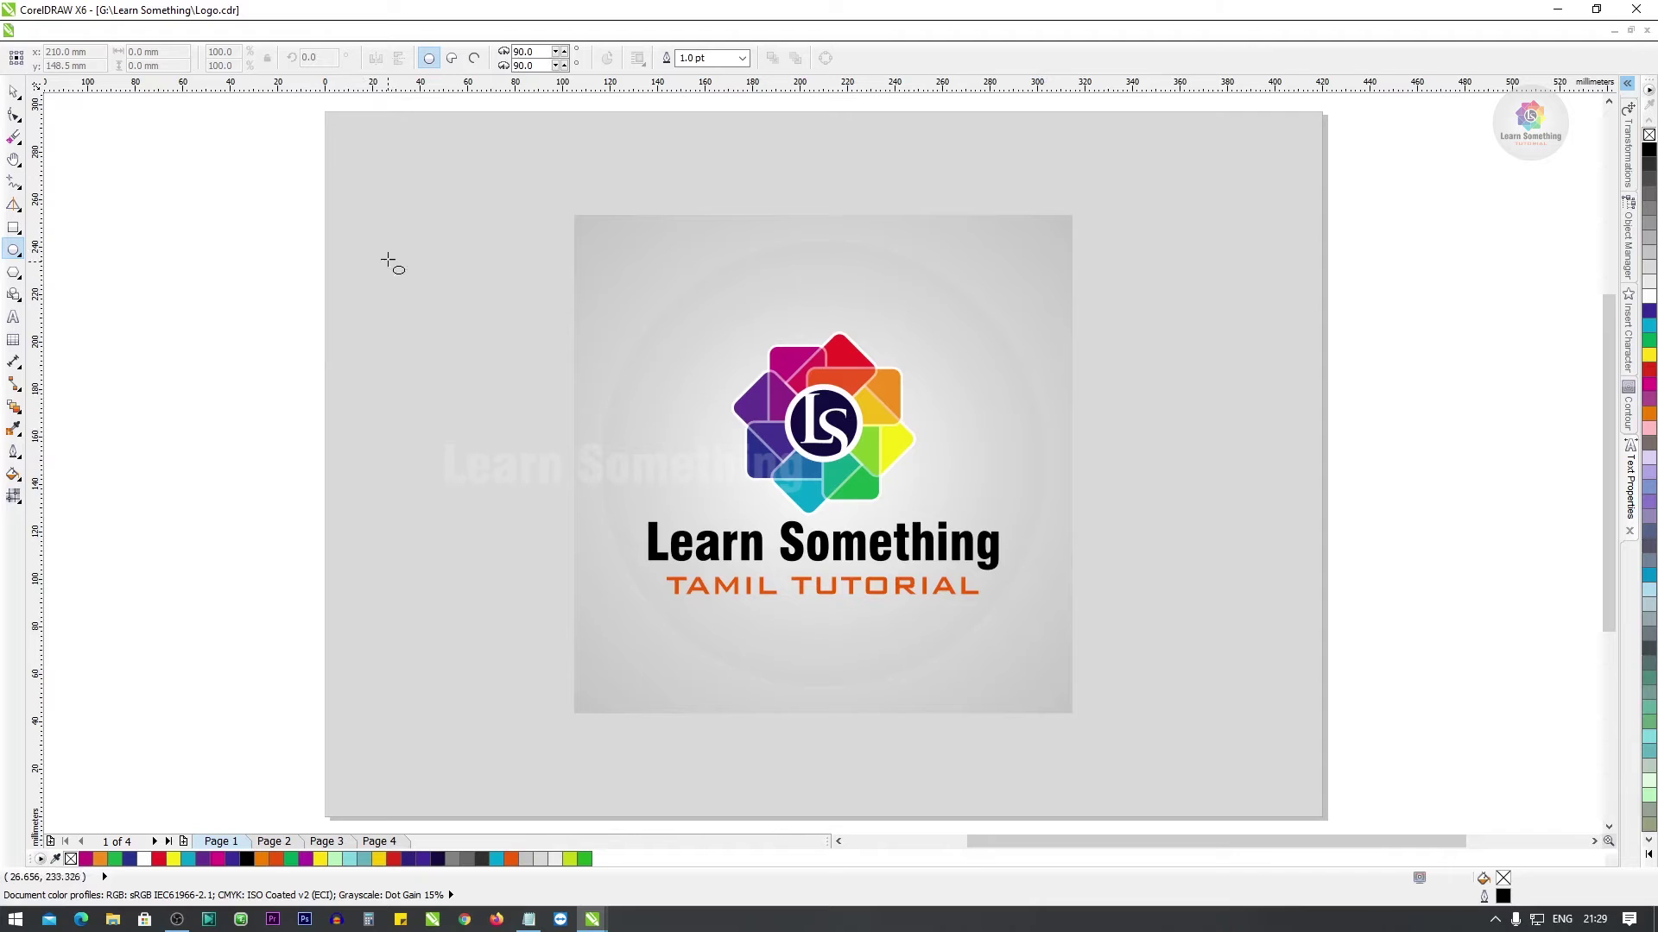
mouse_move(363, 227)
mouse_down()
mouse_move(481, 371)
mouse_move(629, 497)
mouse_move(533, 399)
mouse_move(629, 519)
mouse_up()
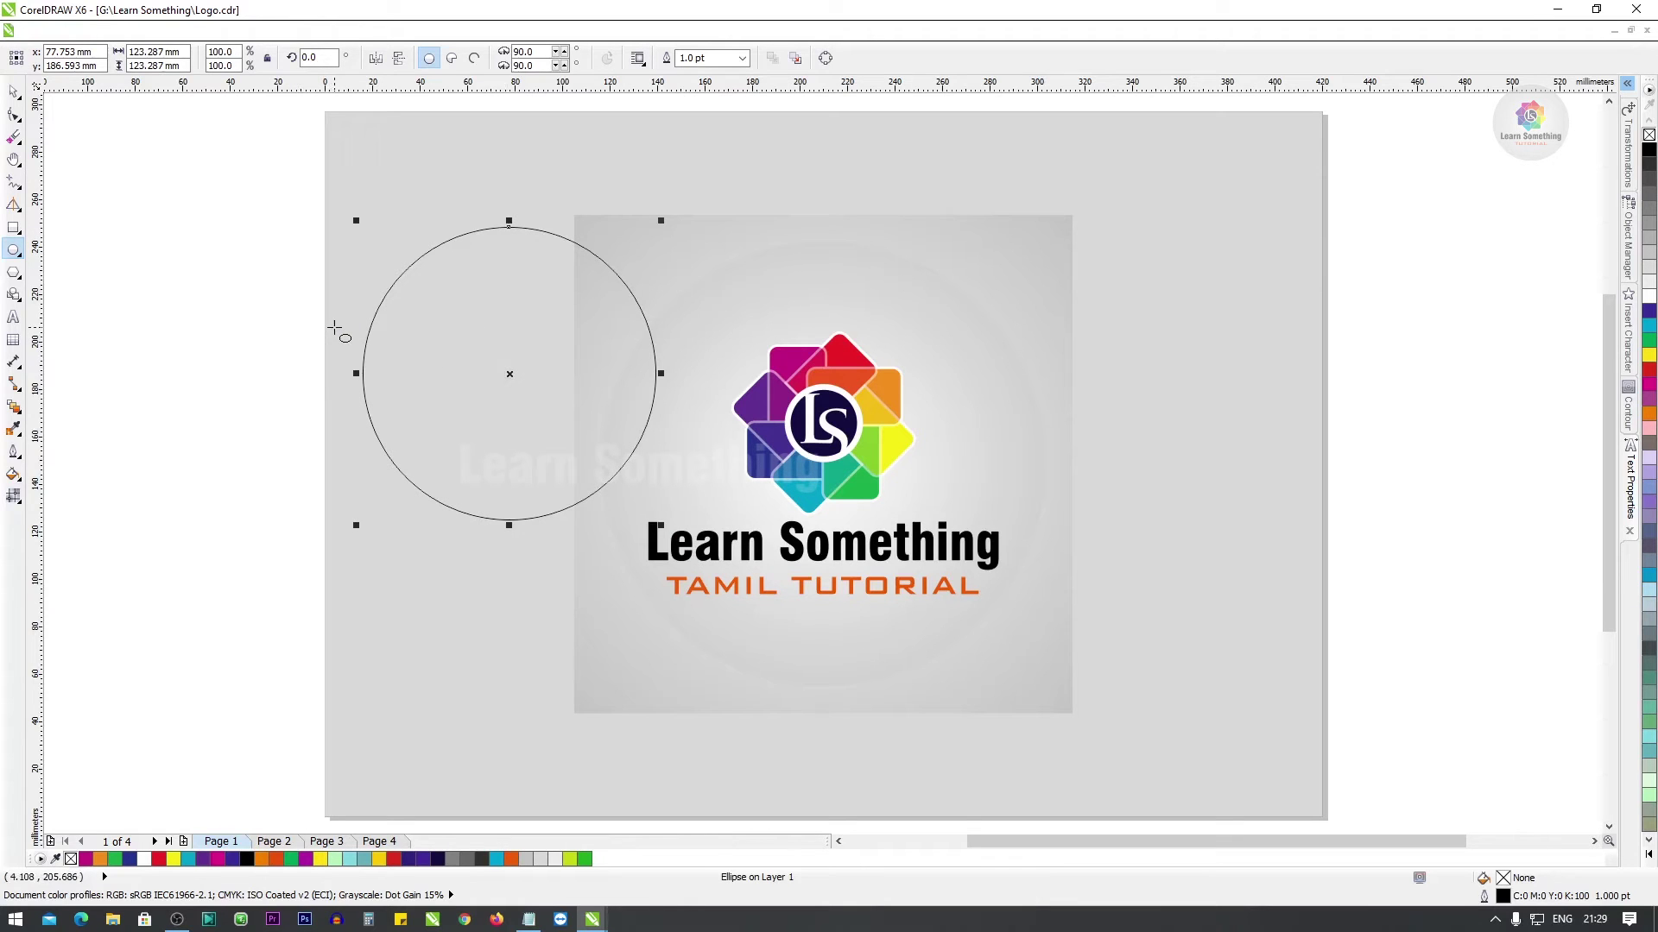
drag(315, 318, 535, 429)
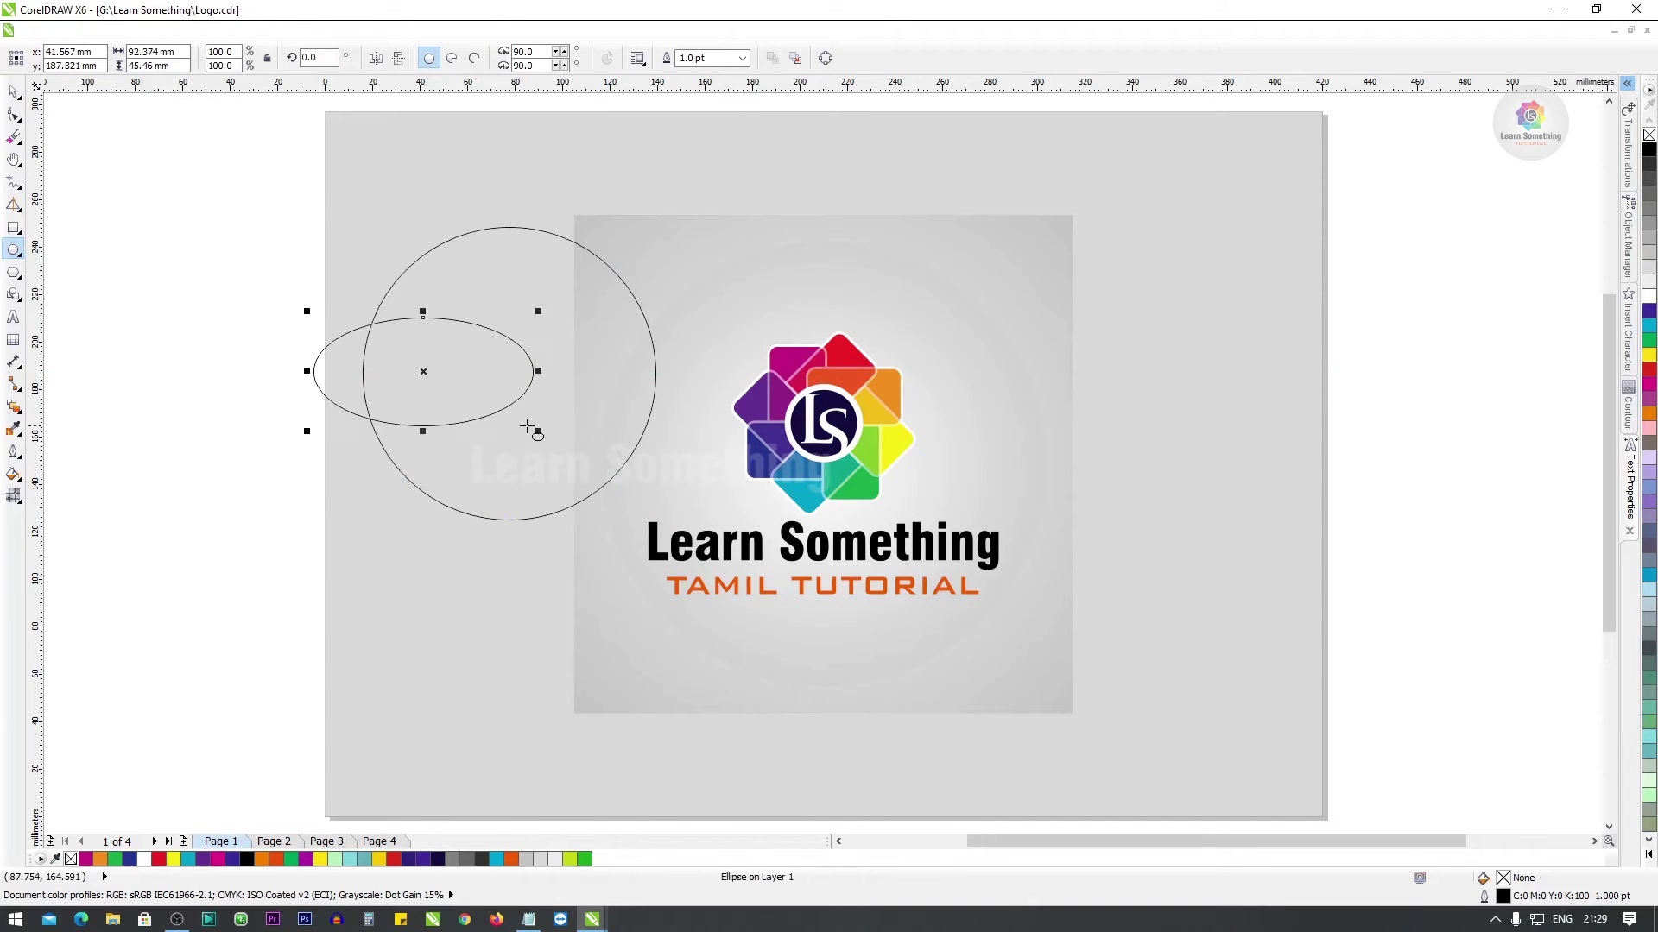
key(space)
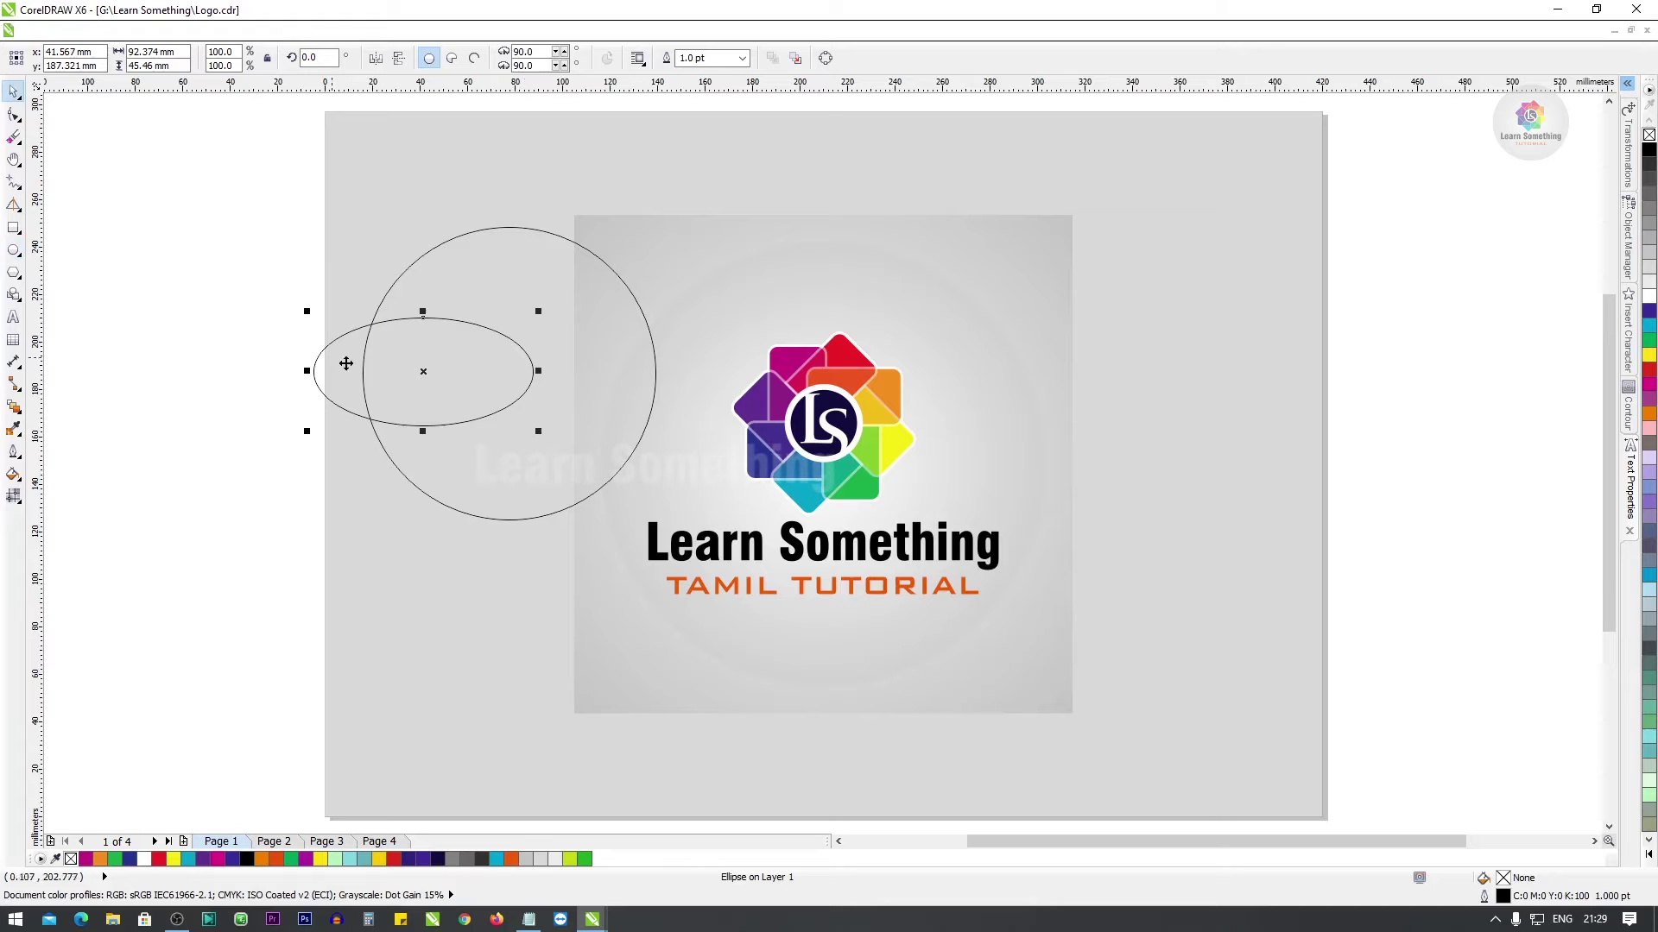
key(Delete)
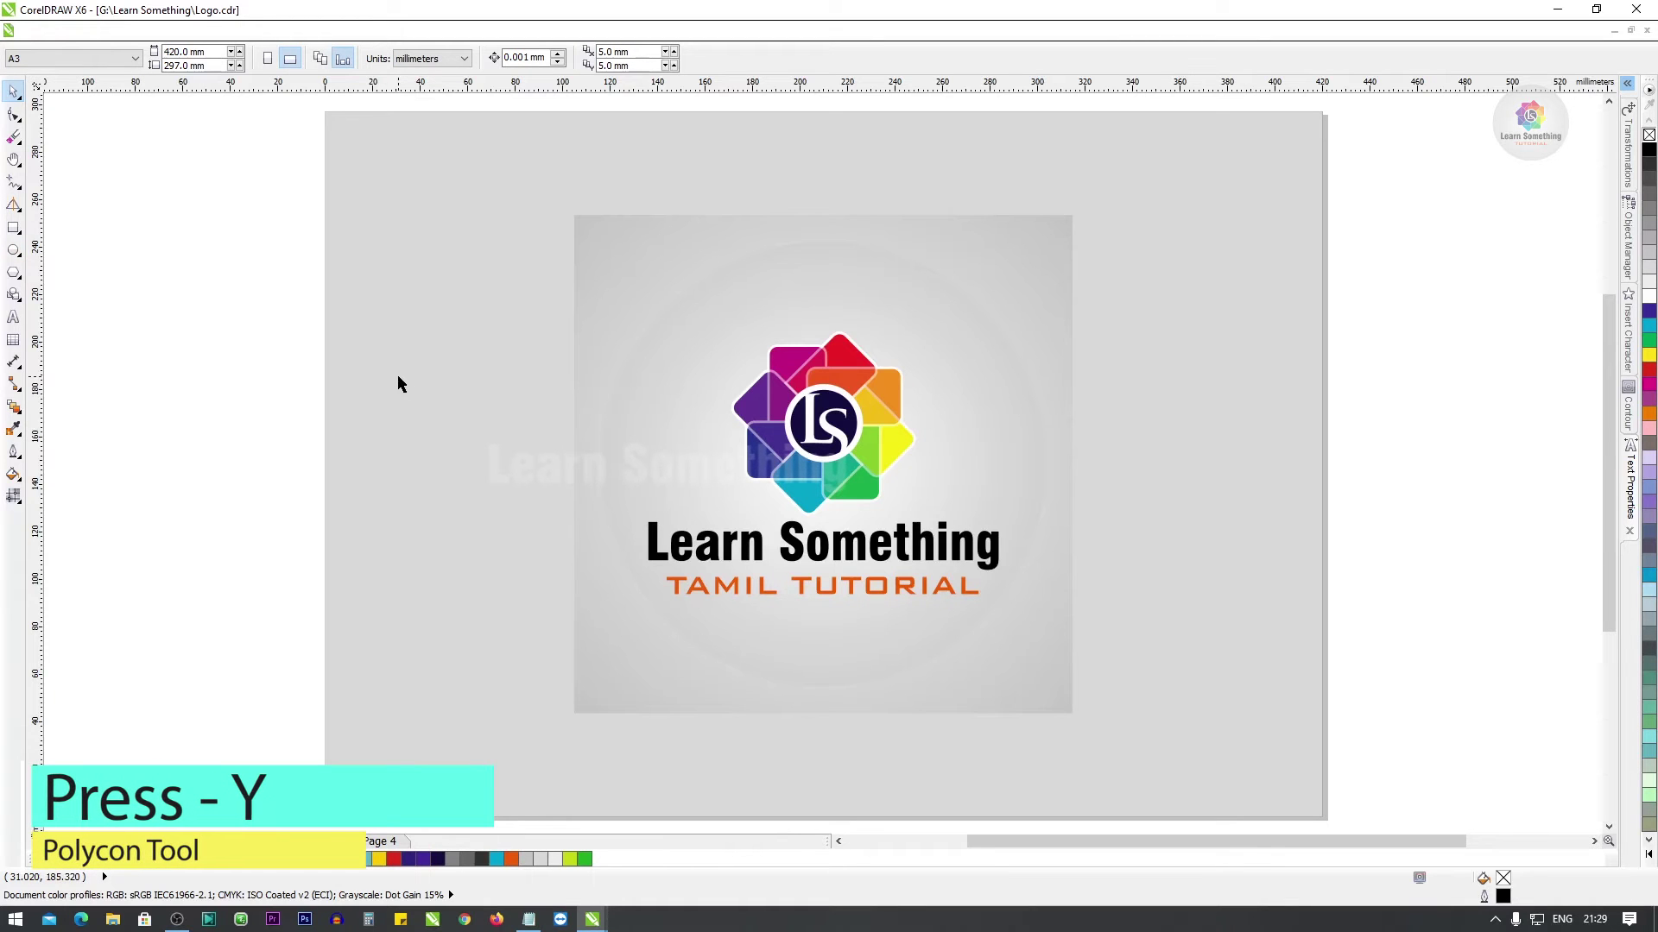
Draw a pentagon about 84 × 79 mm beside the logo with the Polygon tool and set its number of sides to 10.
key(y)
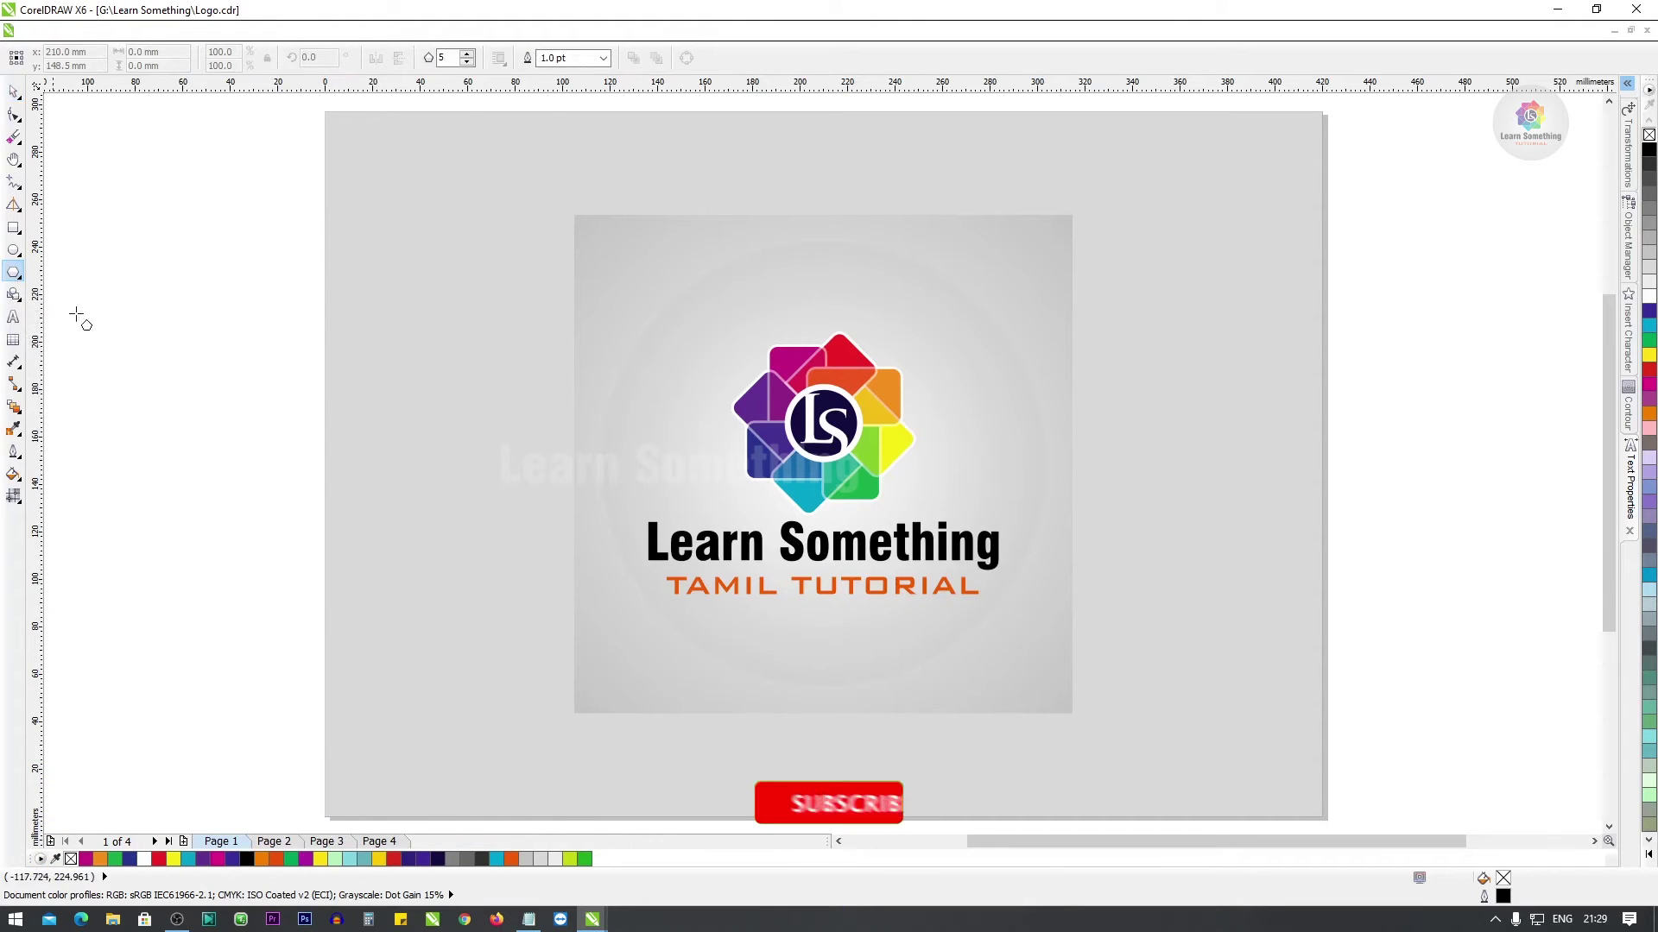
drag(366, 241, 574, 405)
key(space)
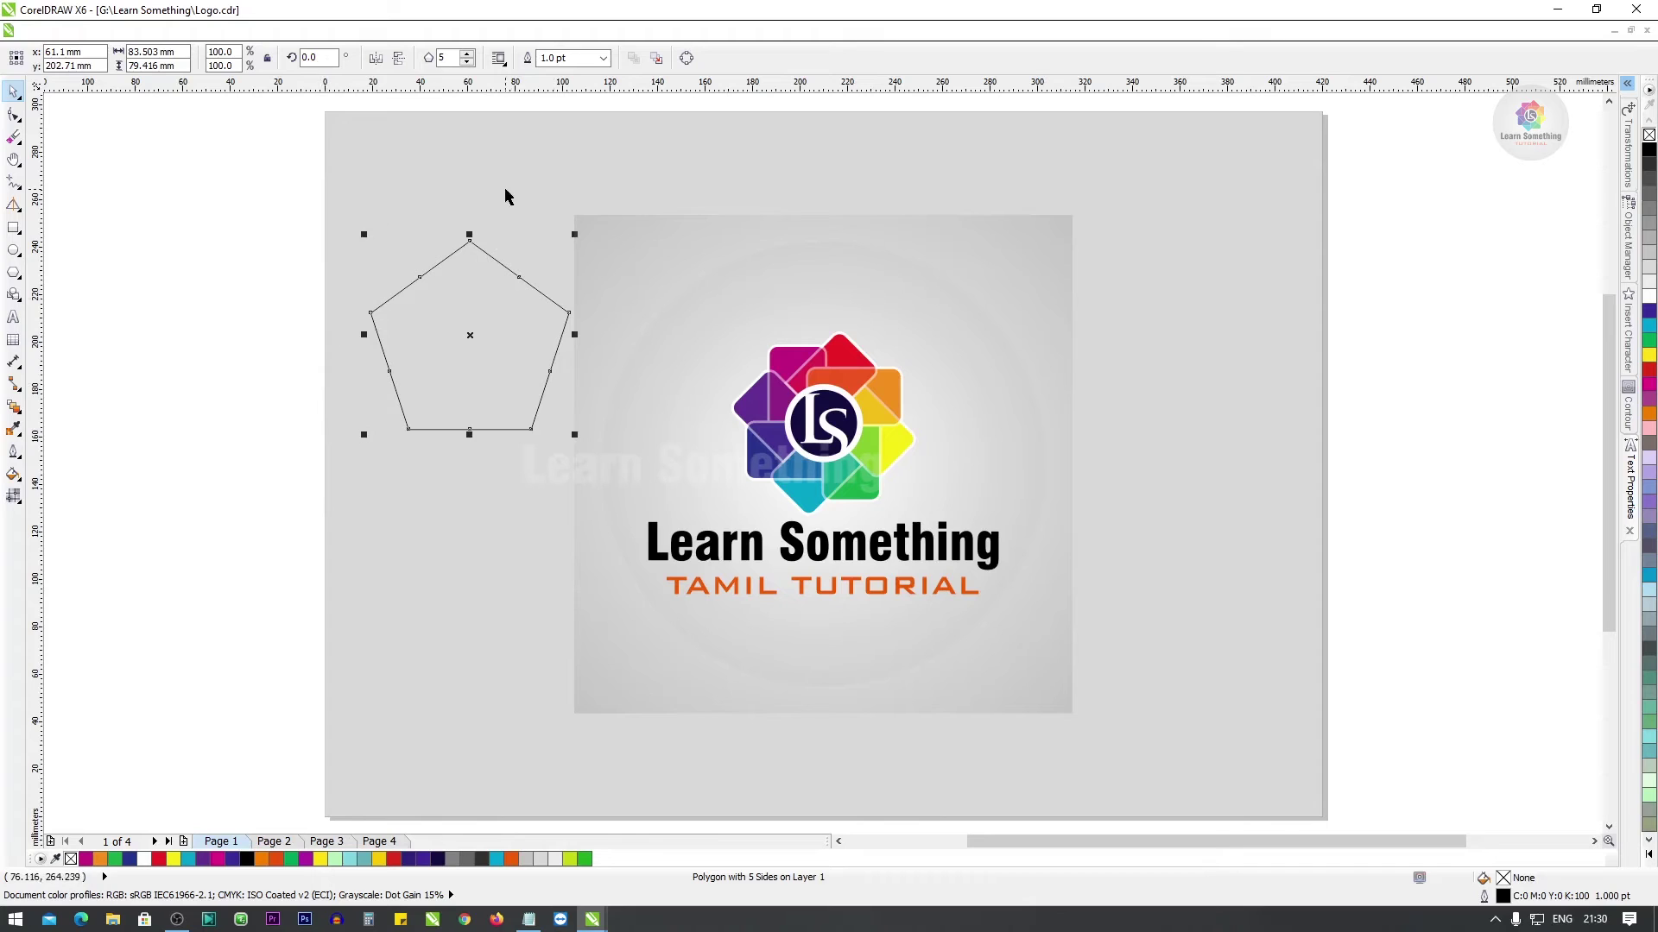
key(space)
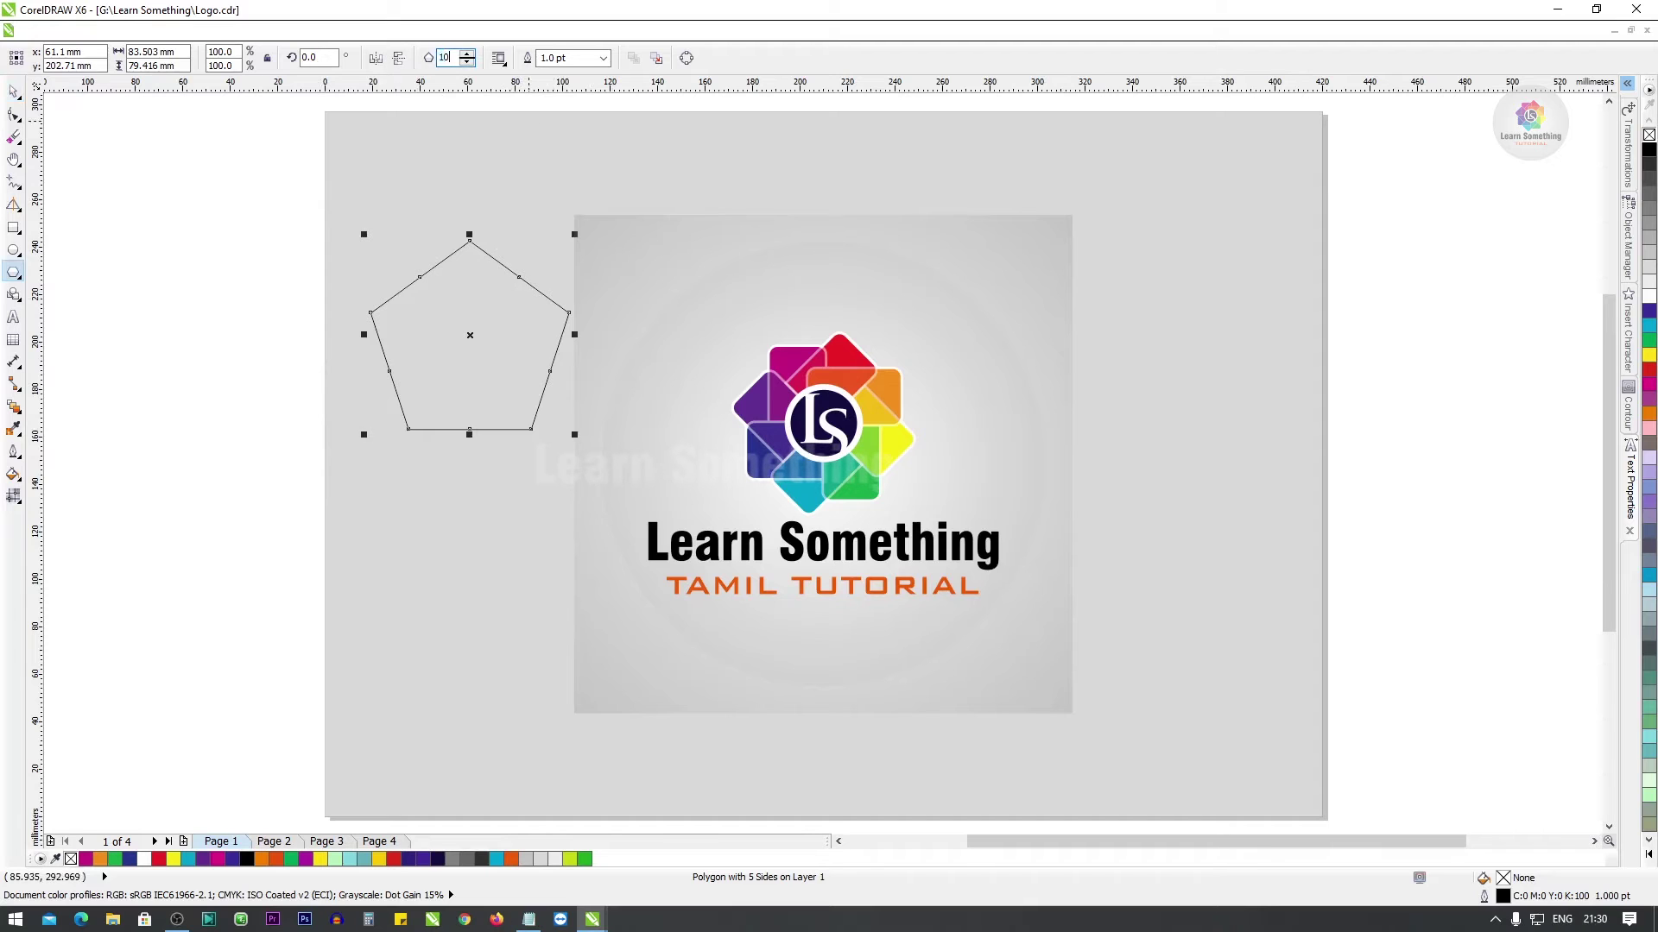
key(Return)
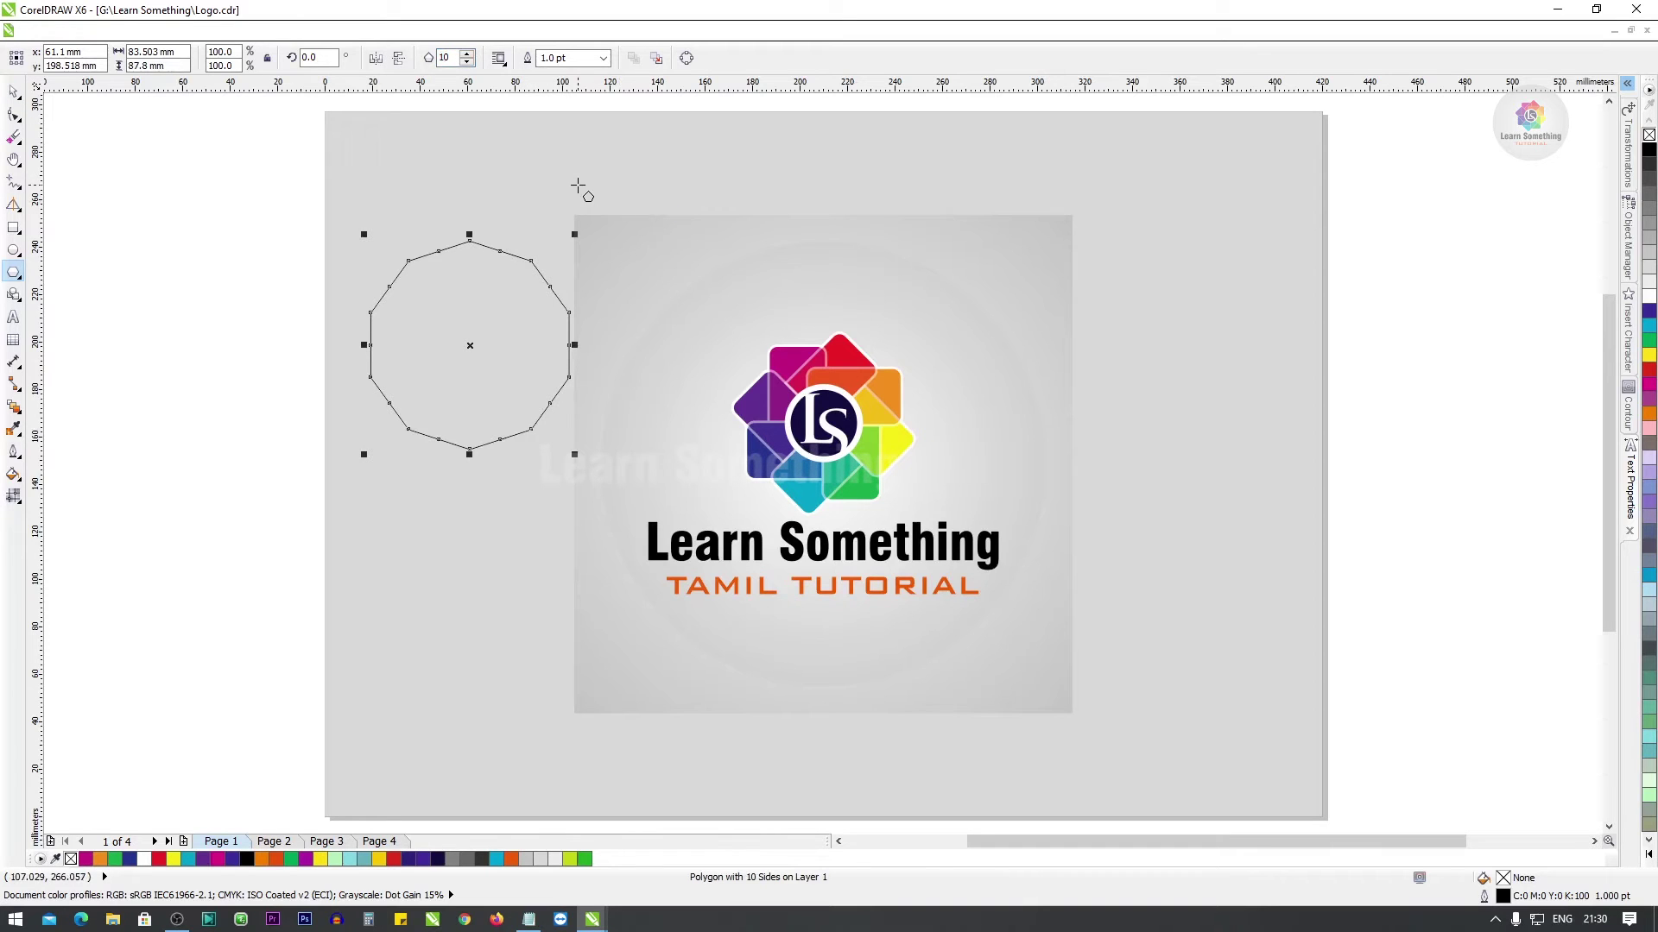
Draw two more polygons, one about 56 × 54 mm over the background square's upper corner and a larger one beside the ten-sided polygon.
drag(607, 167, 691, 289)
key(space)
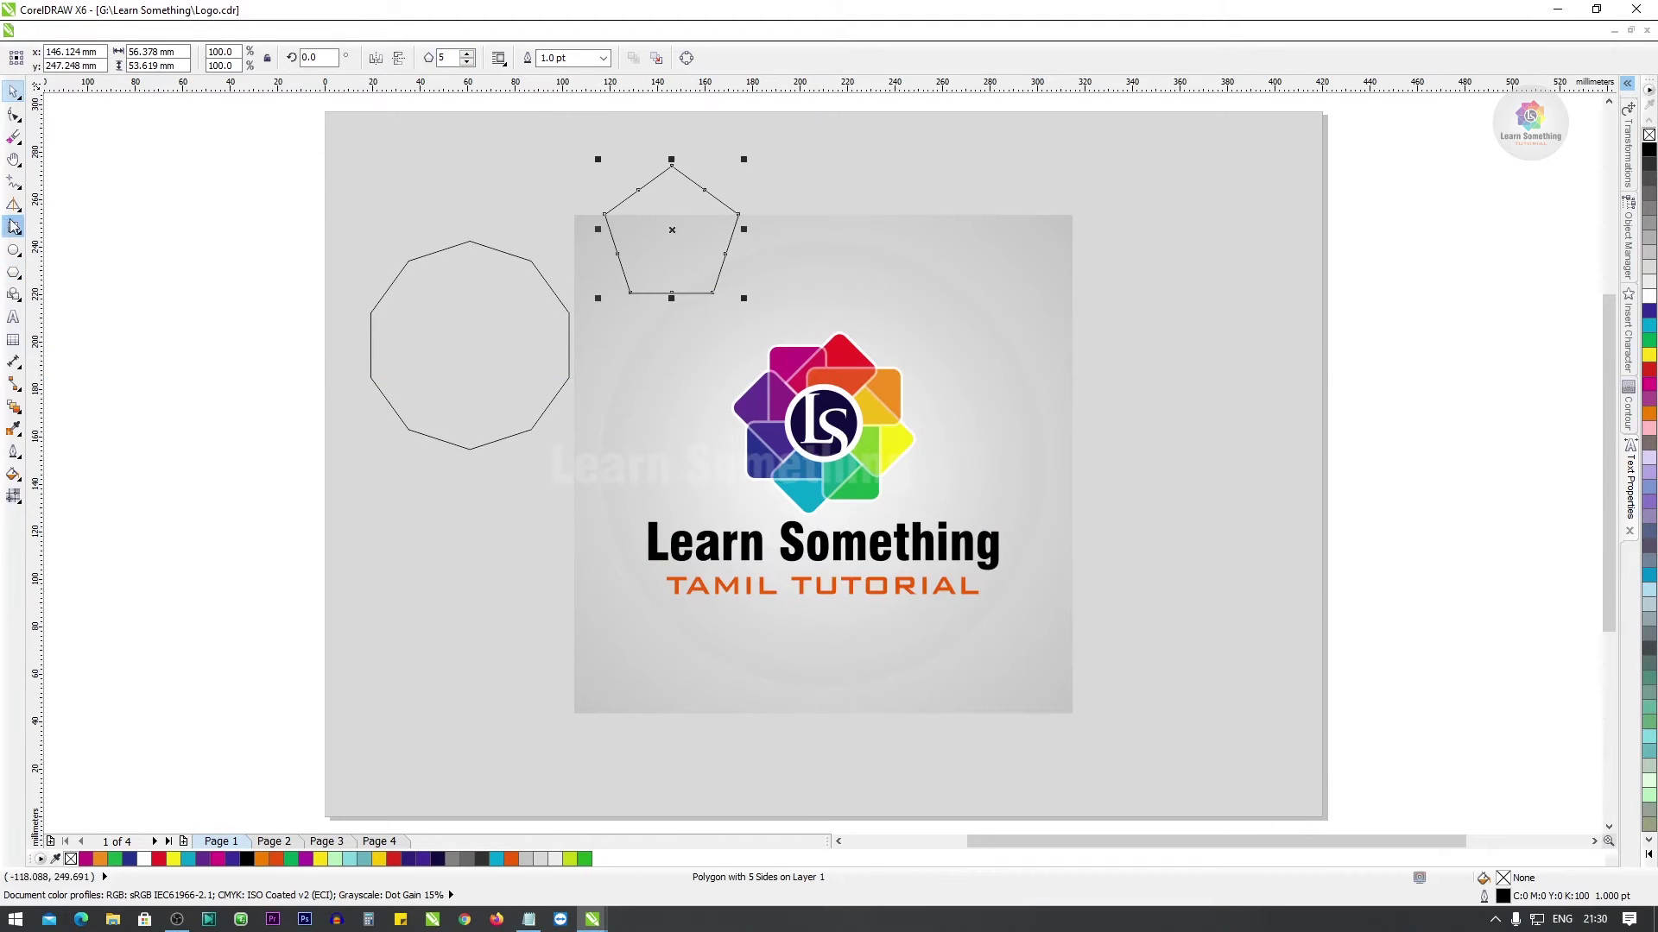
click(13, 271)
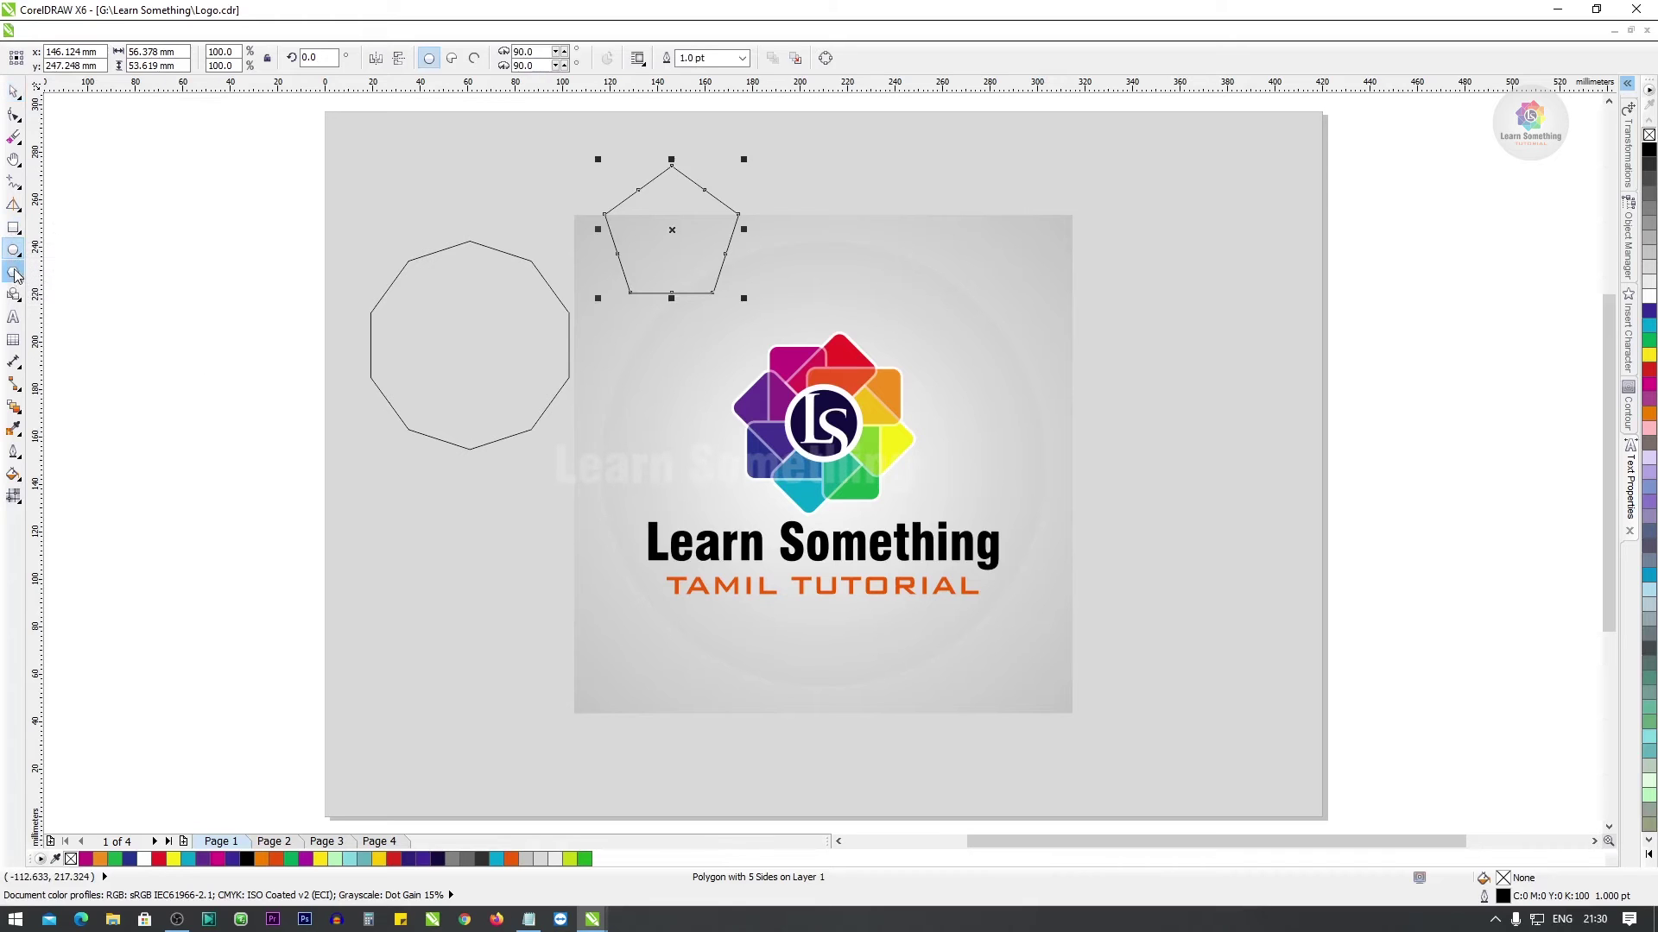
drag(135, 194, 356, 359)
Set the newest polygon's number of sides to 12.
click(468, 53)
click(467, 53)
click(467, 54)
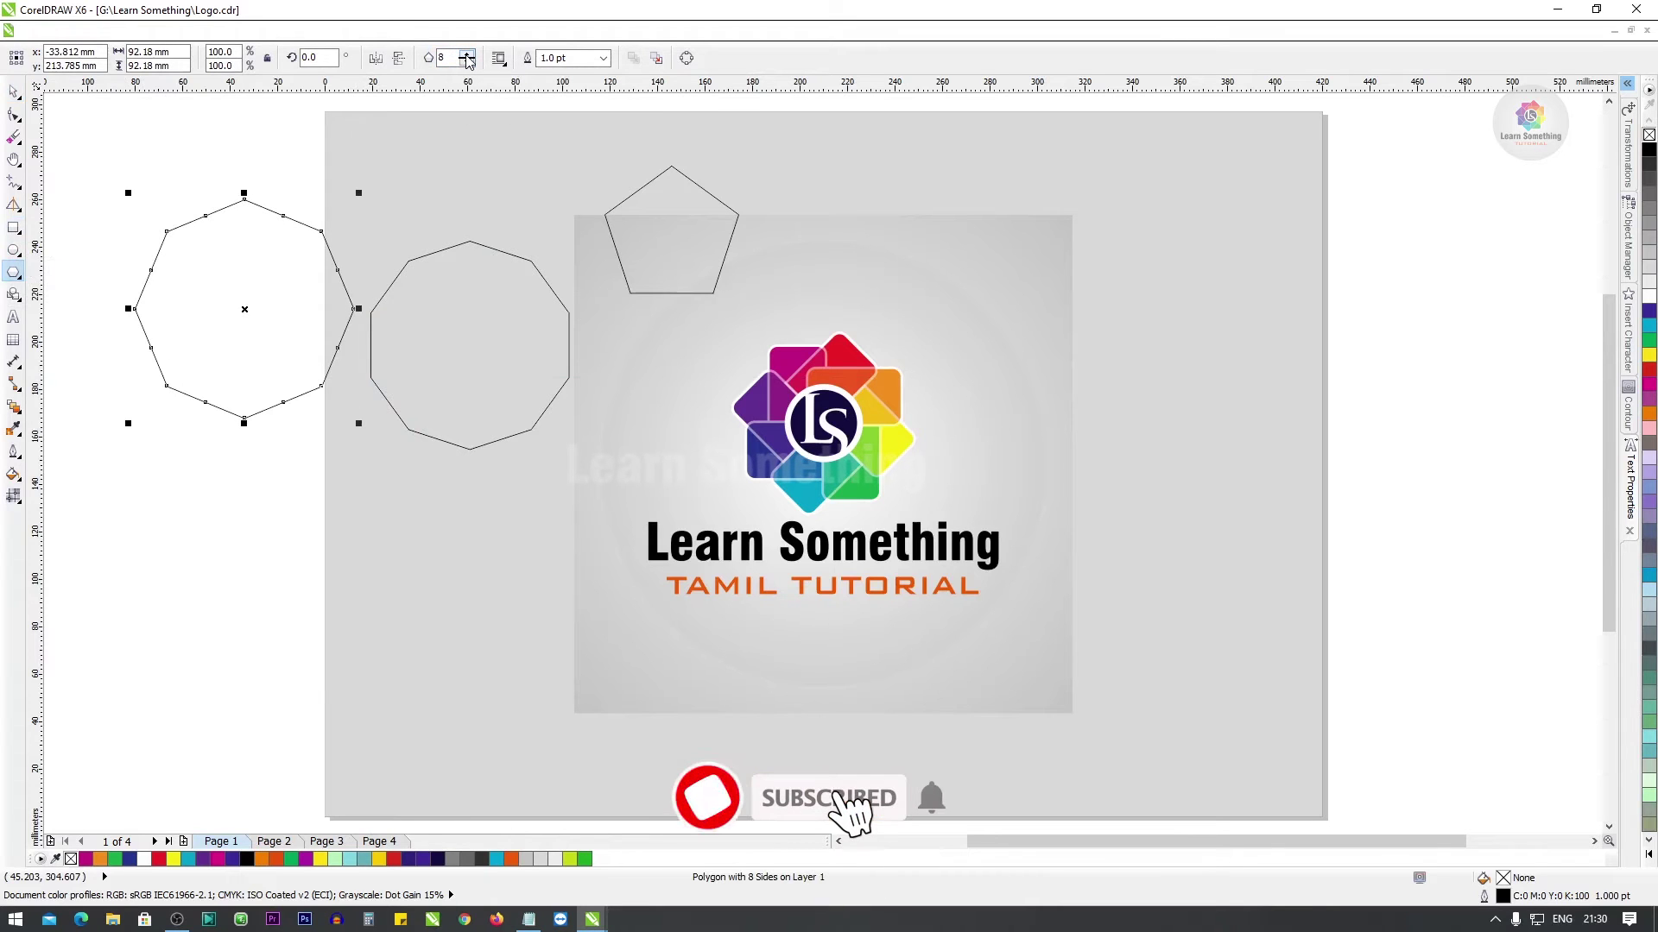
click(467, 55)
click(467, 54)
click(467, 55)
click(467, 55)
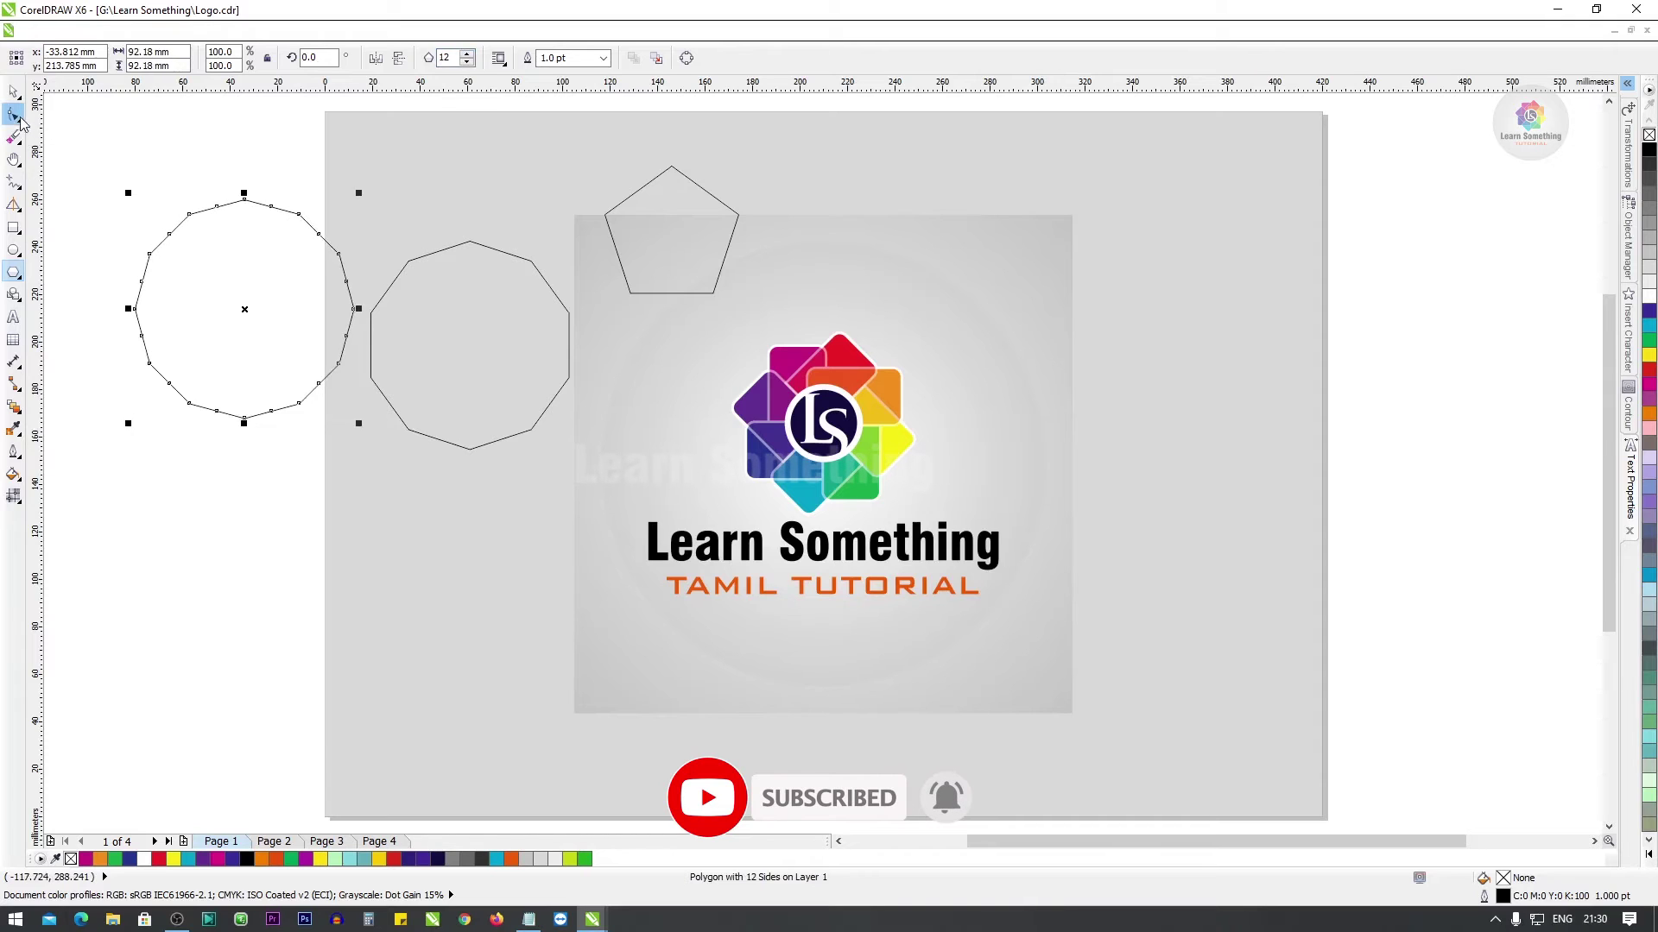
Delete all three polygons.
key(ctrl+a)
key(Delete)
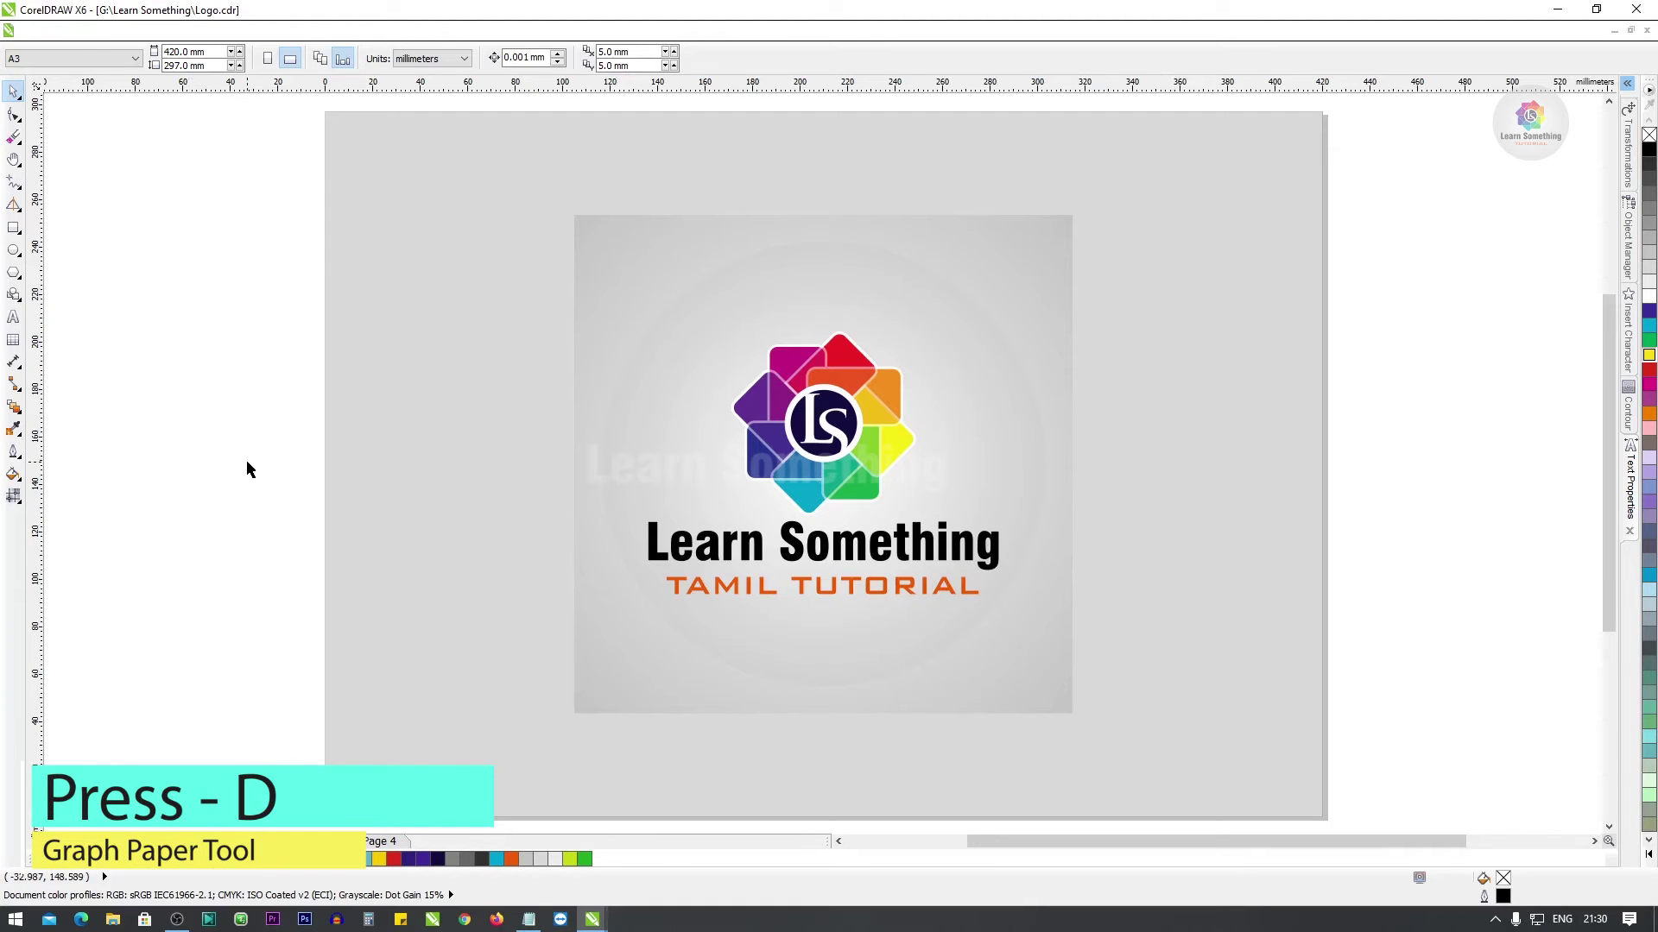
Draw a large 10 × 10 Graph Paper grid partly overlapping the logo background and a small 10 × 10 grid outside the page.
key(d)
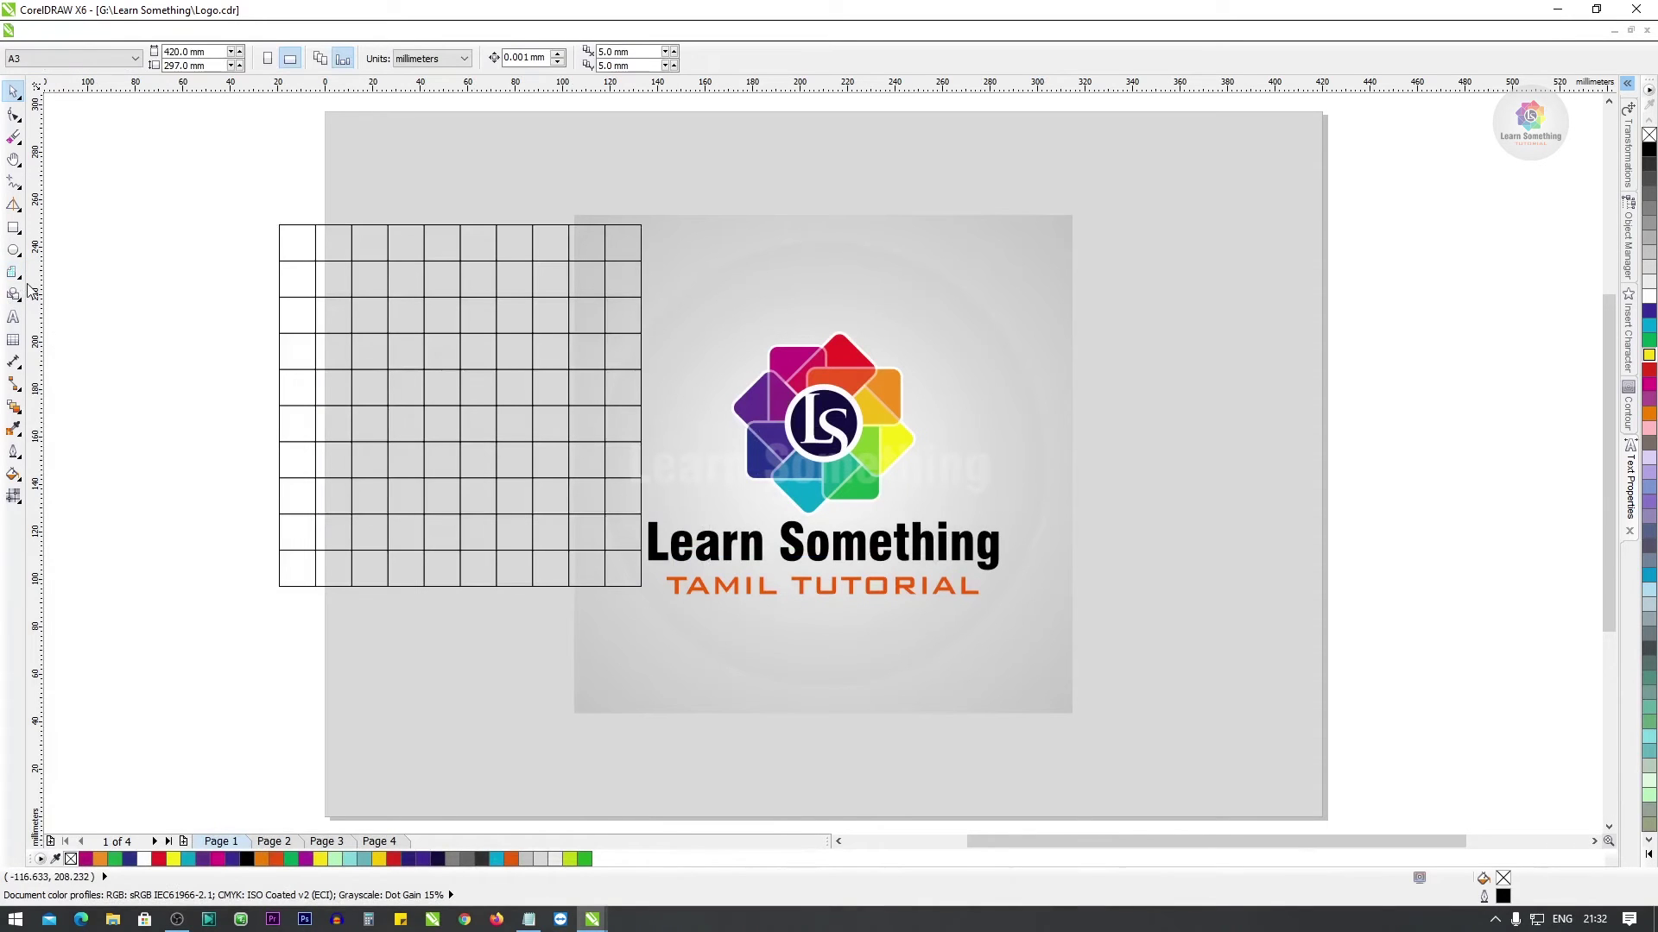
click(12, 272)
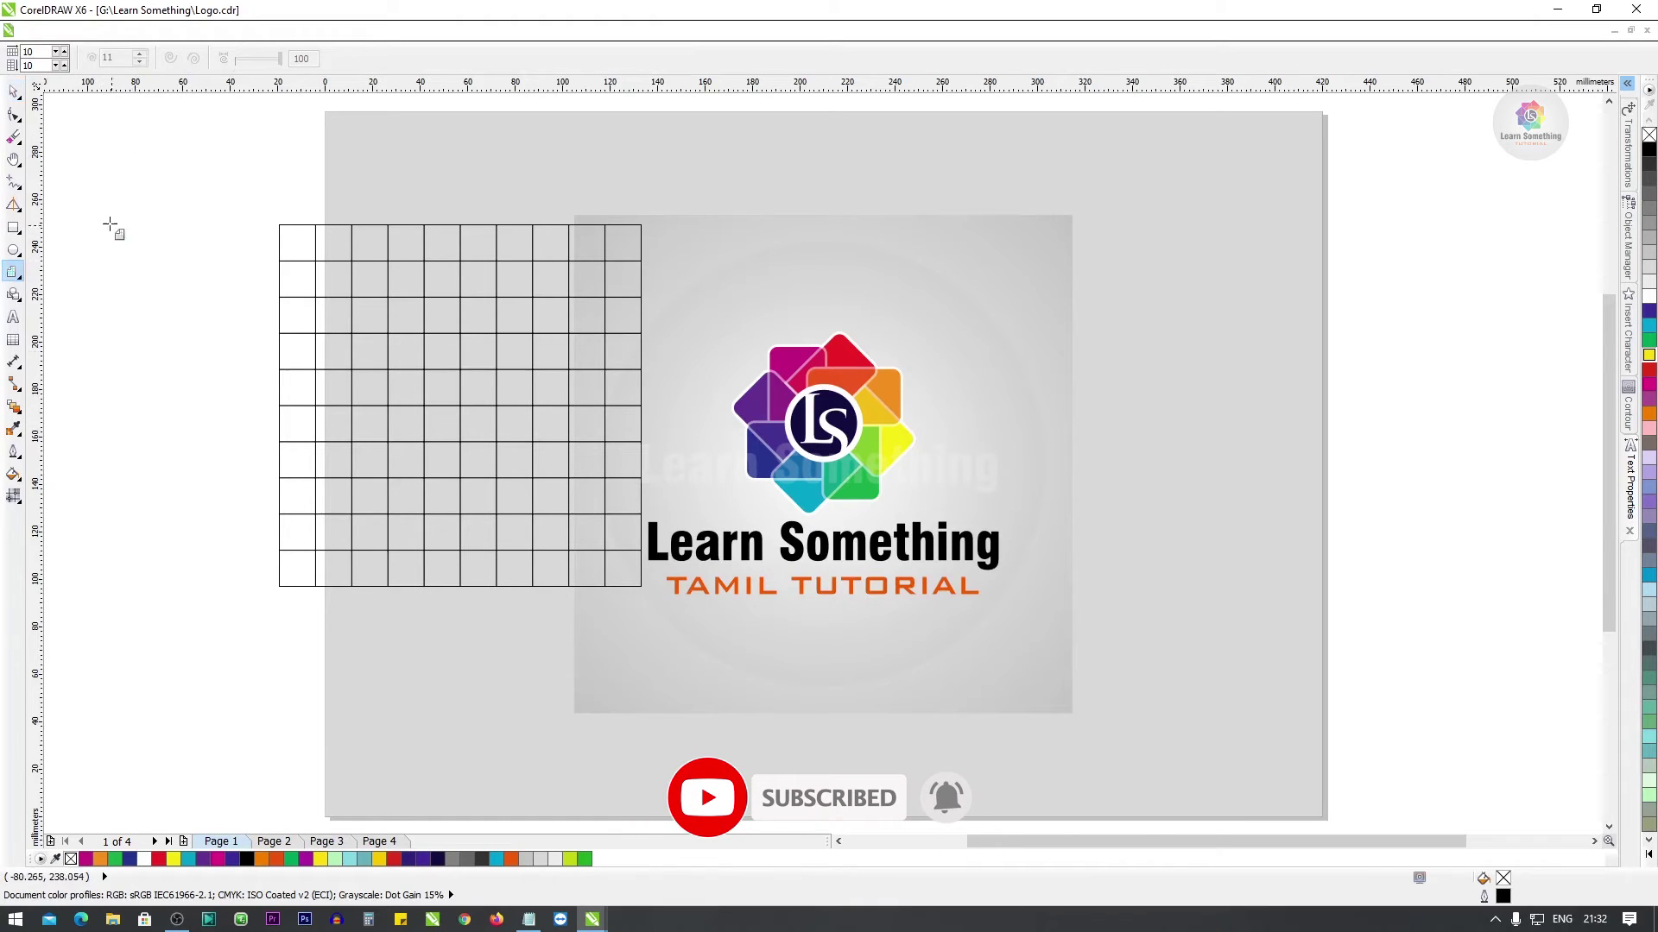
double_click(36, 52)
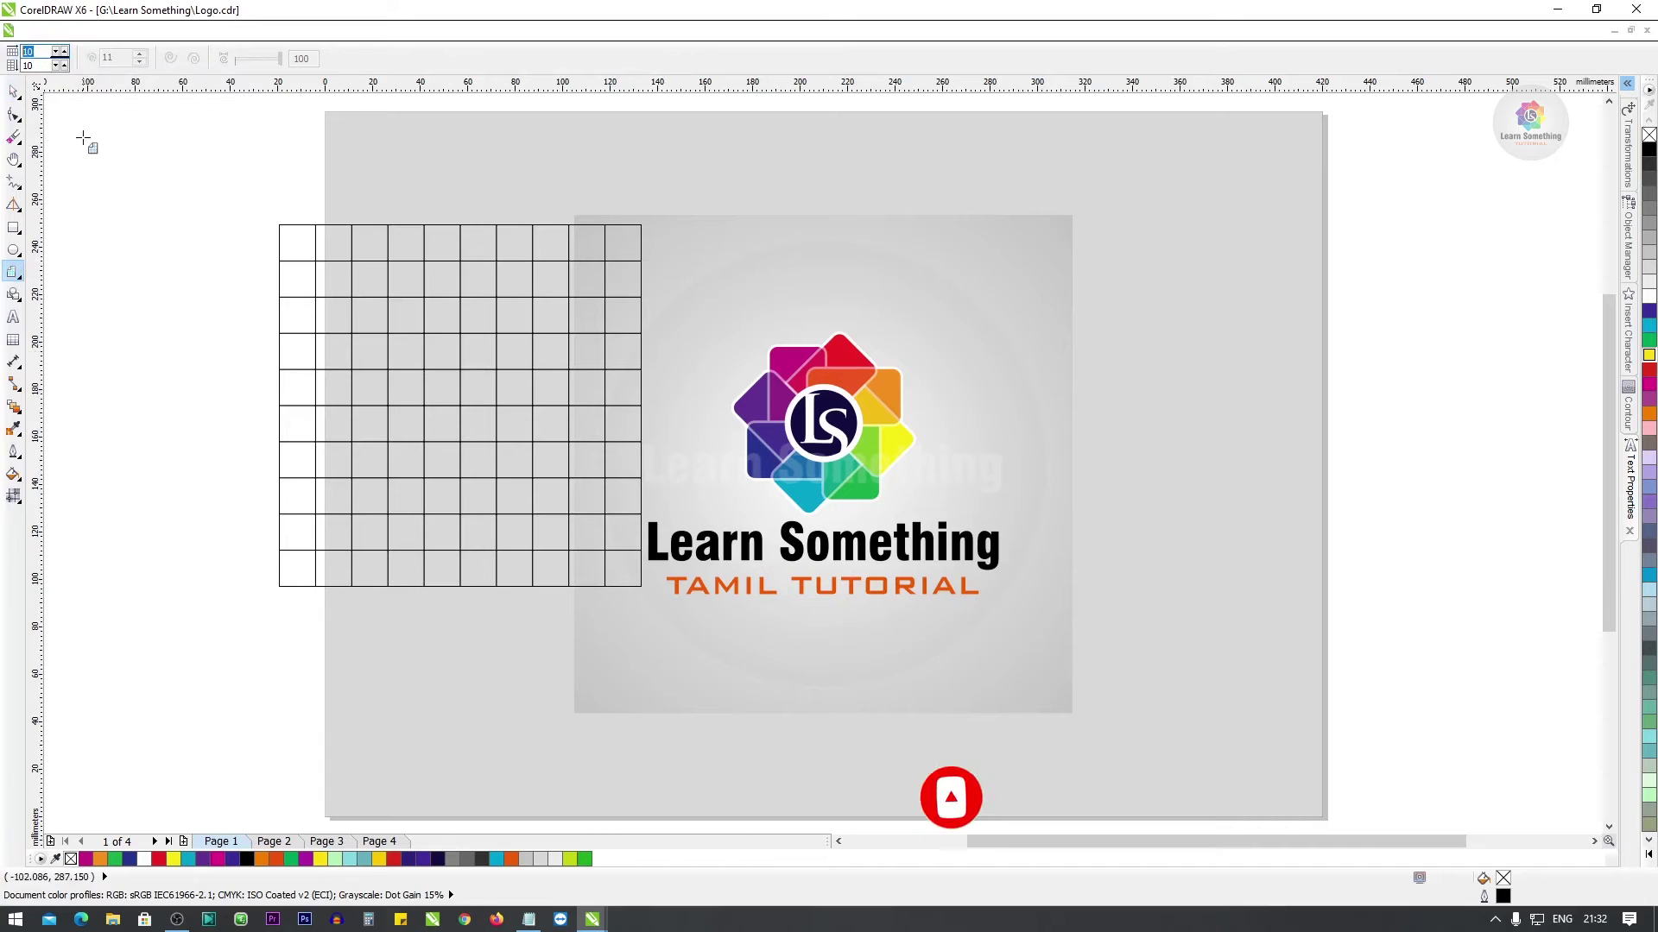
drag(101, 266, 172, 342)
key(space)
click(132, 392)
click(124, 313)
click(131, 195)
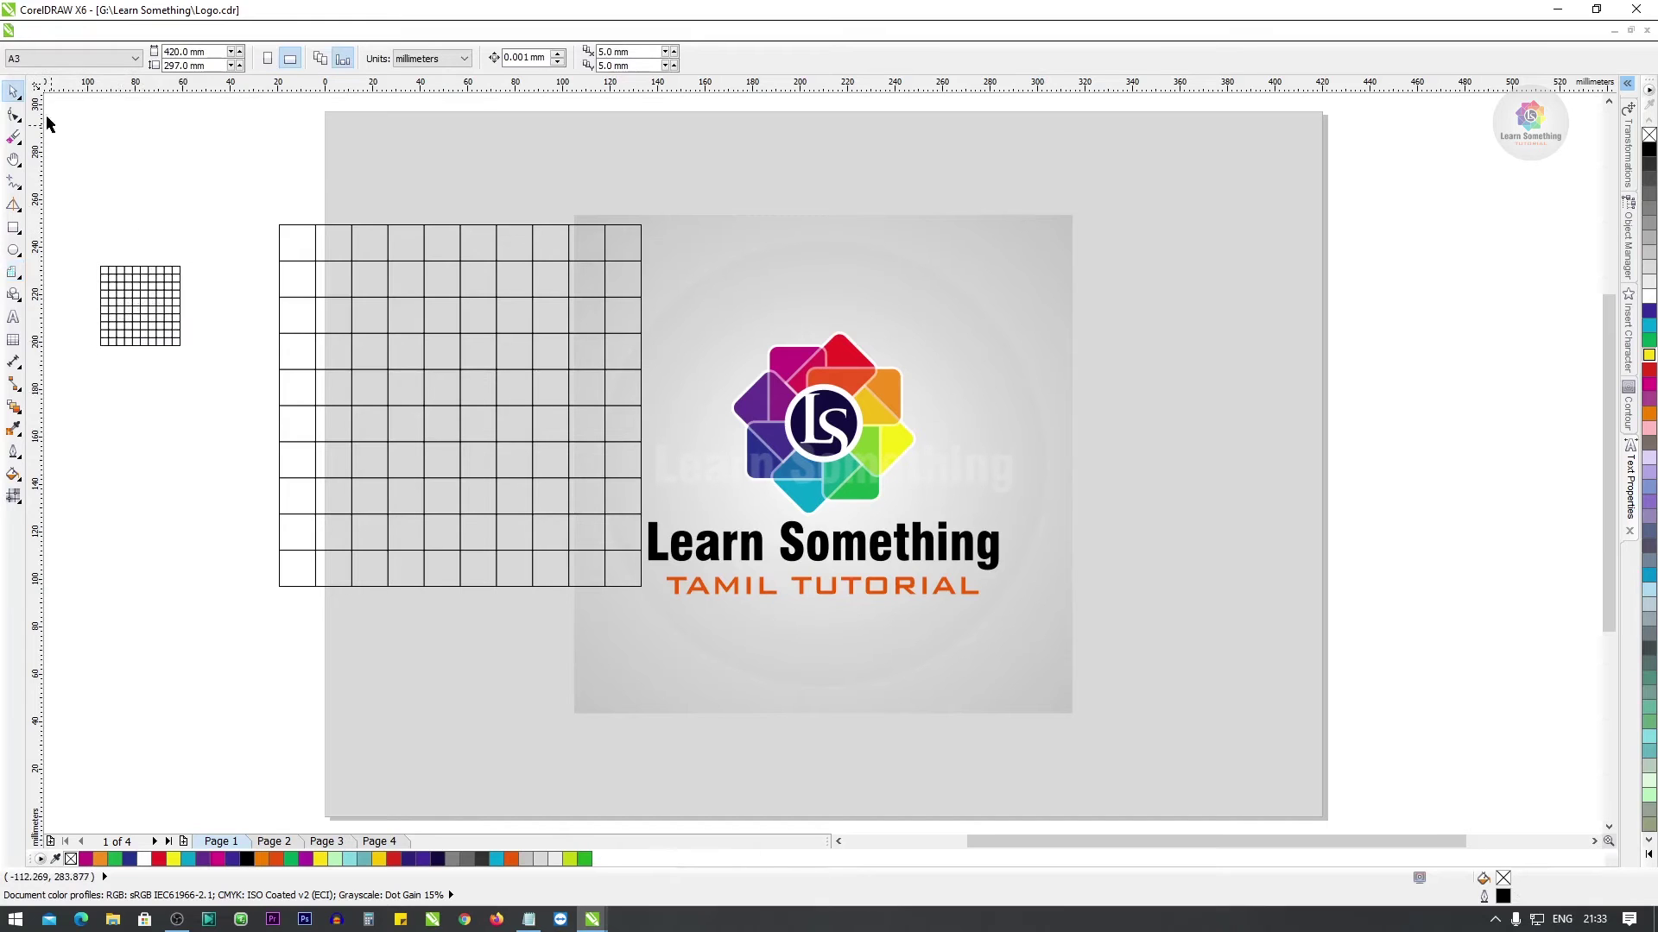
Draw another 10 × 10 Graph Paper grid about 93 mm square below the small grid outside the page.
key(space)
double_click(33, 52)
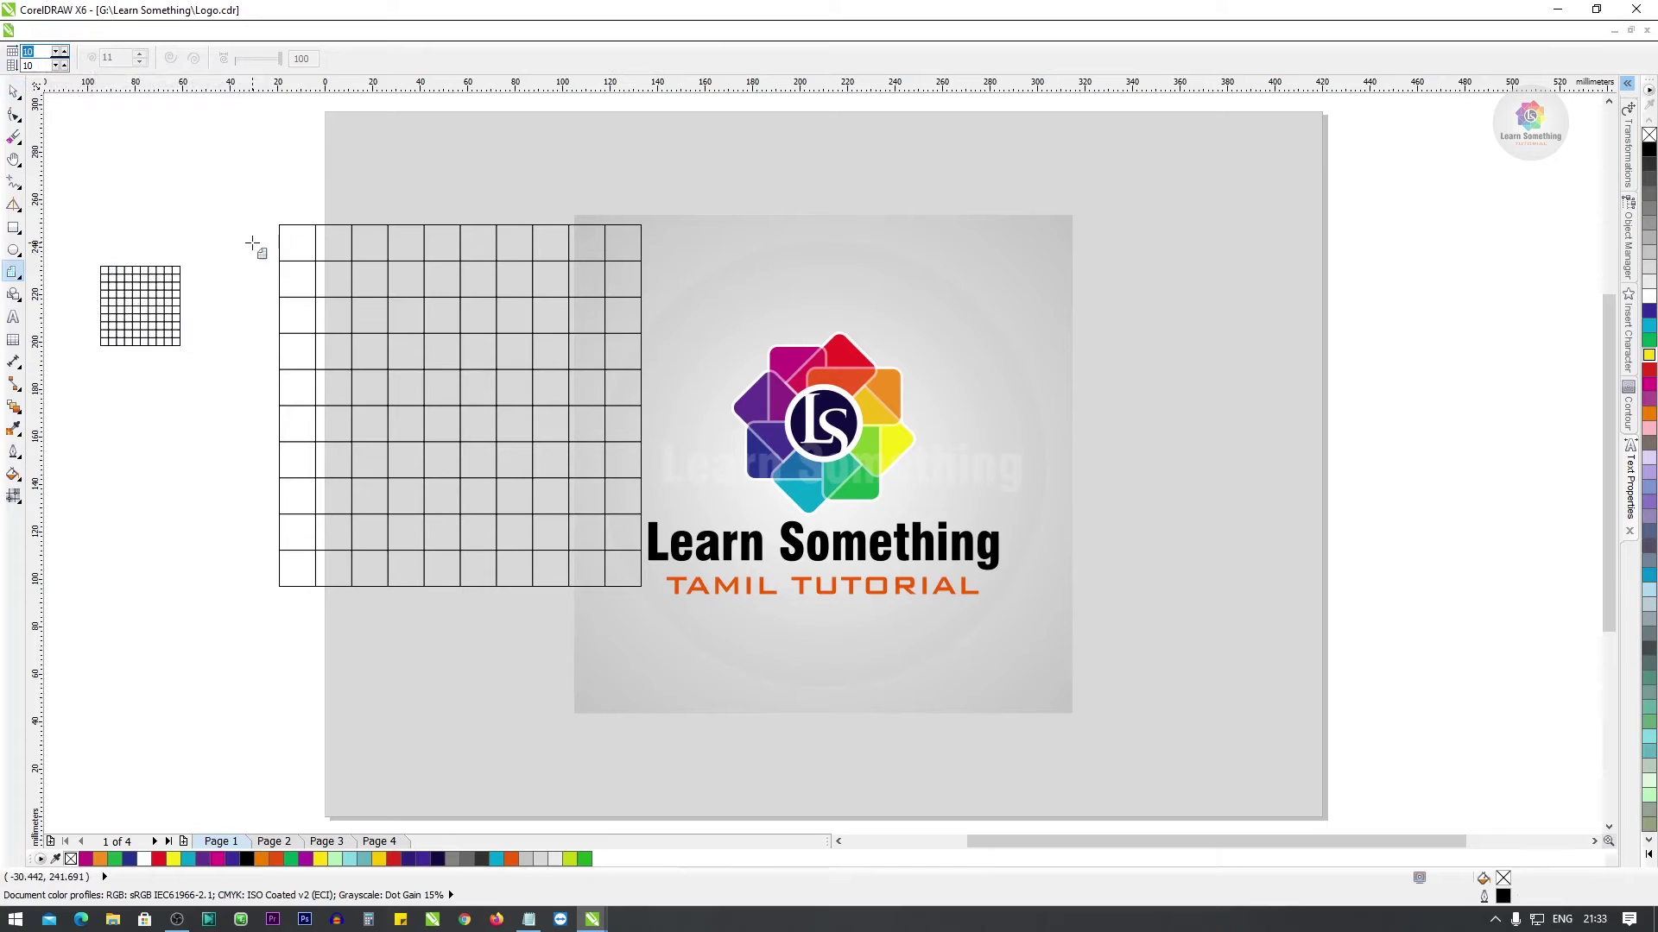
drag(74, 483, 297, 705)
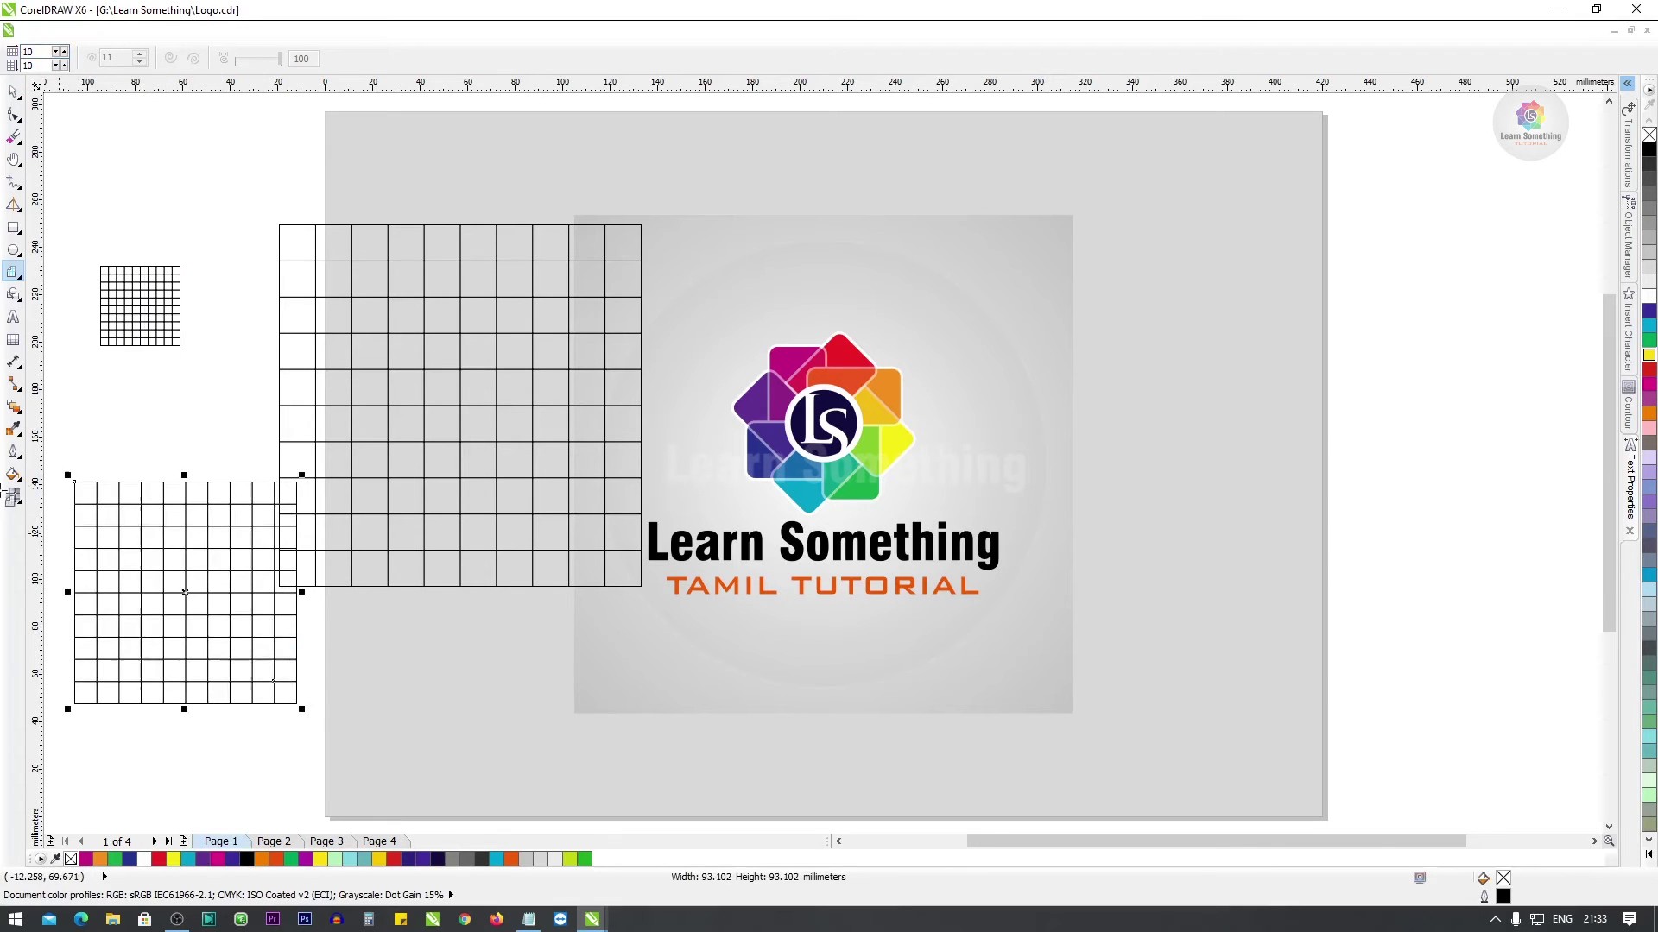
Delete all three Graph Paper grids from the page and its surroundings.
key(space)
key(space)
drag(124, 137, 325, 209)
key(ctrl+a)
key(Delete)
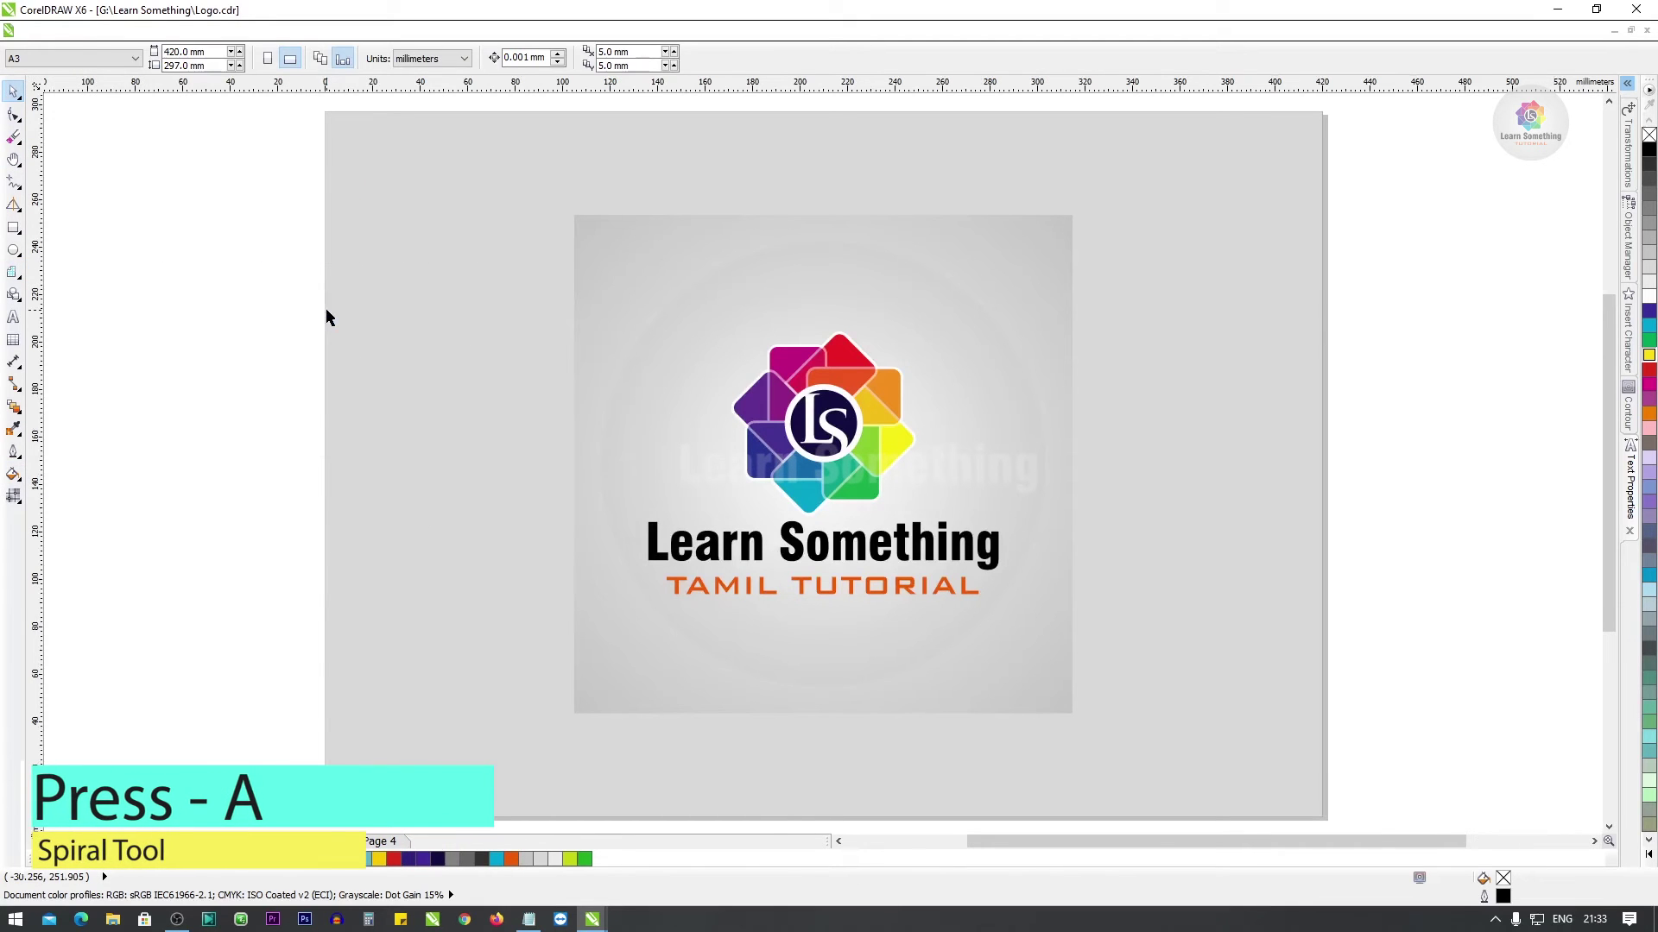
Draw a spiral about 112 mm square beside the logo, reaching near the background's edge.
key(a)
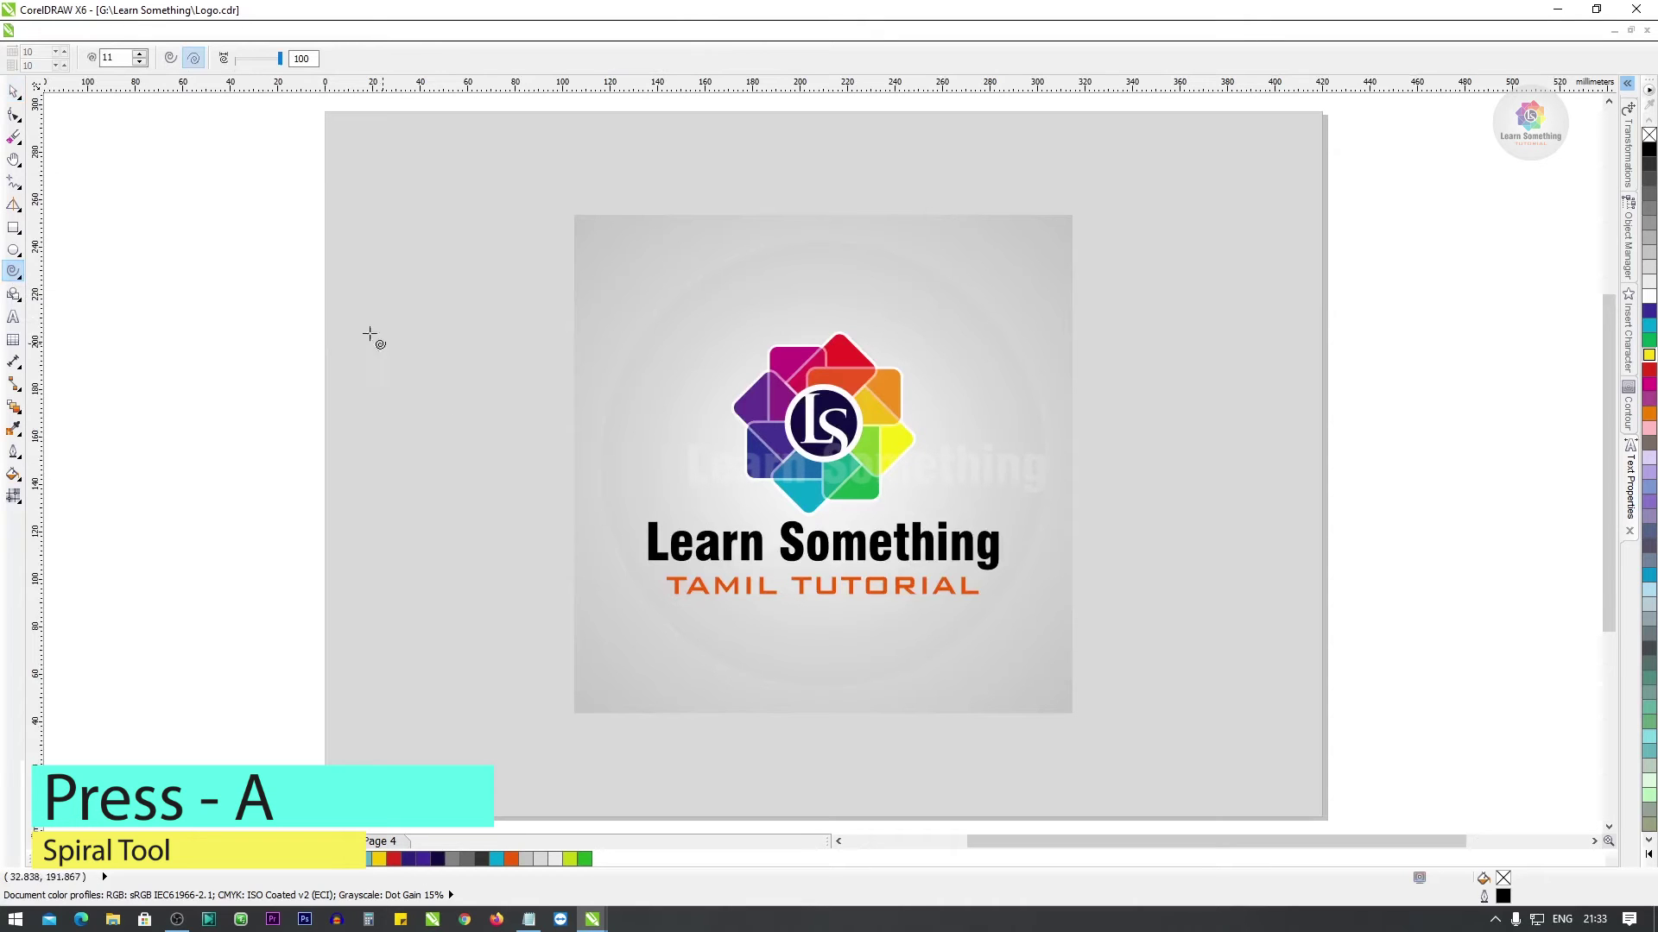
drag(237, 280, 517, 503)
drag(494, 510, 496, 507)
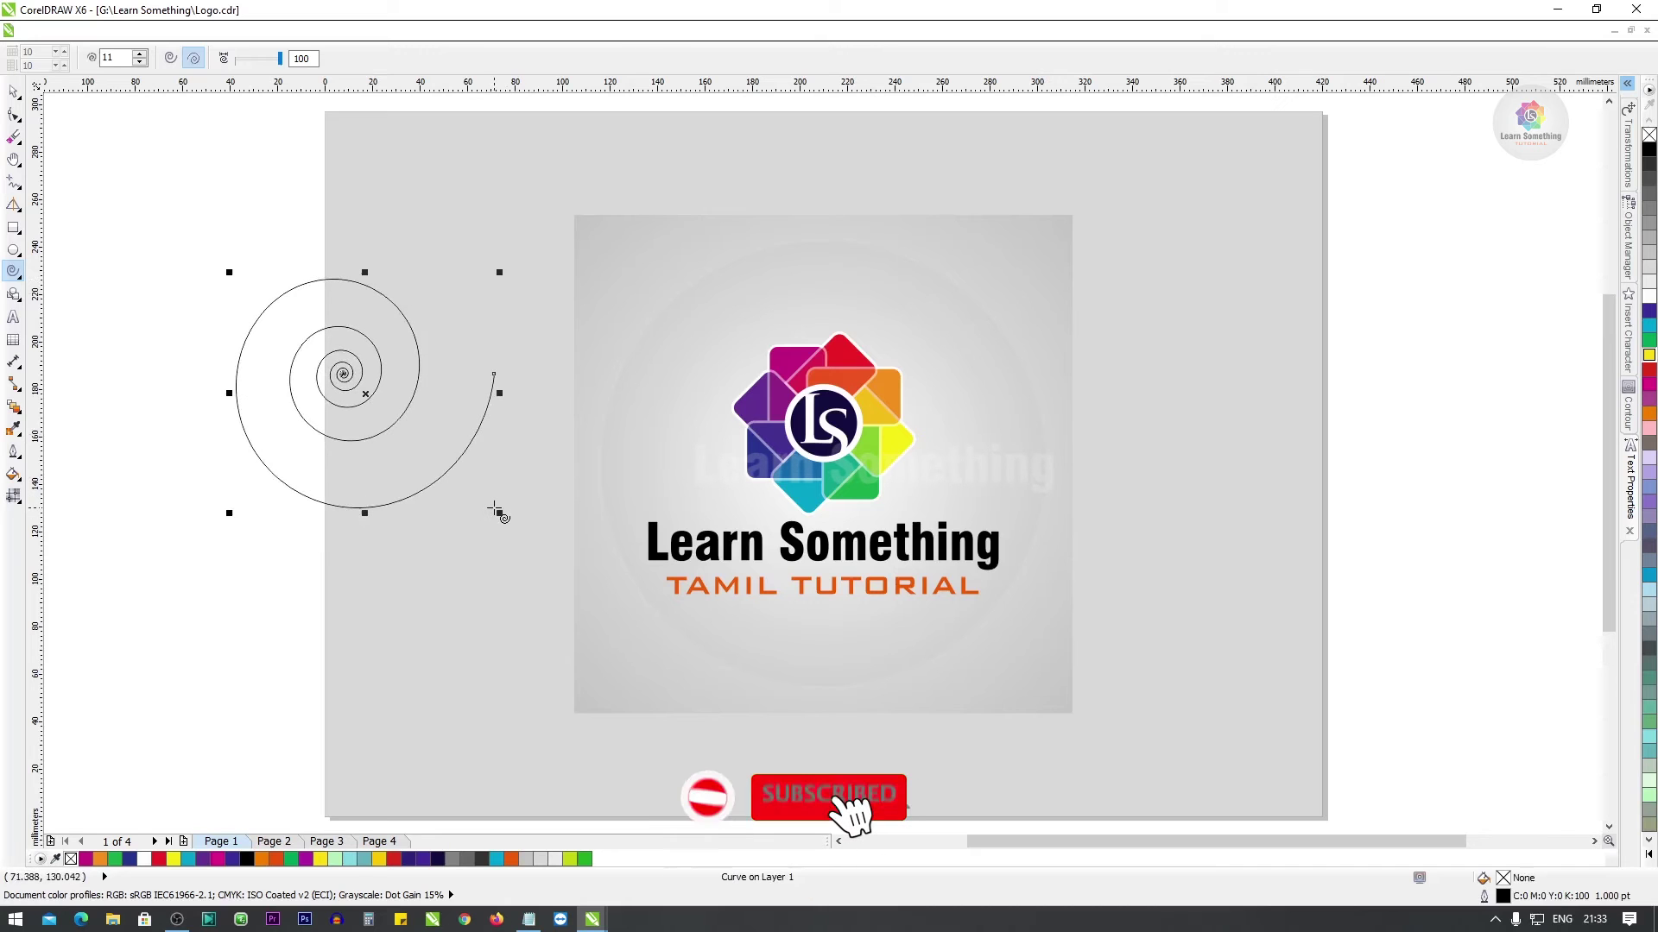
Examine the spiral's turns and its centre up close.
key(space)
scroll(343, 373, up, 4)
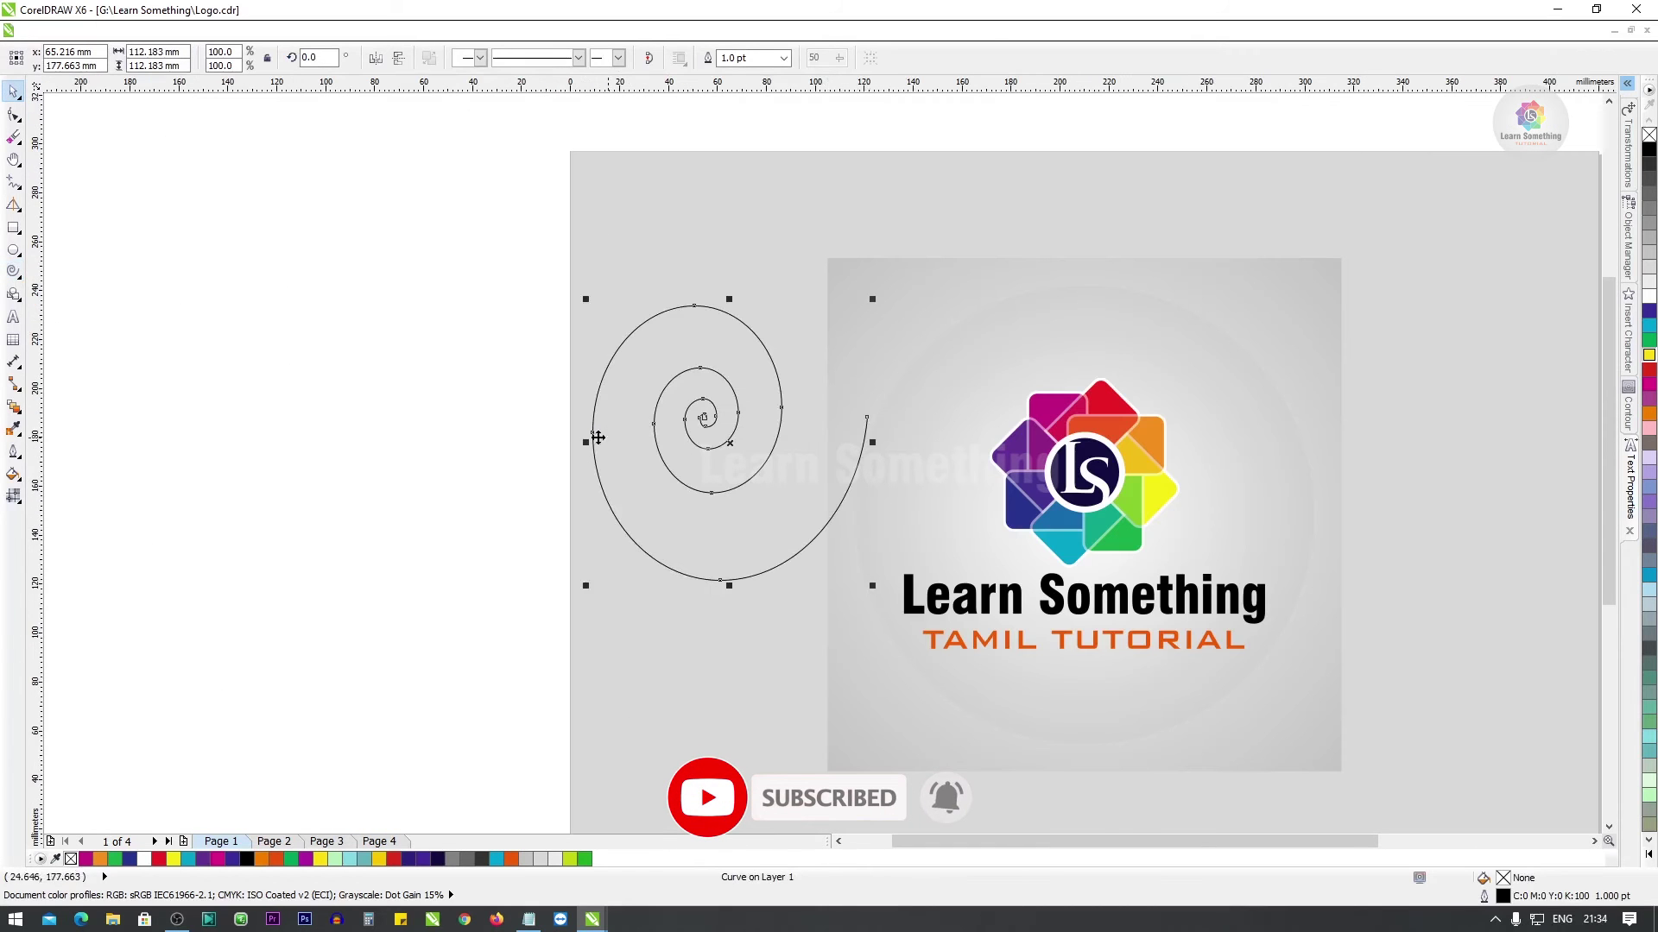
click(518, 436)
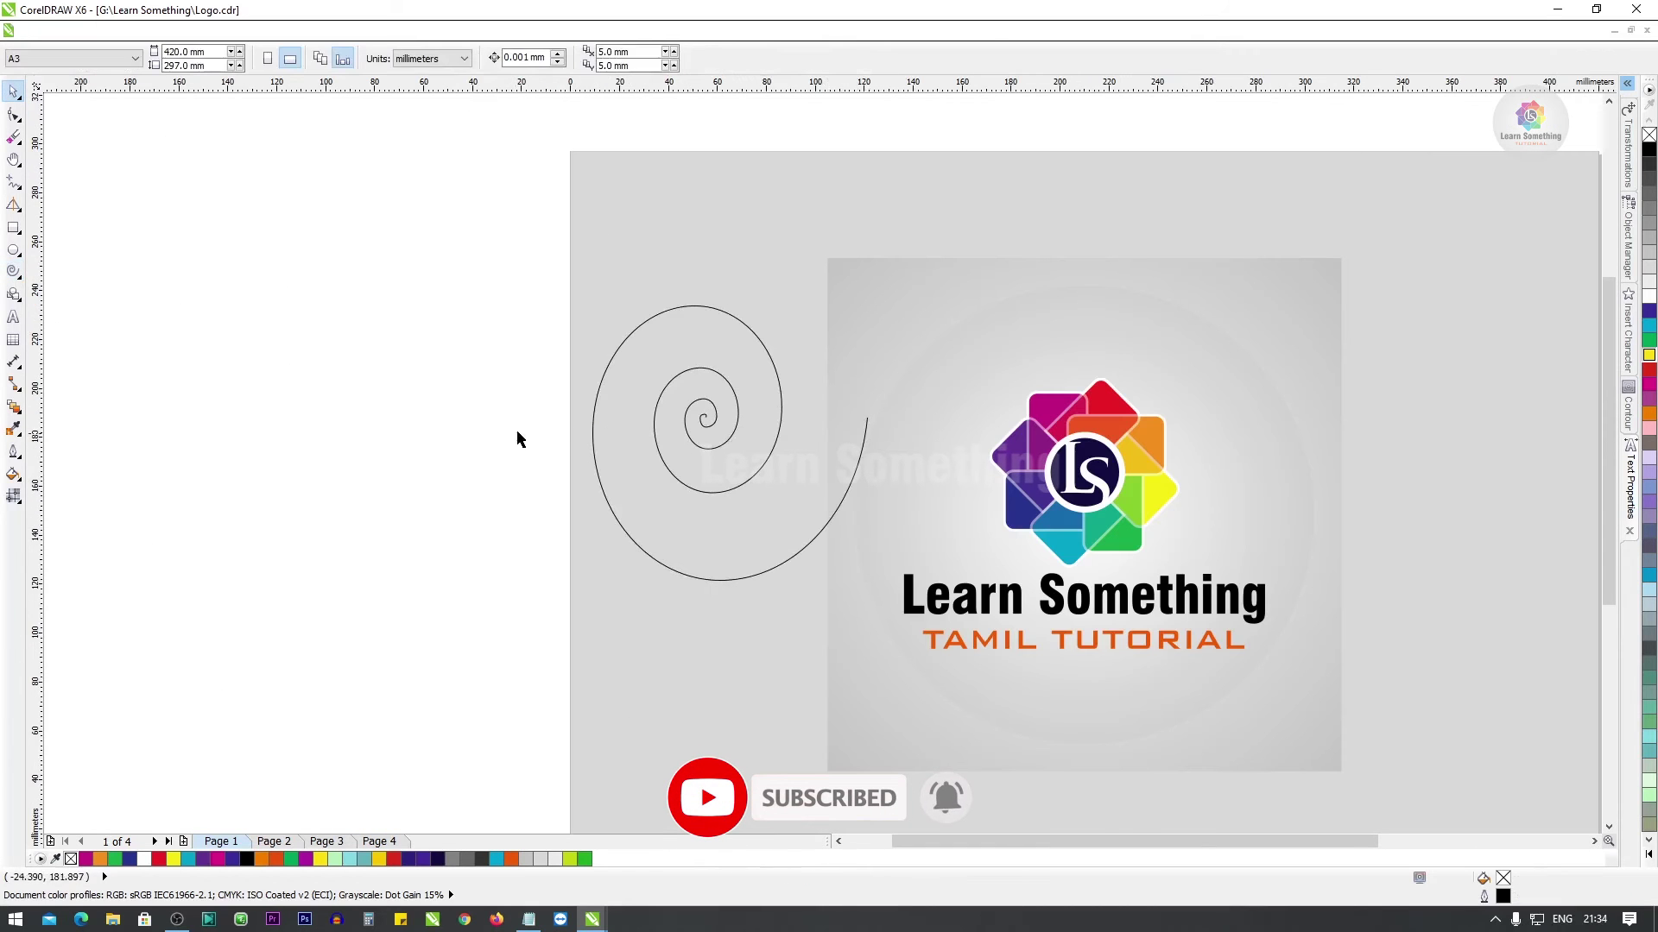
click(687, 405)
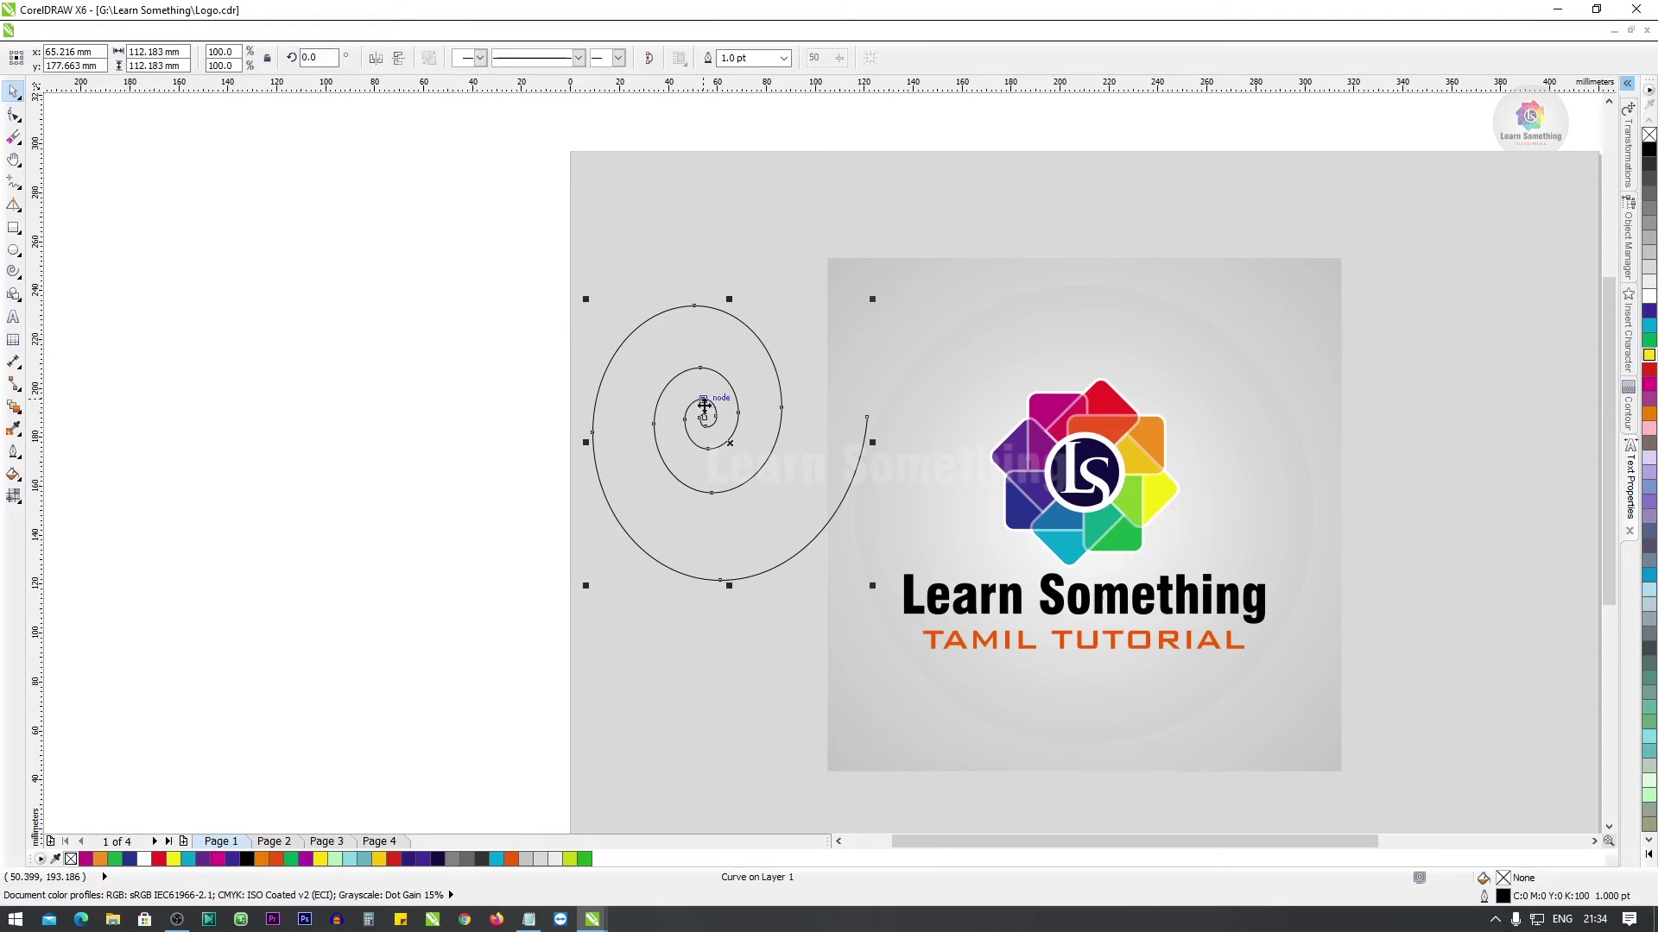
scroll(708, 423, up, 4)
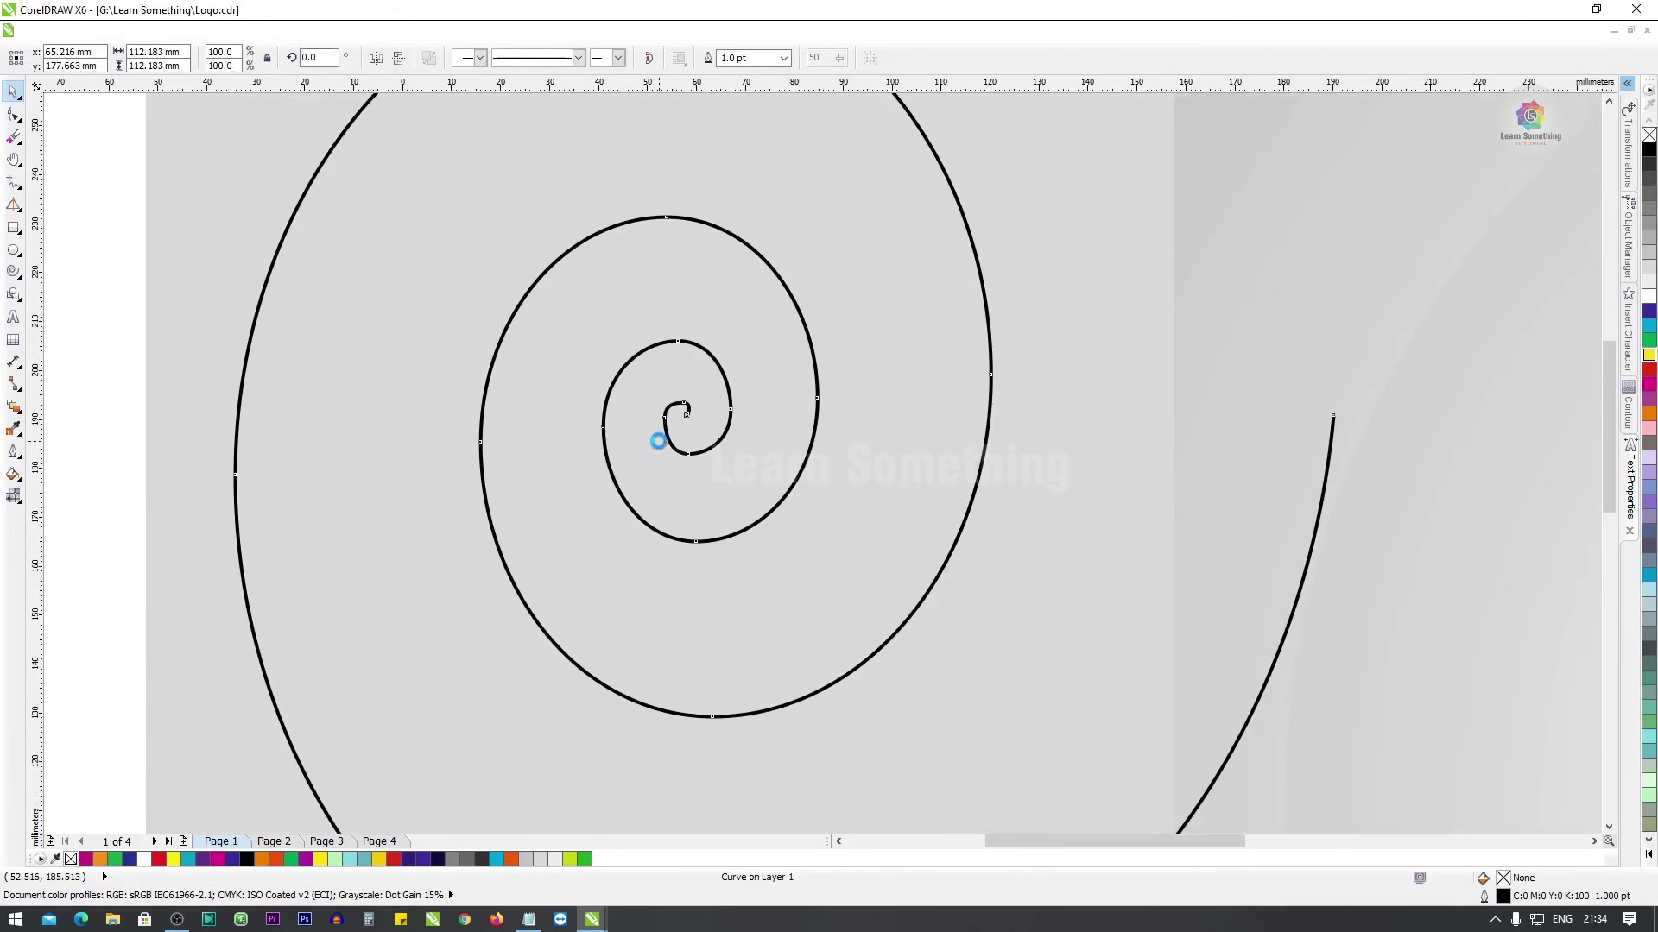
scroll(659, 437, down, 4)
scroll(679, 440, up, 4)
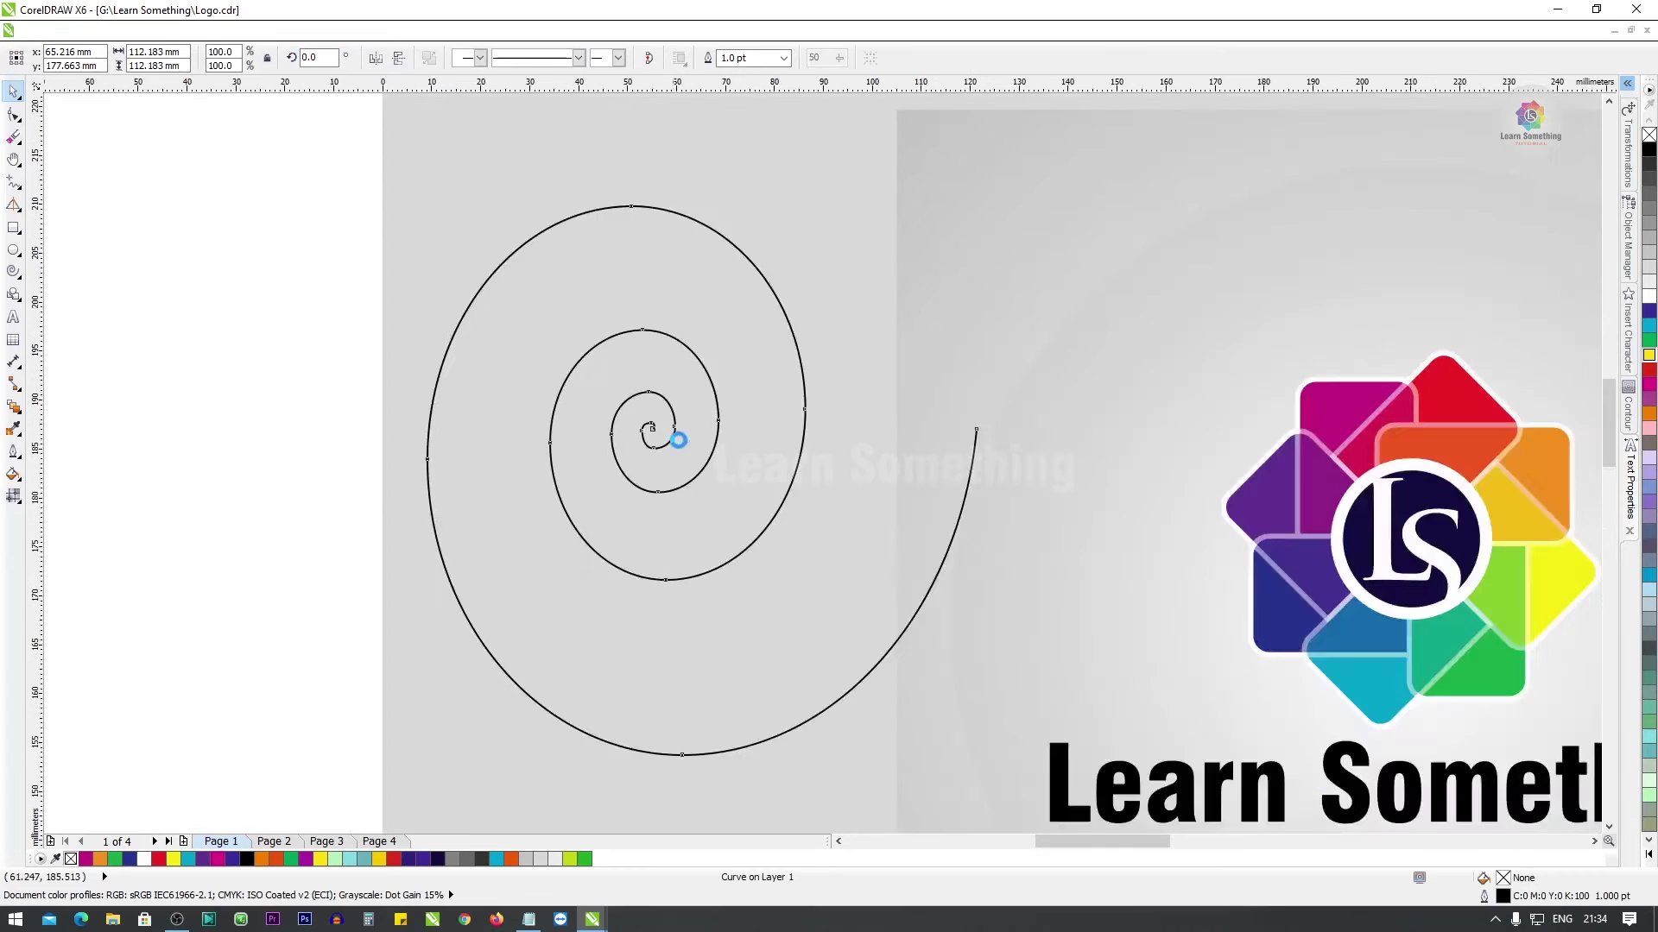
scroll(458, 449, down, 4)
Delete the spiral beside the logo.
click(472, 436)
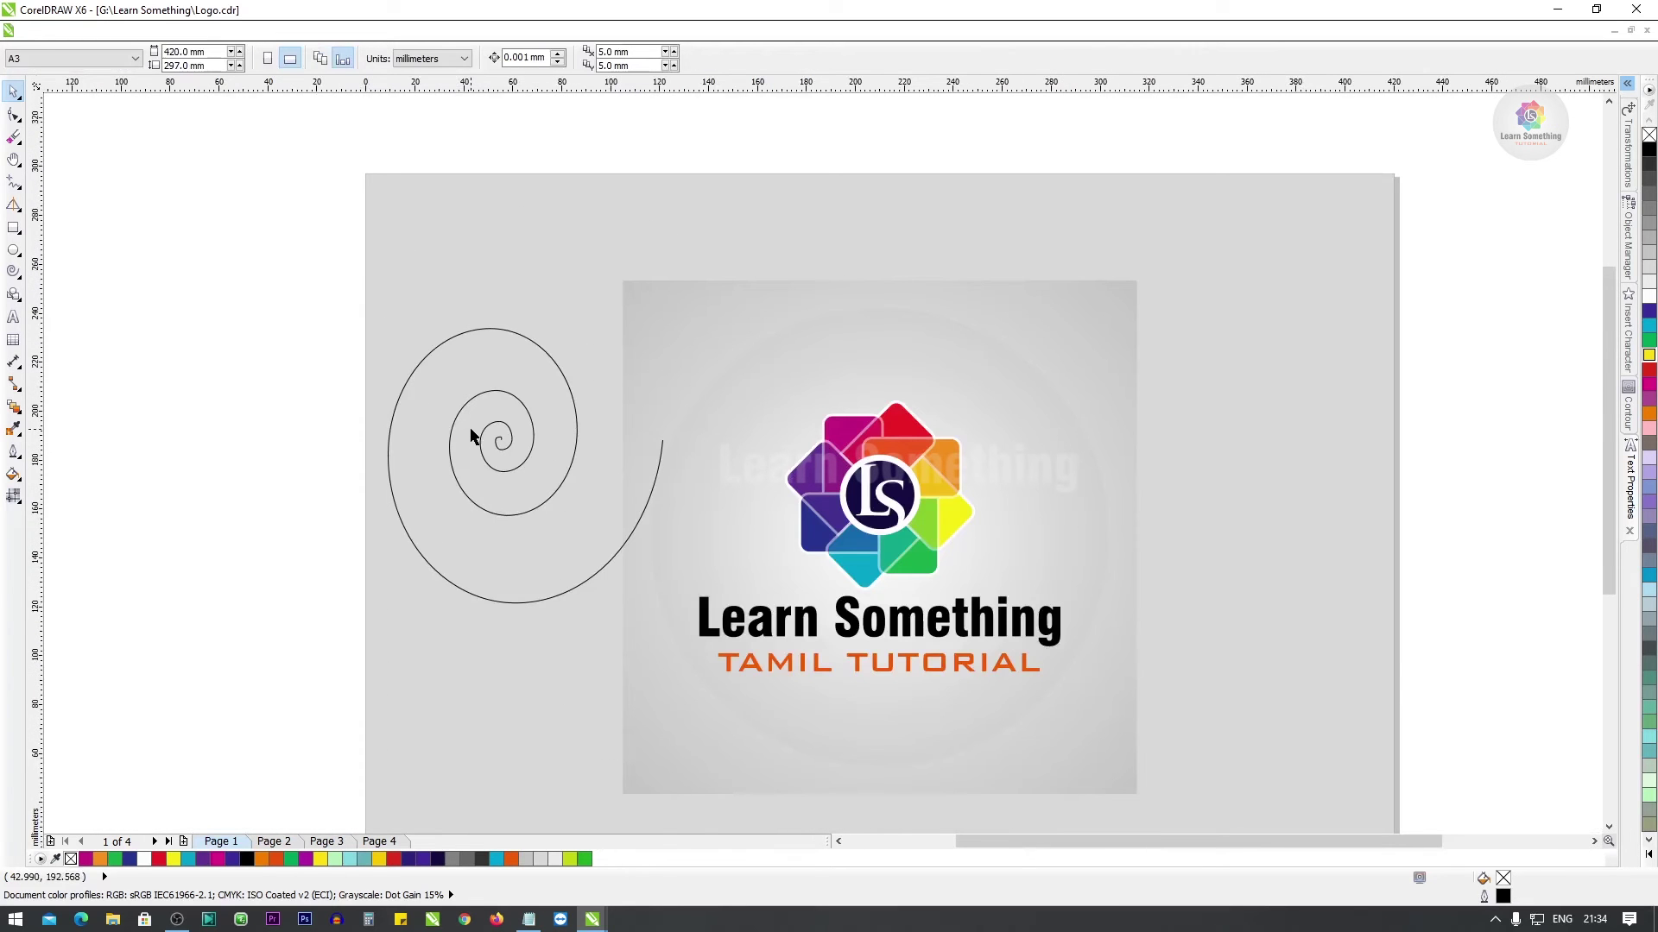
drag(294, 280, 701, 641)
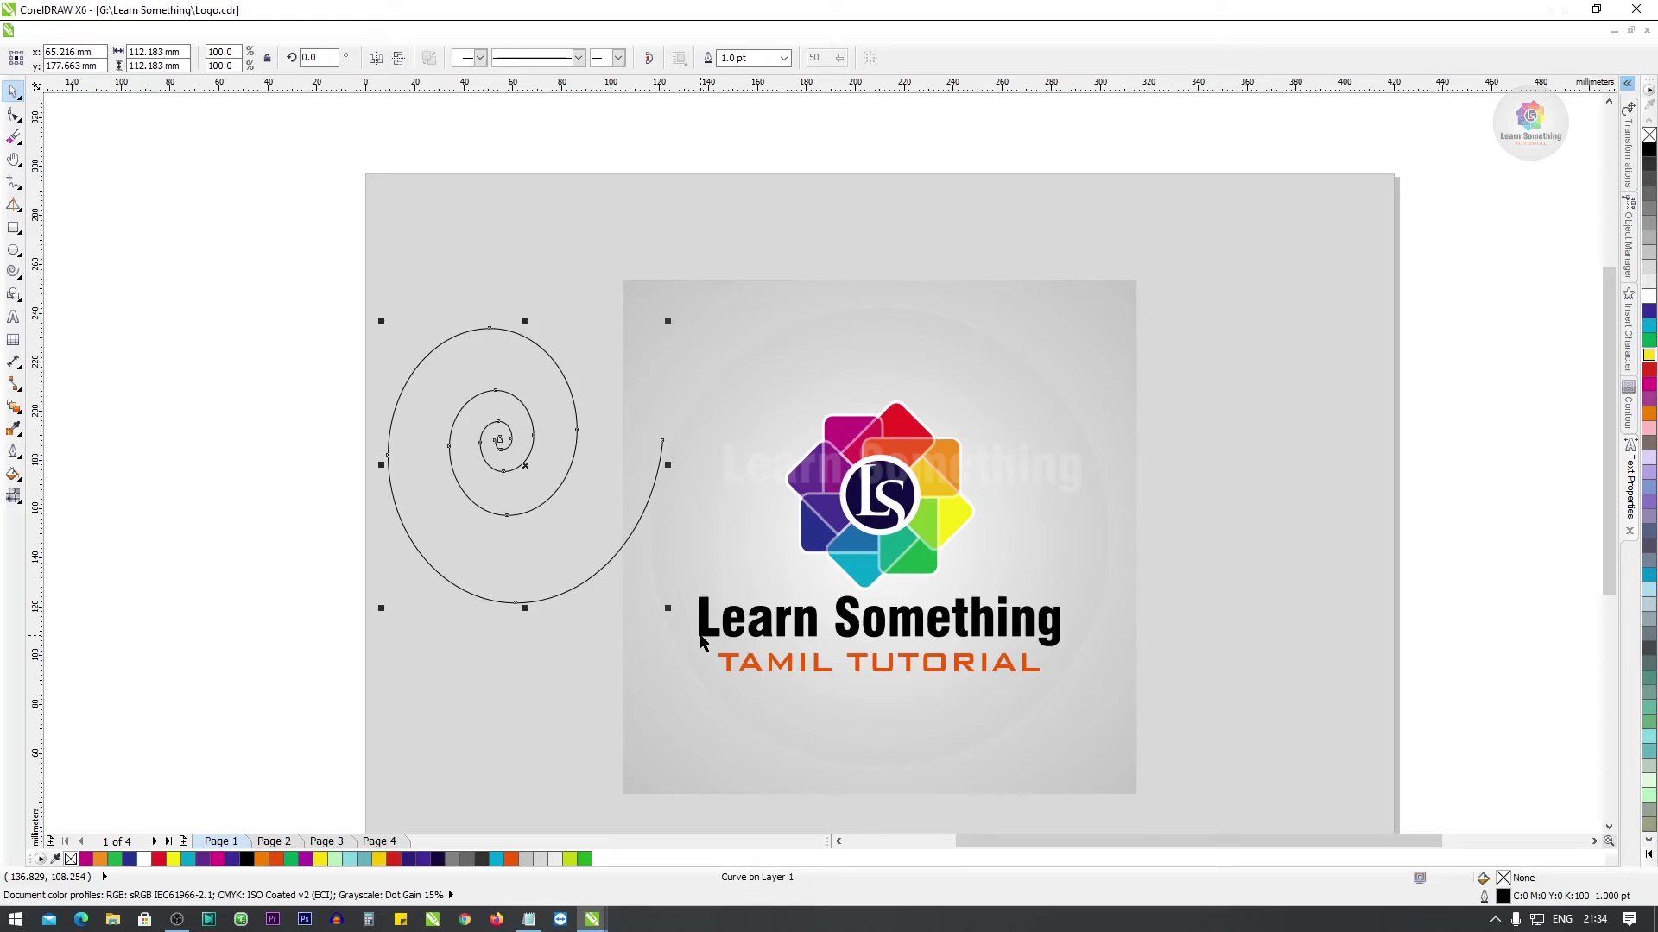
key(Delete)
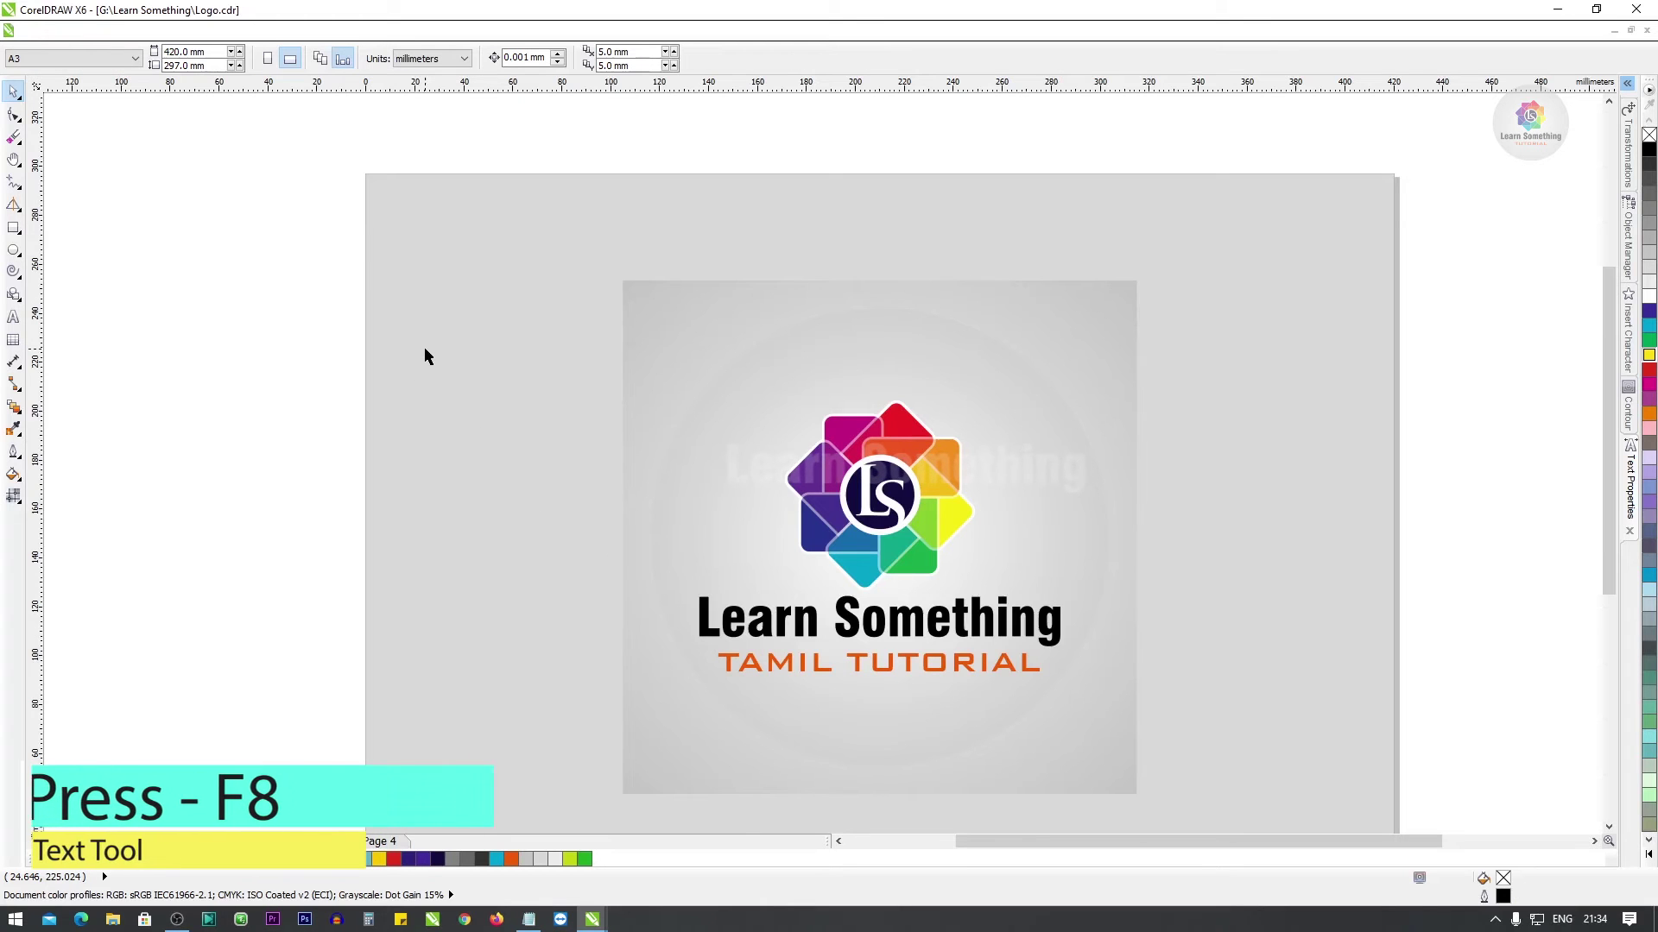
Add the artistic text "adasdfasdf" on the page above and beside the logo background.
key(F8)
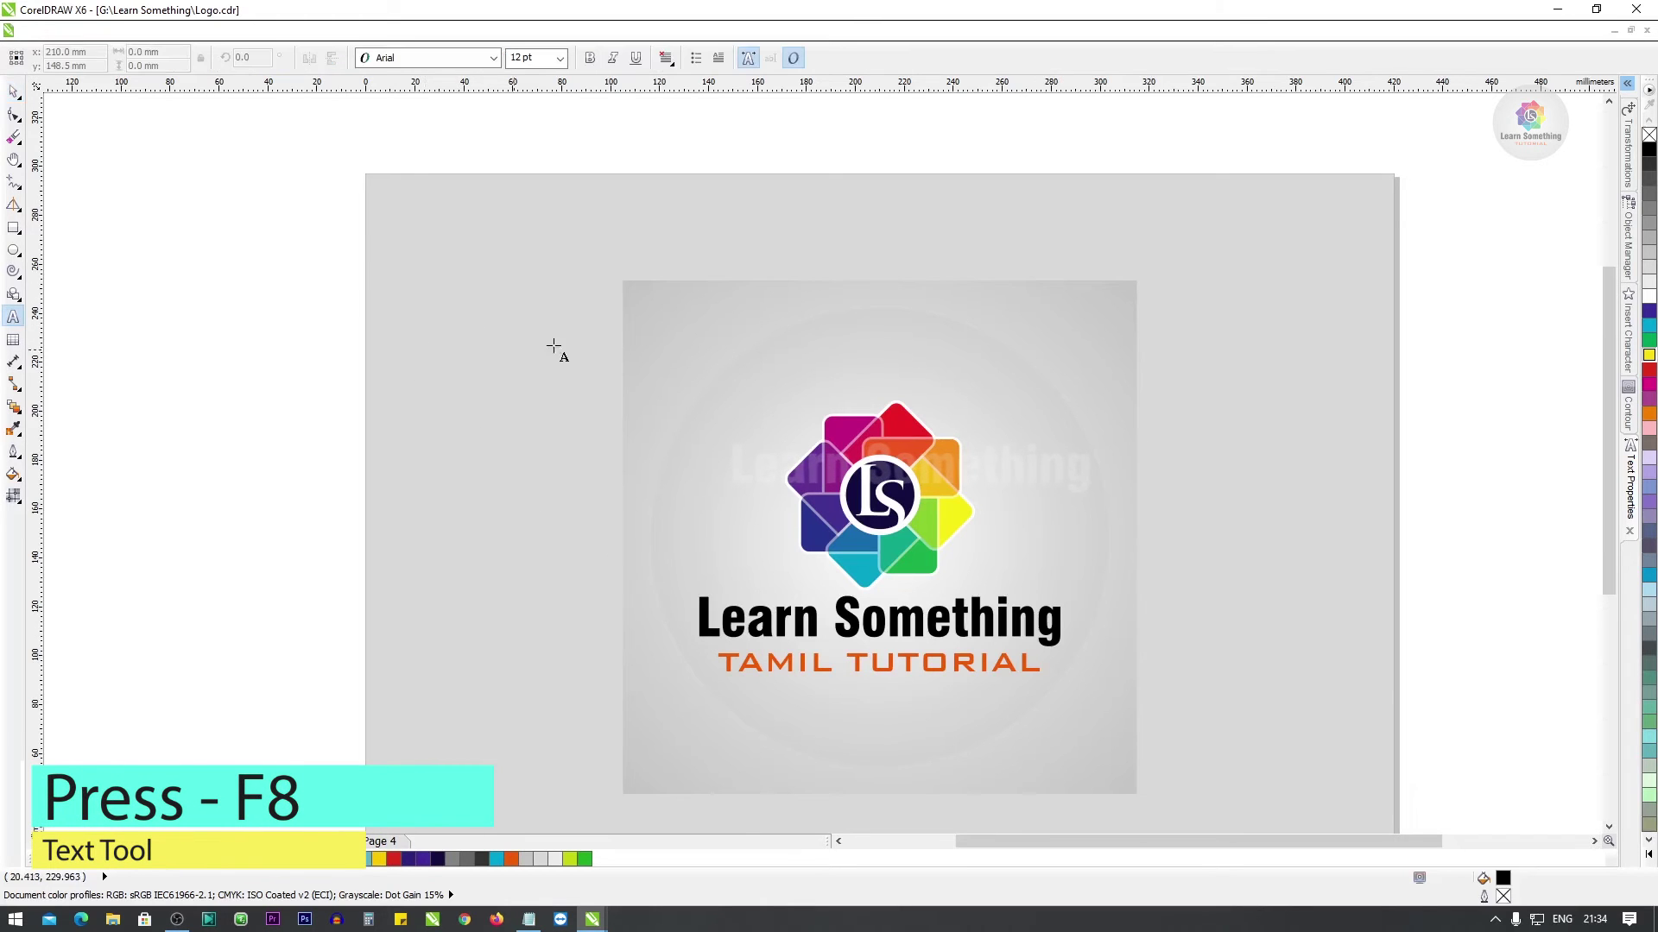
click(428, 291)
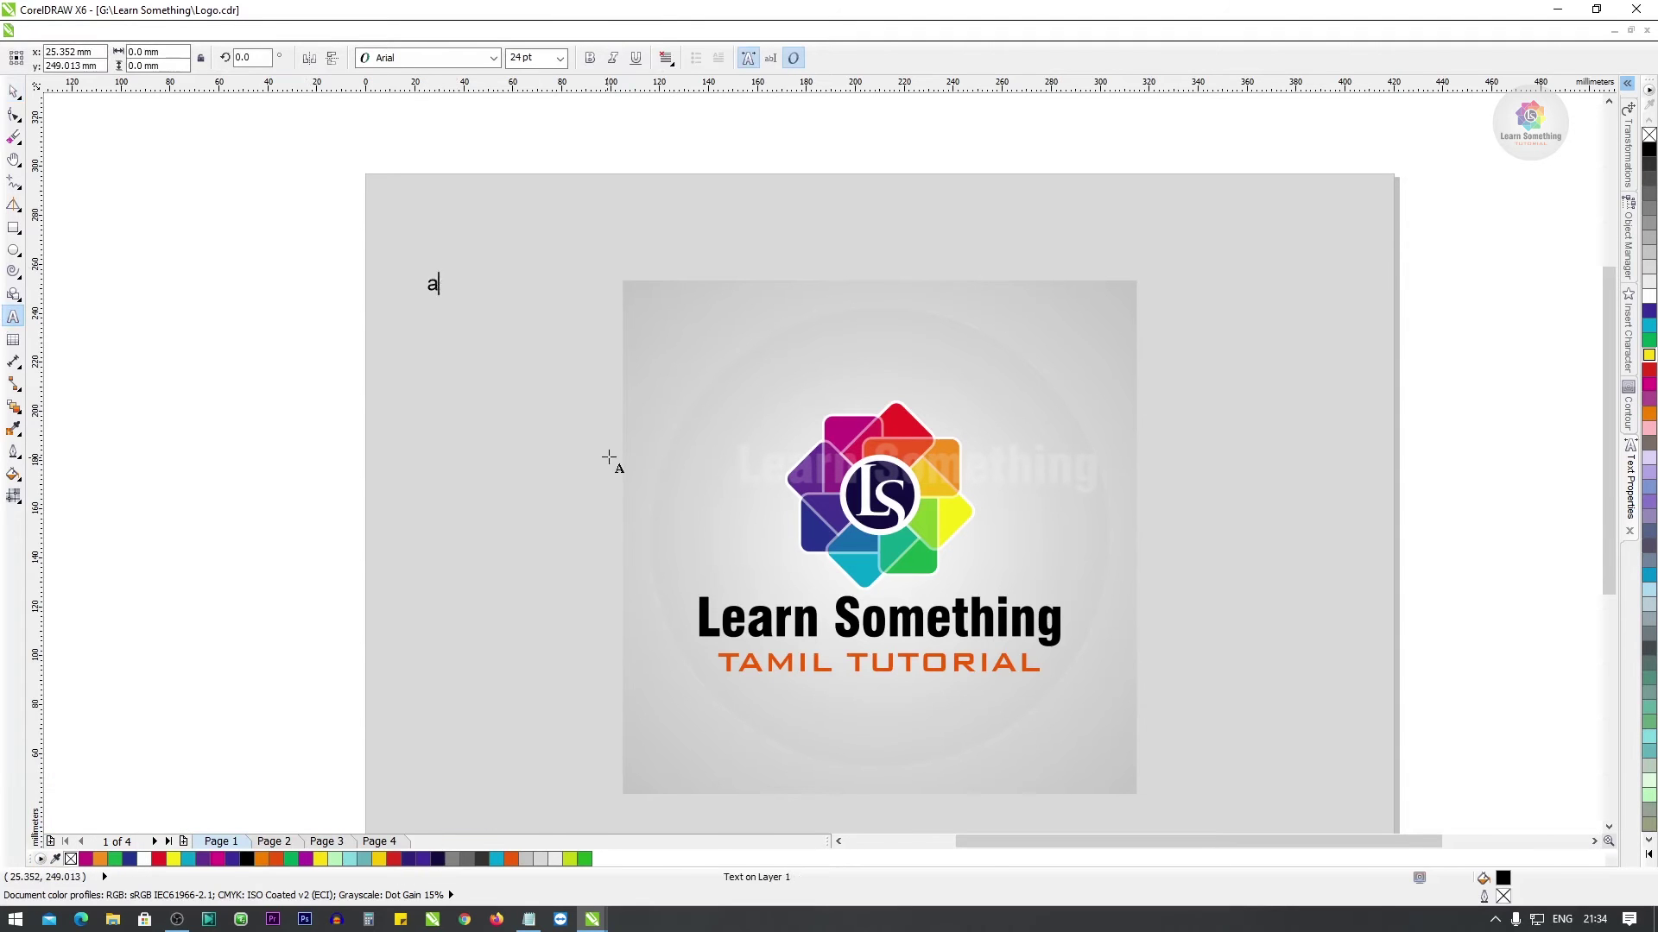
text(adasdfasdf)
key(Escape)
Create a paragraph text frame about 140 × 164 mm below the artistic text, containing "adfasdfasdf".
drag(428, 325, 772, 721)
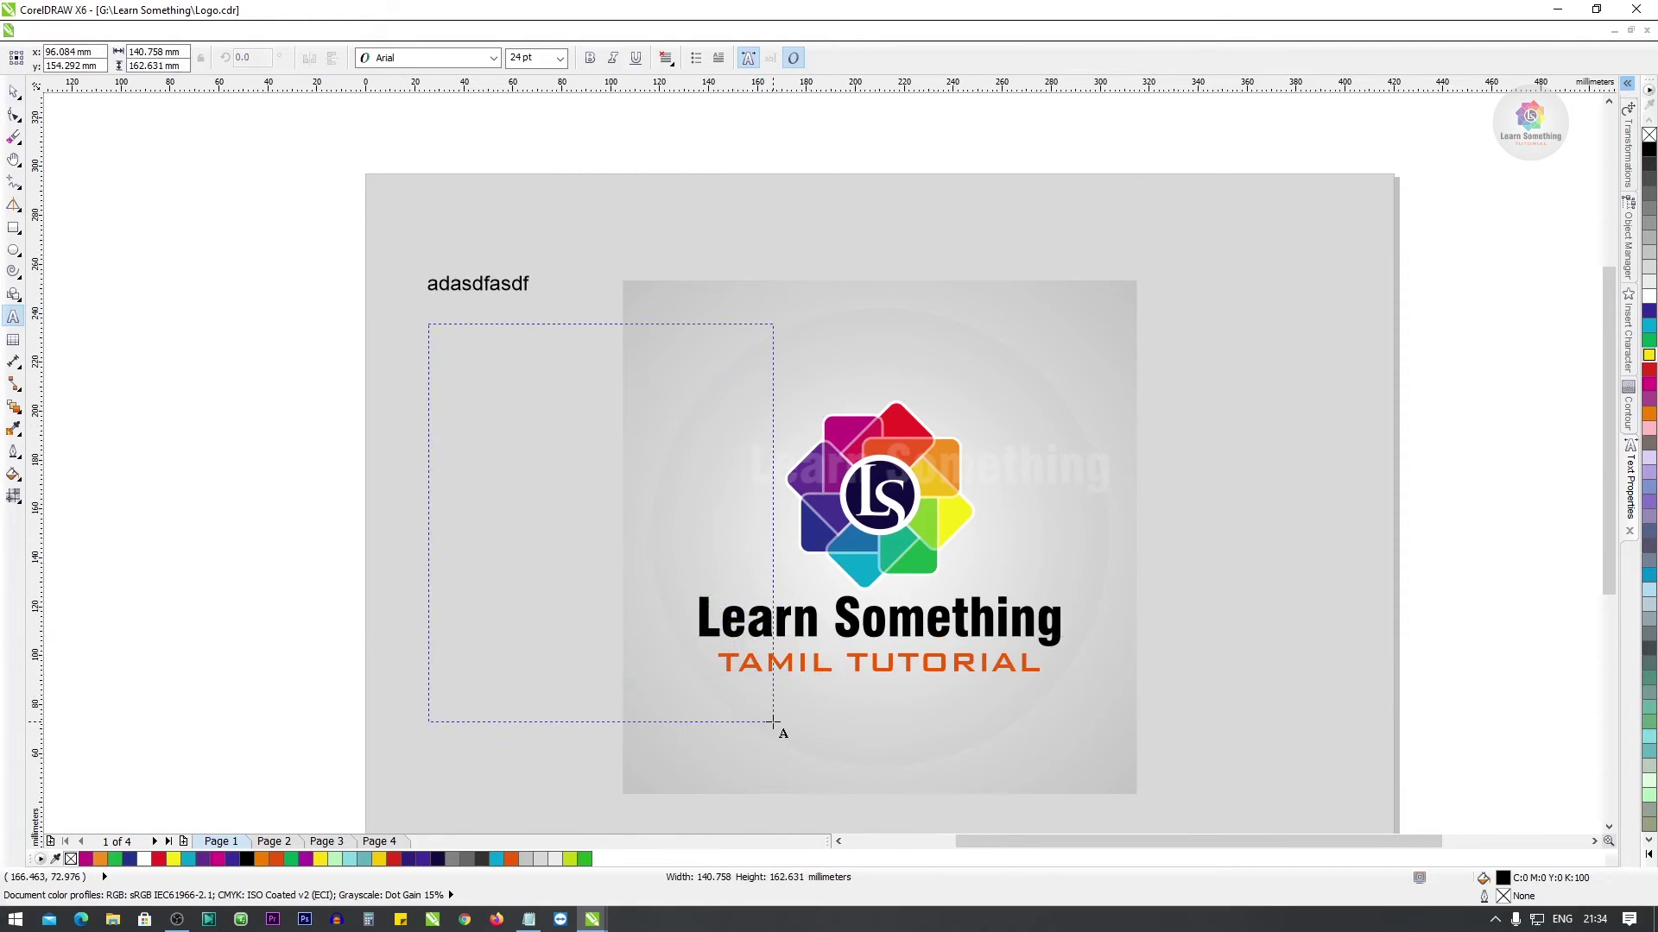
drag(773, 721, 774, 723)
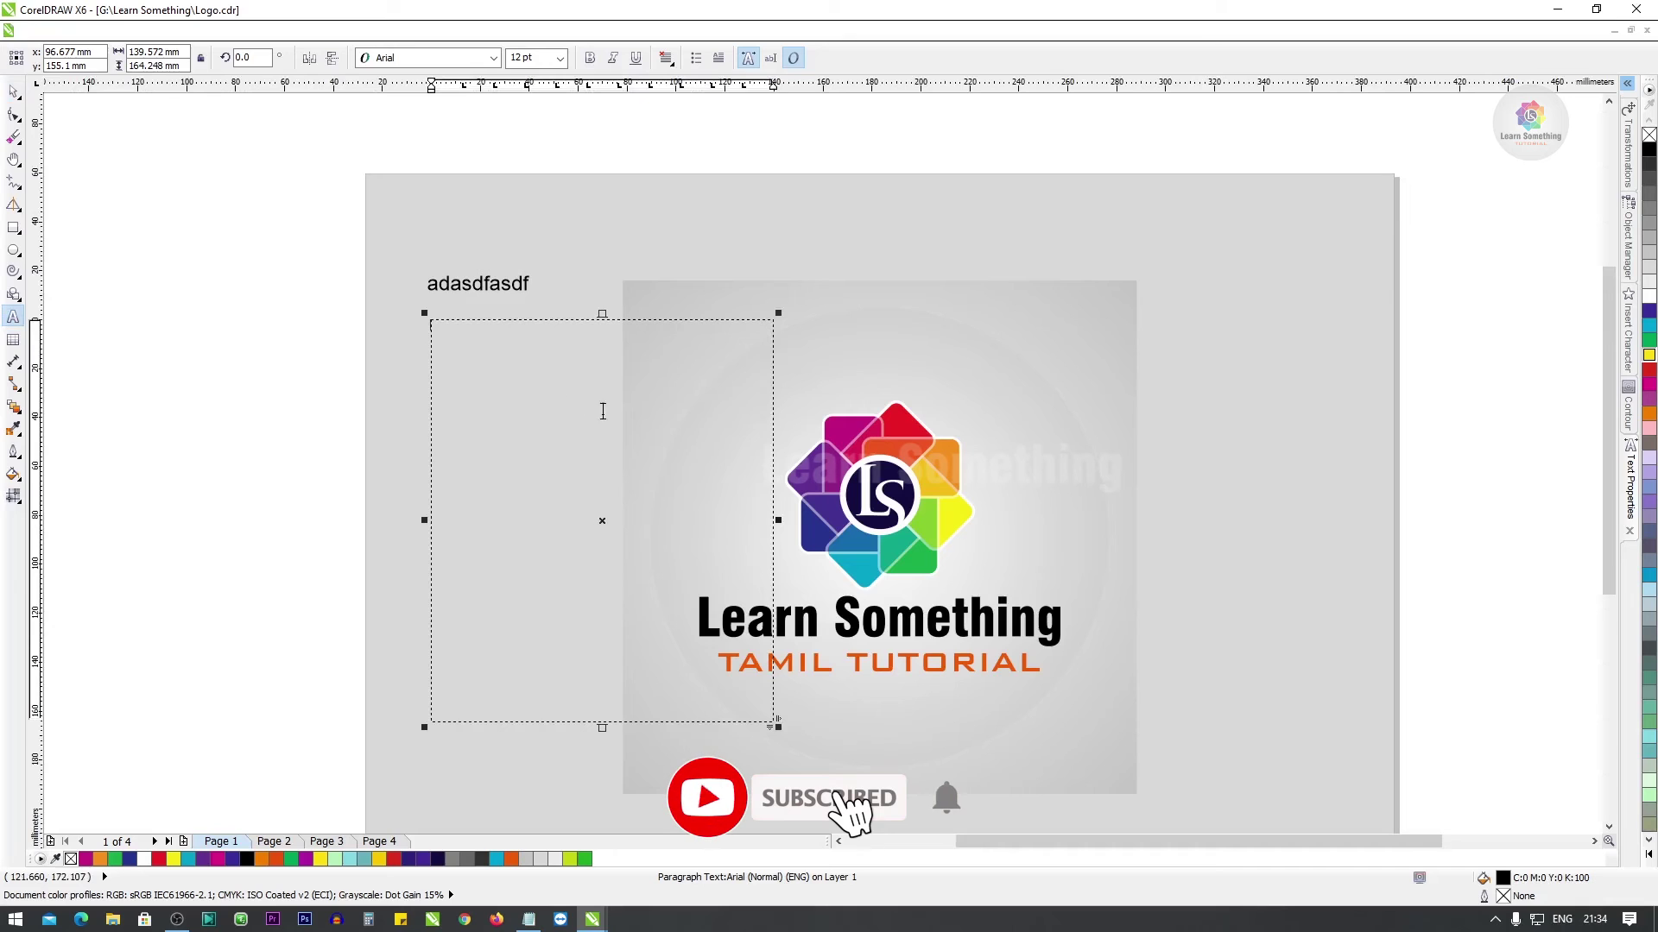
text(adfasdfasdf)
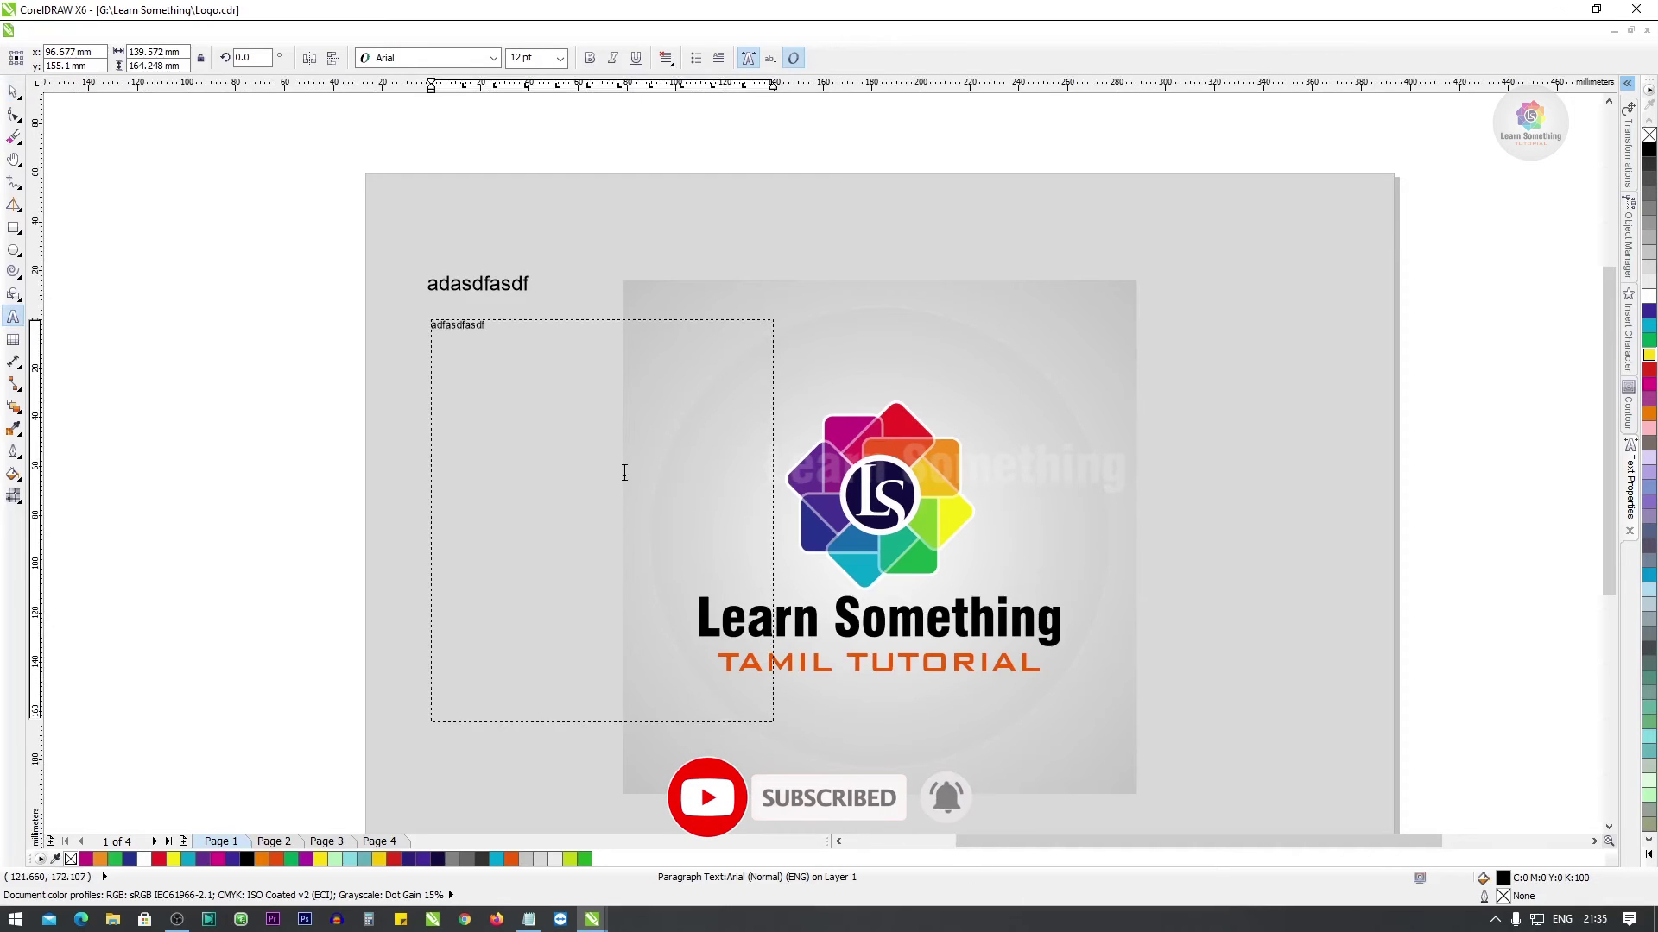
key(Escape)
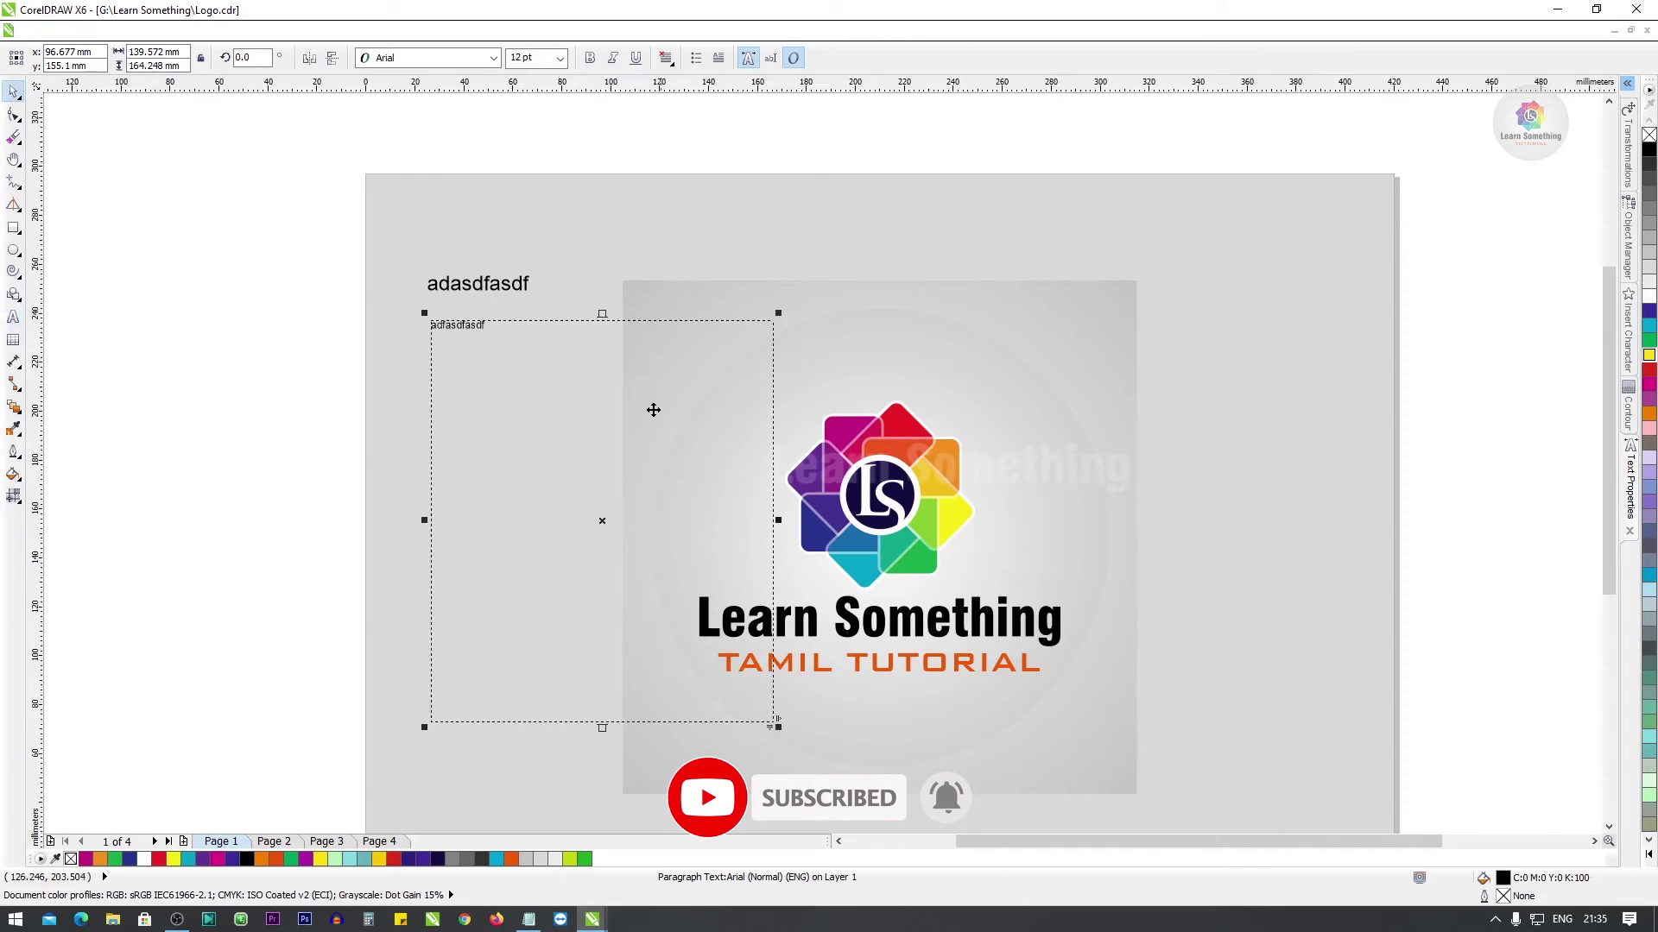
Delete the paragraph text frame and the artistic text above it.
key(Delete)
click(460, 289)
key(Delete)
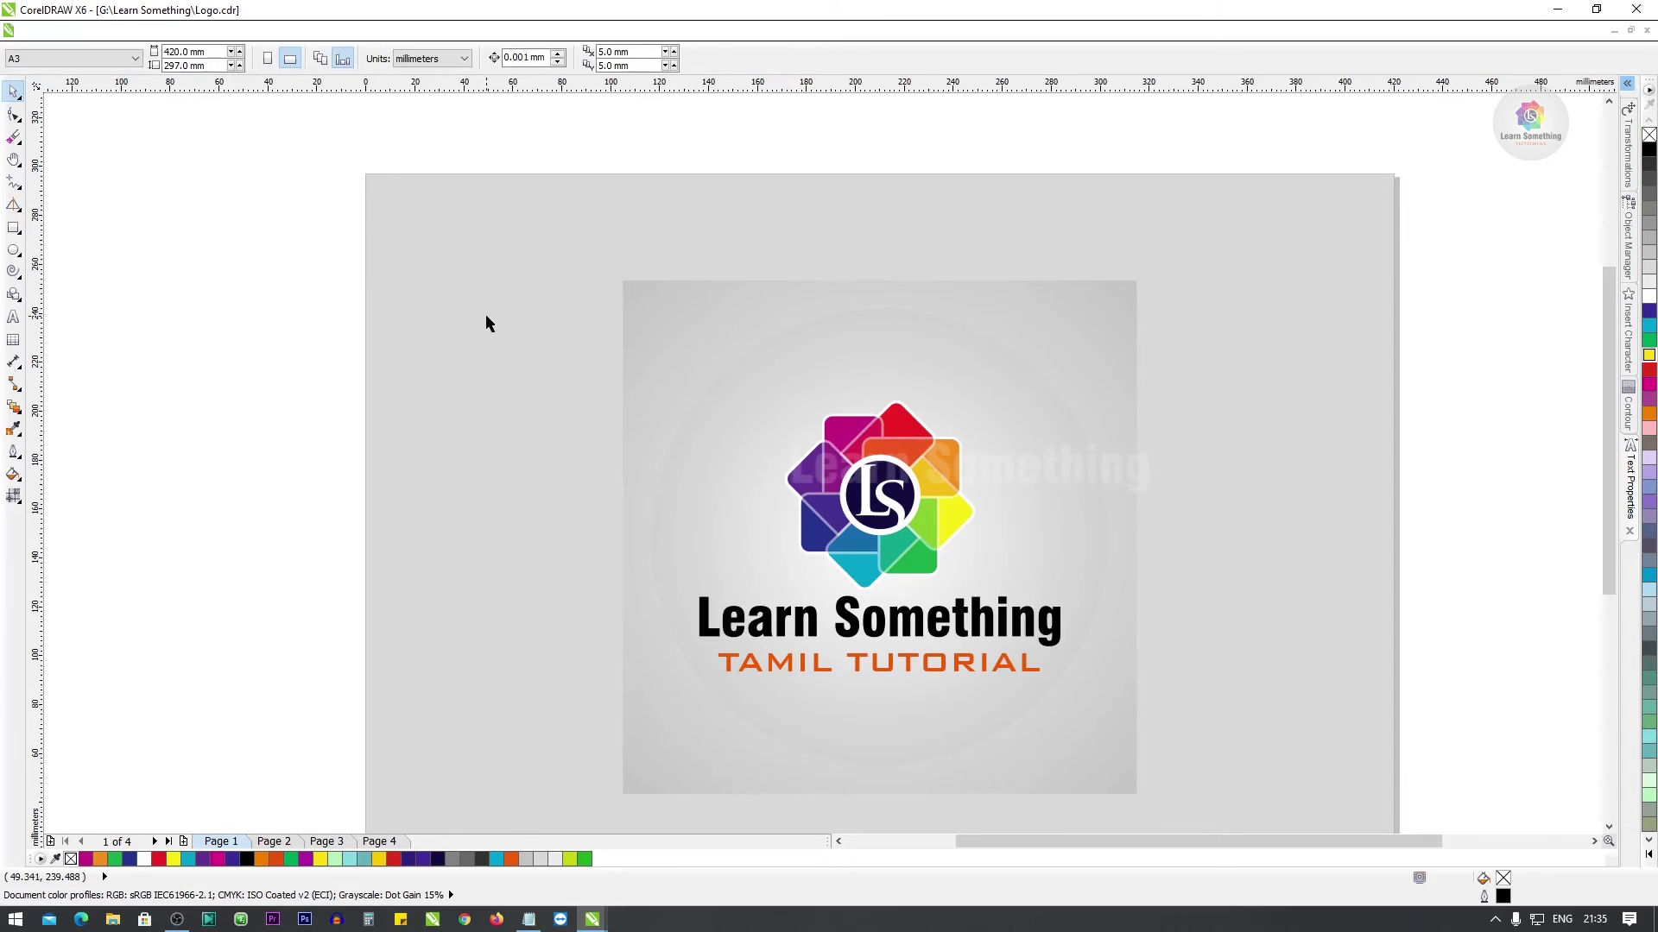
key(F11)
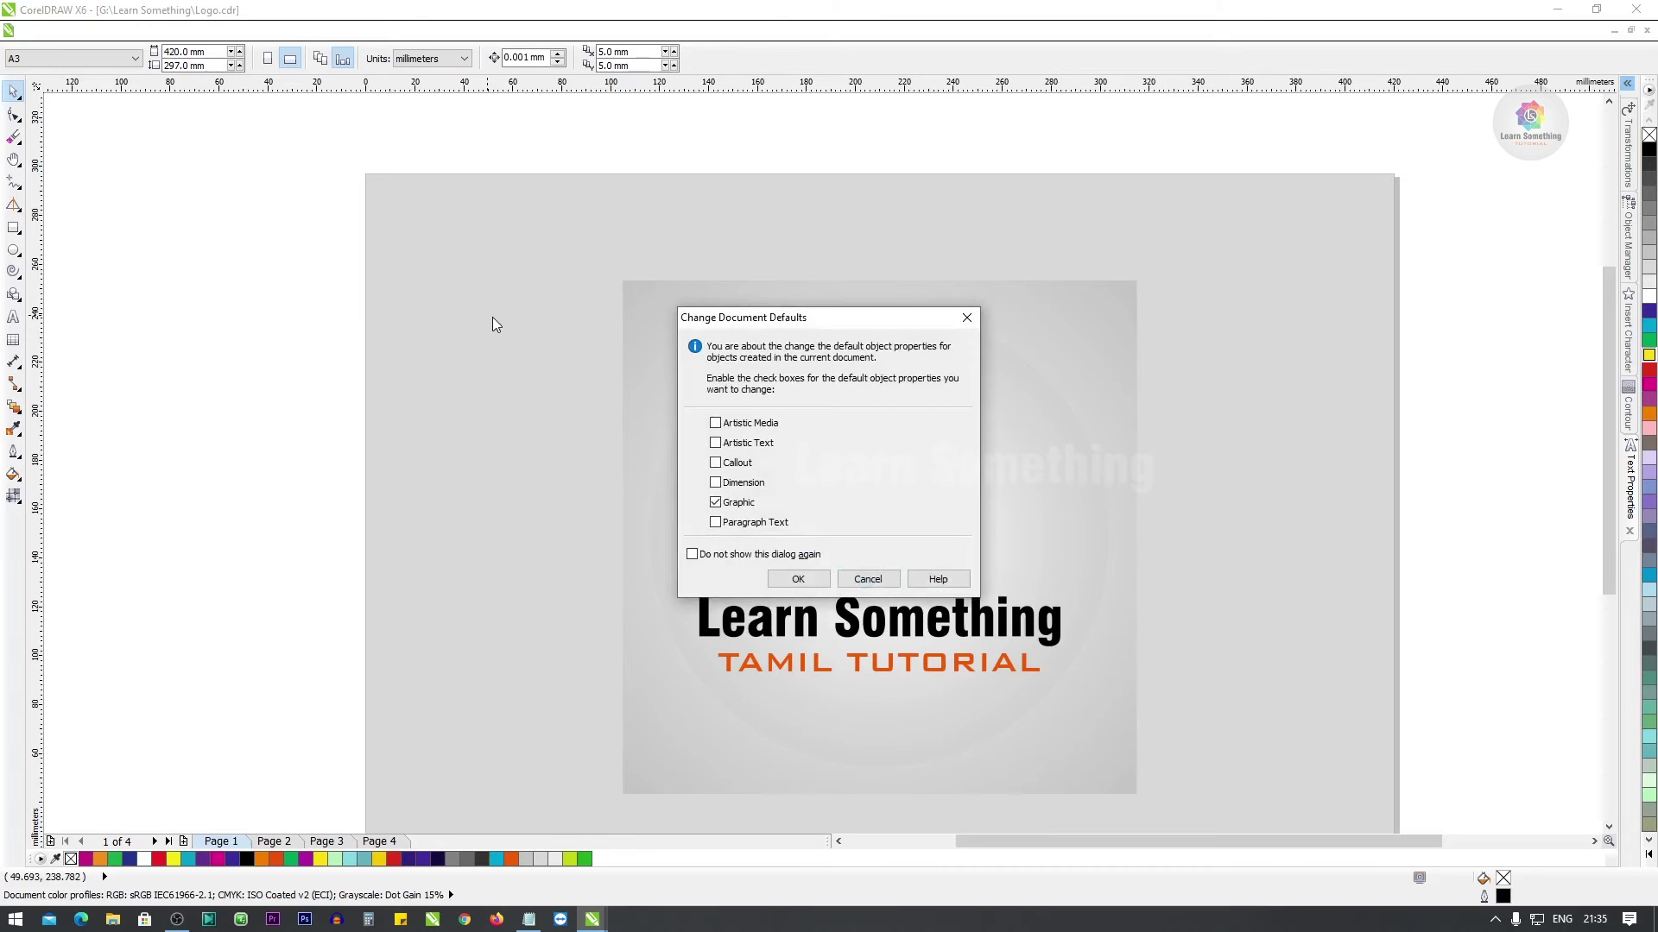
click(855, 579)
click(644, 300)
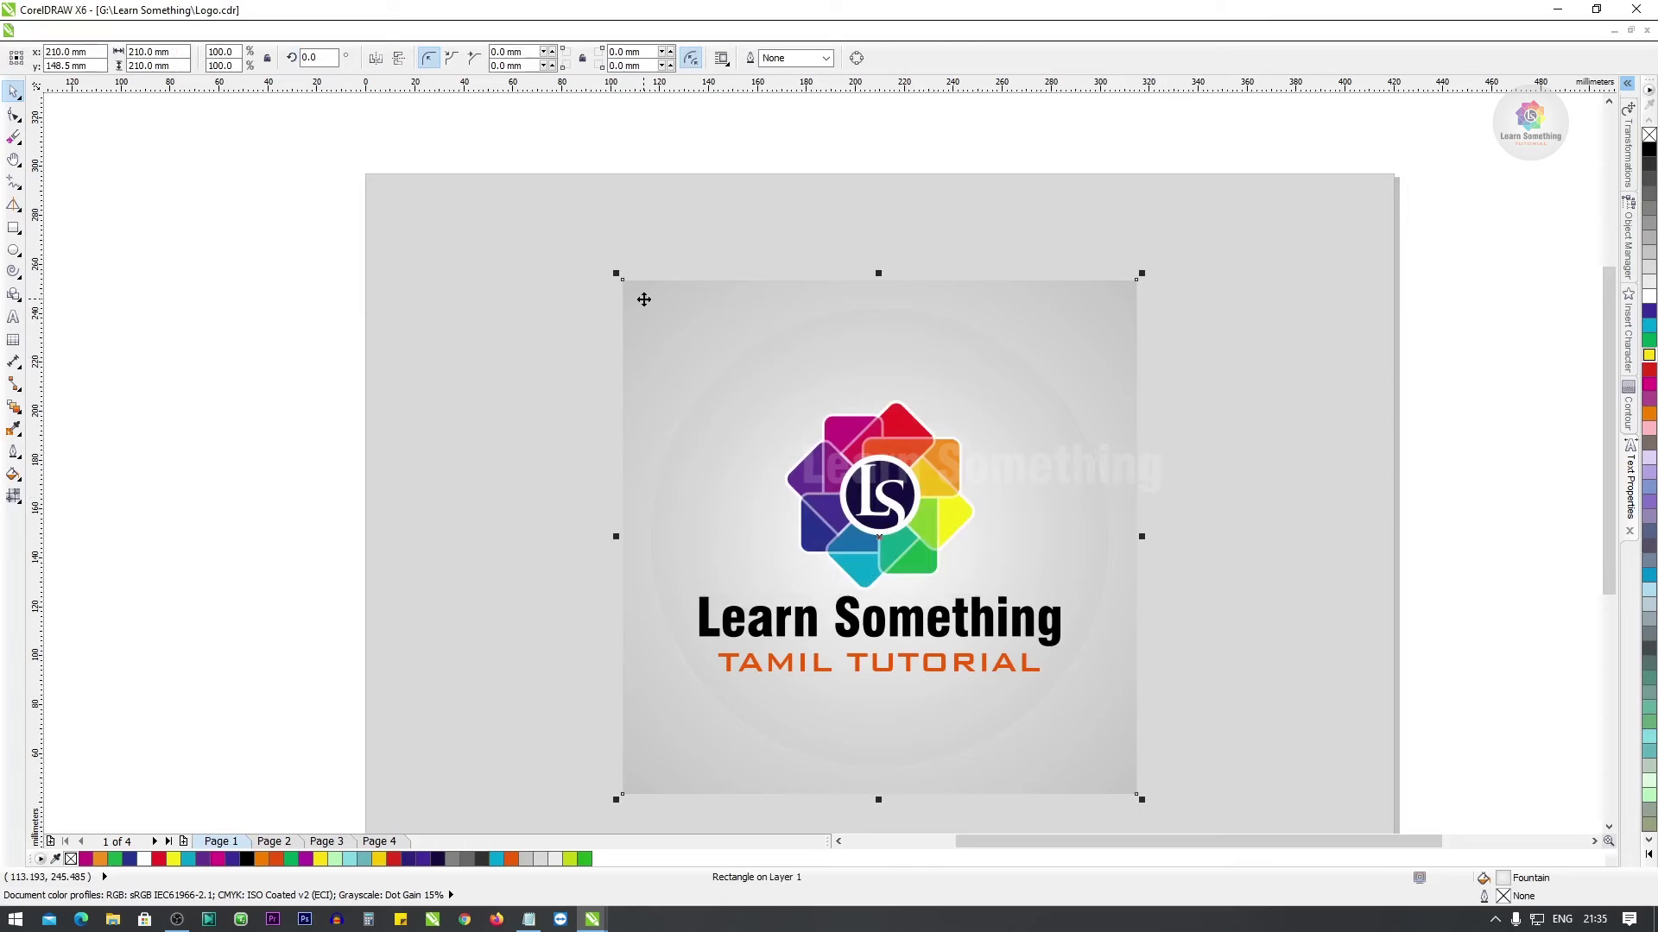
key(F12)
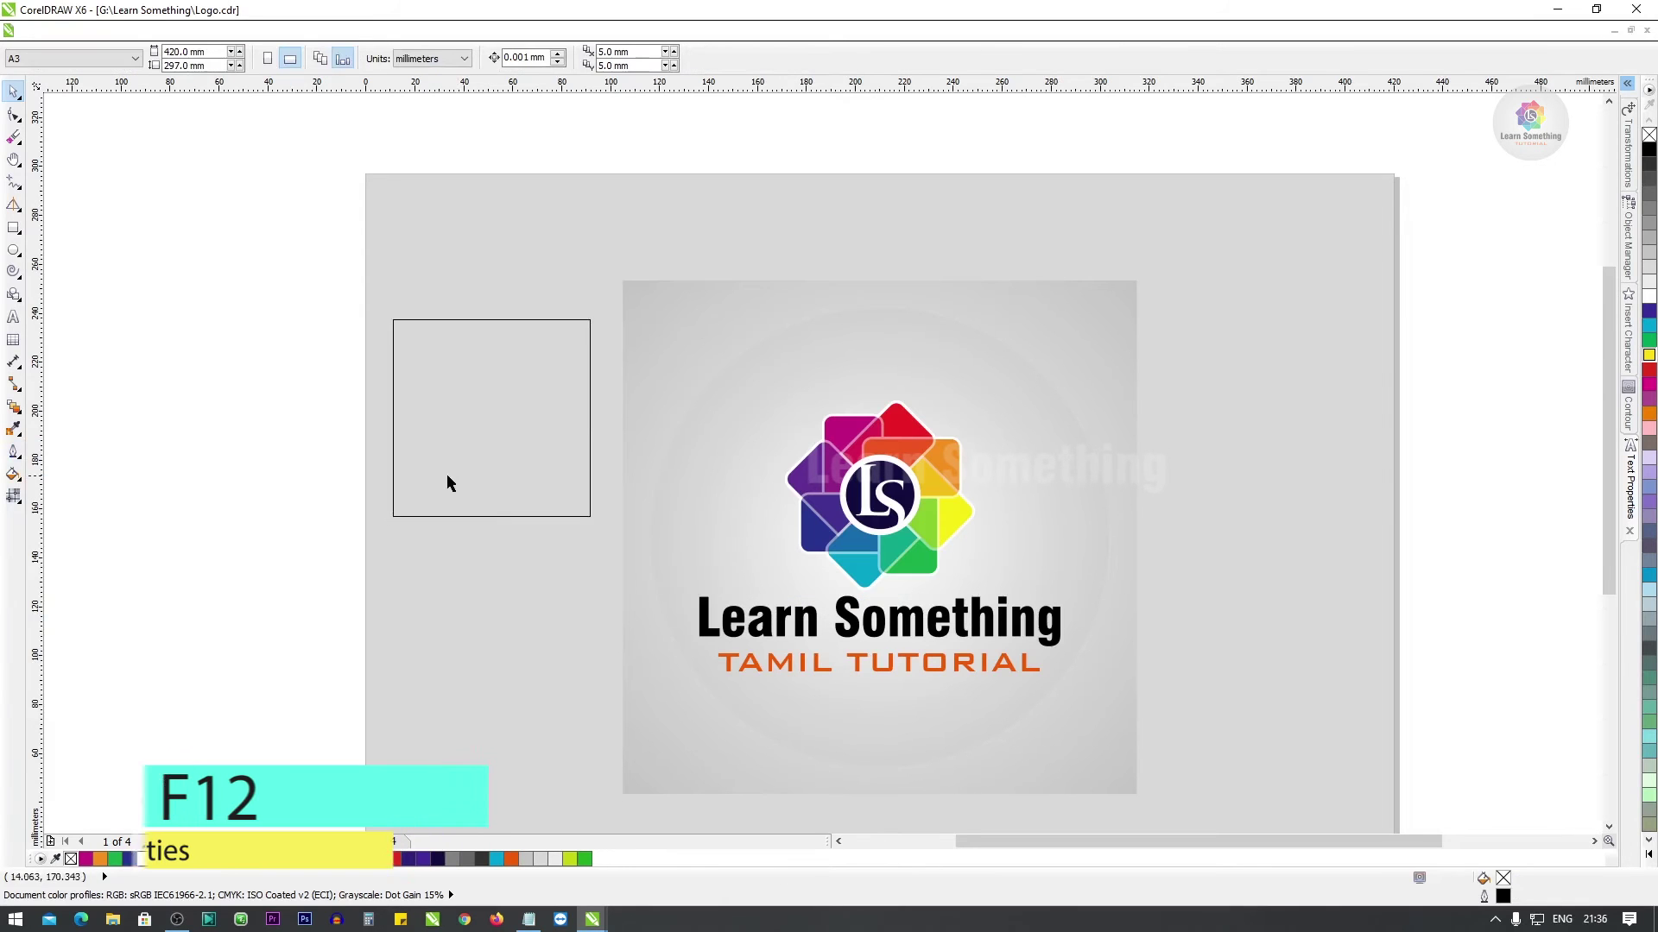
click(272, 608)
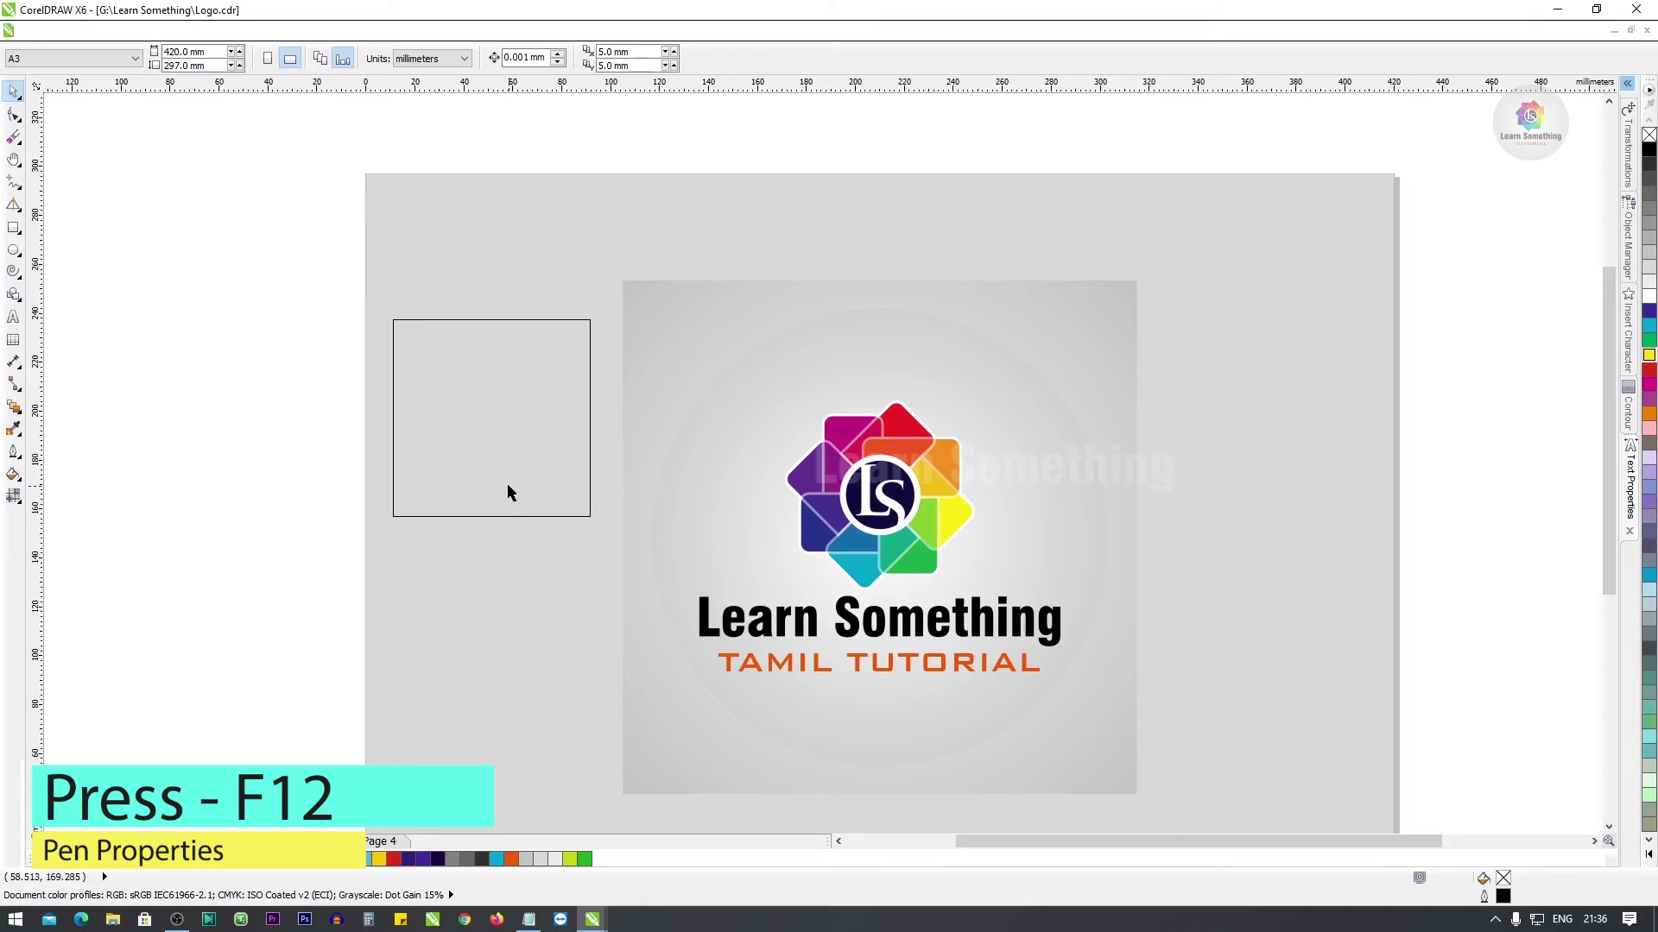
Set the outline width of the square beside the logo to 2.0 pt in the Outline Pen settings.
click(505, 492)
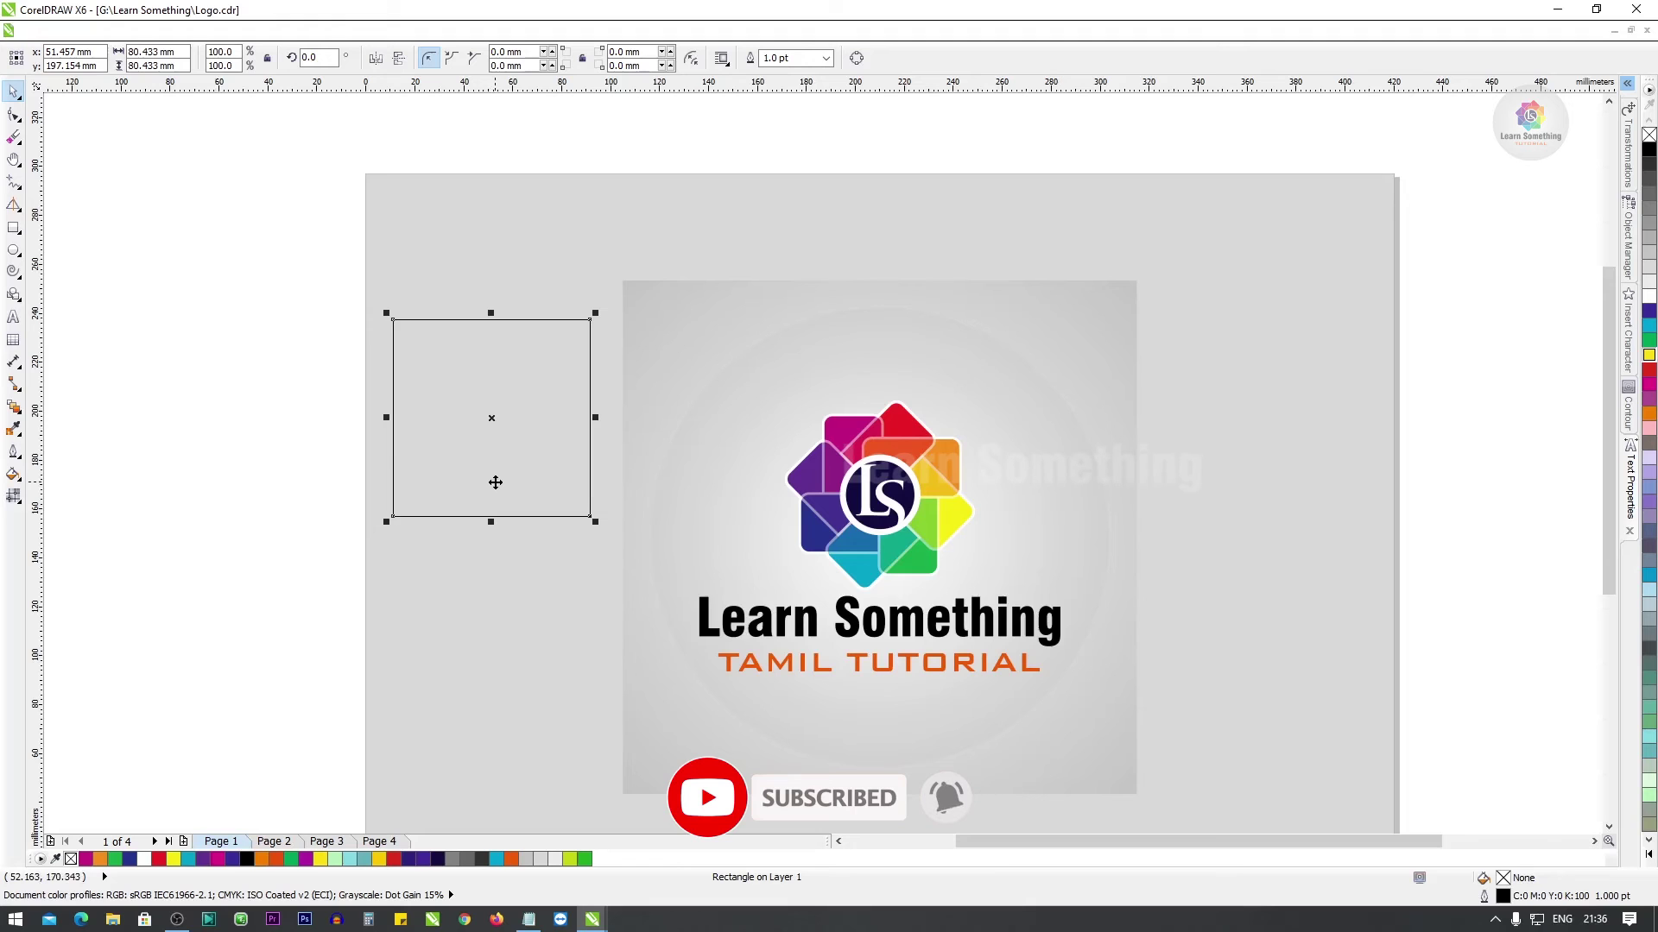
key(F12)
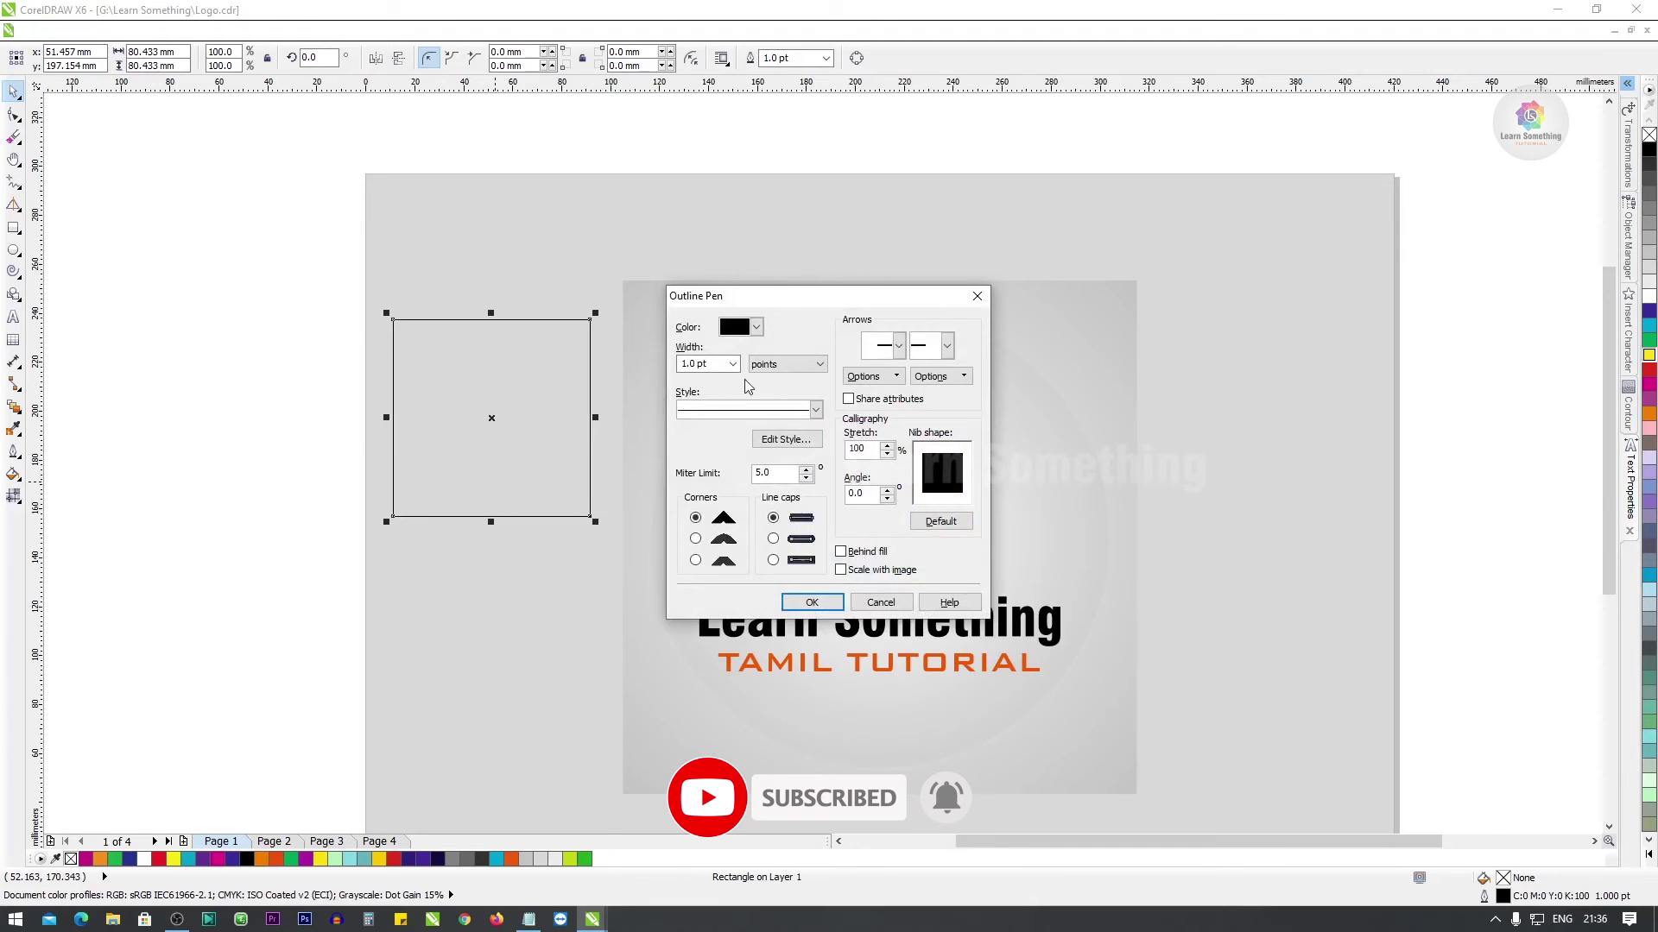
click(775, 373)
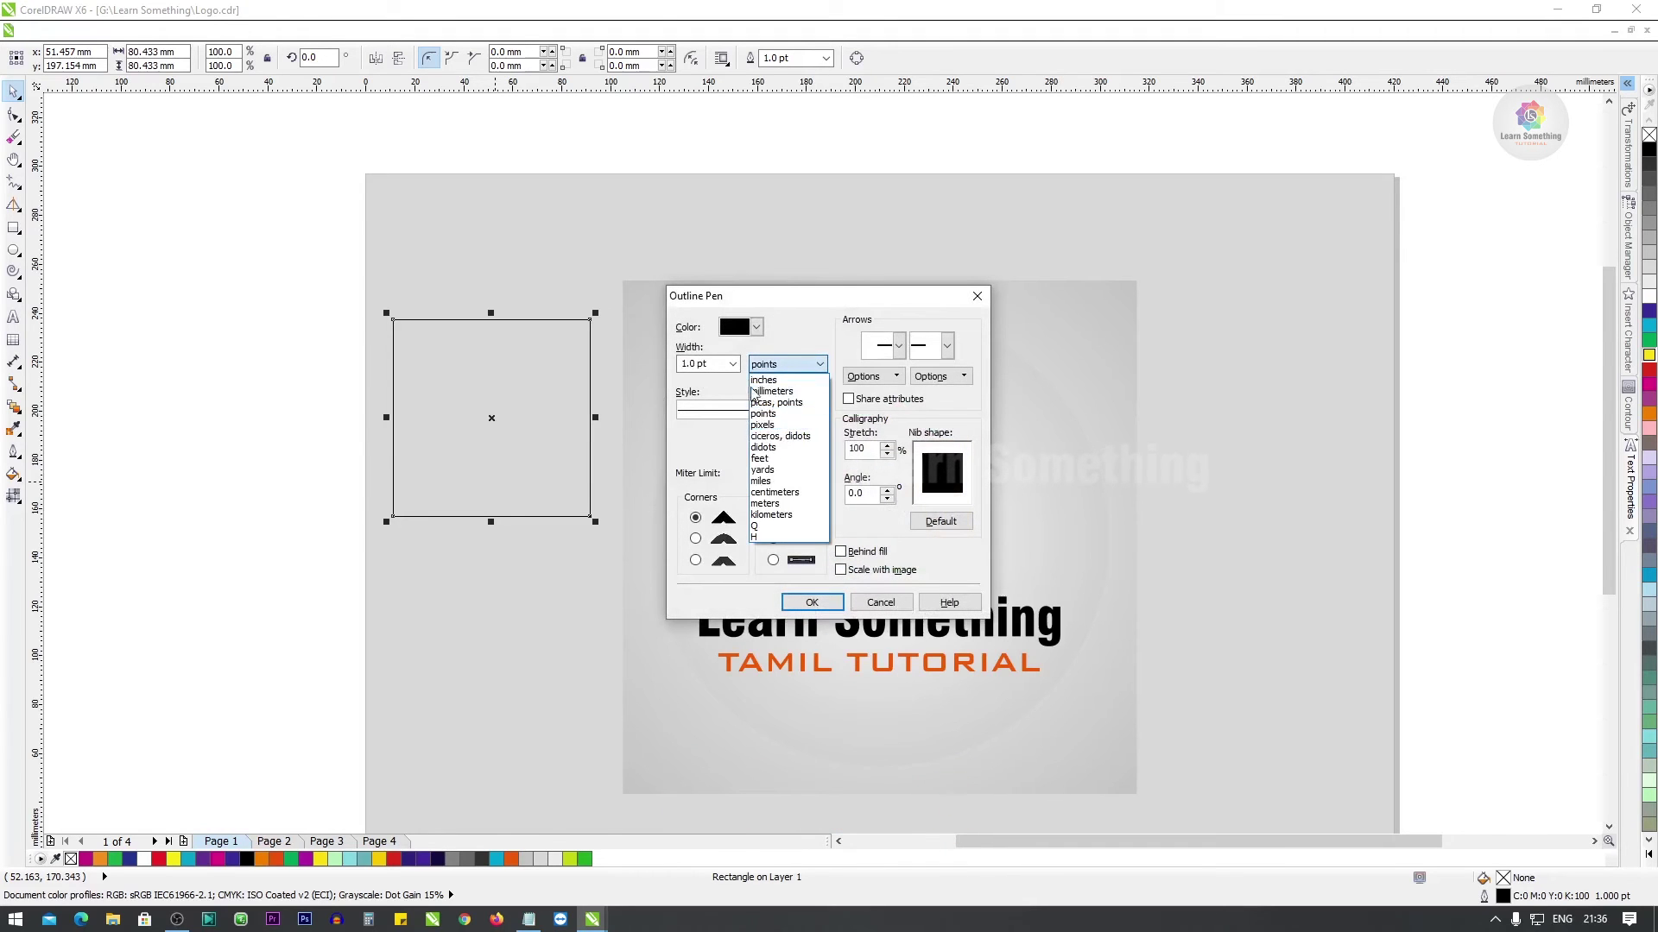
click(706, 370)
click(733, 363)
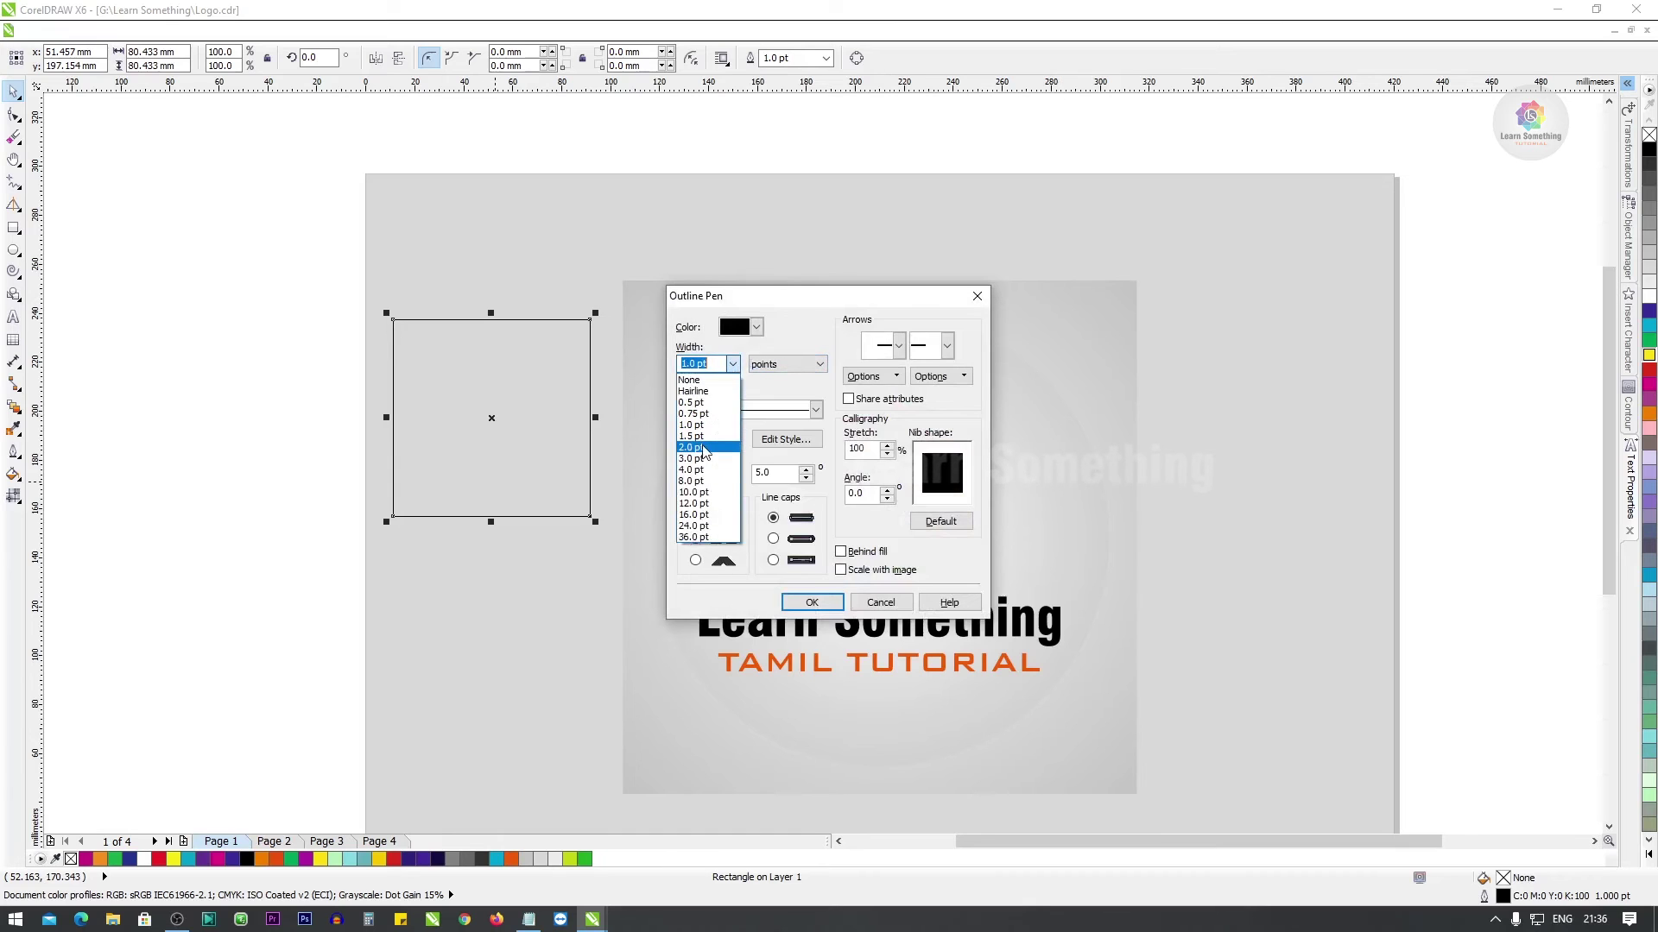
click(706, 447)
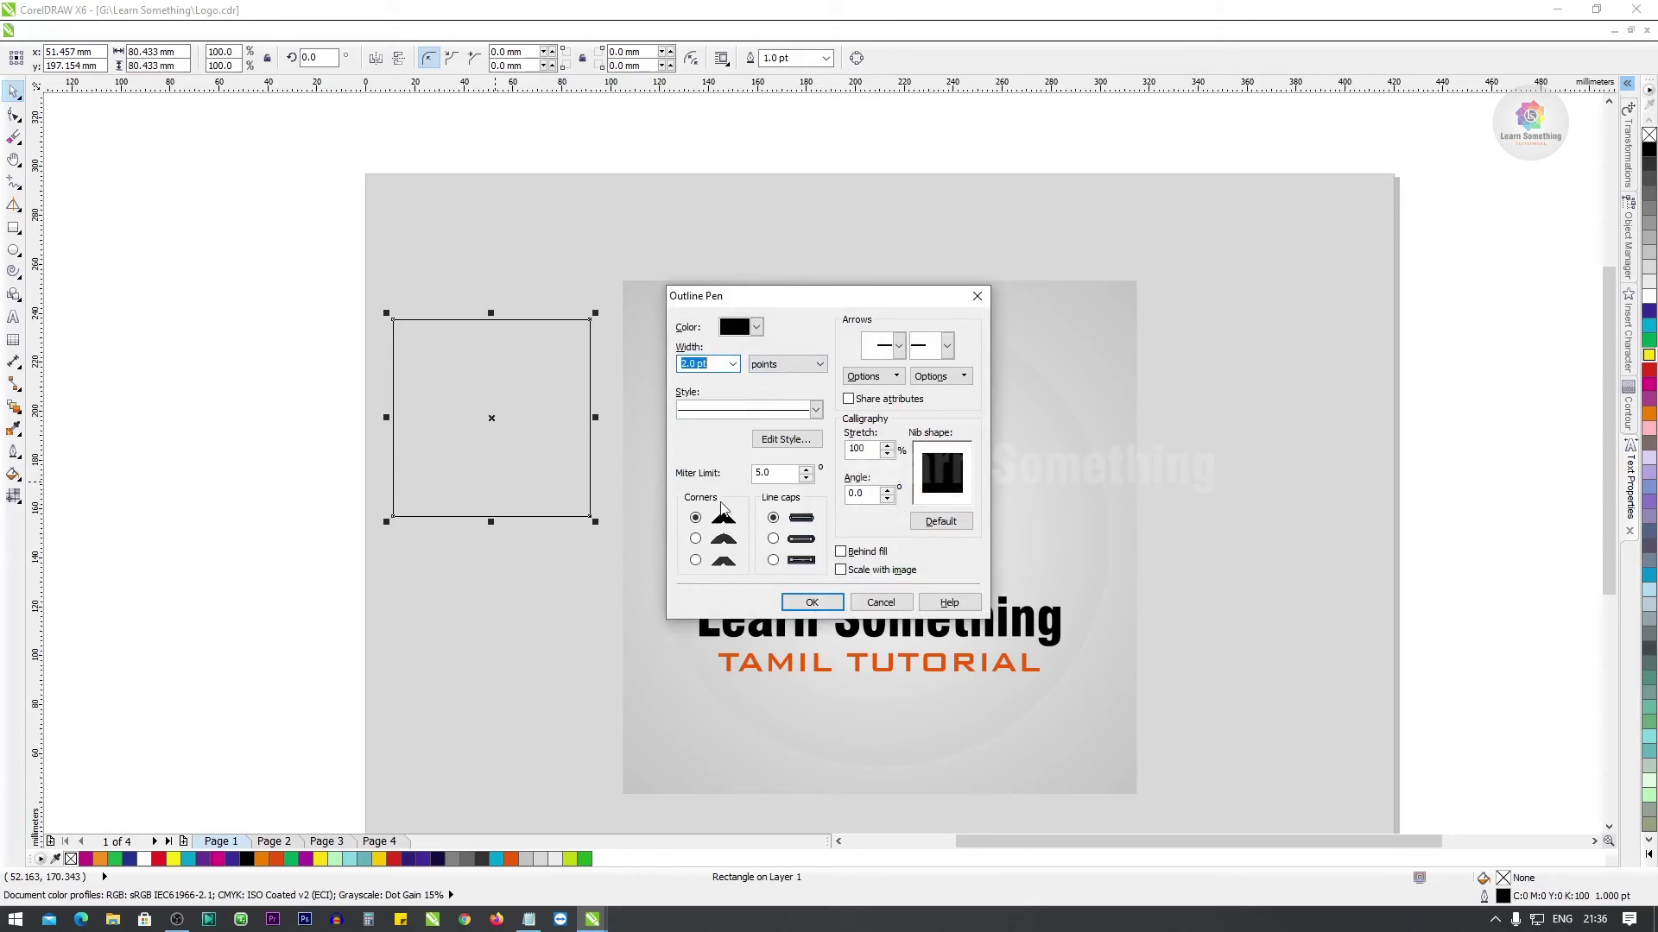
click(812, 602)
Undo the square's outline width change and redo it to compare the two outlines.
key(ctrl+z)
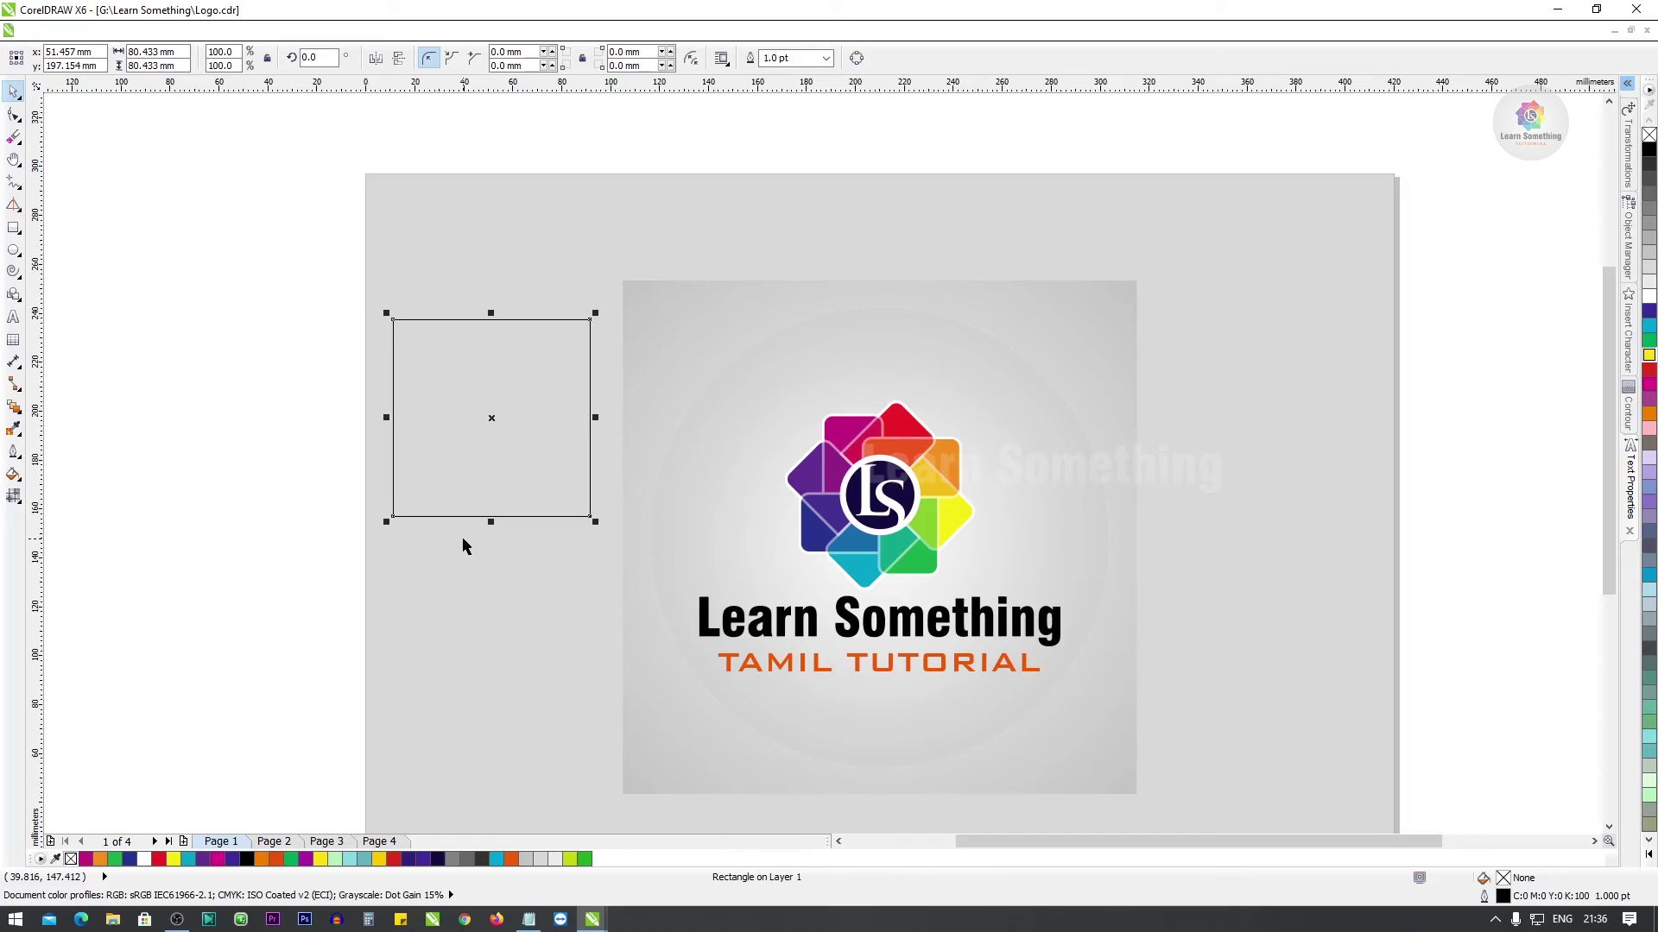
key(ctrl+shift+z)
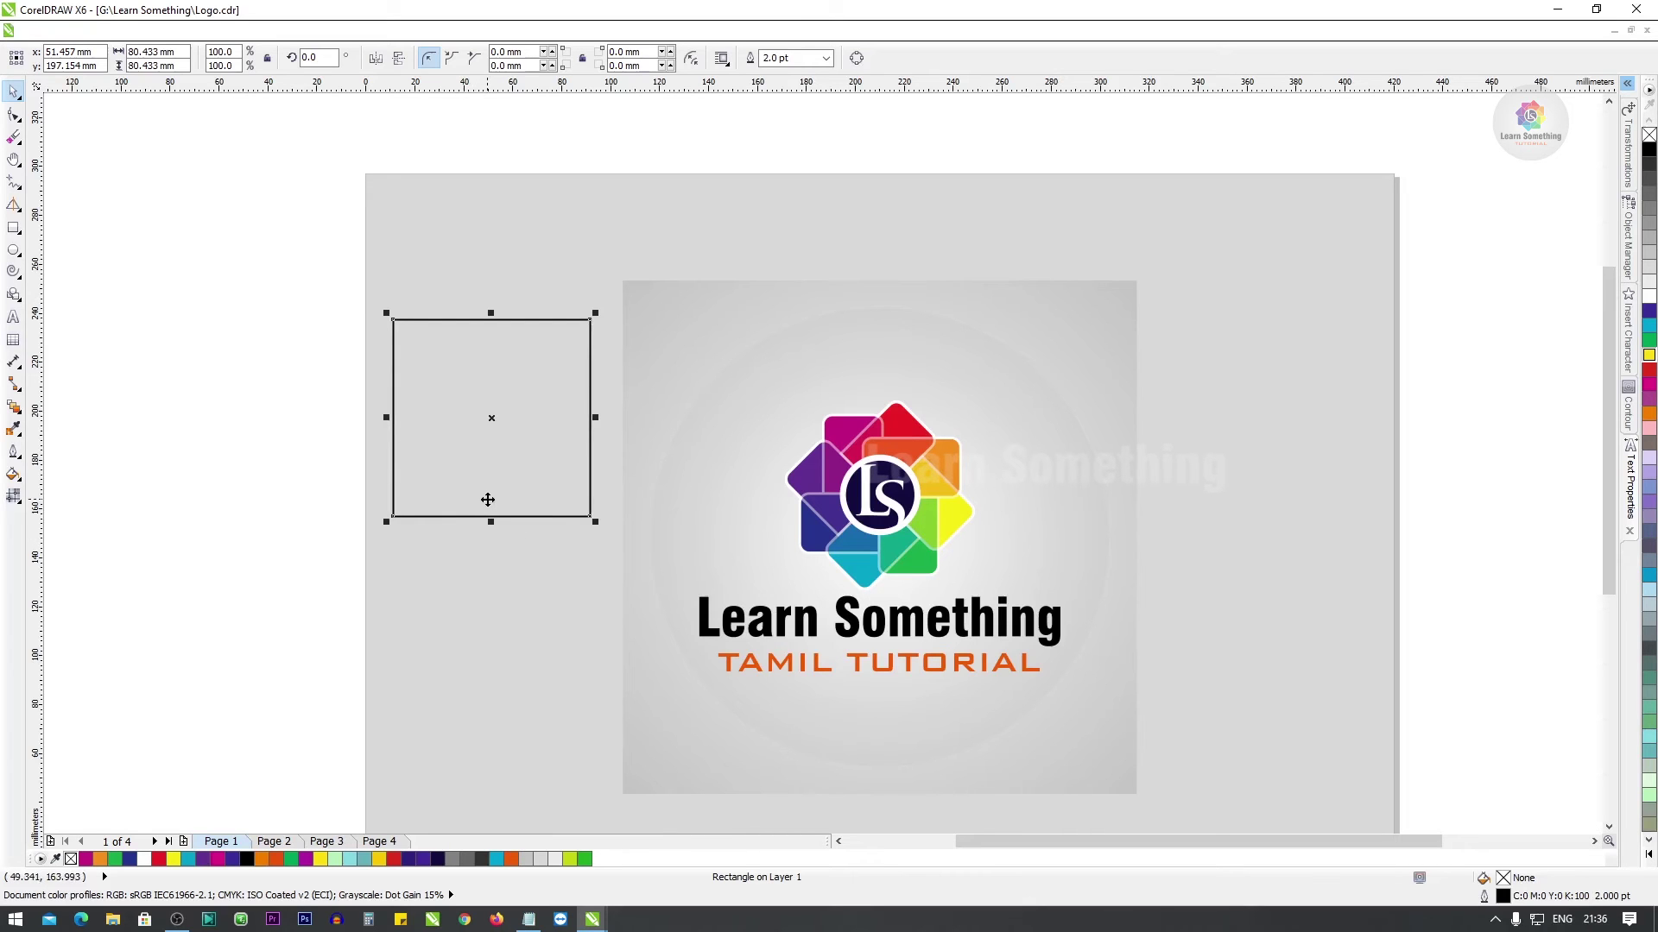
click(251, 407)
Review the square's Outline Pen settings and close them without applying changes.
click(549, 455)
key(F12)
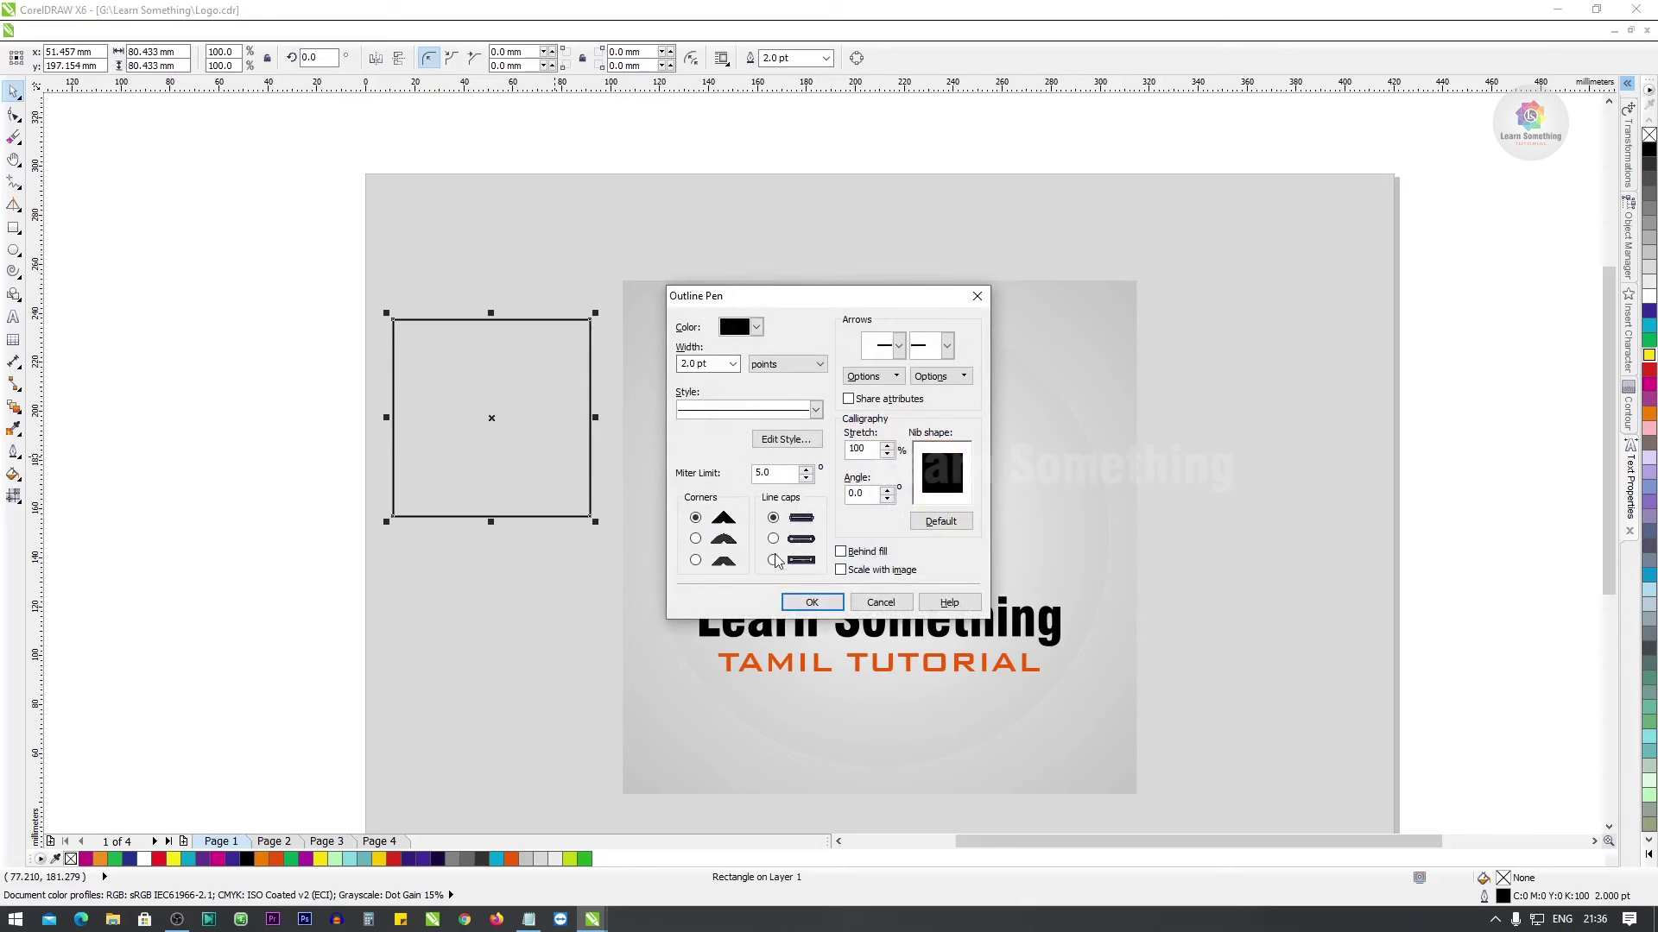
click(893, 608)
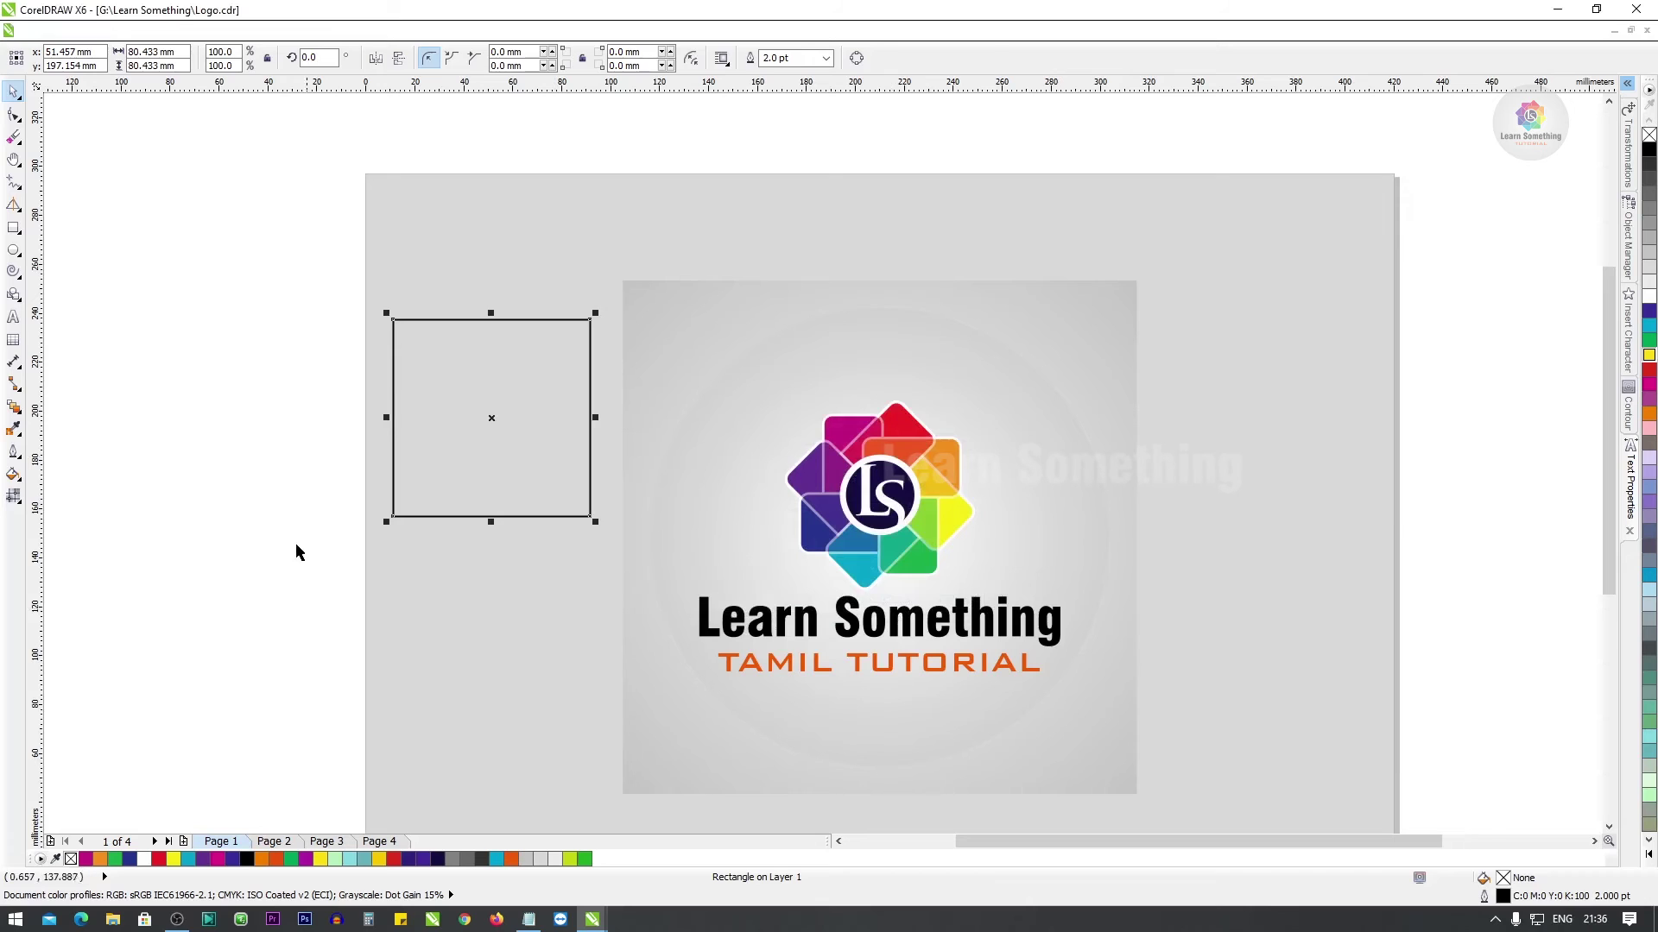
Delete the square beside the logo.
click(265, 551)
click(421, 417)
key(Delete)
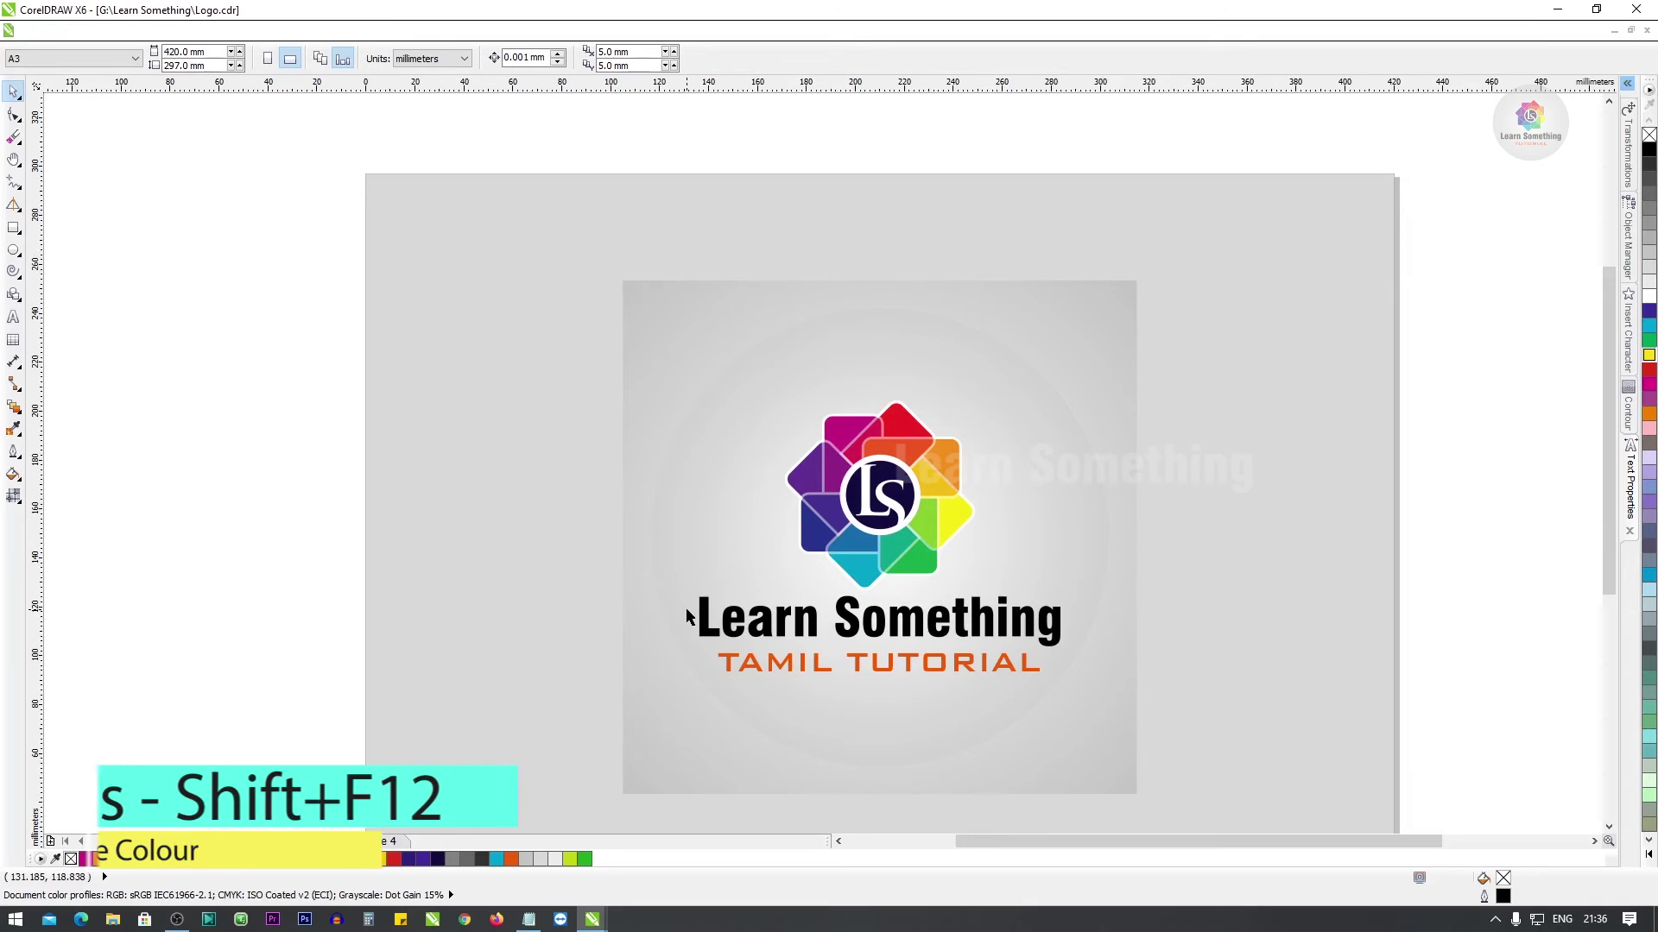
Give the gray background square behind the logo a cyan outline color (C100 M0 Y0 K0).
click(699, 289)
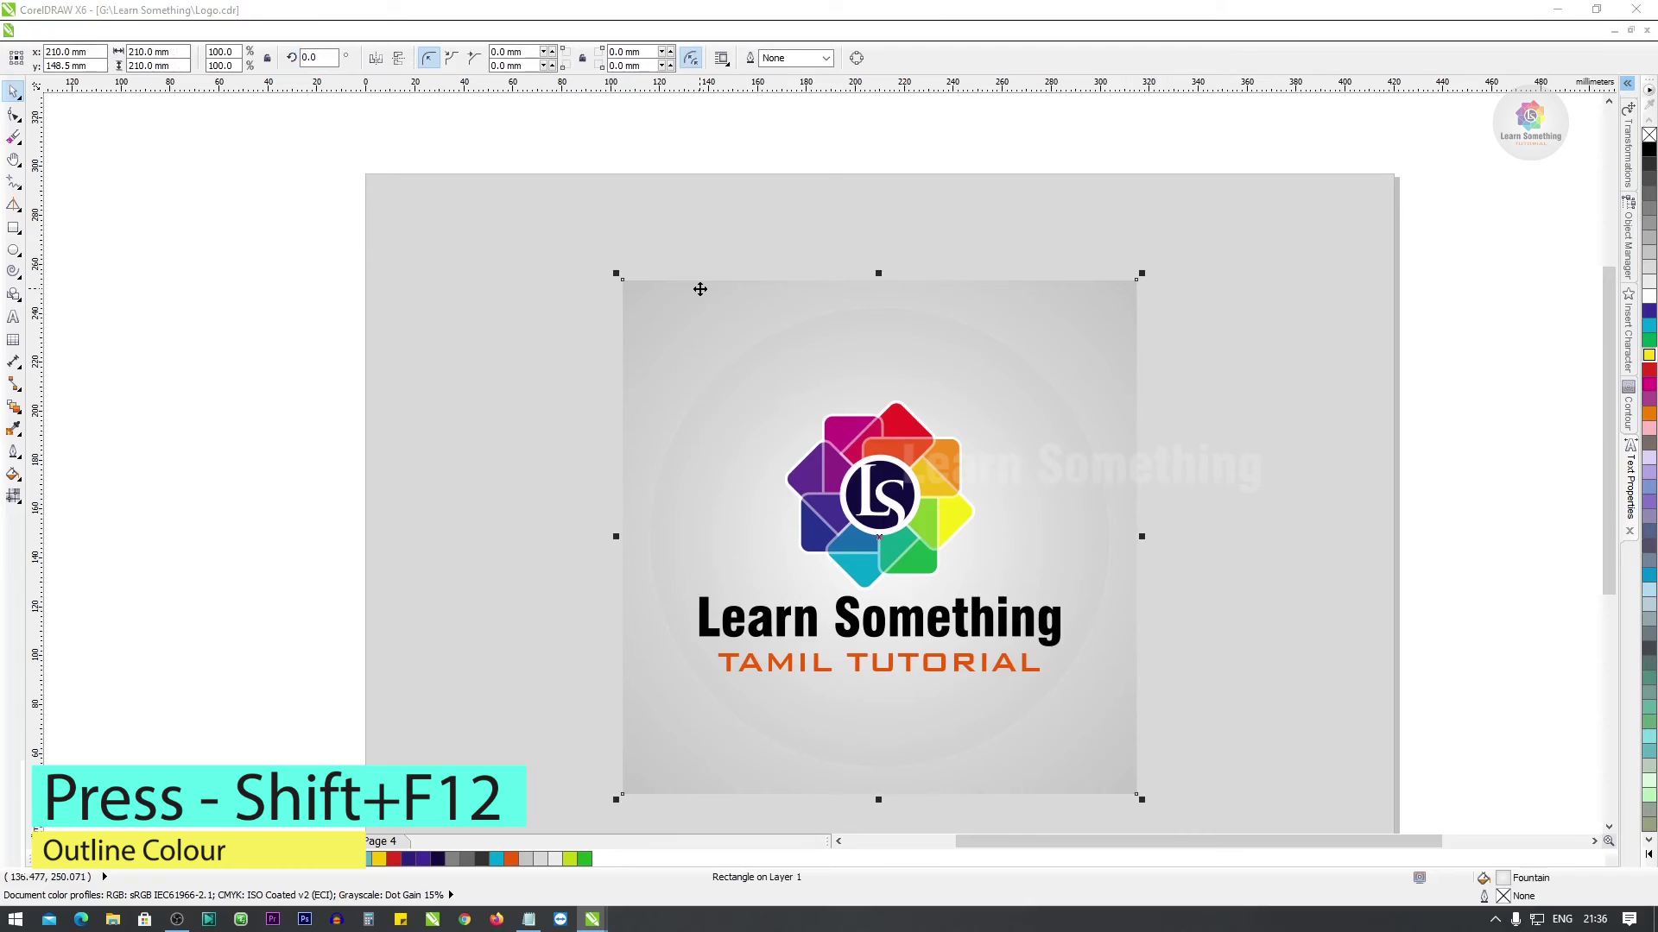
key(shift+F12)
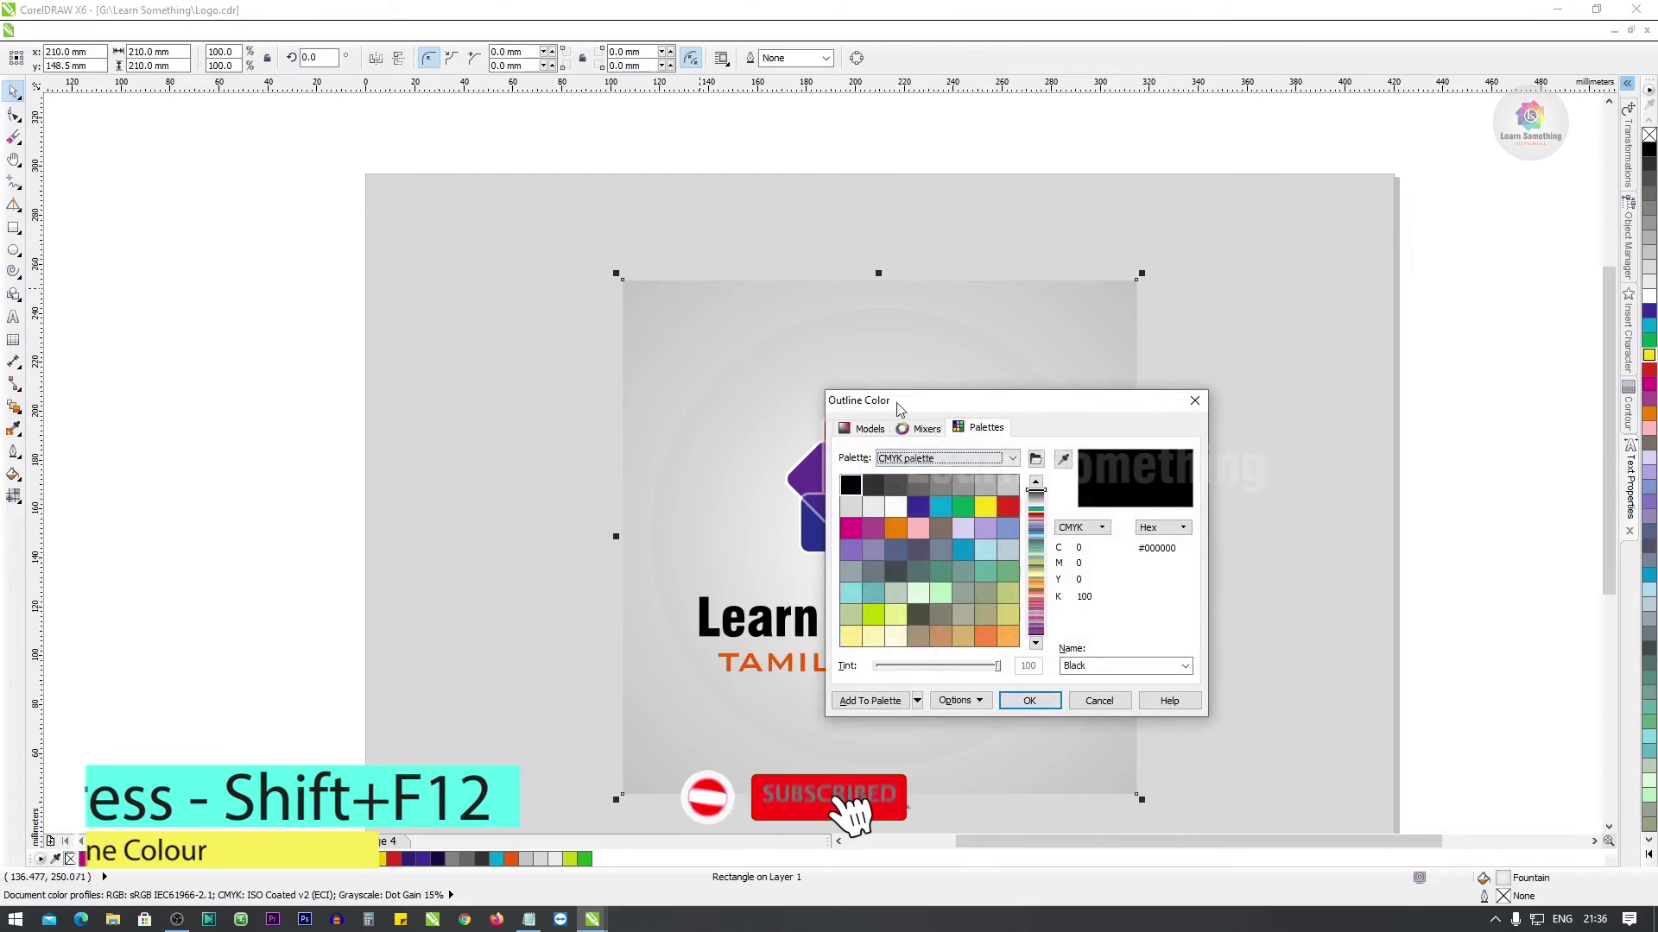
click(1063, 459)
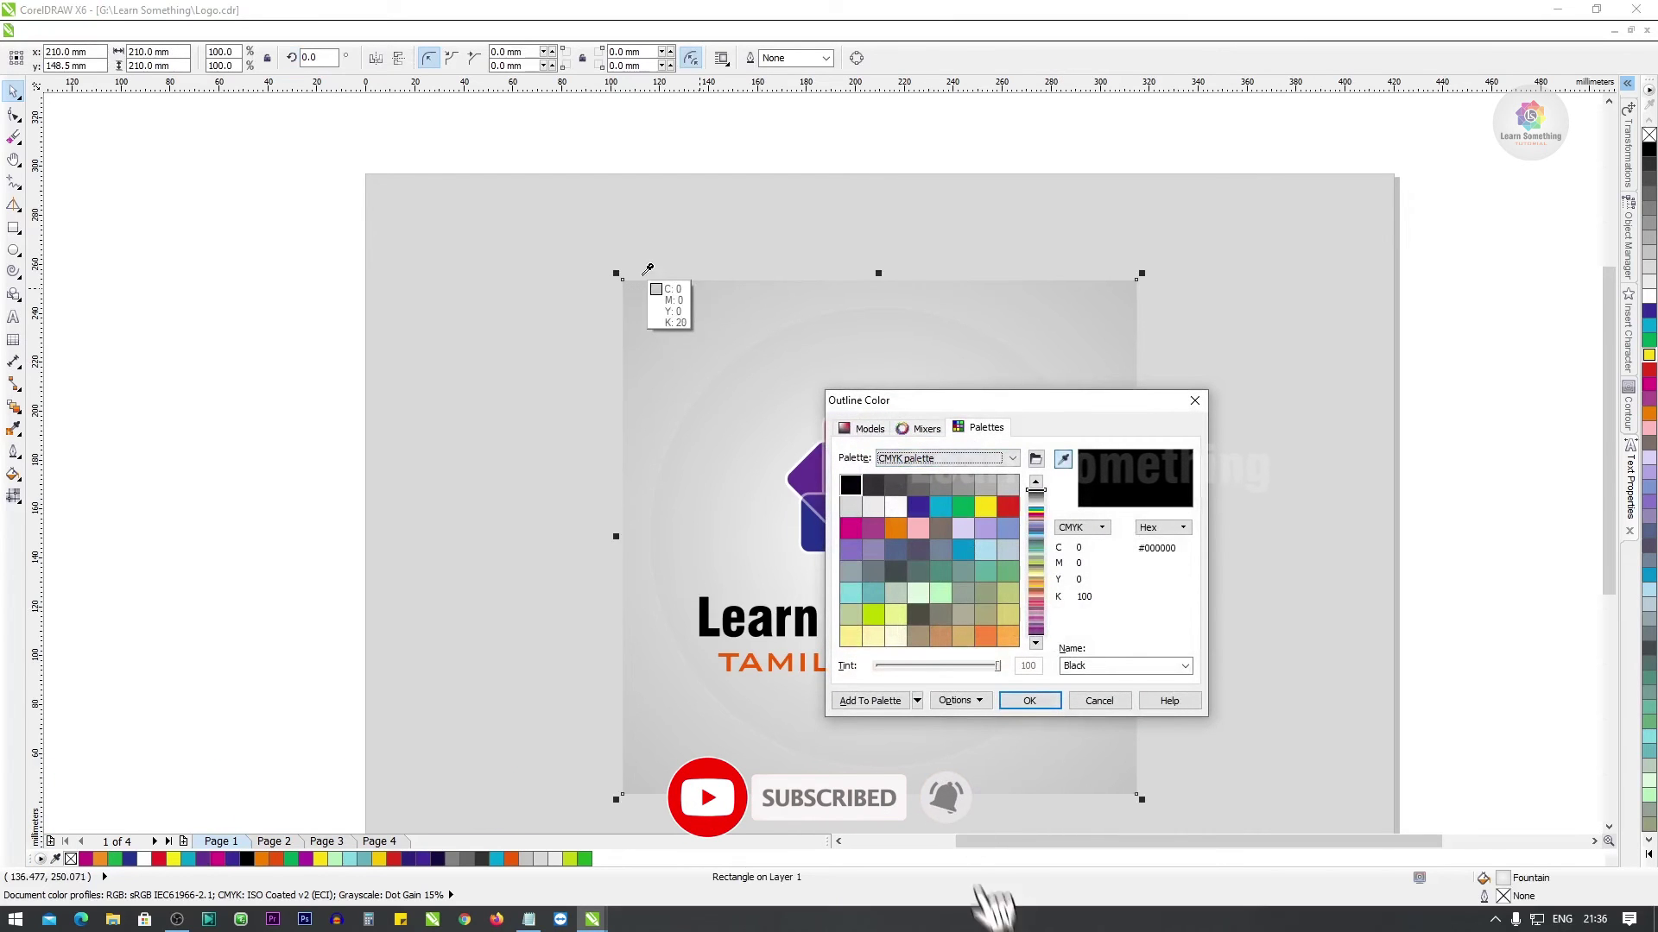
click(962, 549)
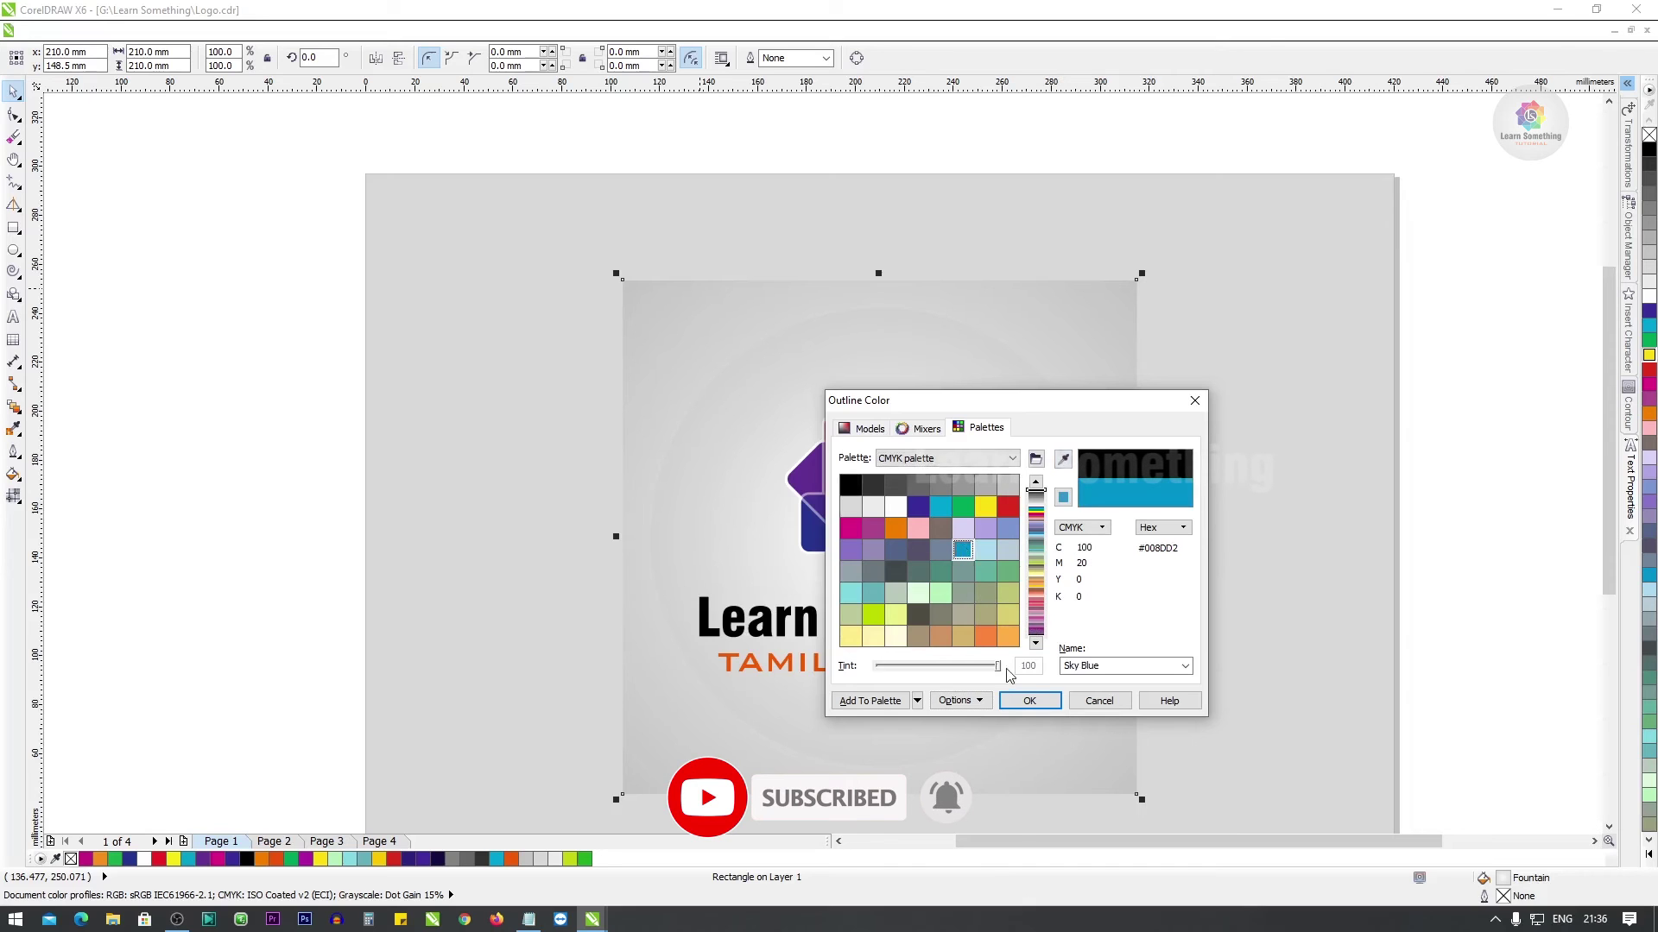
click(1027, 701)
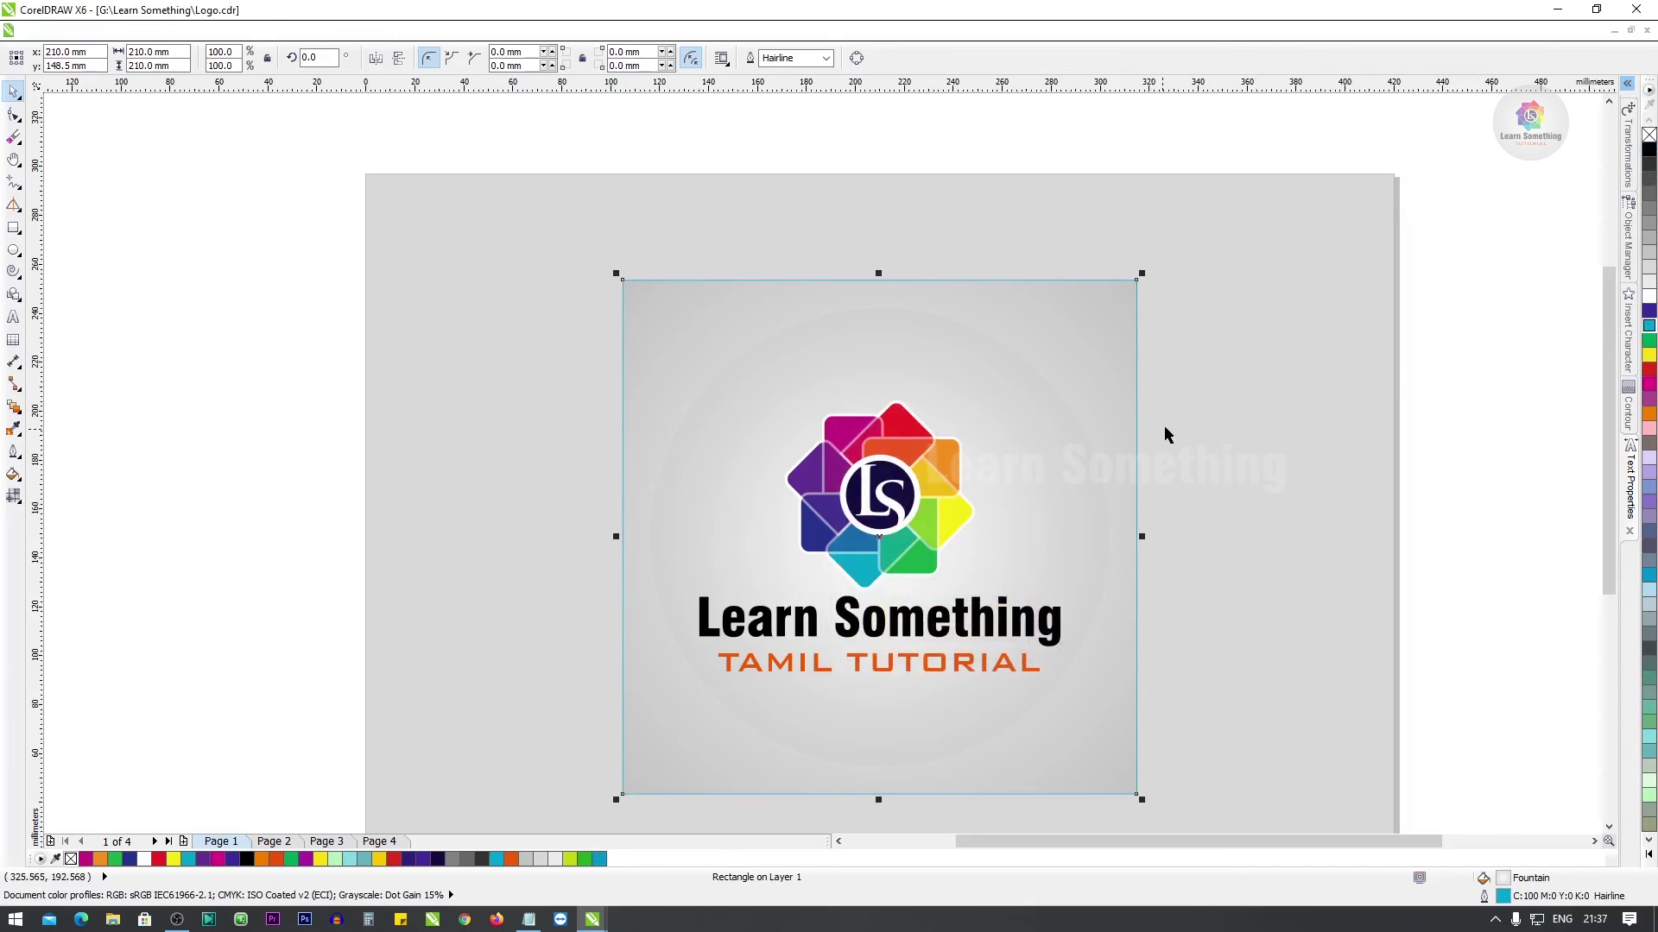
Change the background square's outline color to dark teal, C96 M48 Y31 K72, using the CMYK color model.
key(F12)
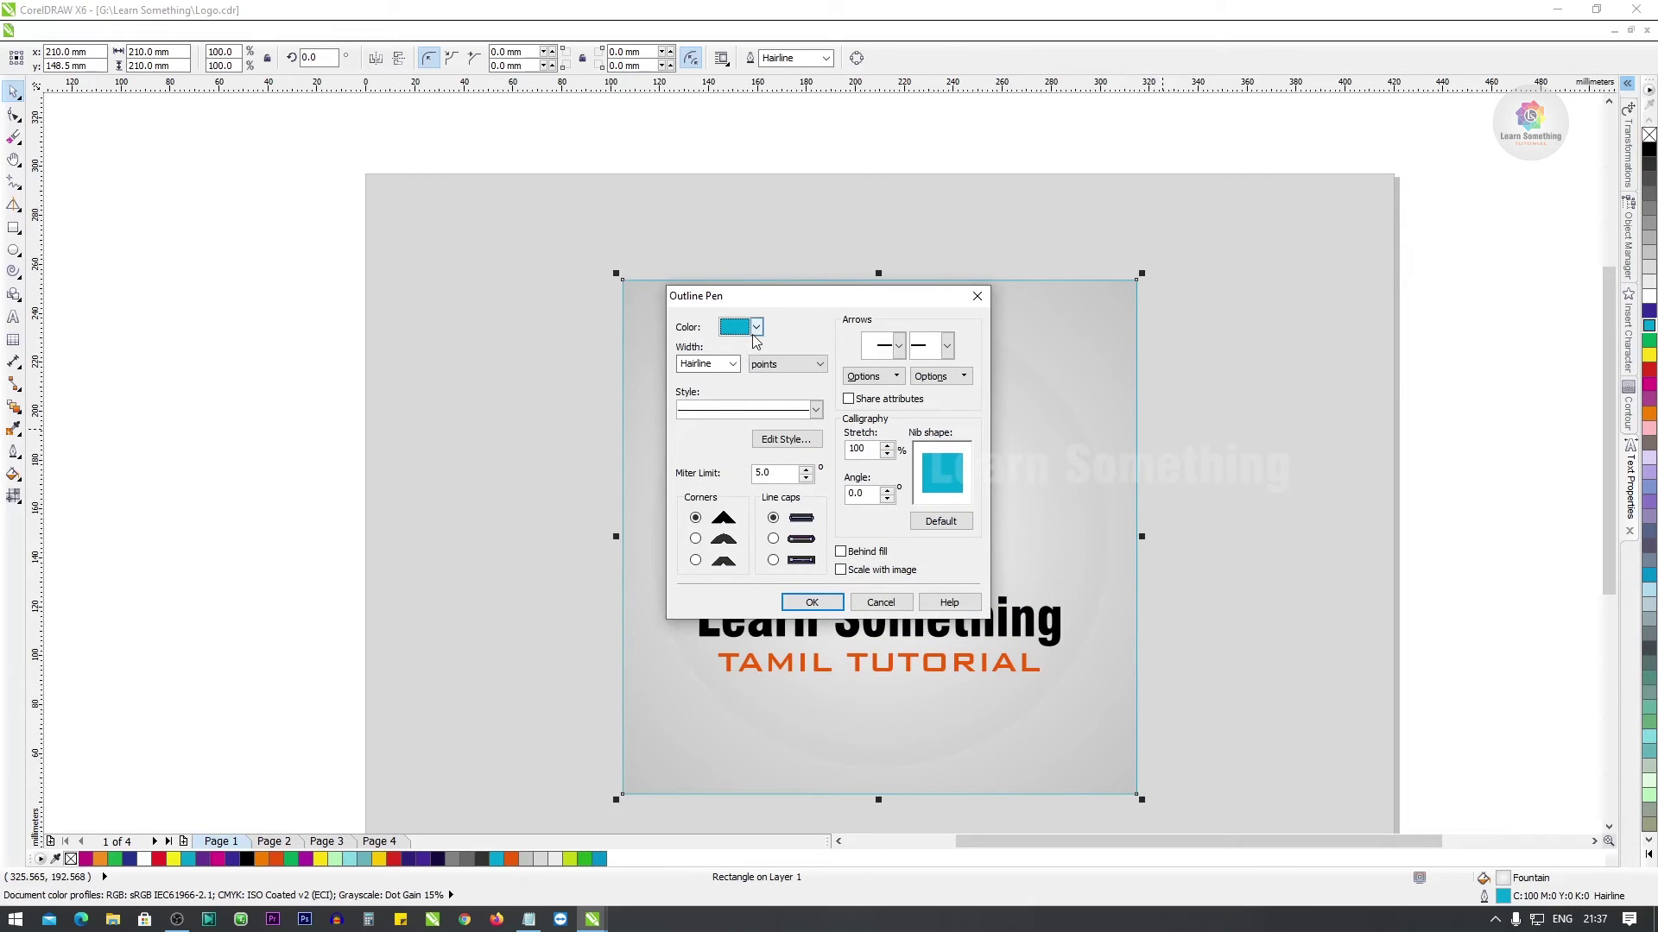
key(Escape)
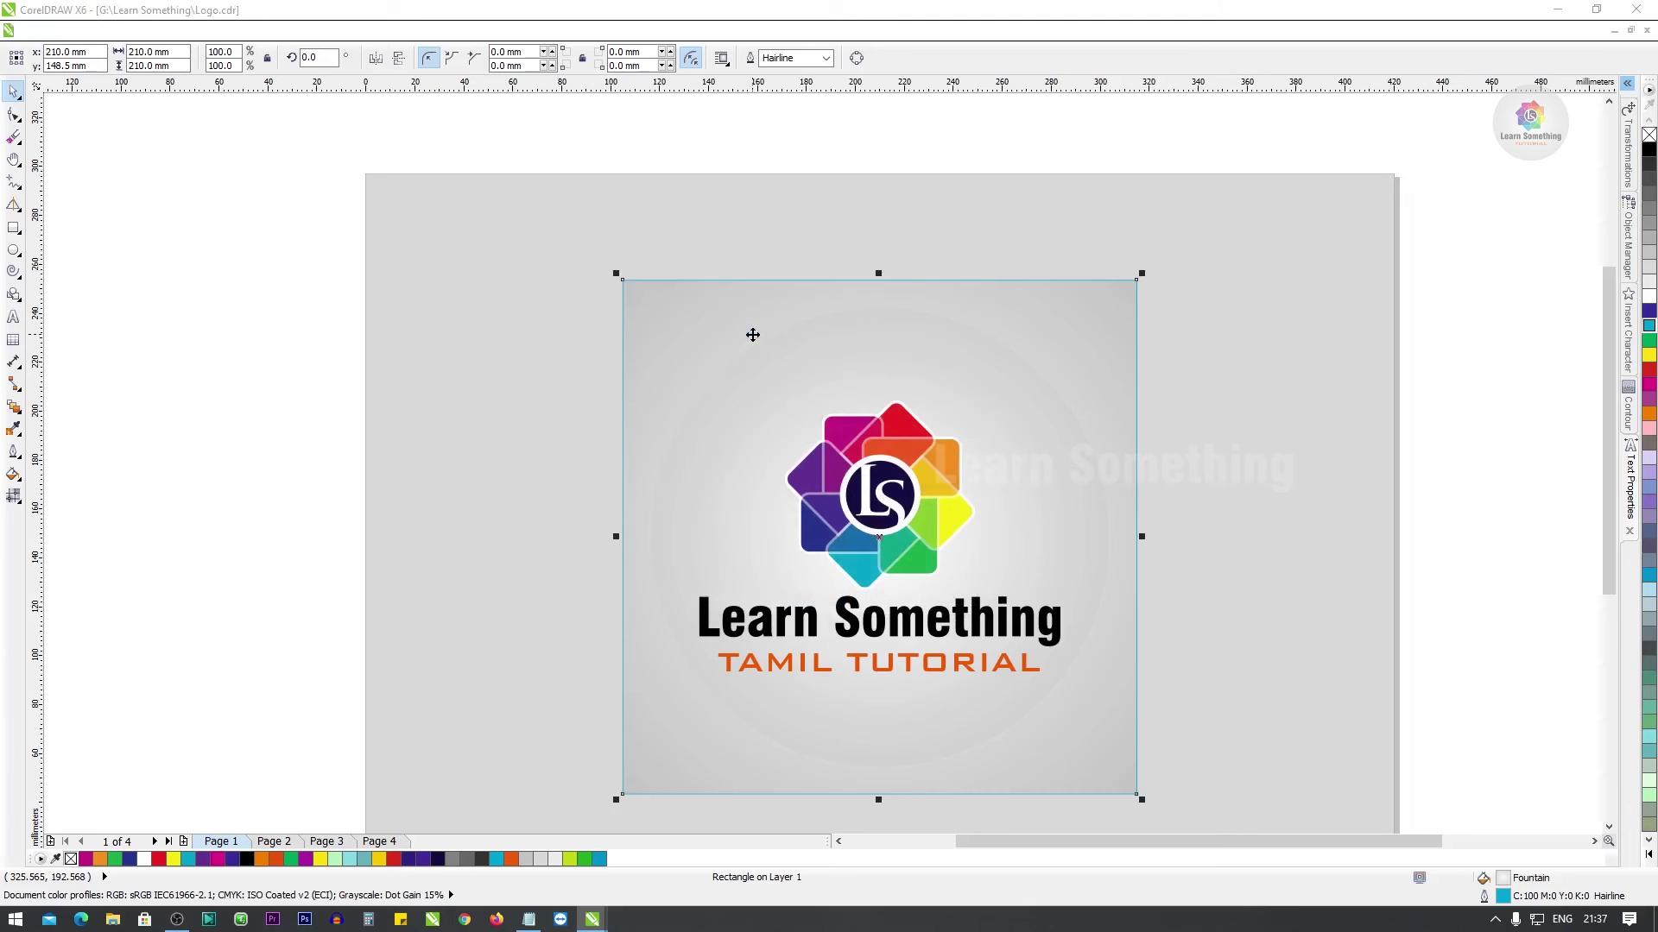
key(shift+F12)
click(861, 427)
click(972, 622)
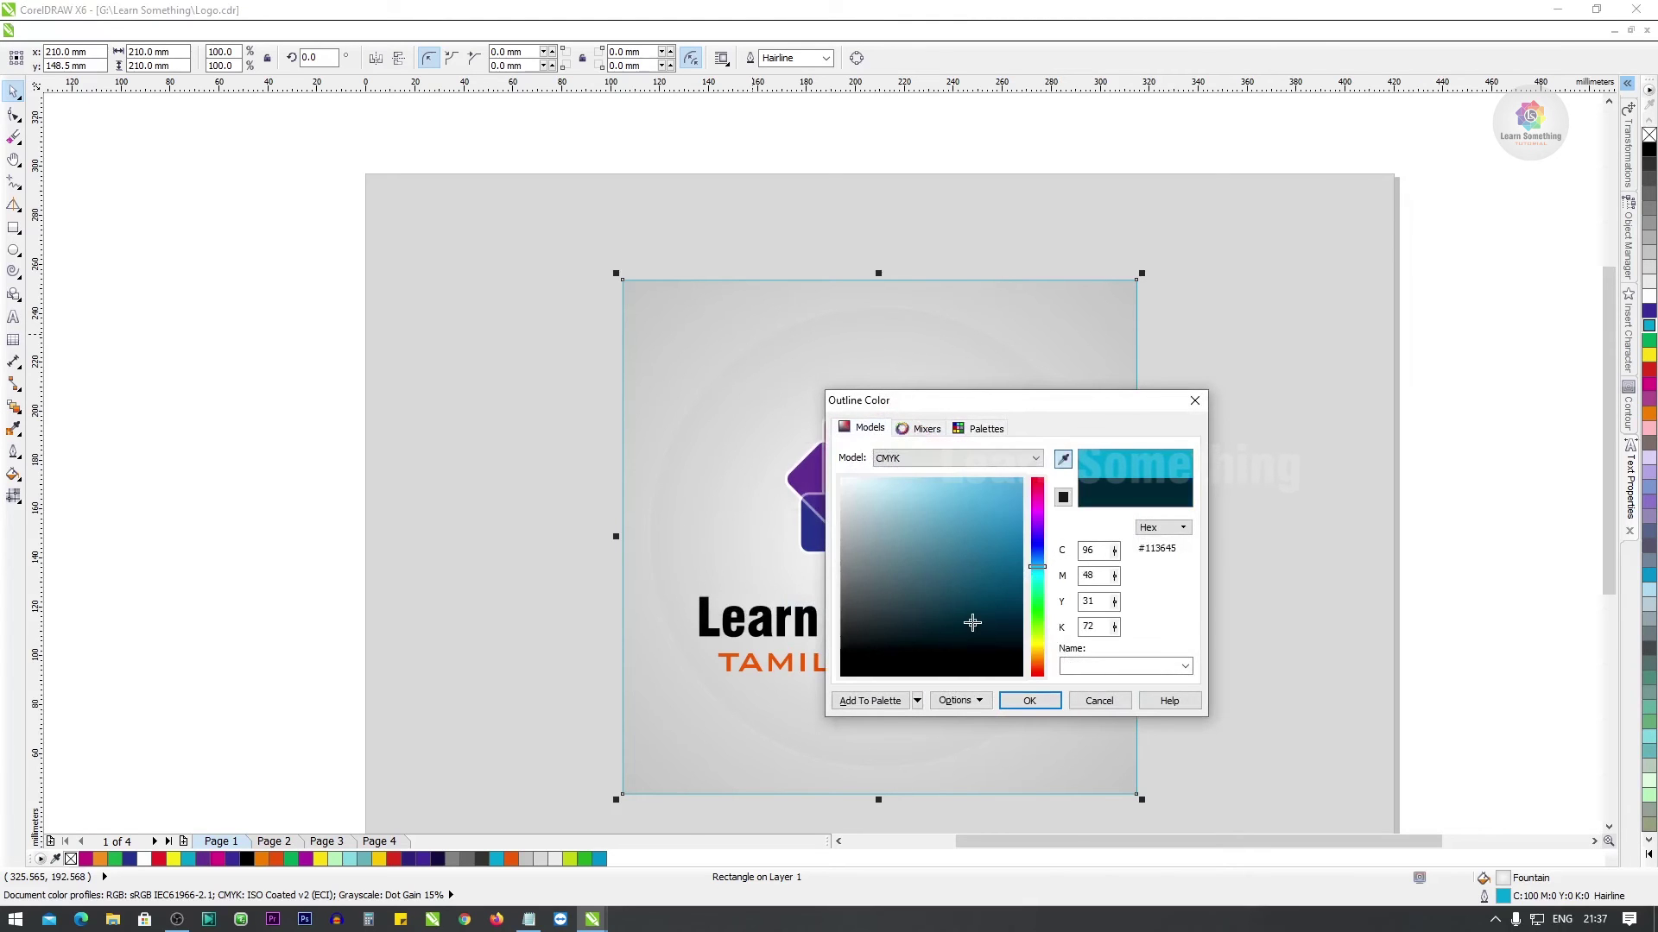
click(1021, 702)
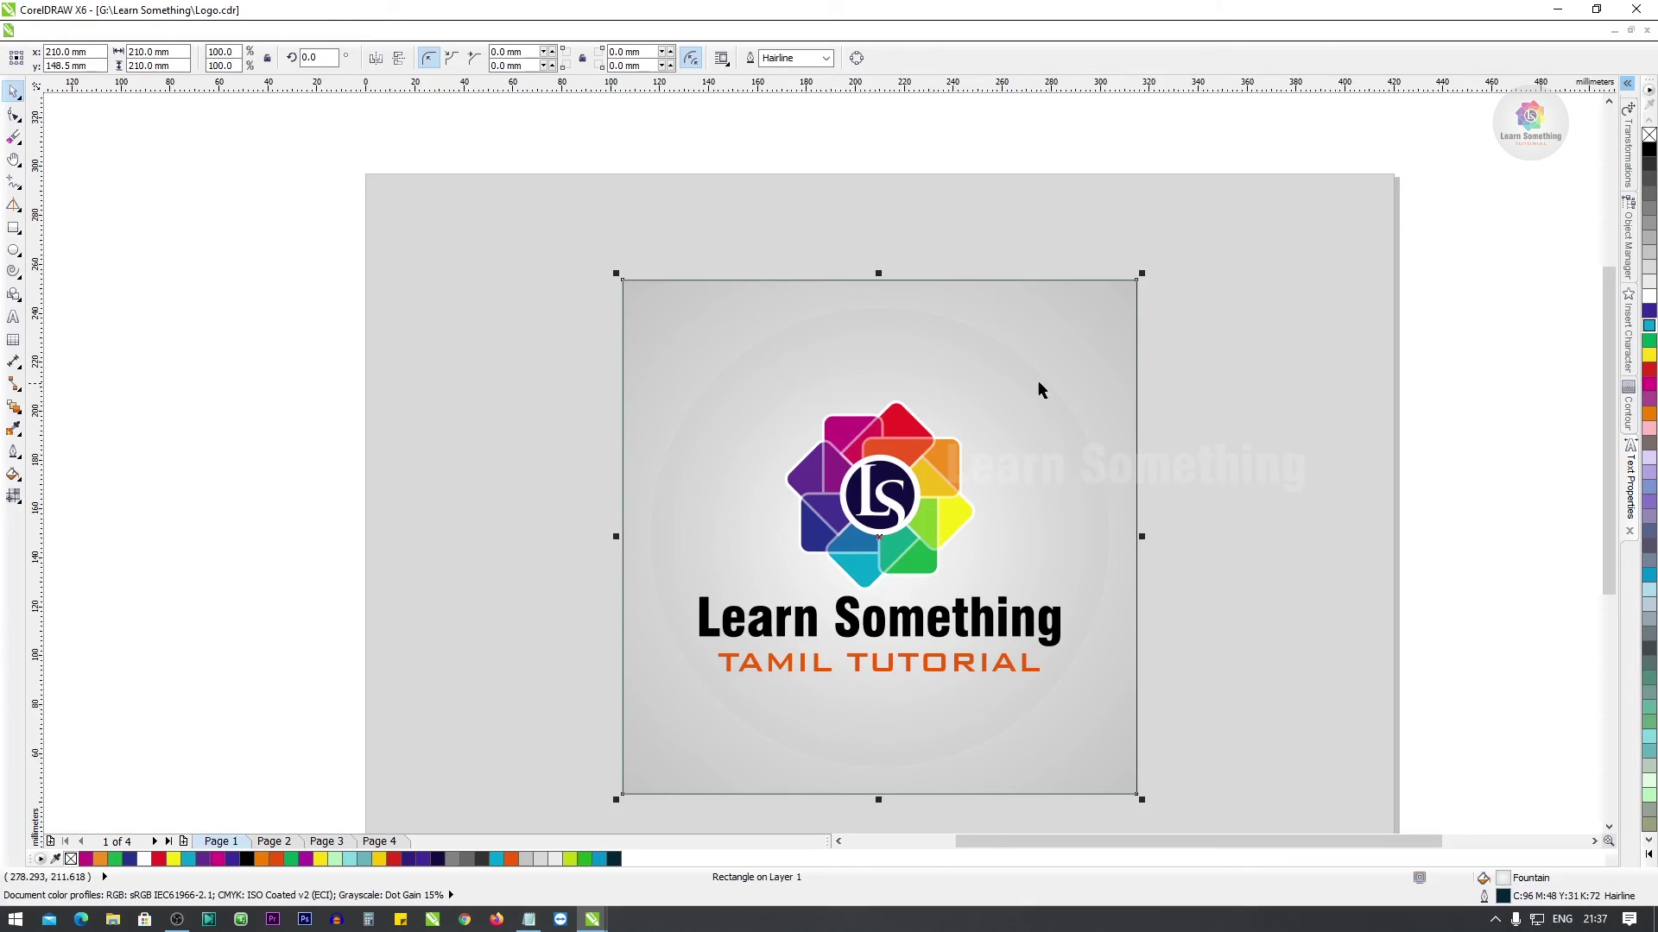
Undo both outline color changes on the background square.
key(ctrl+z)
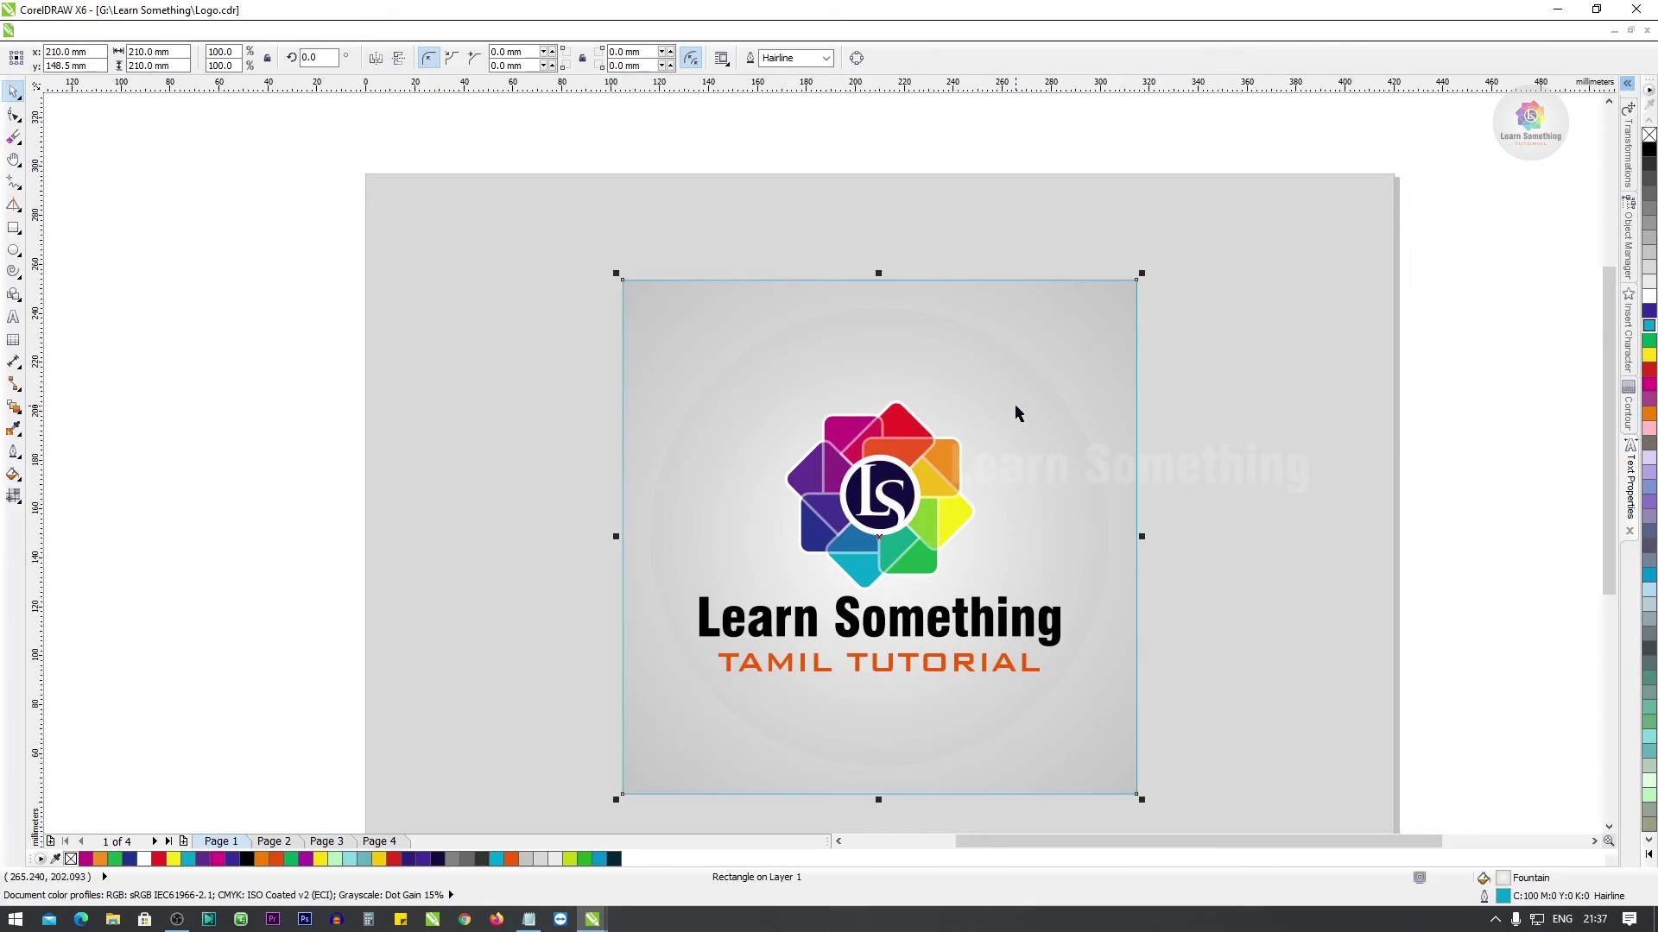
key(ctrl+z)
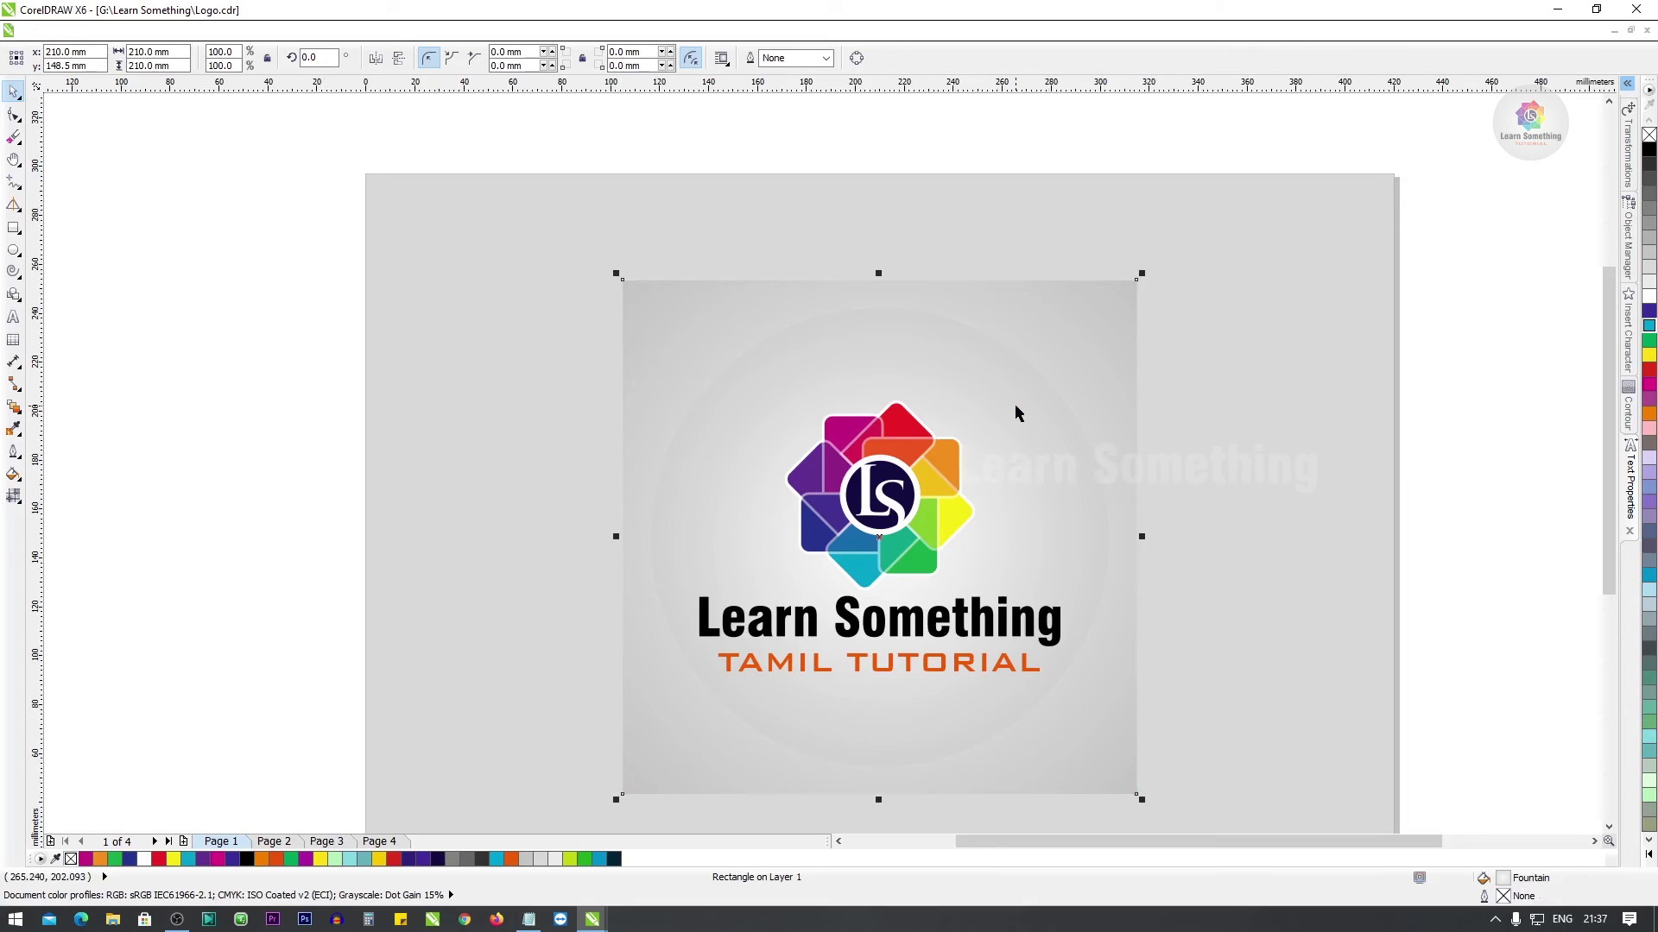
Apply a Conical fountain fill to the large circle behind the logo, with the custom color blend's midpoint at 33%.
click(1041, 376)
click(1007, 401)
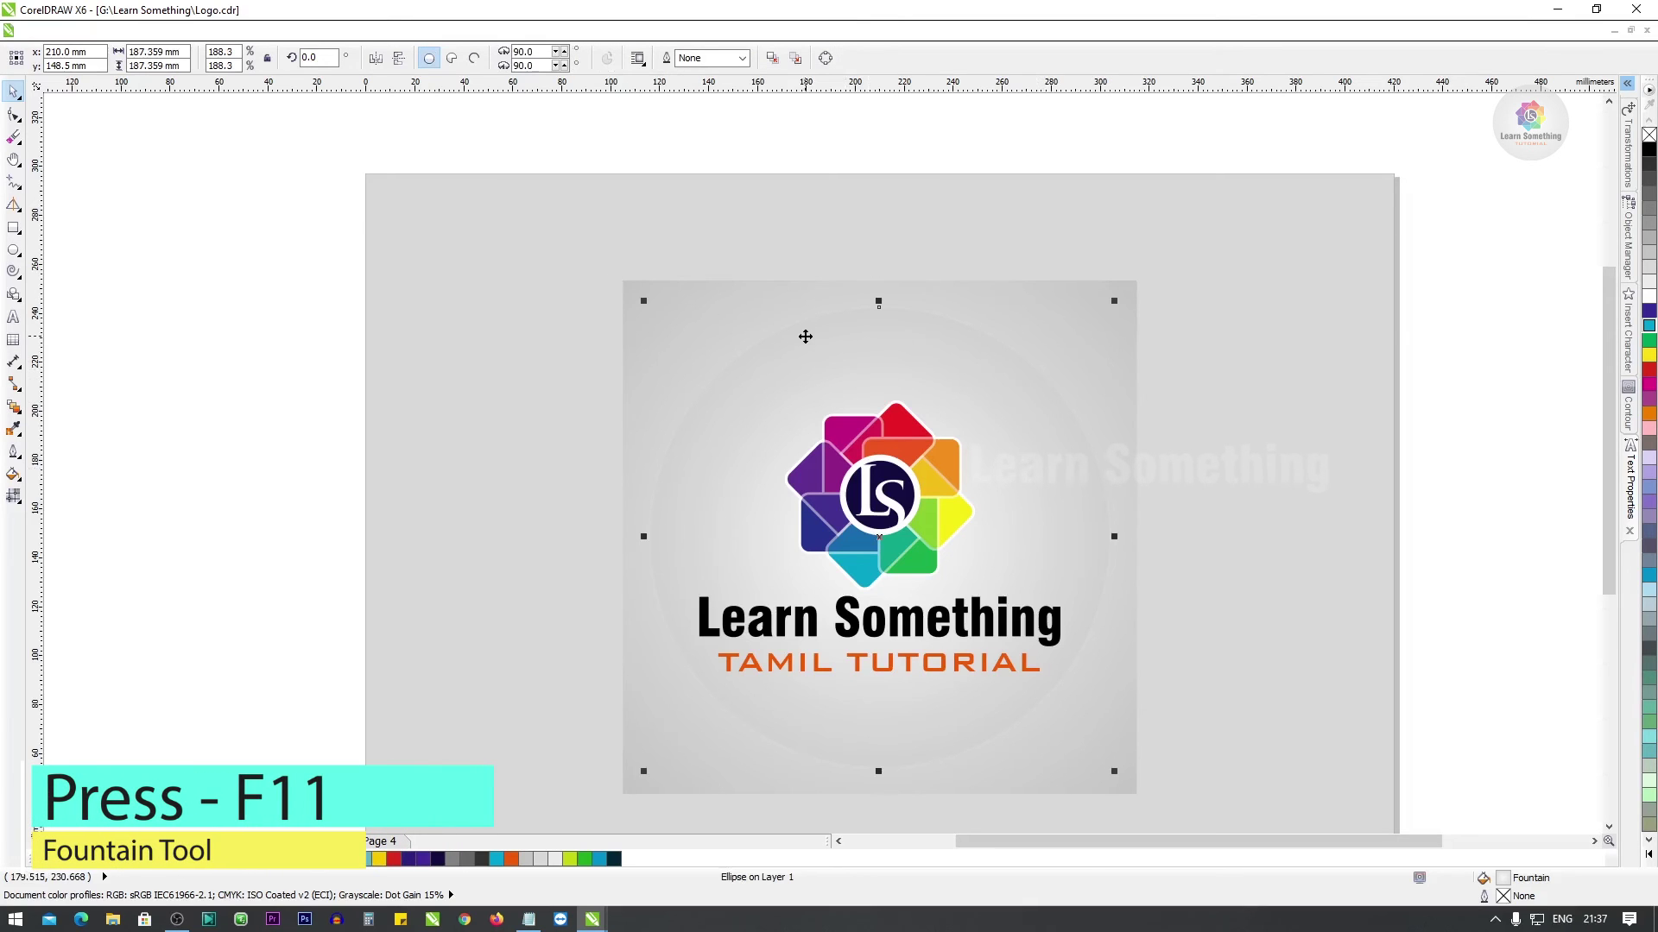
key(F11)
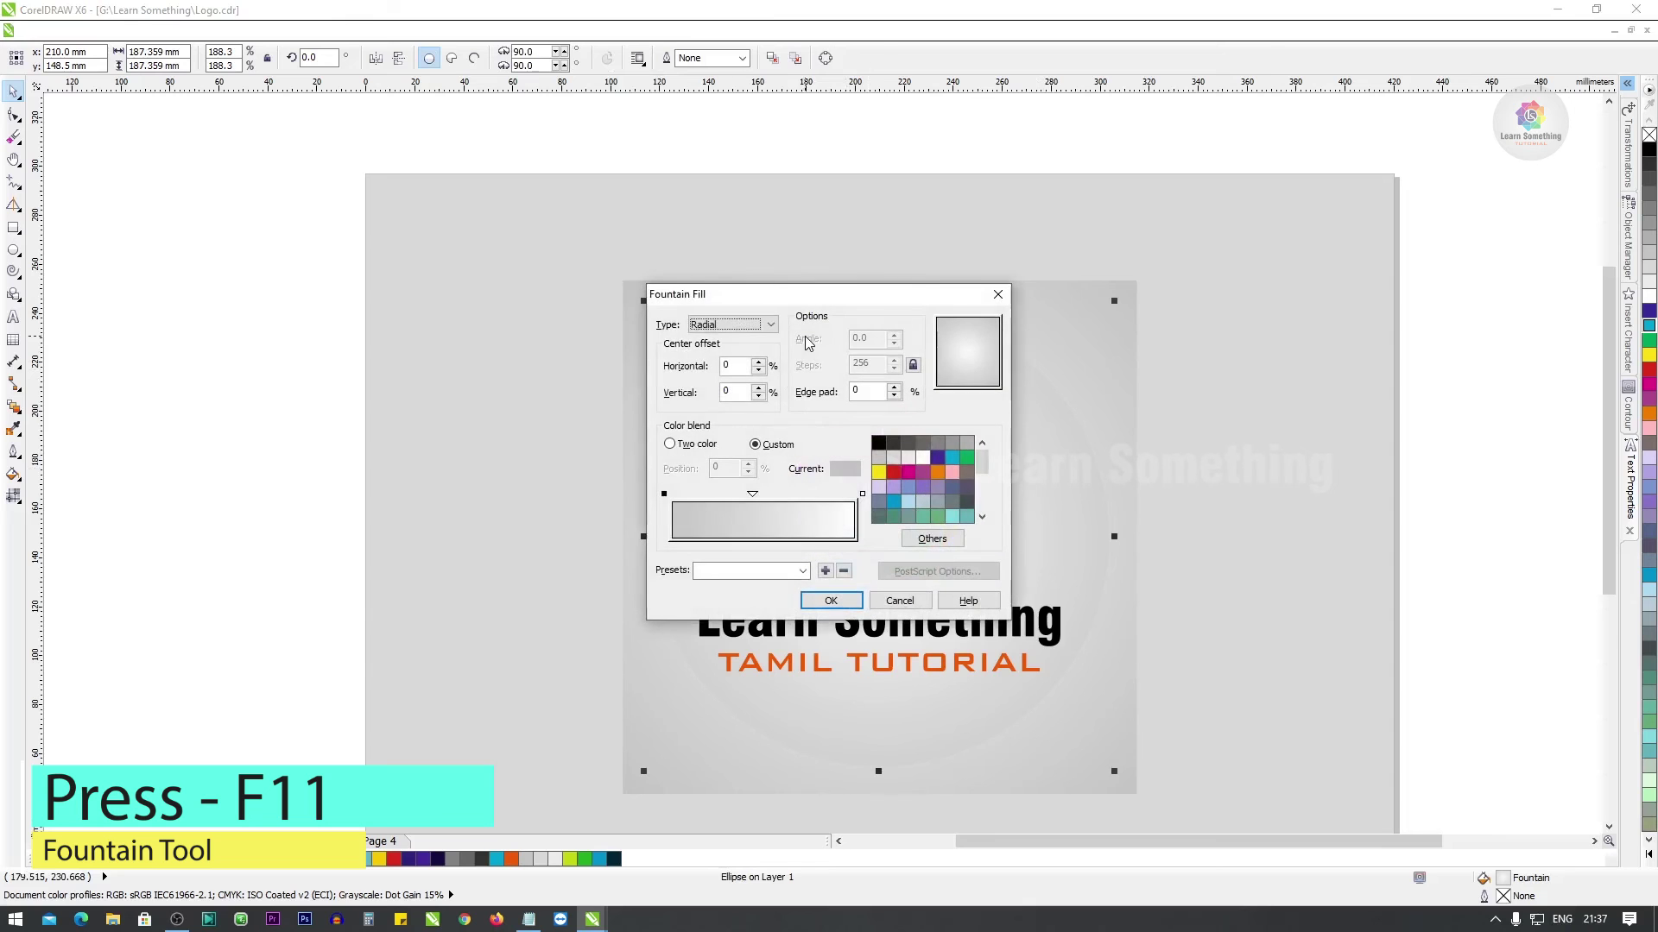
click(707, 332)
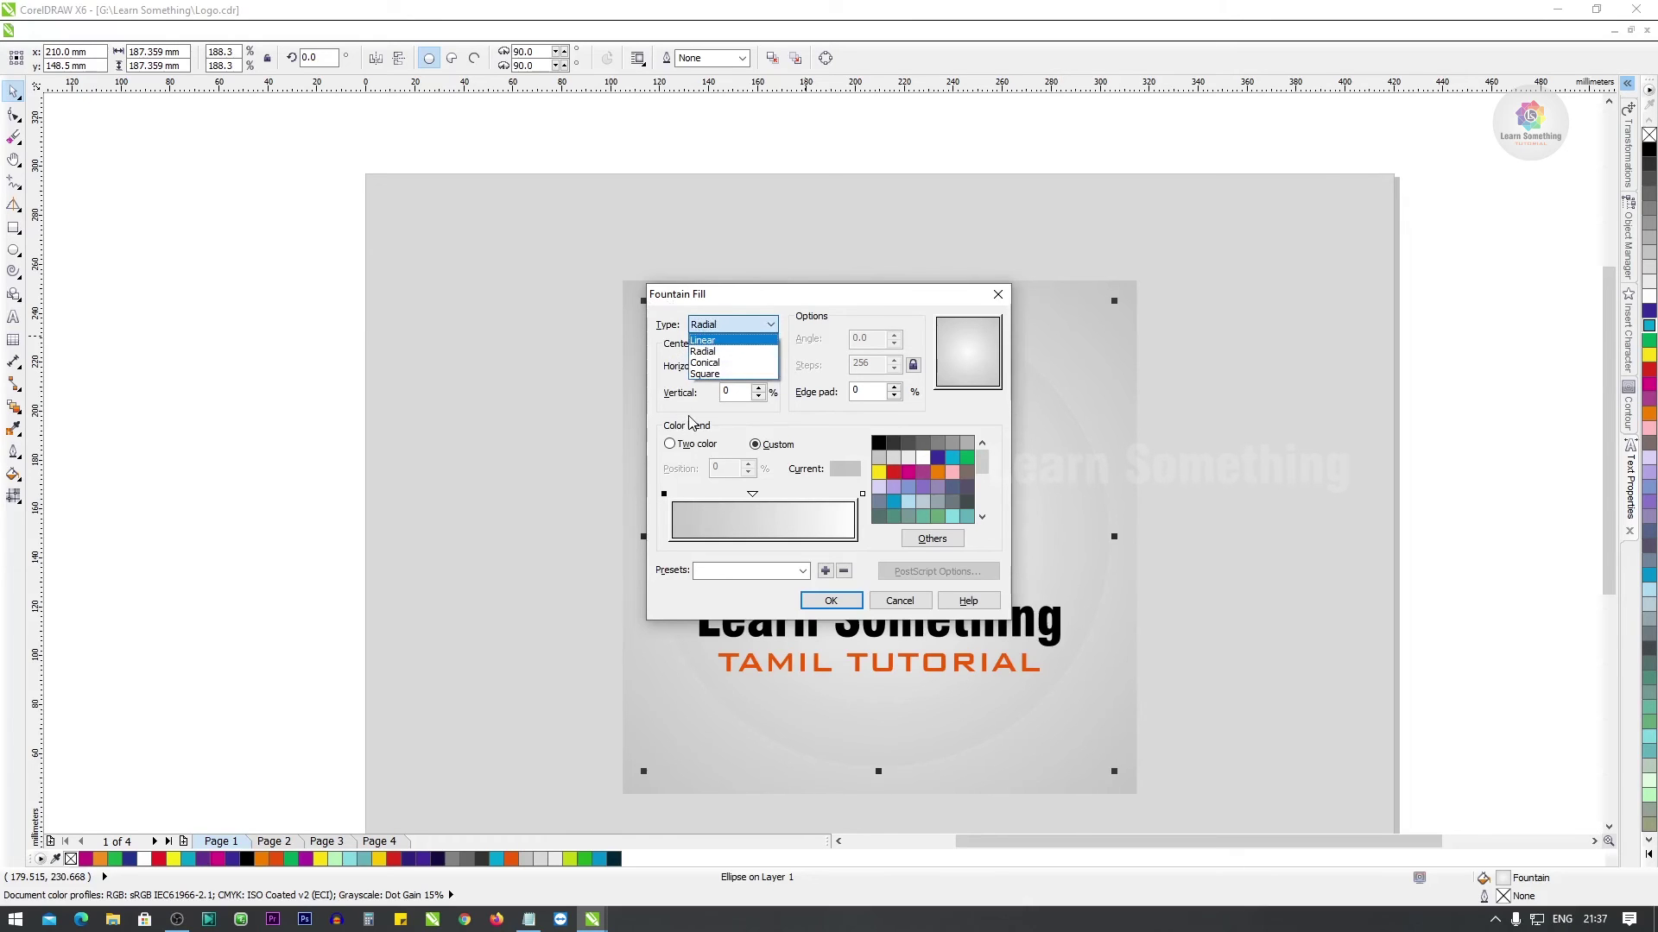
click(713, 354)
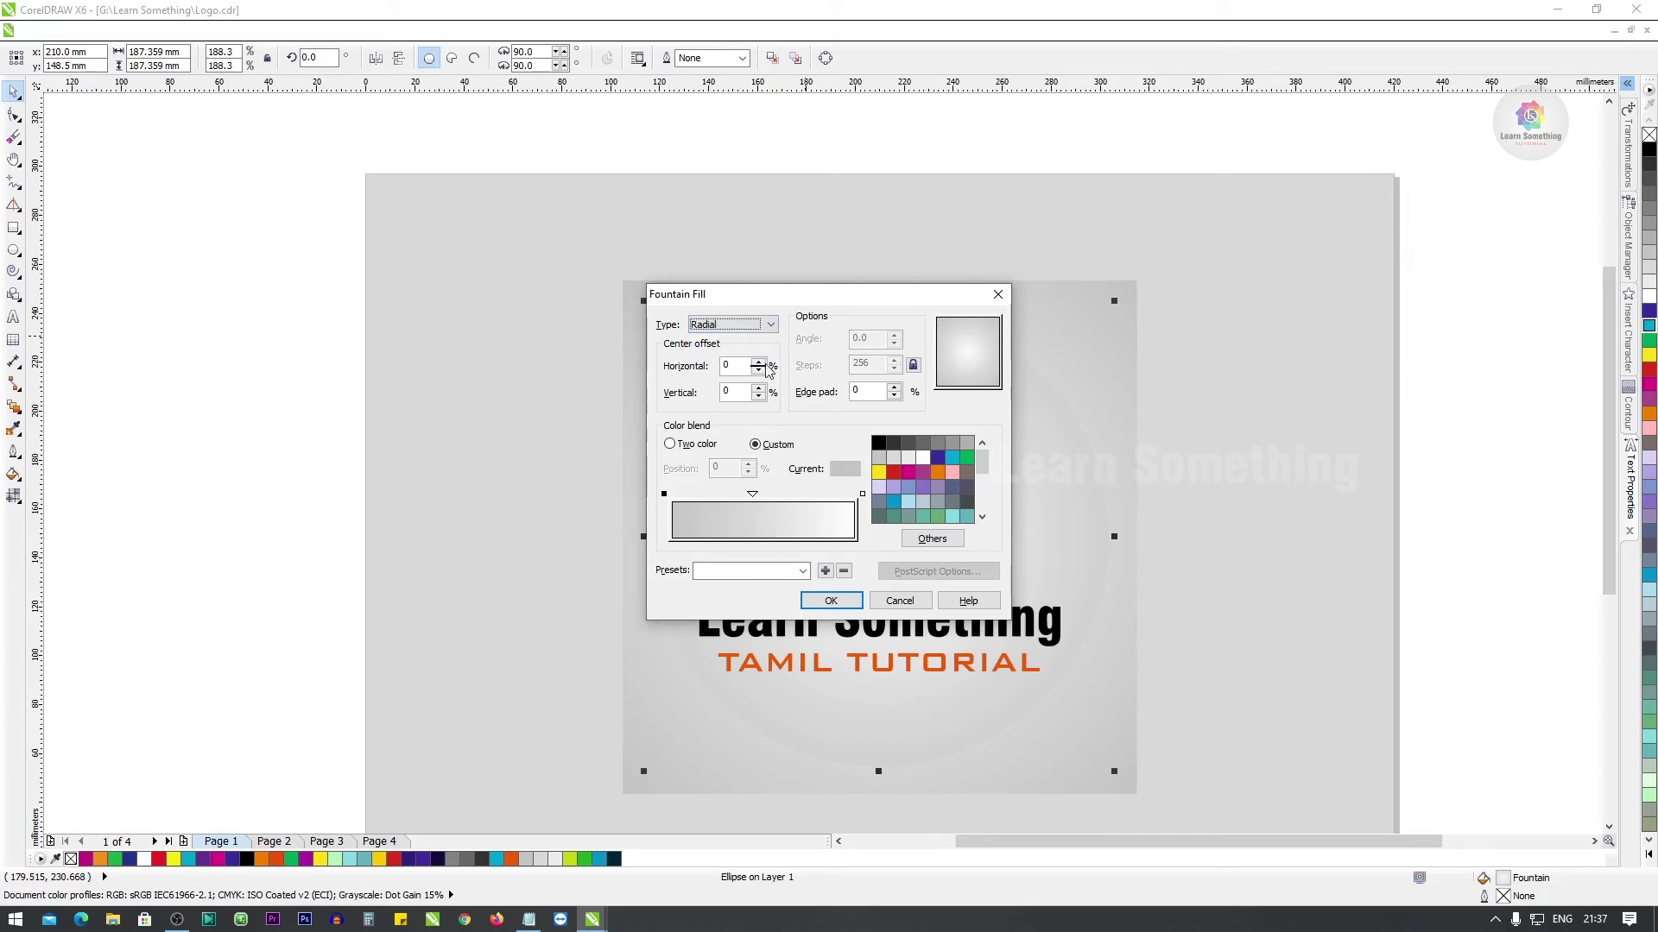
click(741, 331)
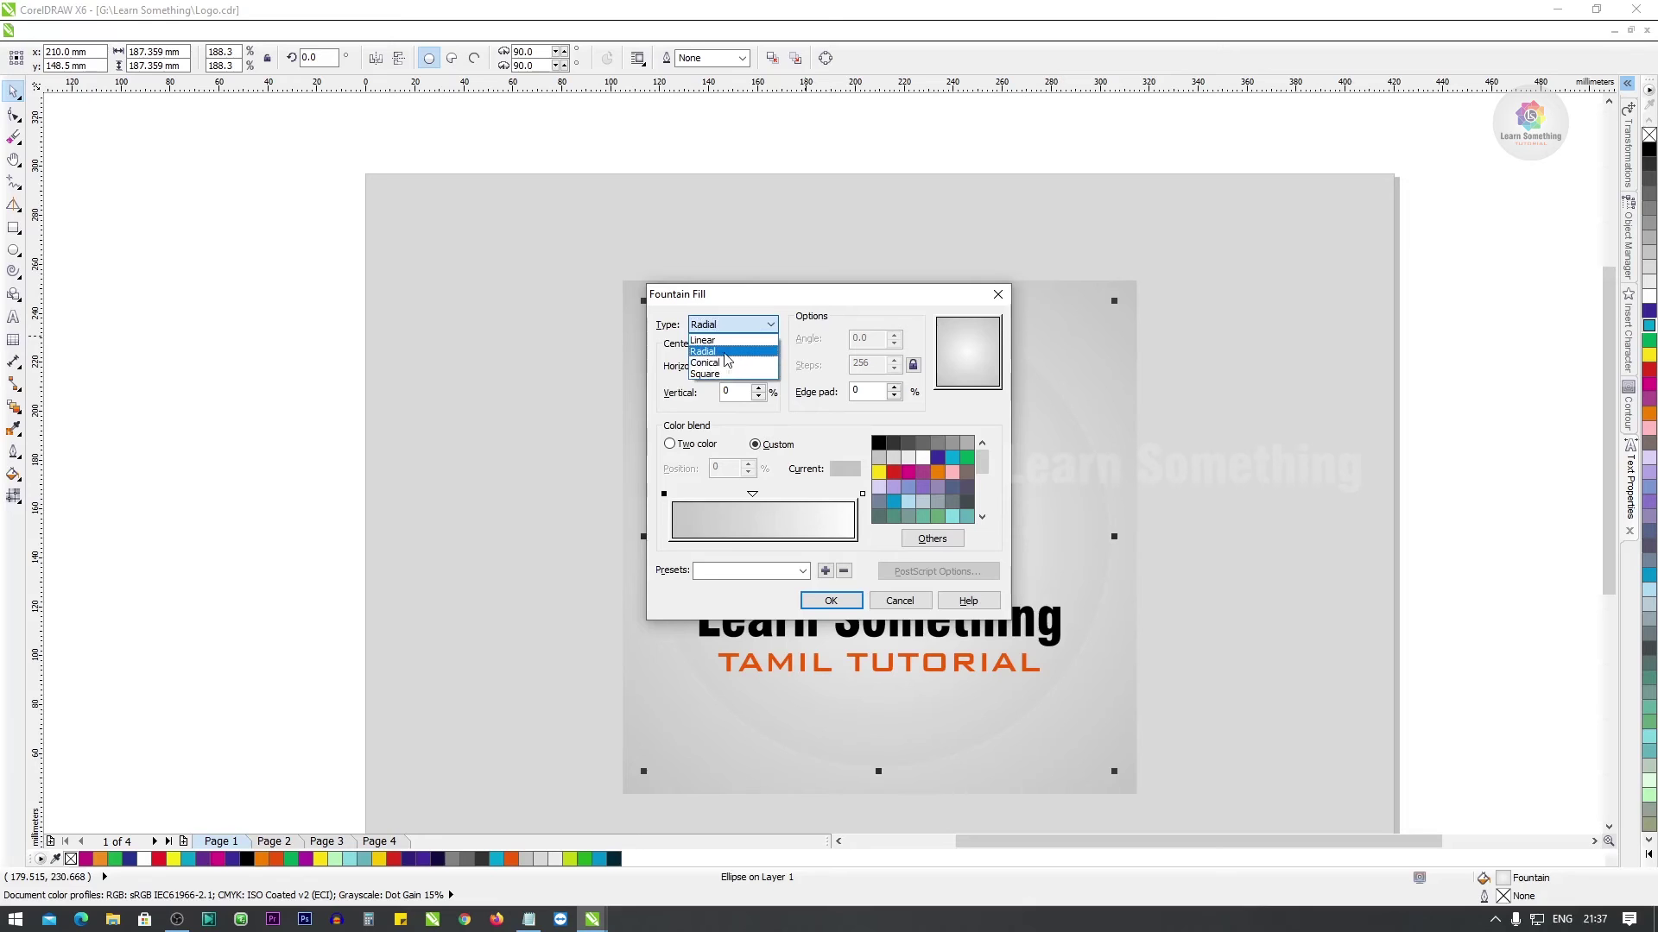
click(728, 340)
click(727, 326)
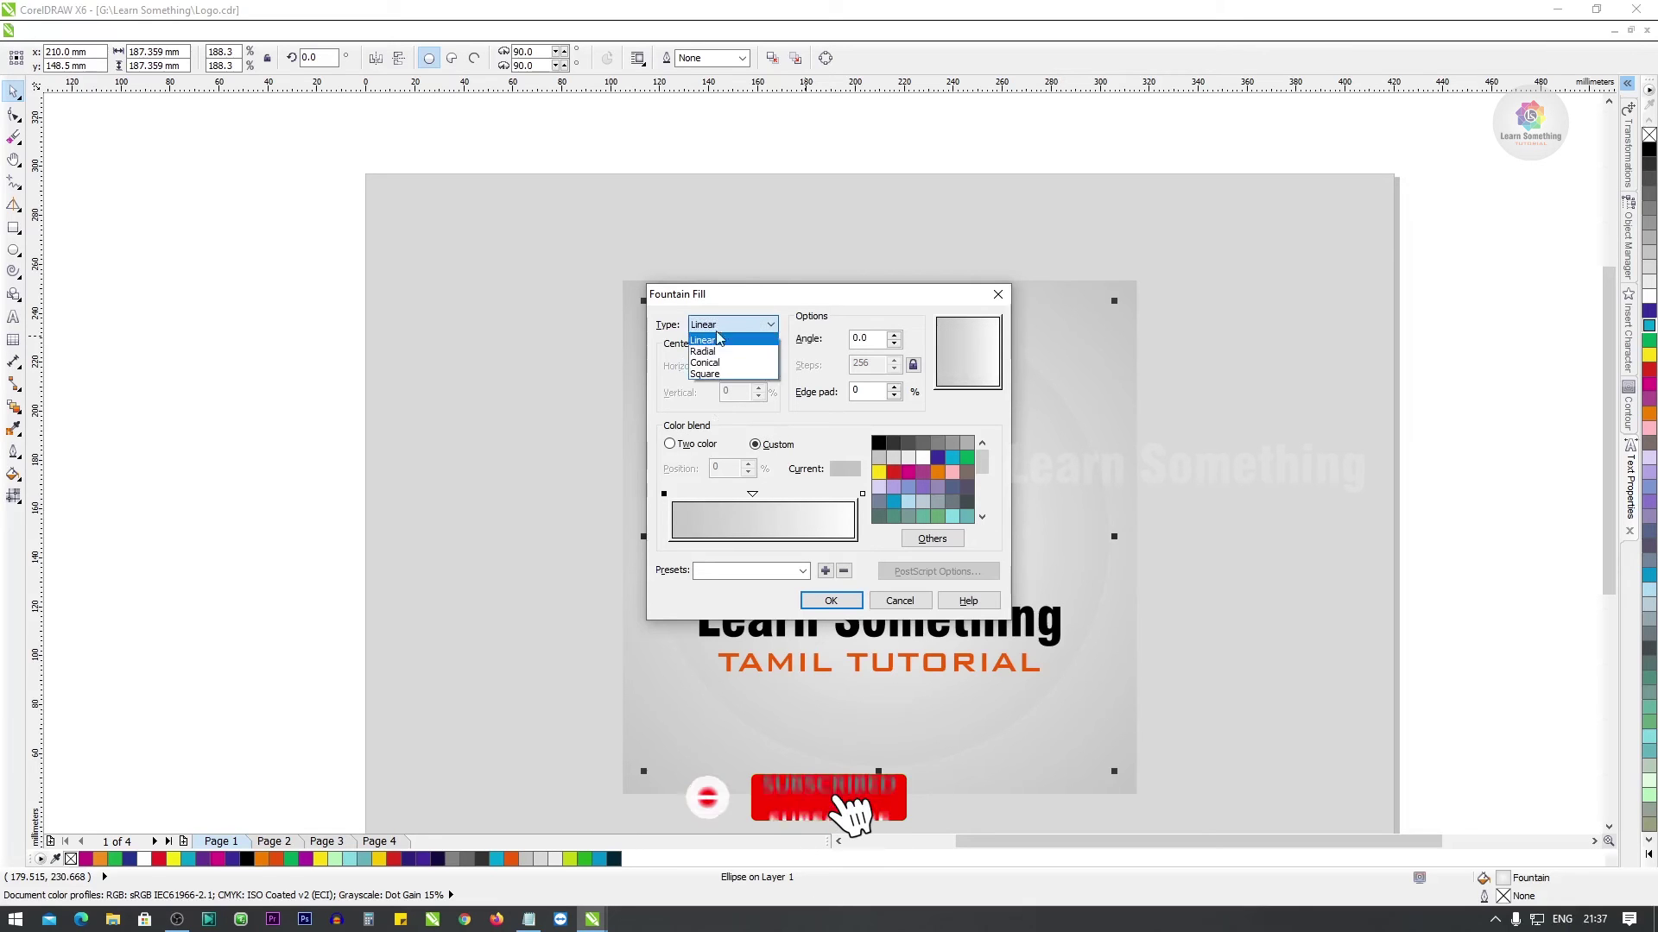
click(728, 364)
drag(752, 494, 732, 493)
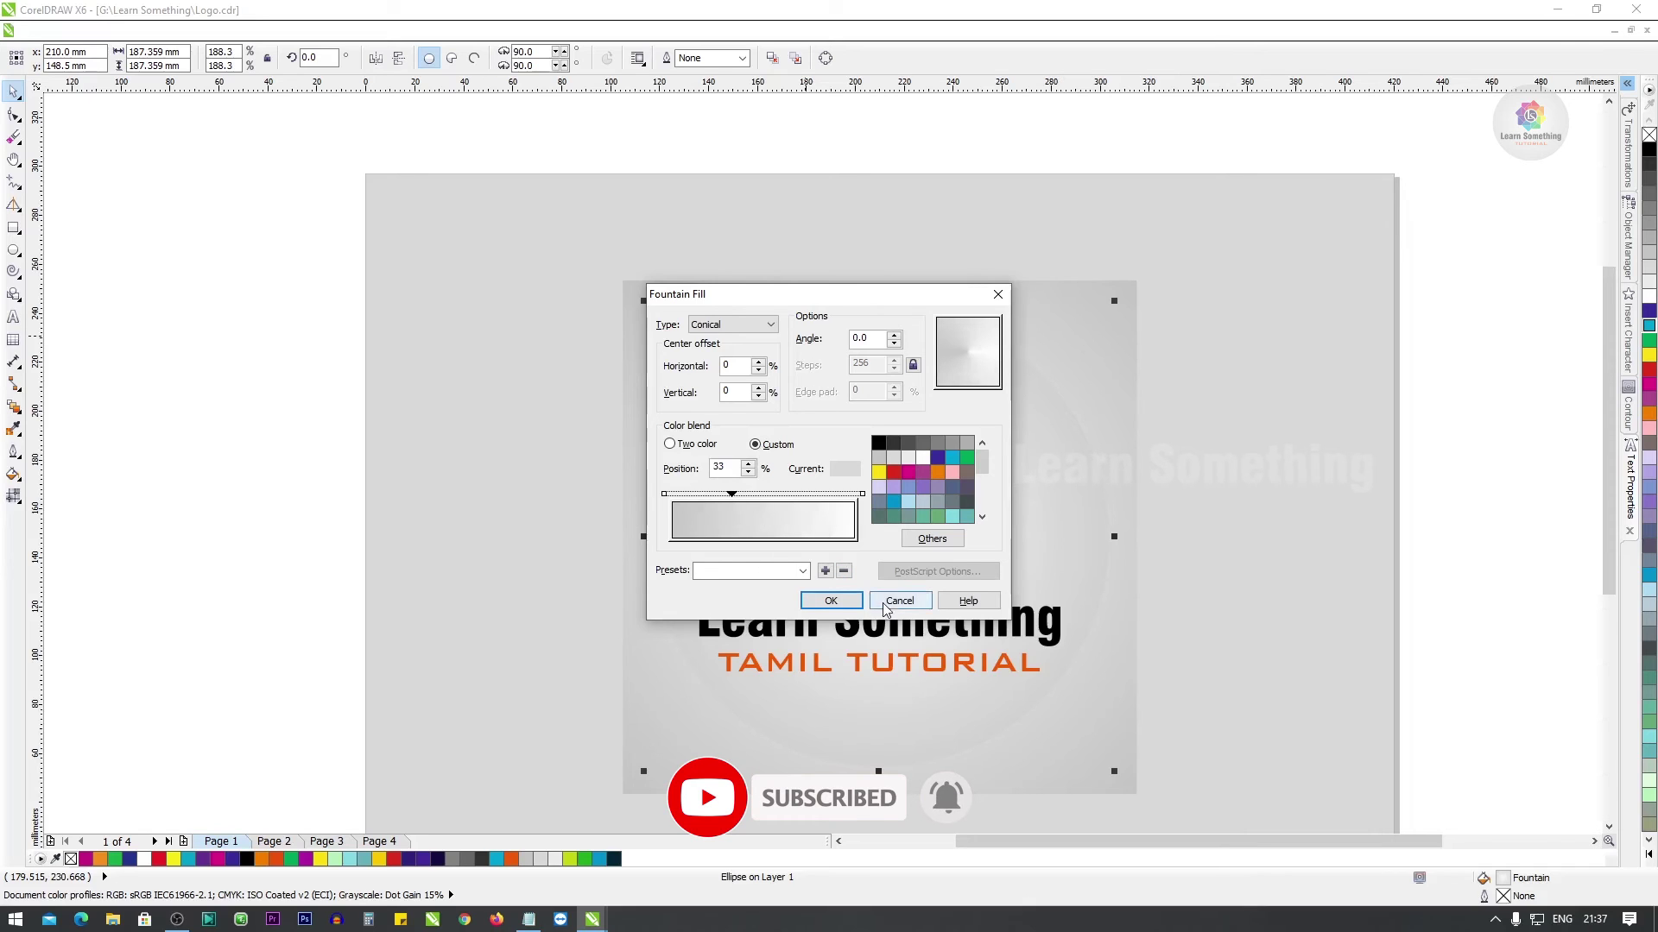
click(831, 600)
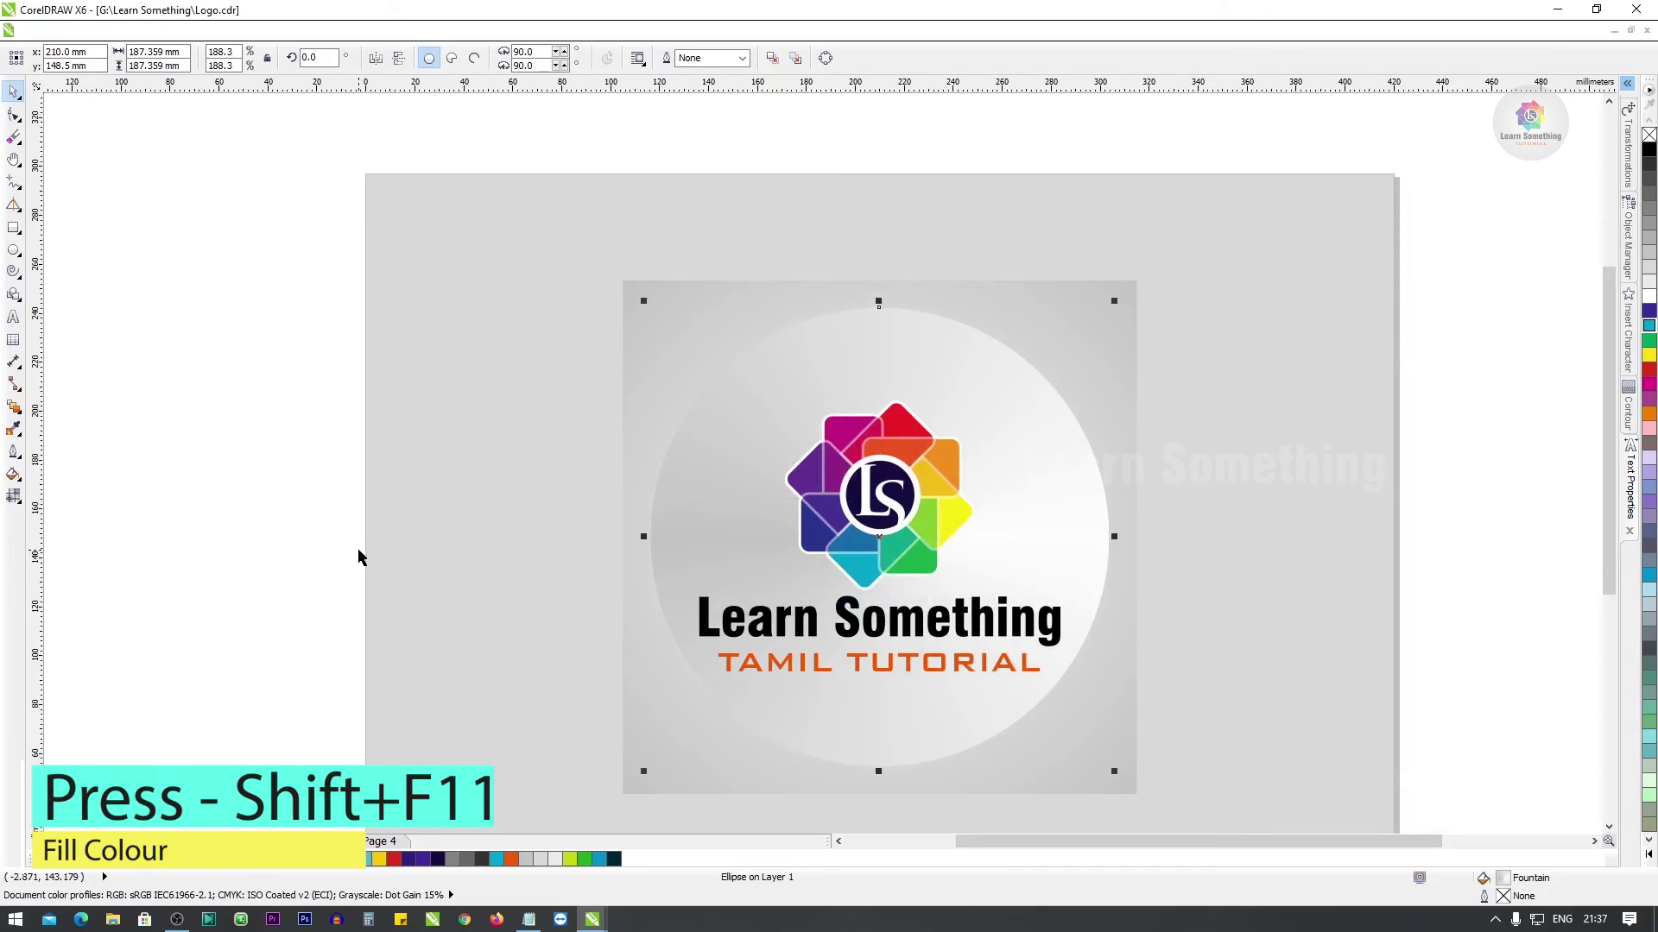
Fill the circle behind the logo with uniform green, C62 M8 Y100 K40, using the CMYK color model.
key(shift+F11)
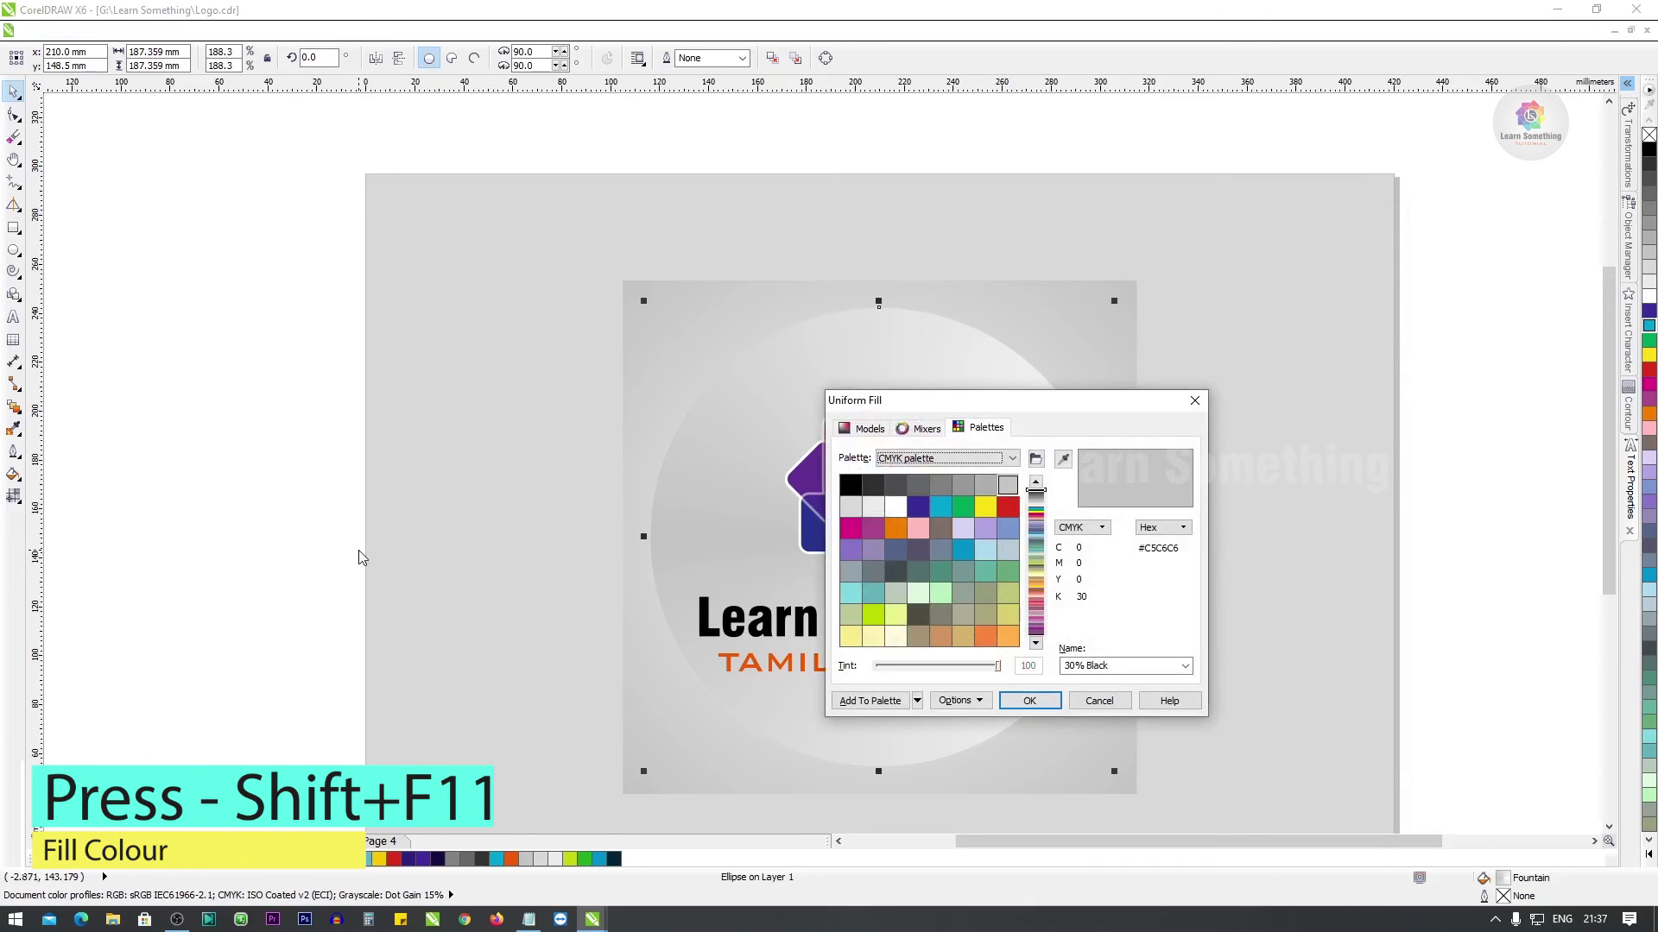
click(865, 428)
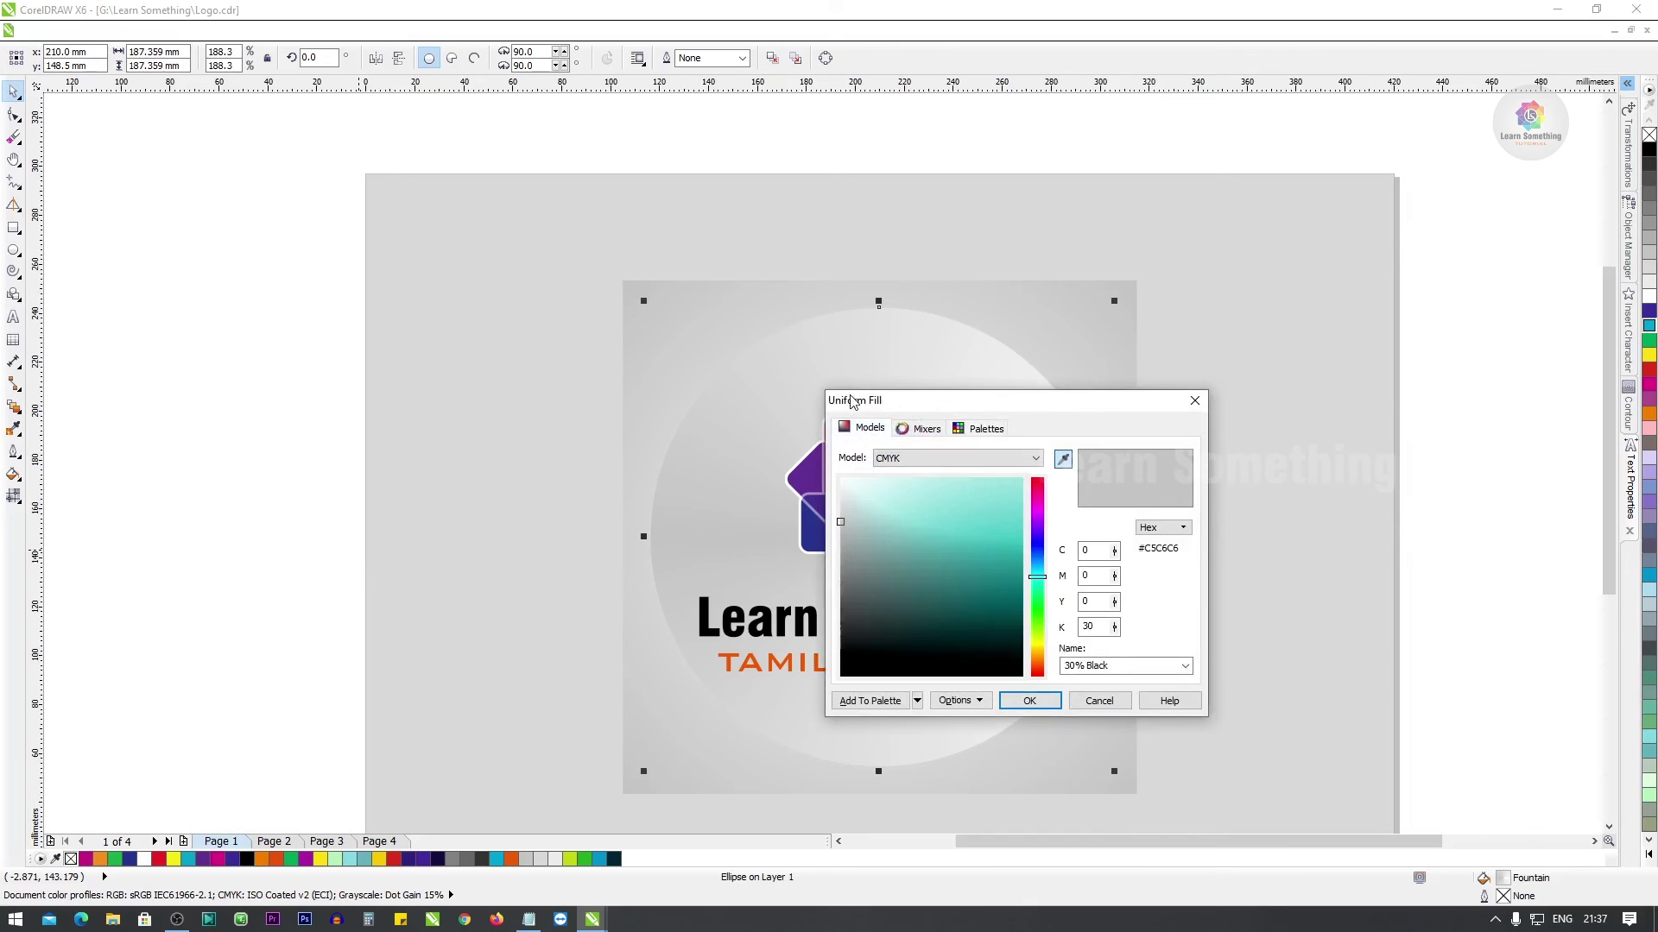
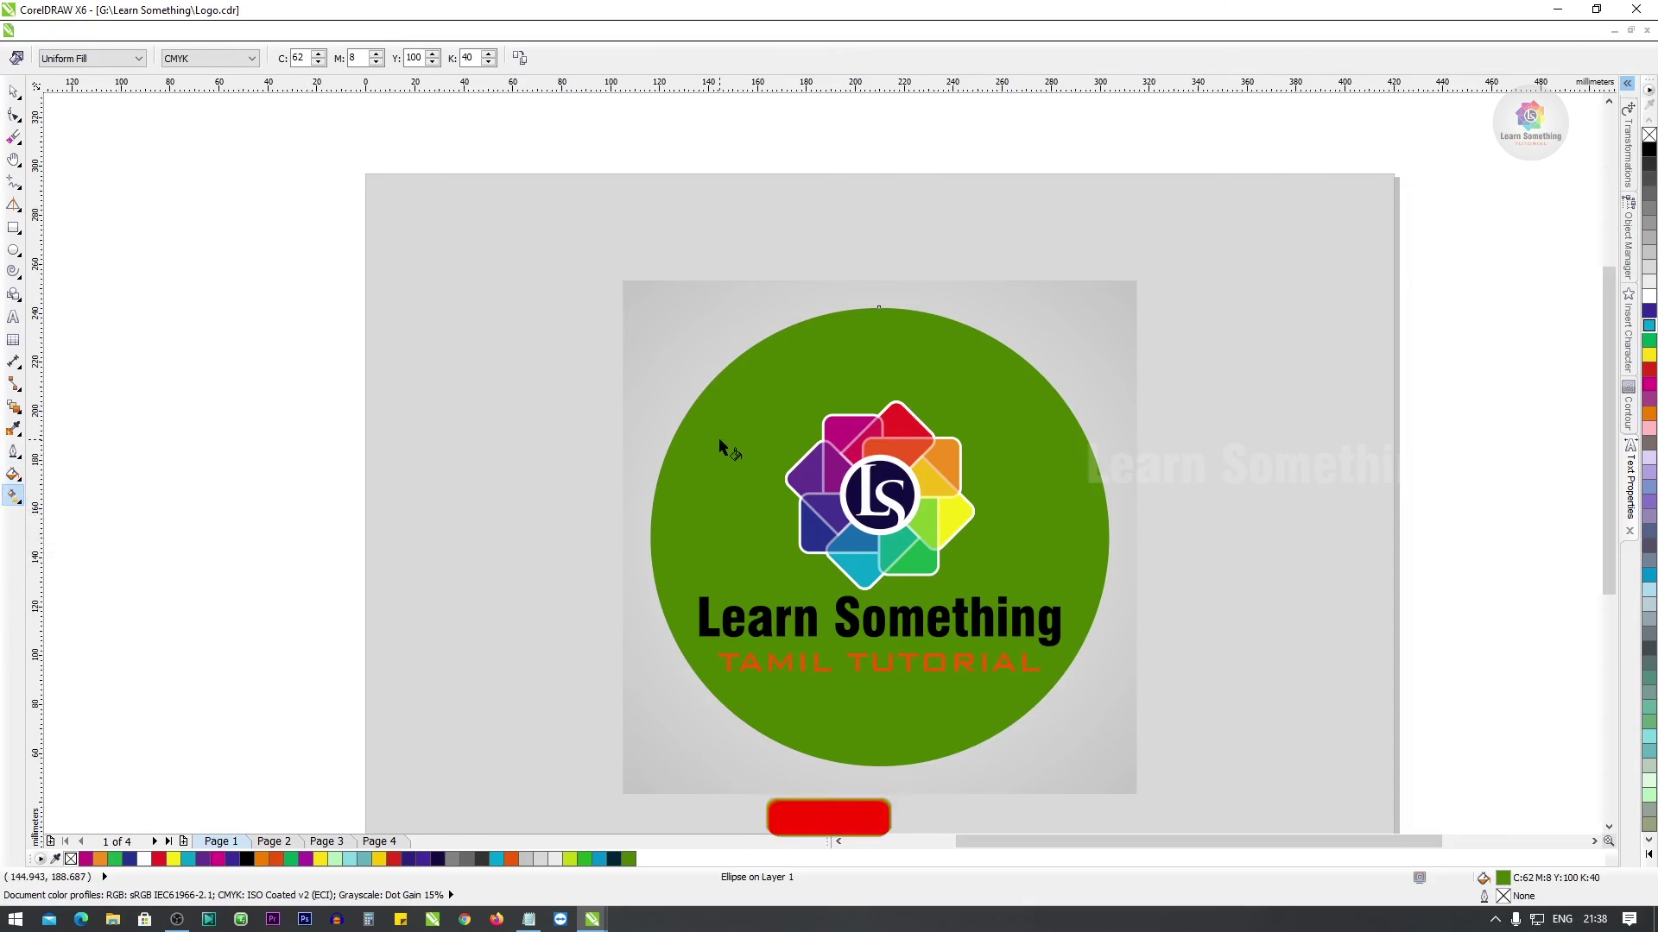
Try a linear green-to-white gradient across the upper part of the circle and undo it.
drag(703, 440, 1014, 445)
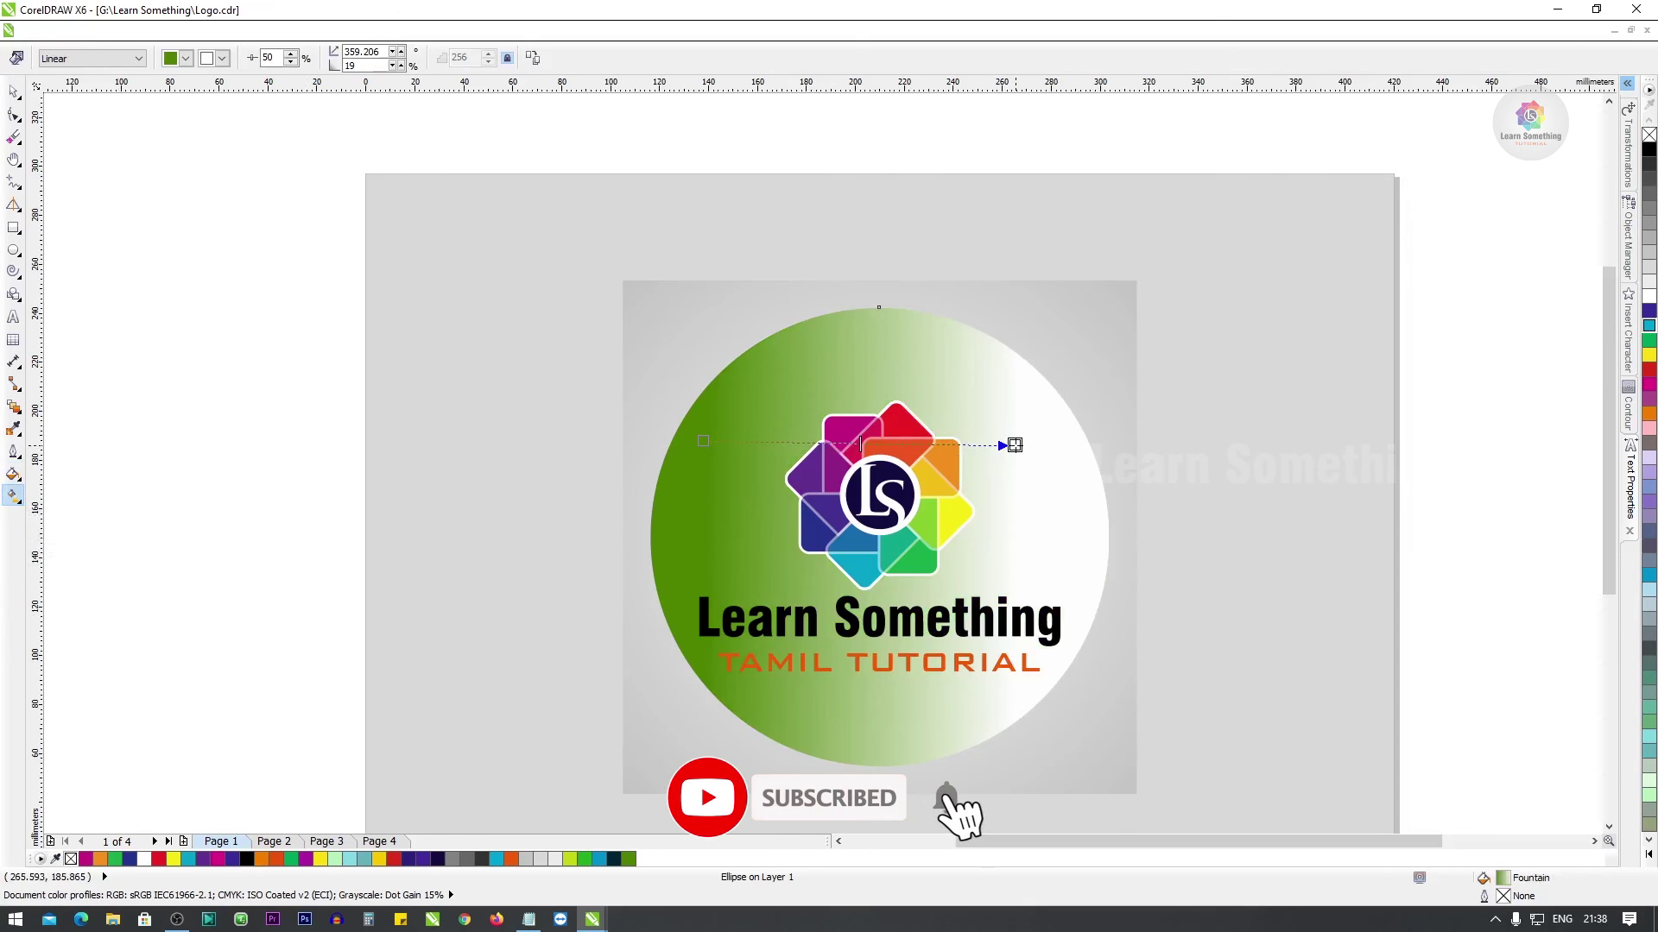
key(ctrl+z)
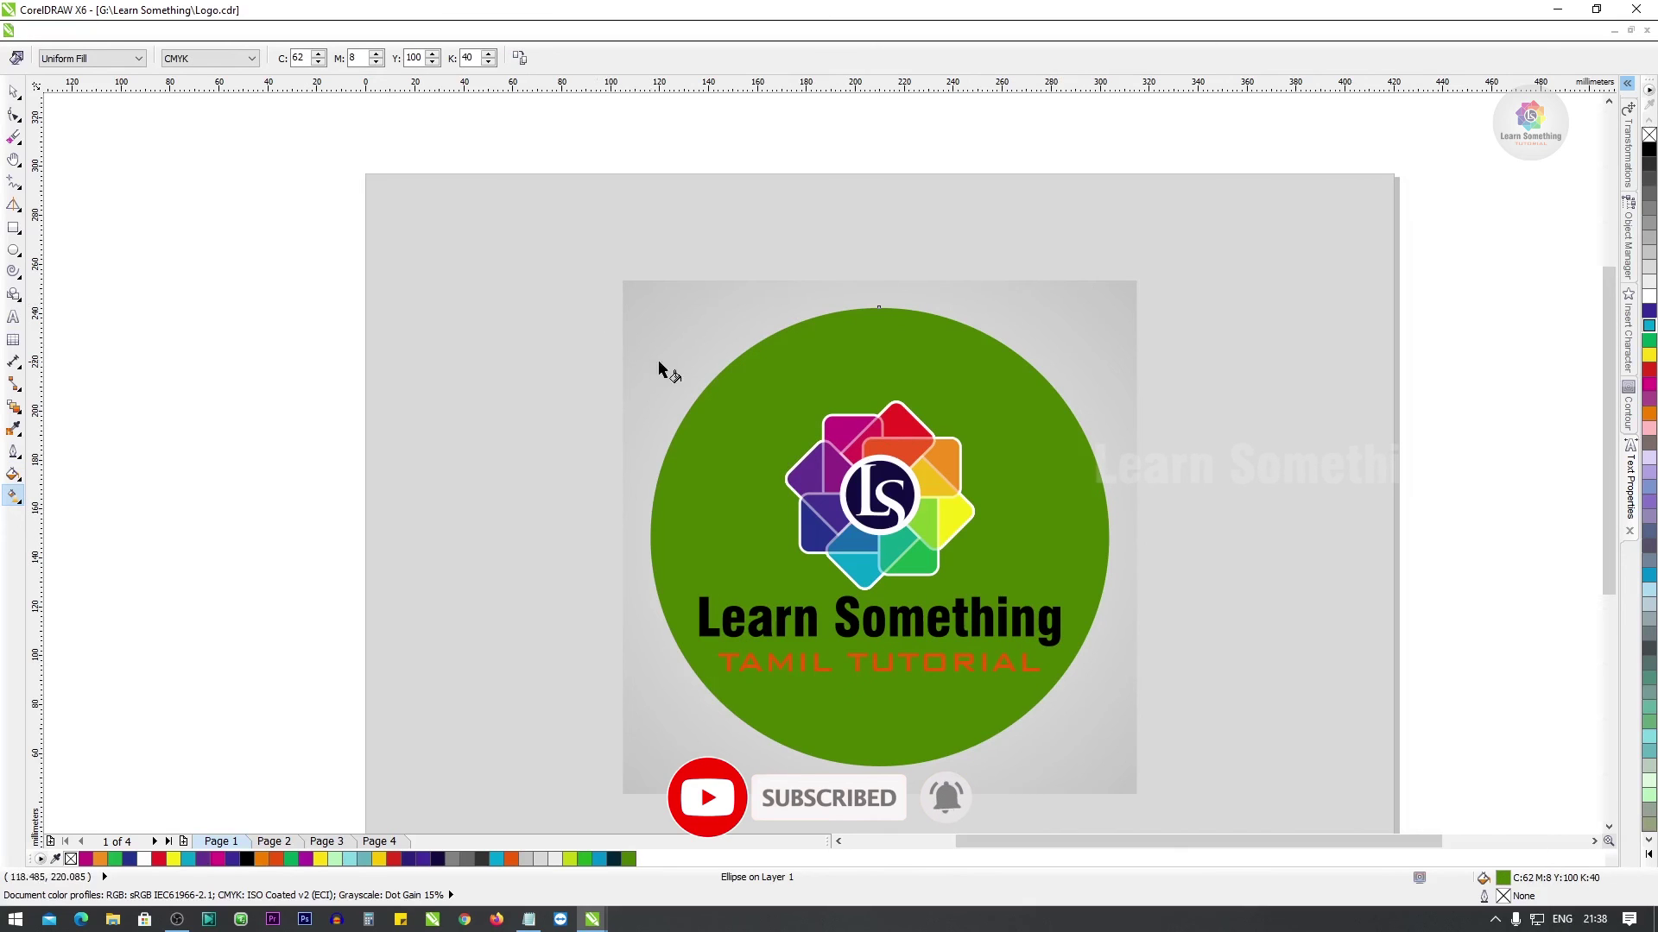
key(space)
key(space)
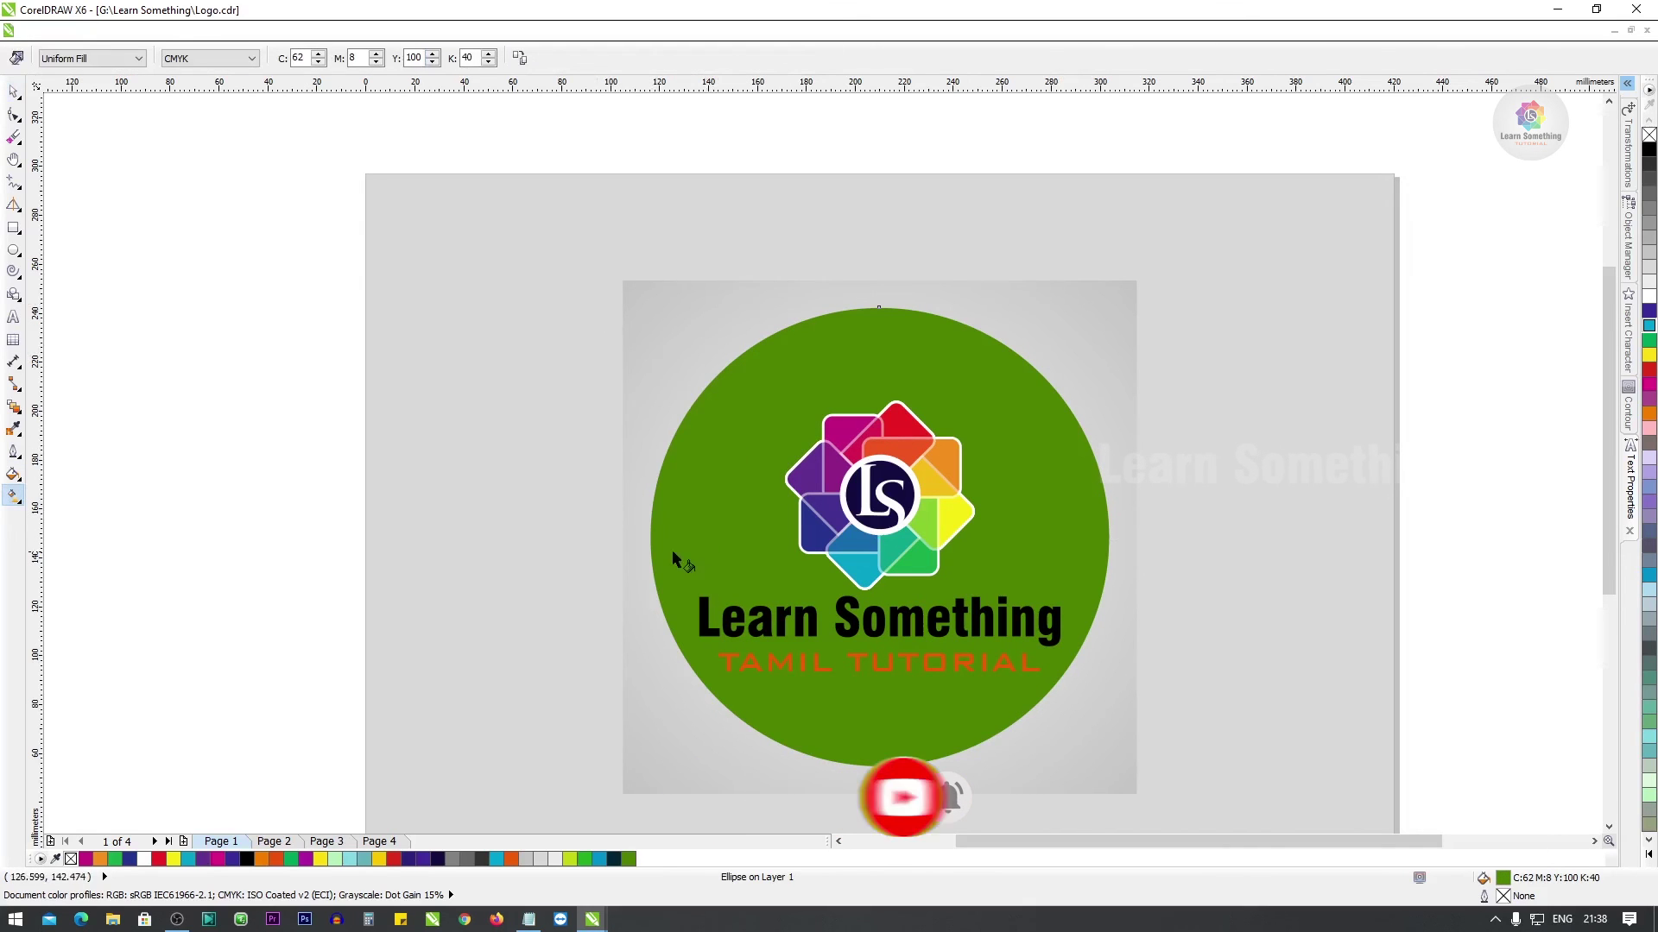
Draw a horizontal linear gradient across the circle's full width, with a medium green start color and a light green end color.
drag(652, 539, 1109, 536)
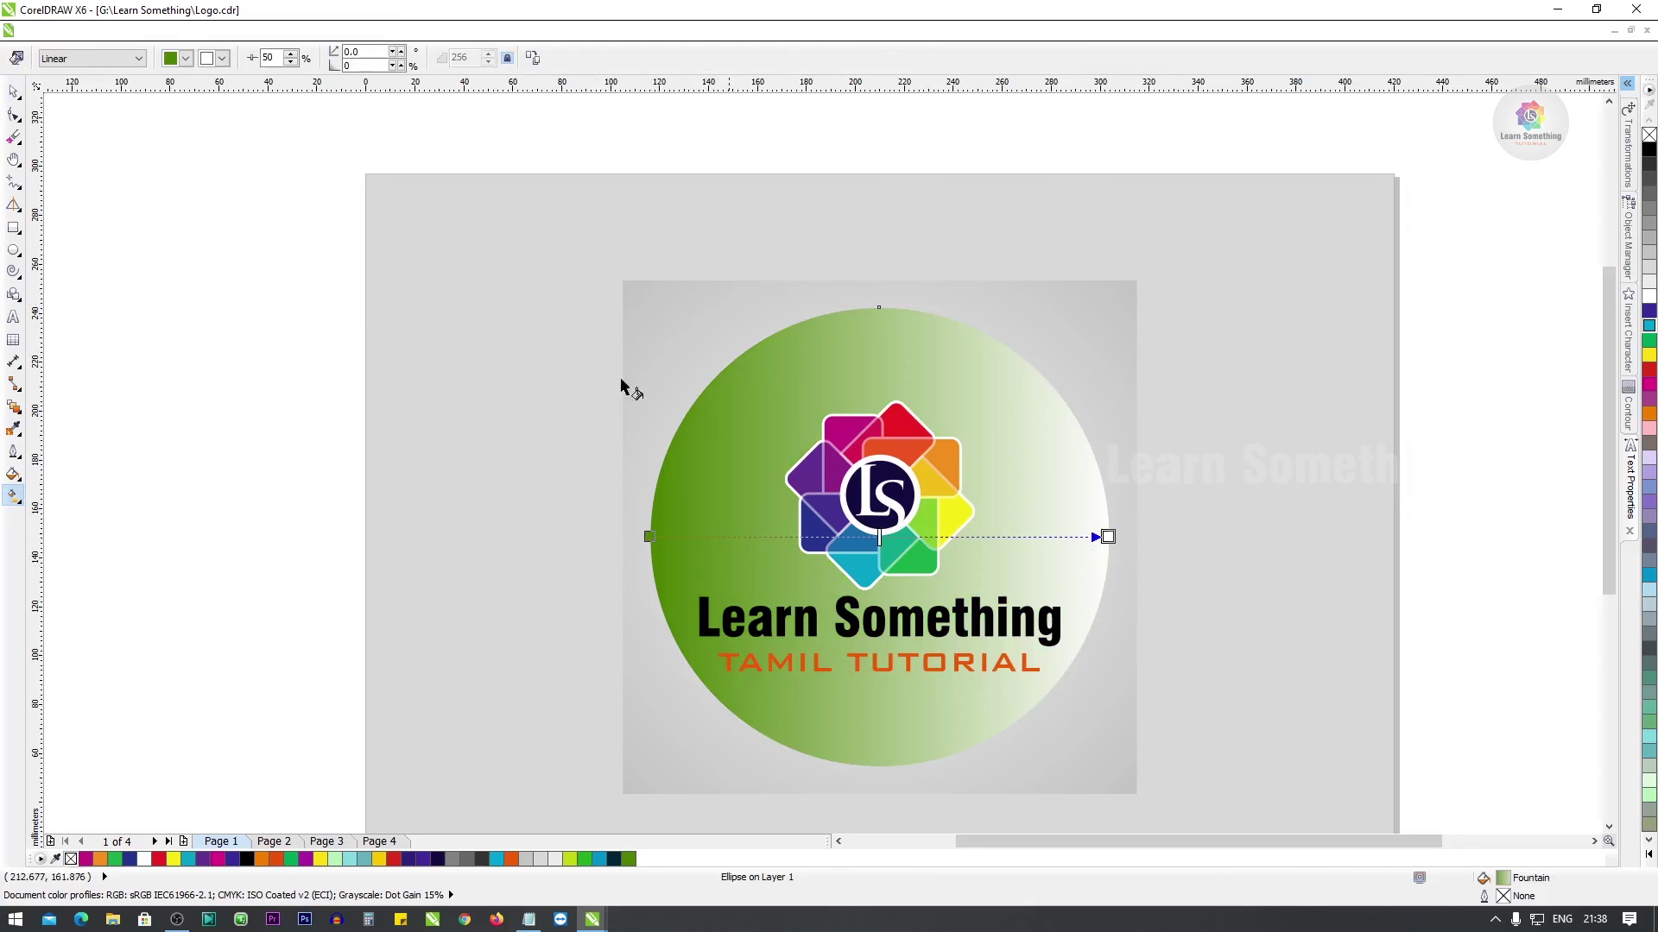
click(224, 60)
click(230, 157)
click(185, 57)
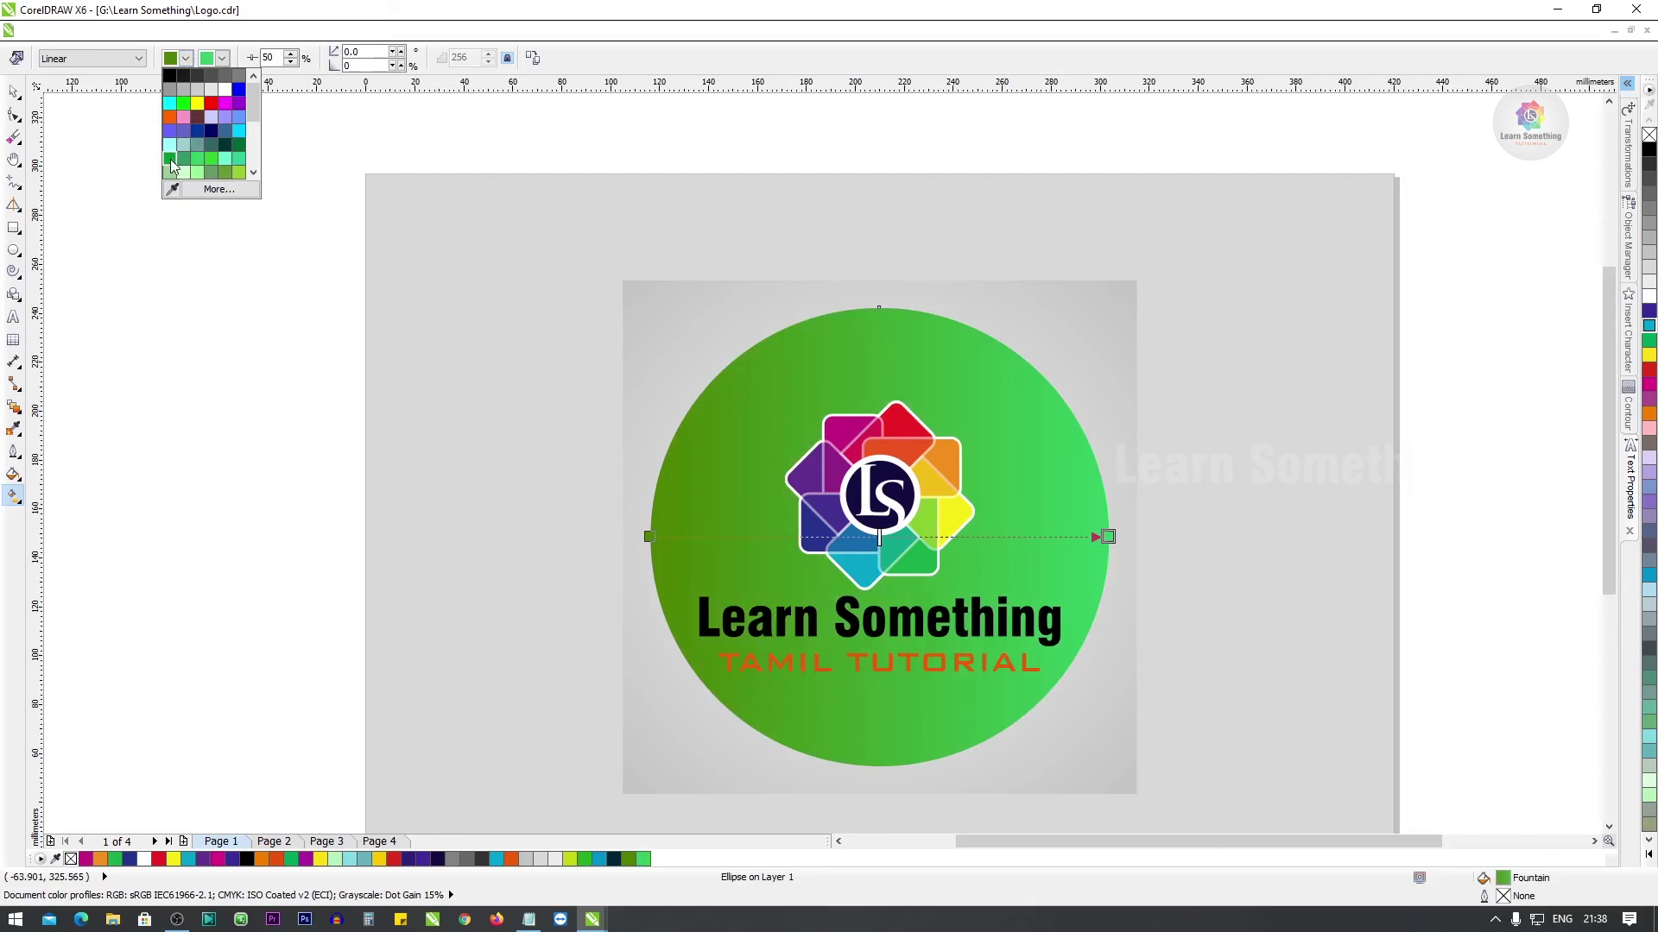
click(169, 159)
Change the start color of the circle's linear gradient to Light Violet.
click(187, 59)
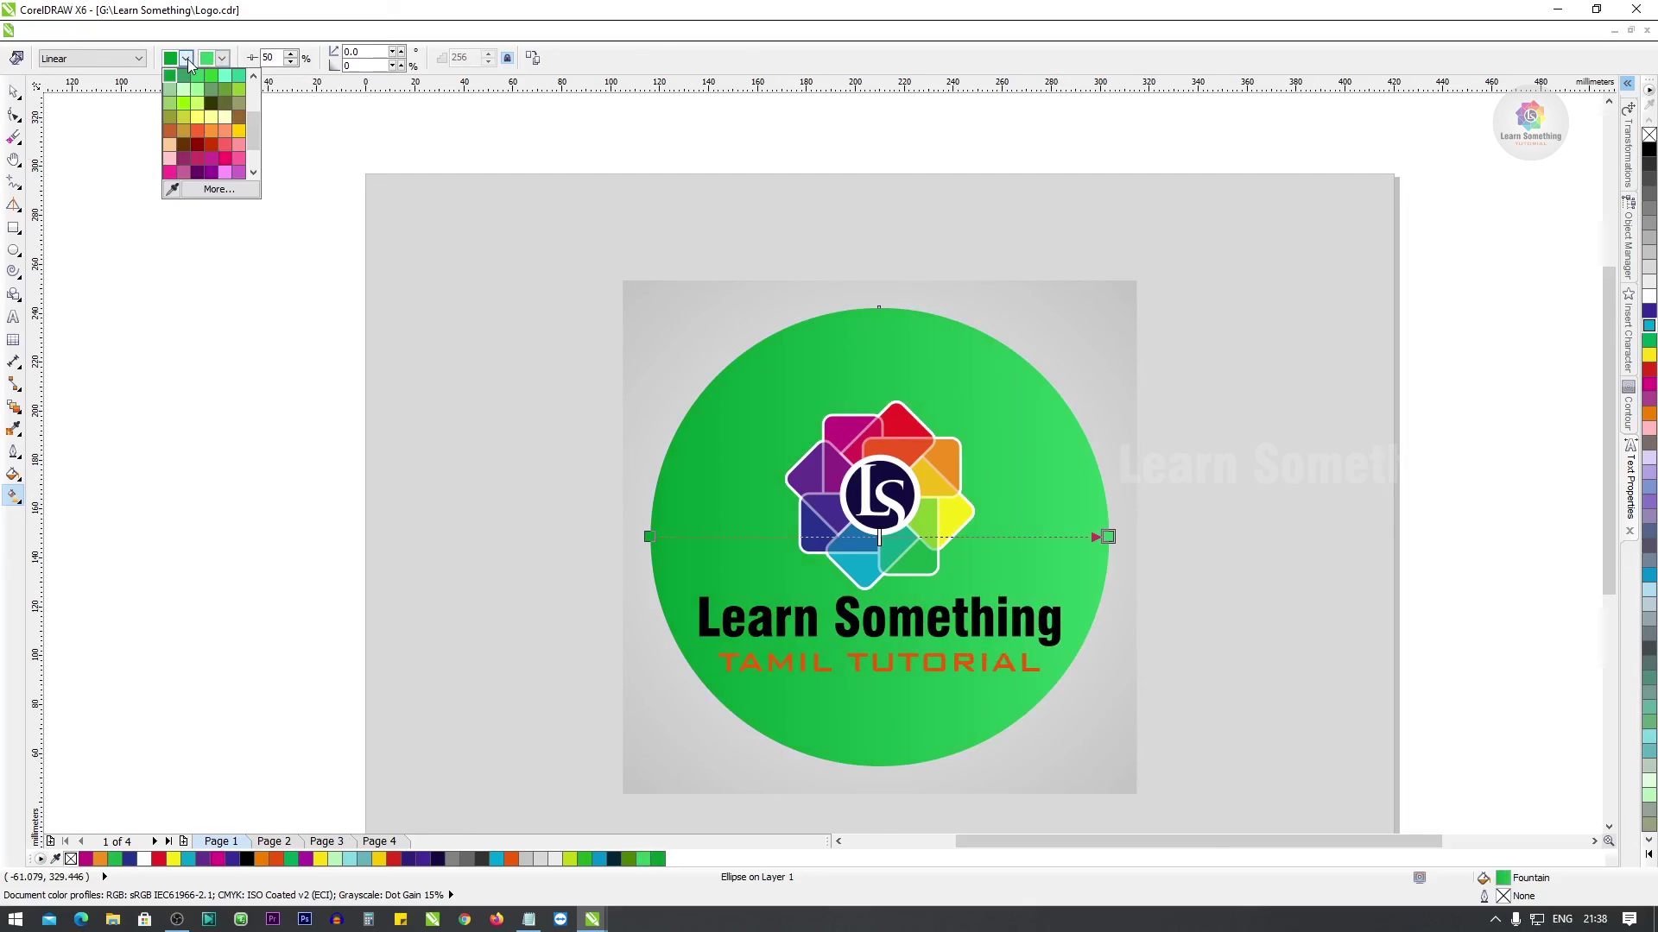
click(171, 86)
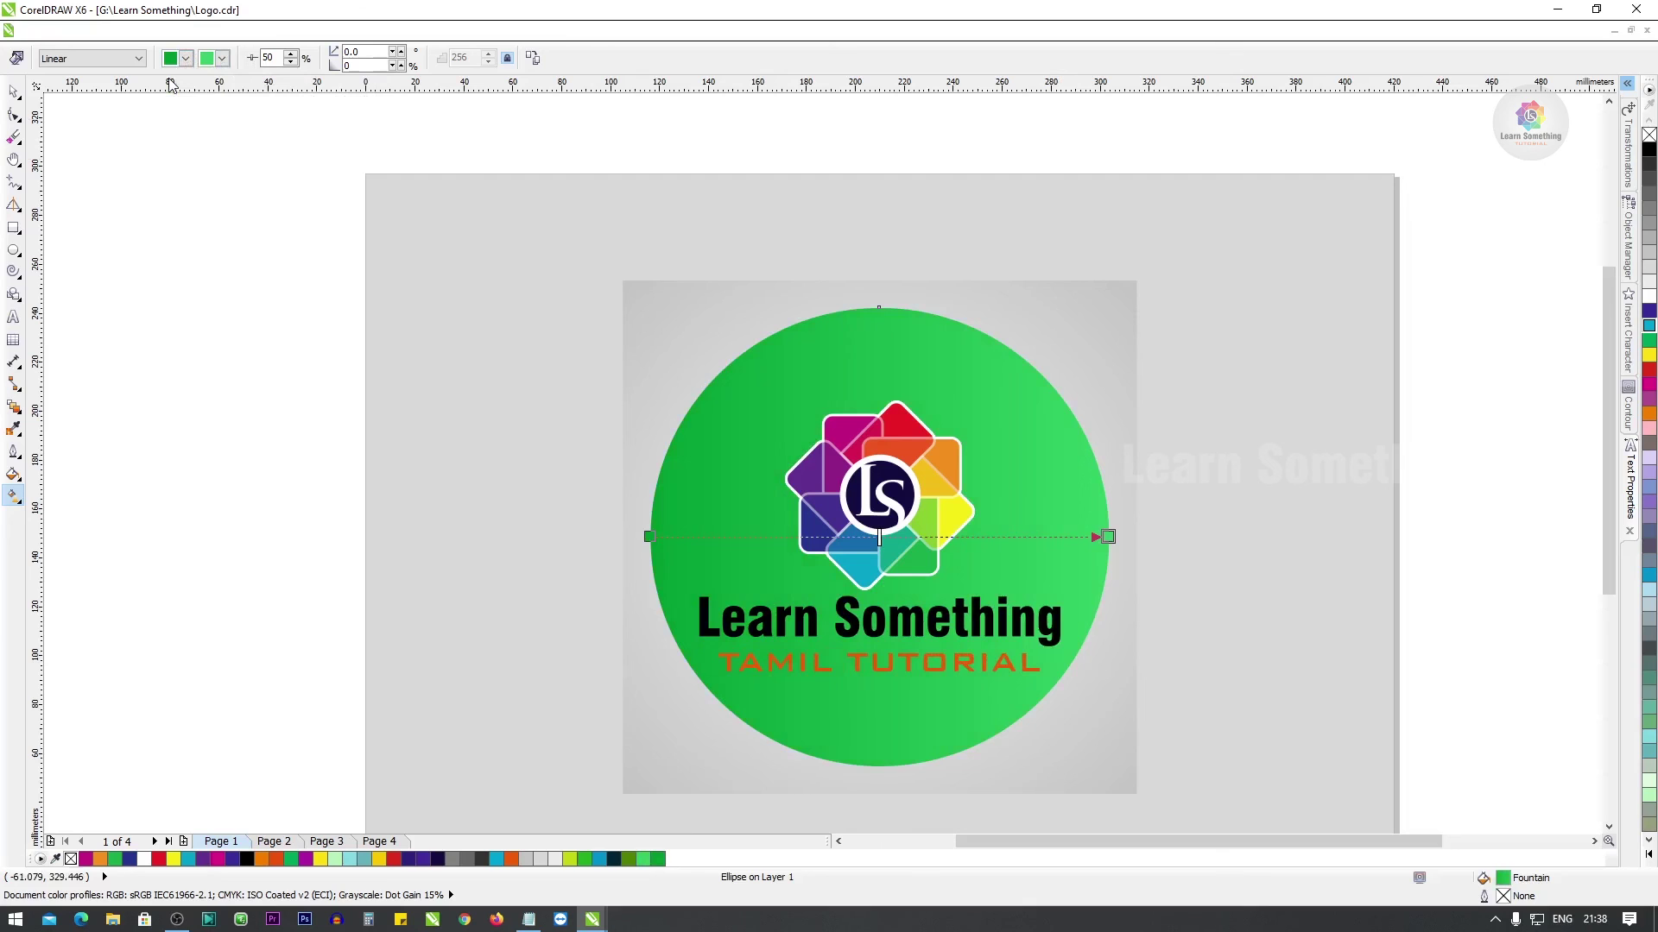
click(186, 58)
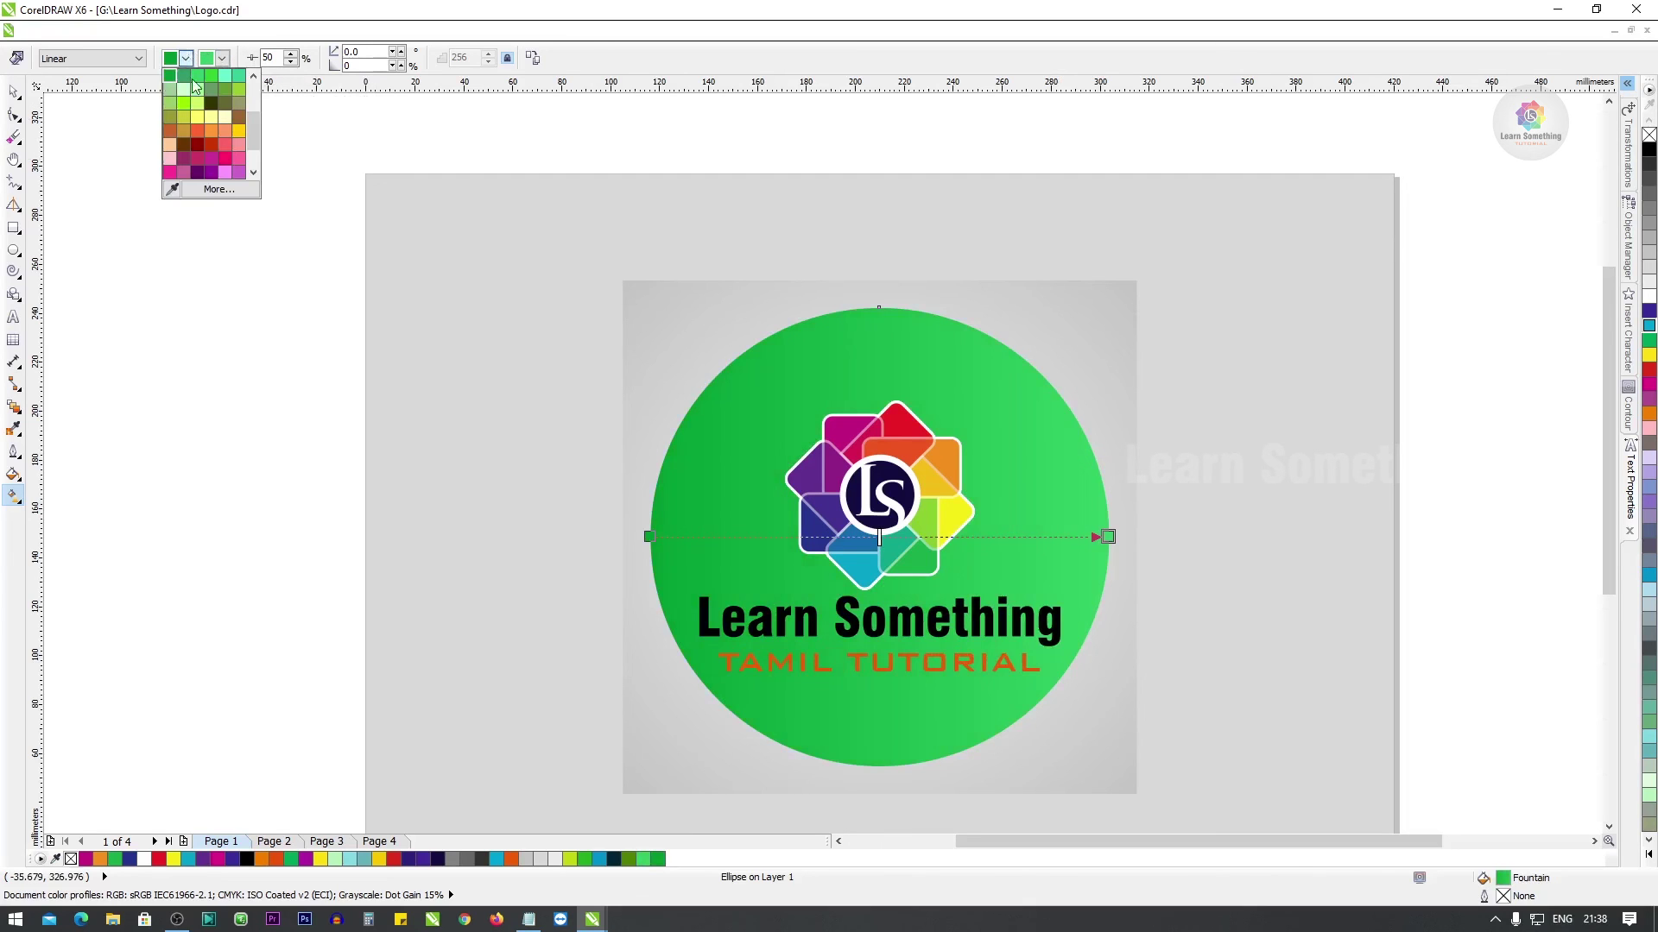
click(228, 174)
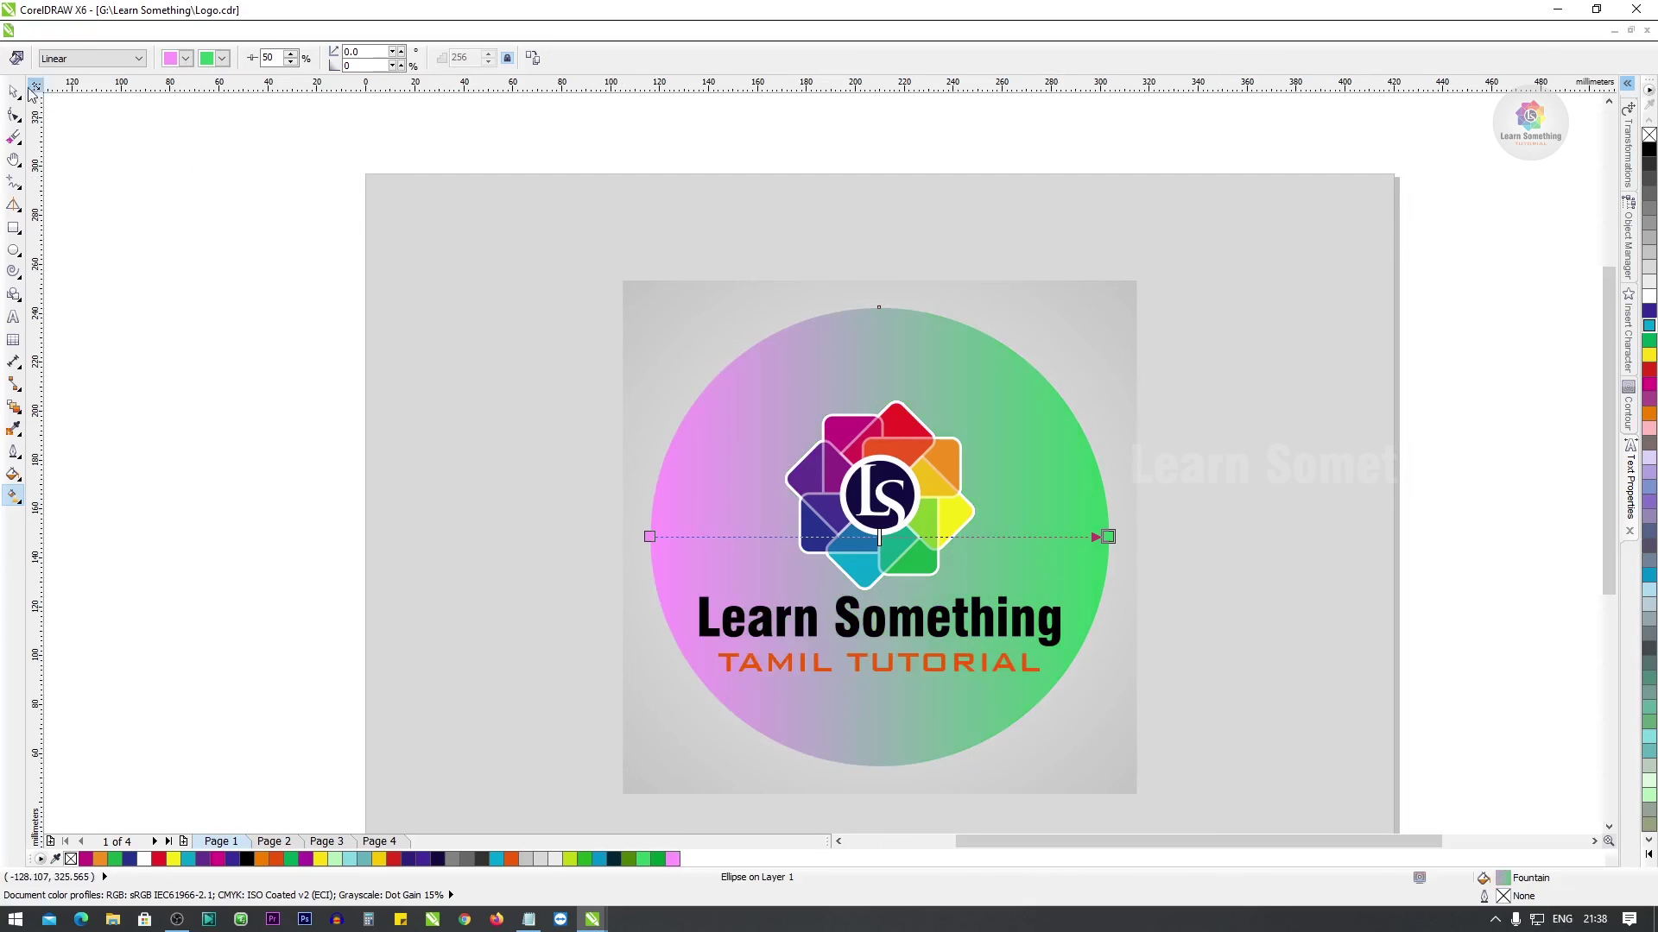
Try the Uniform and Linear fill types on the circle and settle on a Radial fill.
click(72, 60)
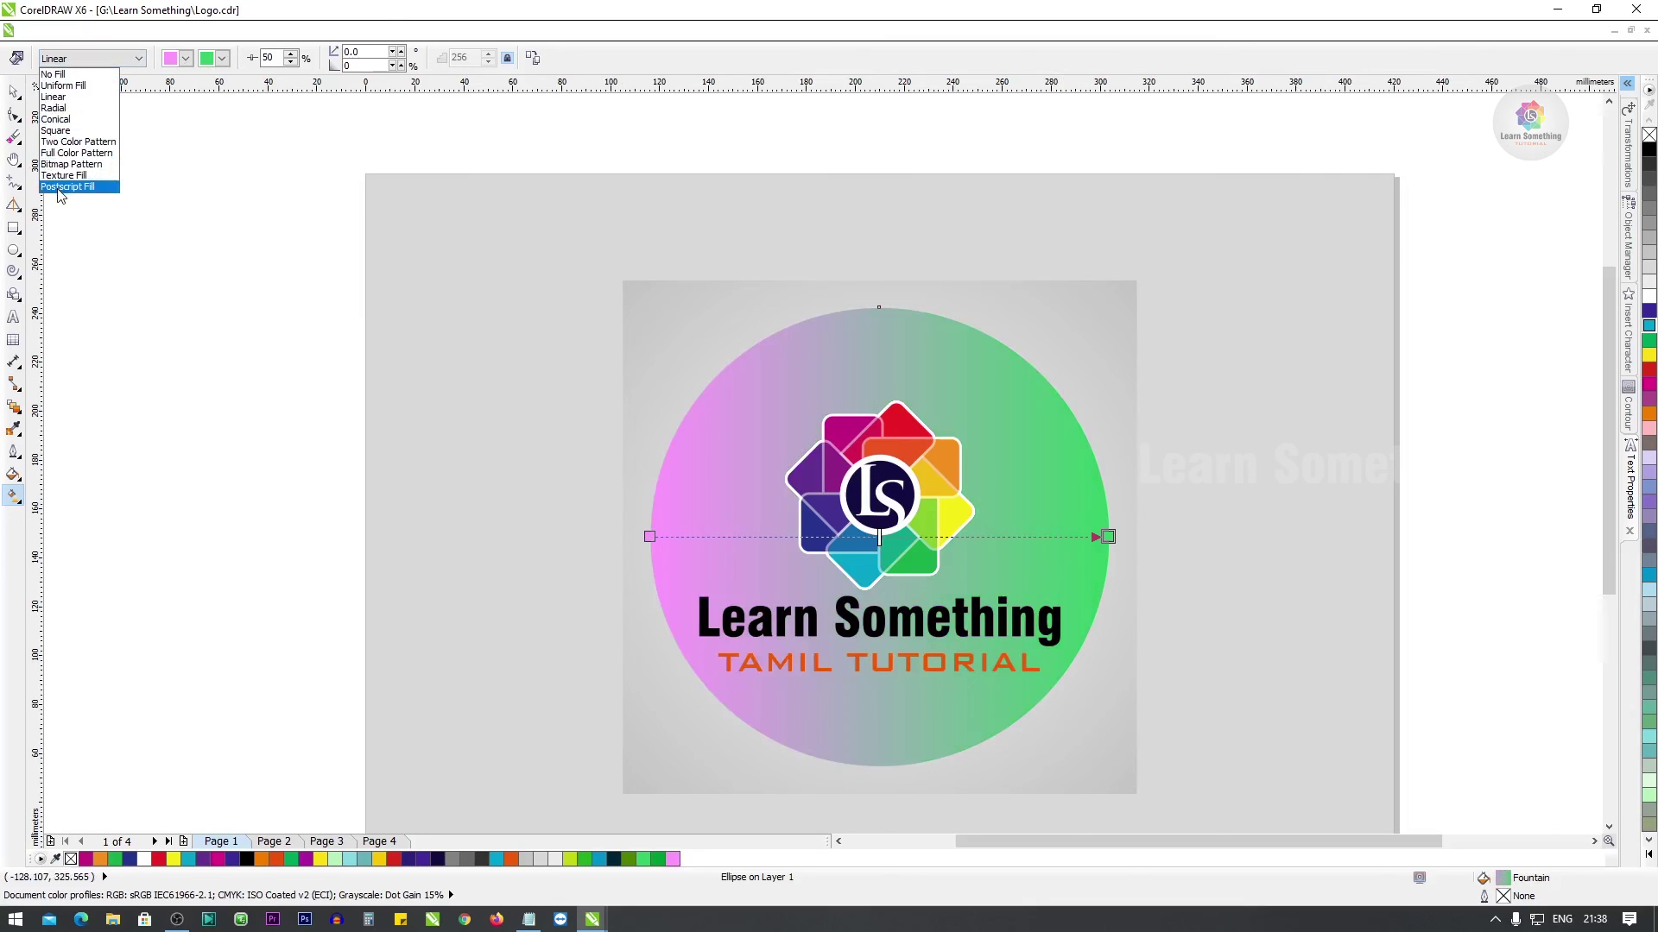
click(57, 86)
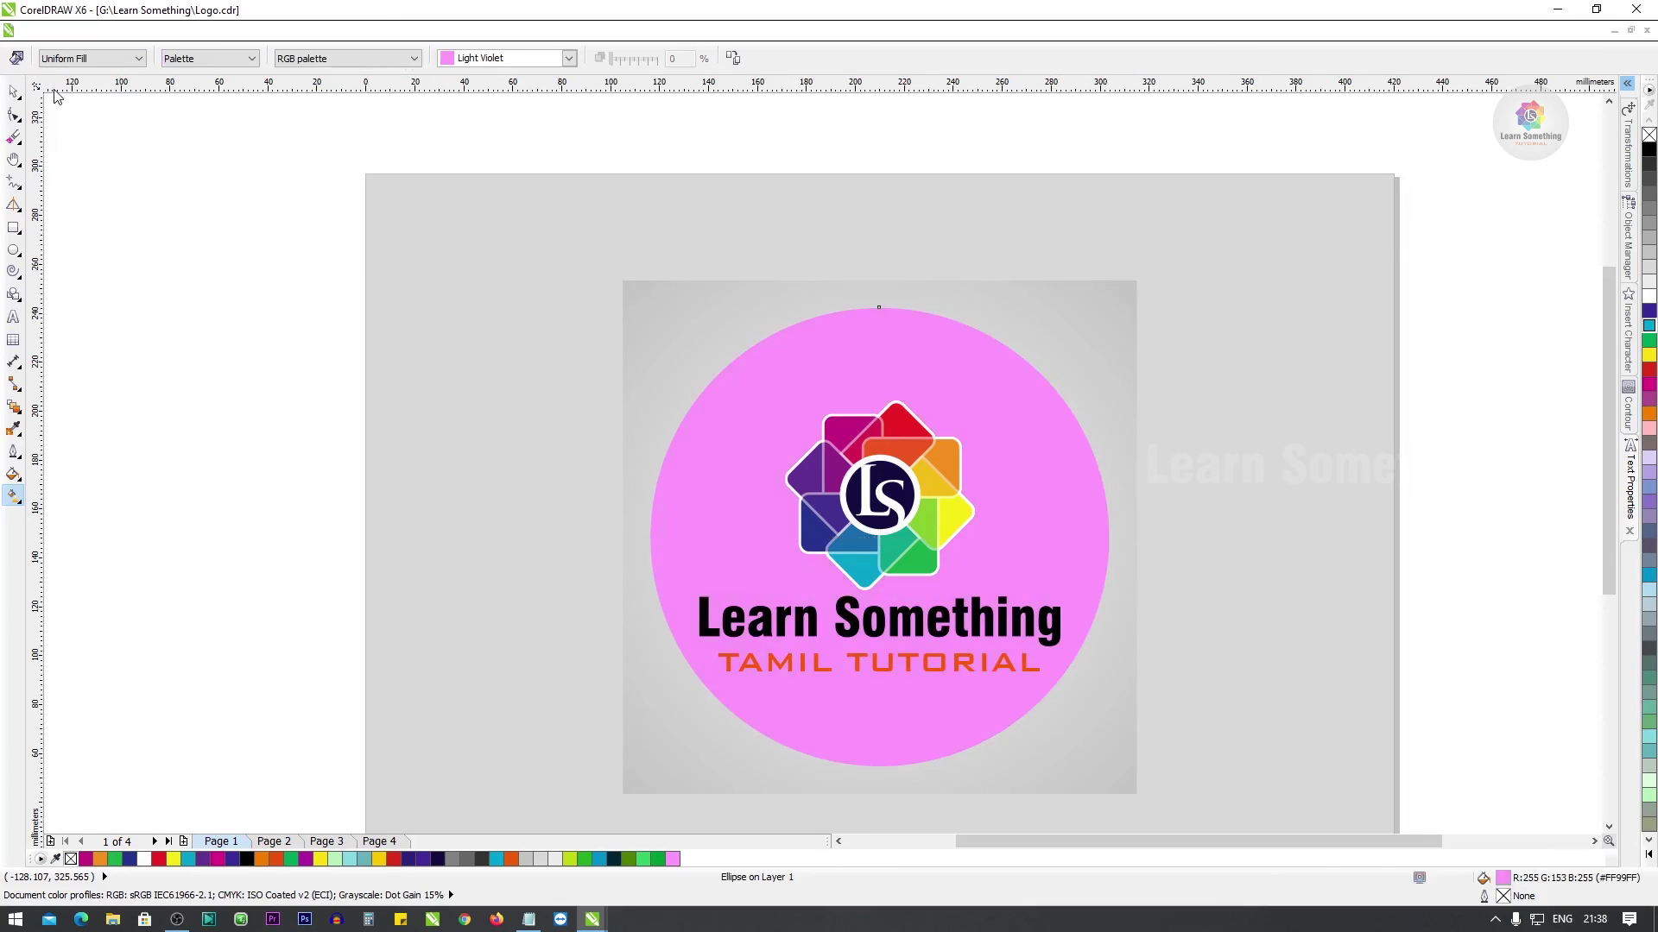
click(69, 59)
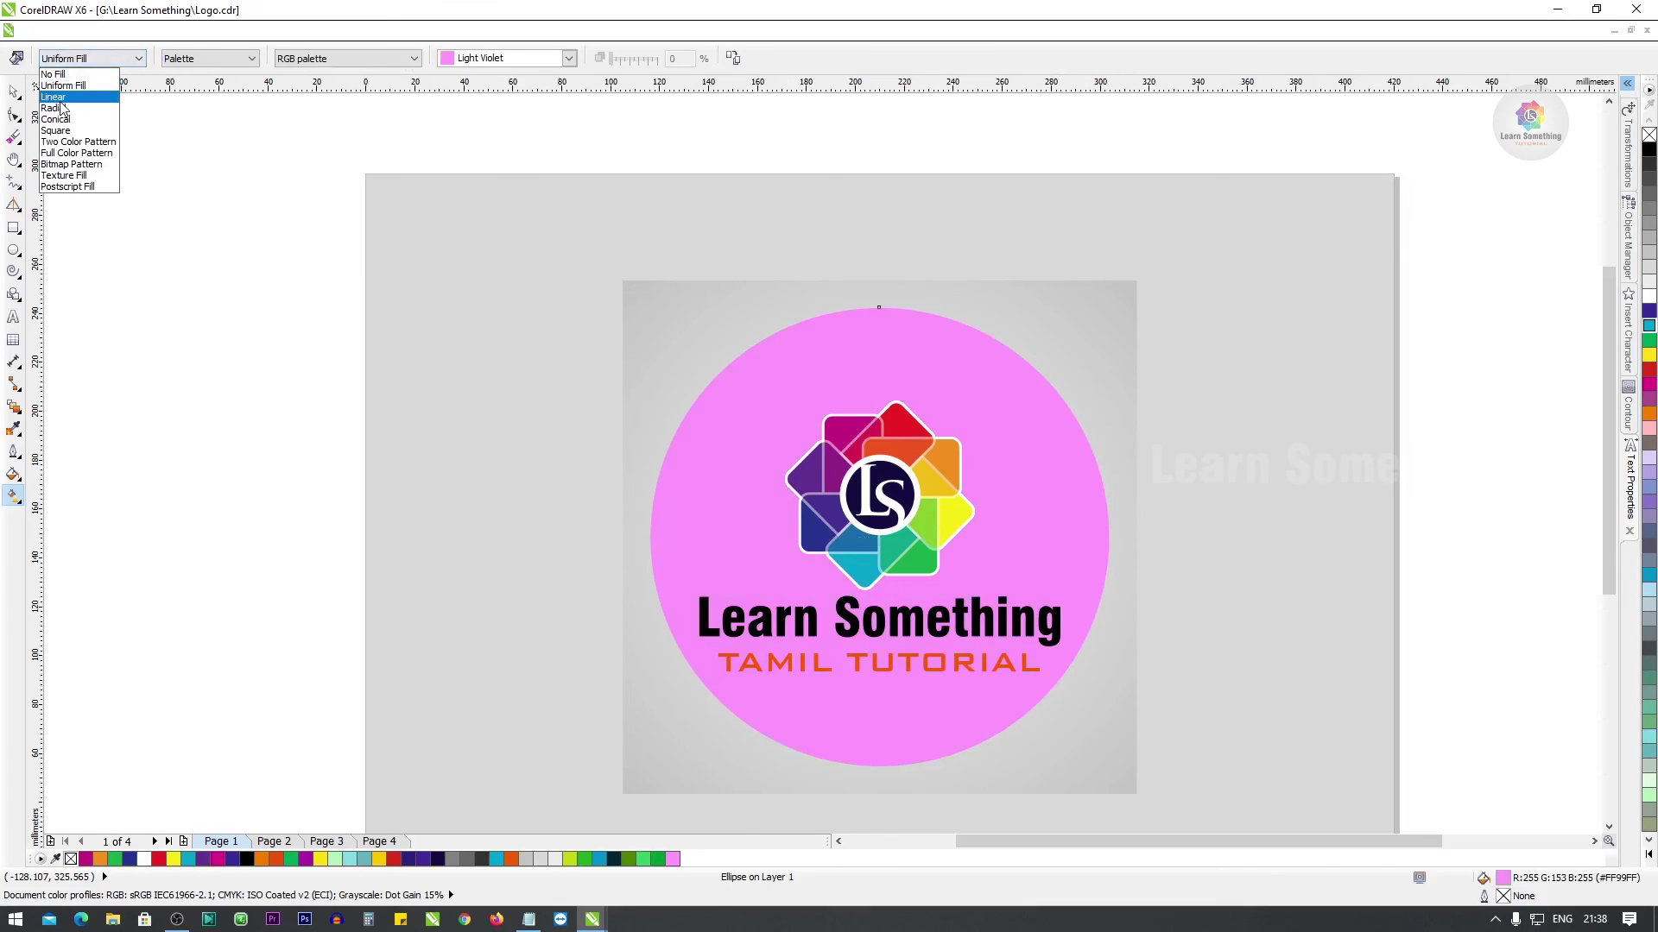
click(56, 97)
click(69, 59)
click(75, 109)
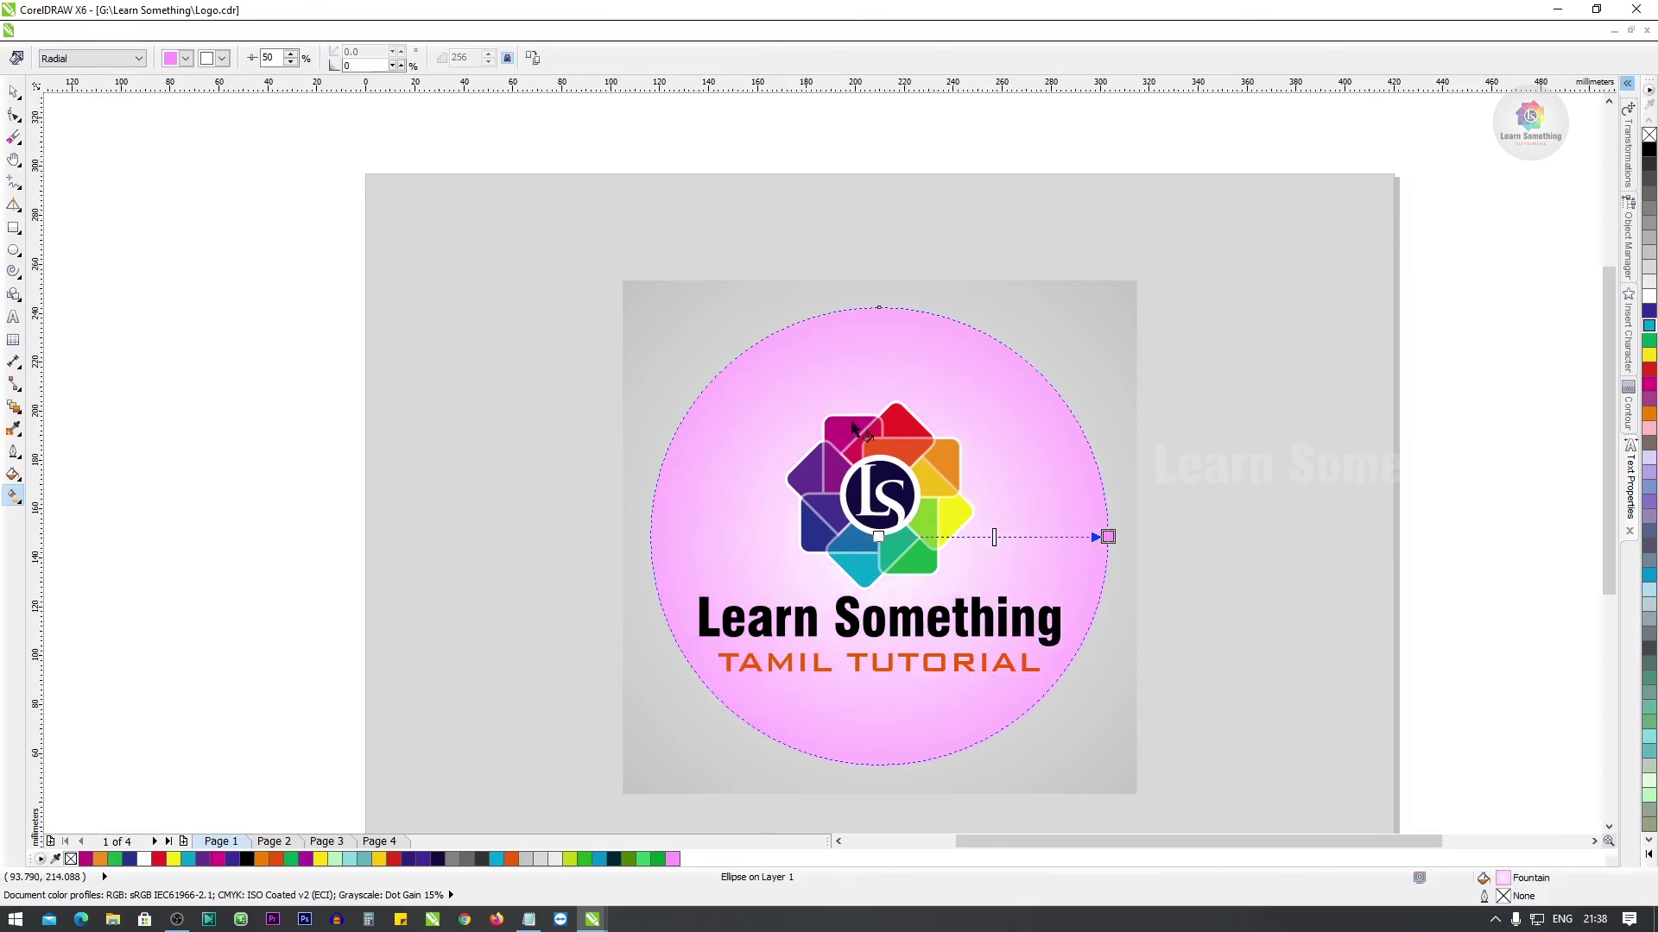
Change the center color of the circle's radial fill to green and shift the gradient midpoint outward to about 39%.
mouse_move(878, 536)
mouse_down()
mouse_move(783, 540)
mouse_move(879, 536)
mouse_up()
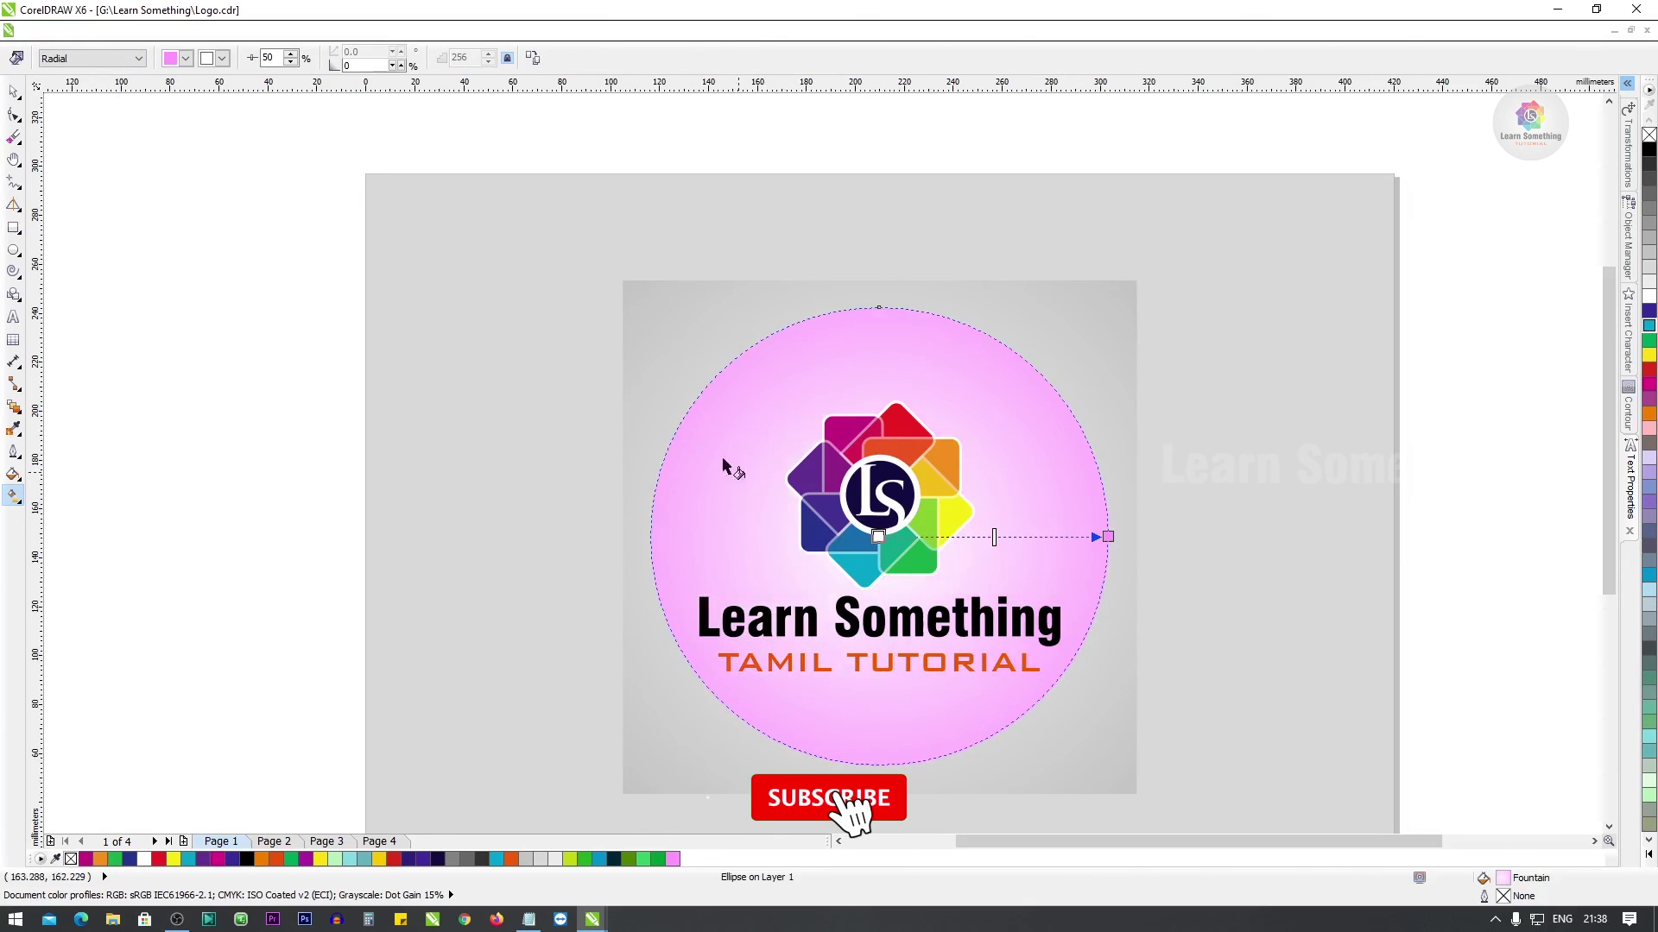
click(222, 58)
click(252, 166)
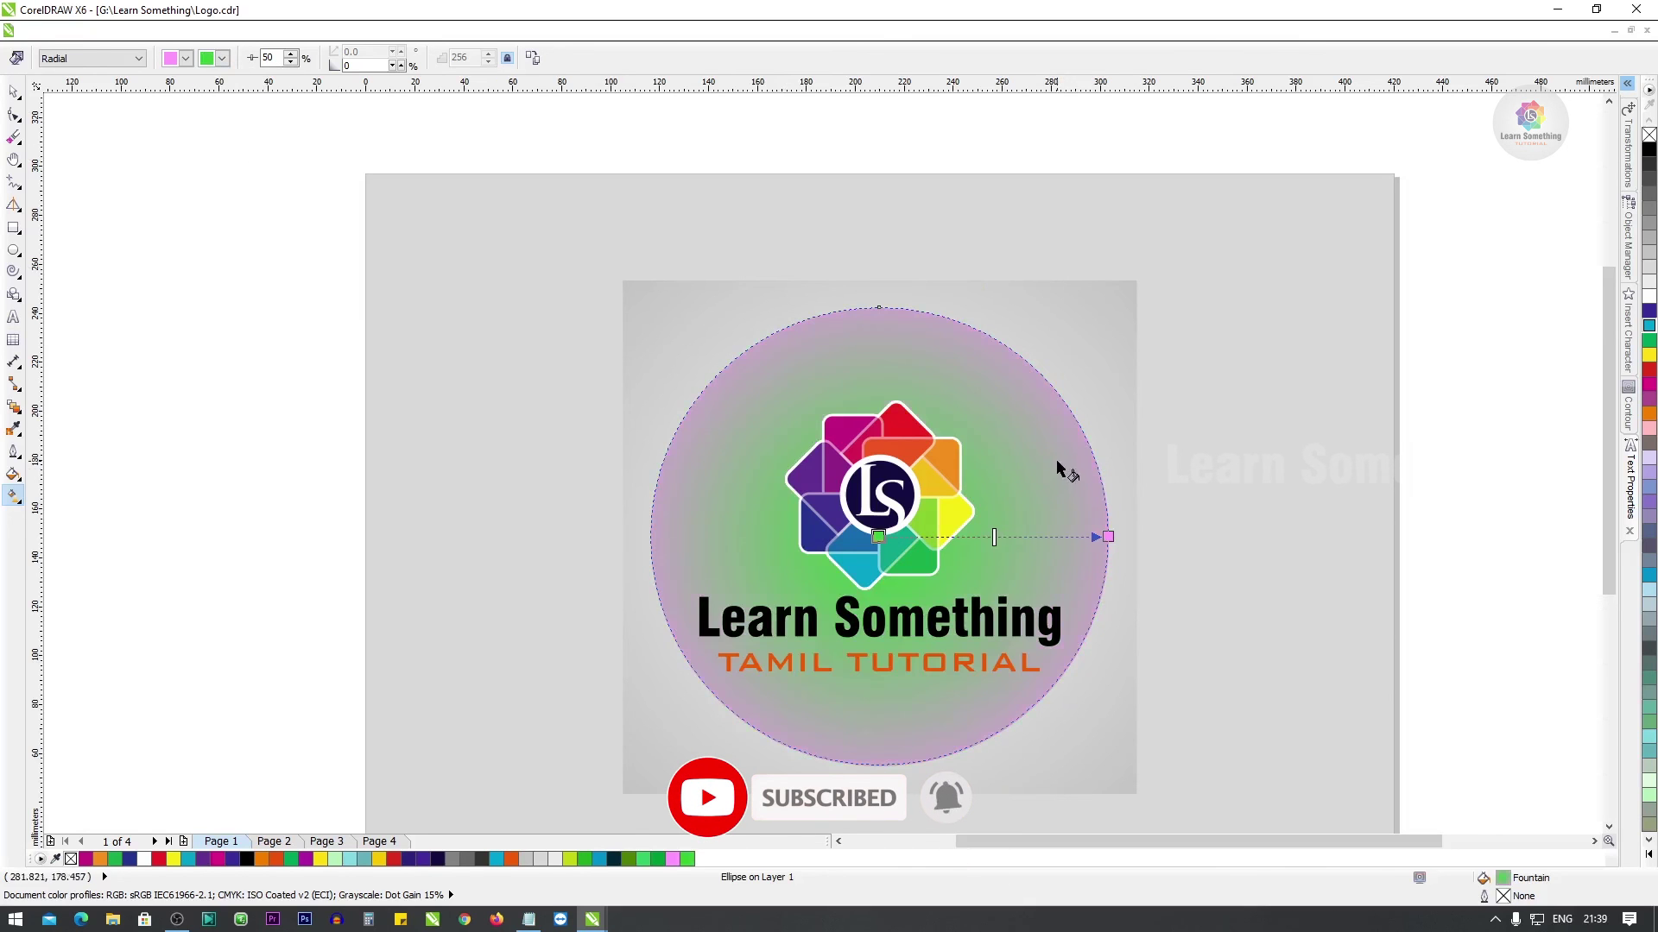
mouse_move(1107, 536)
mouse_down()
mouse_move(1212, 531)
mouse_move(1109, 536)
mouse_up()
drag(994, 537, 1029, 537)
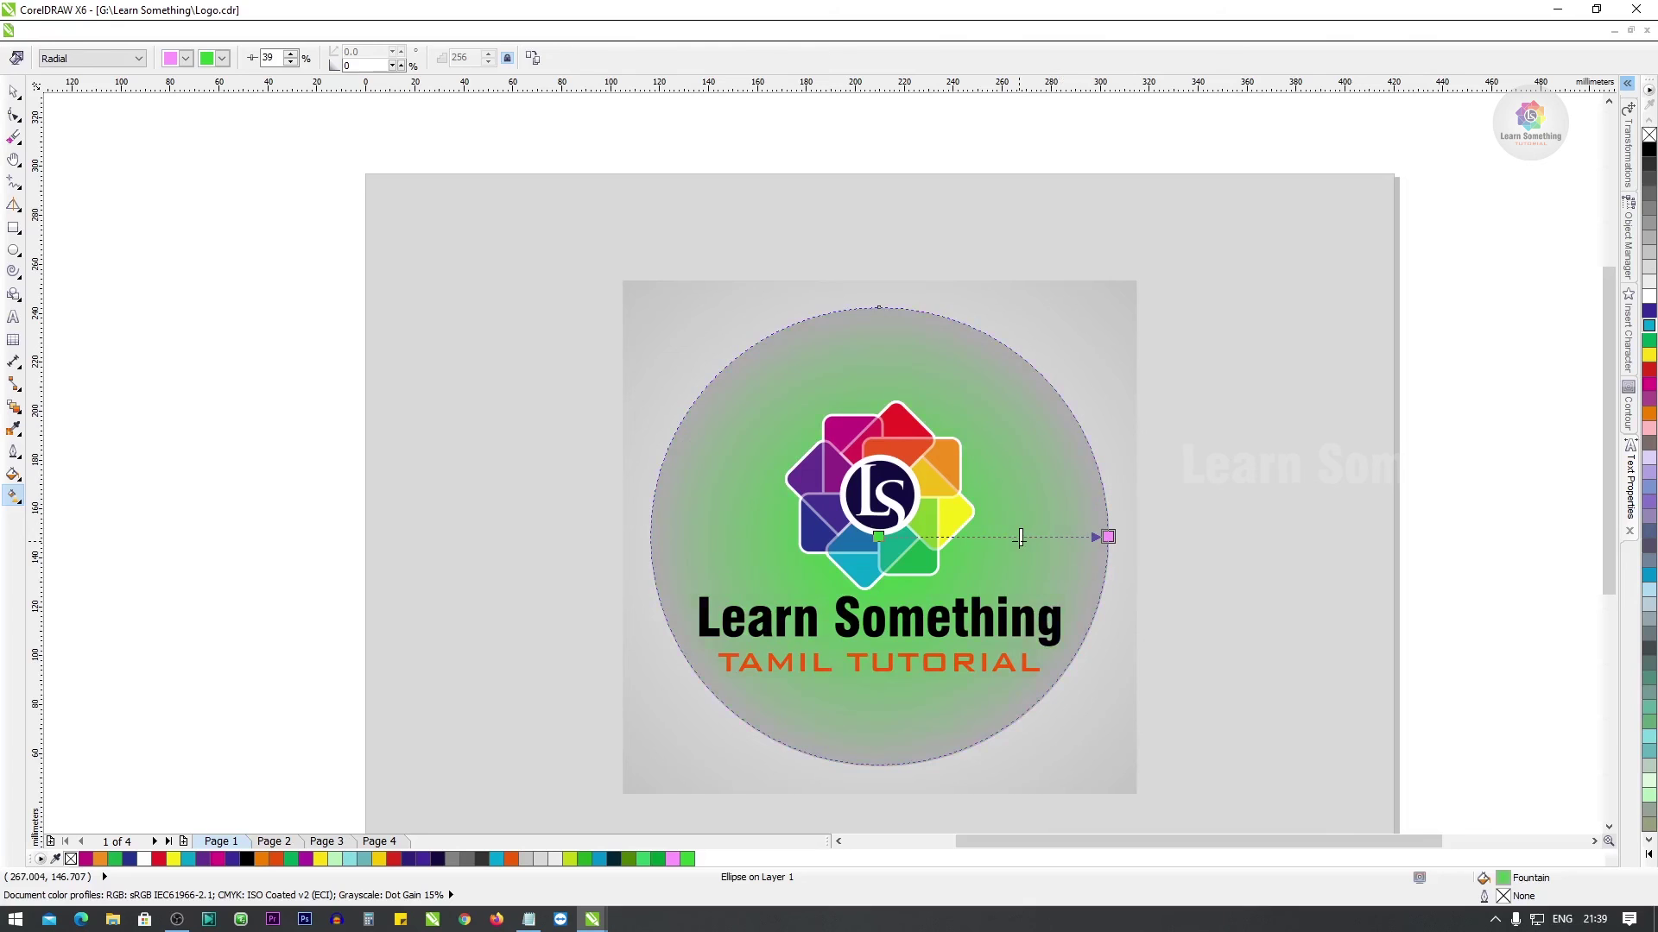
key(space)
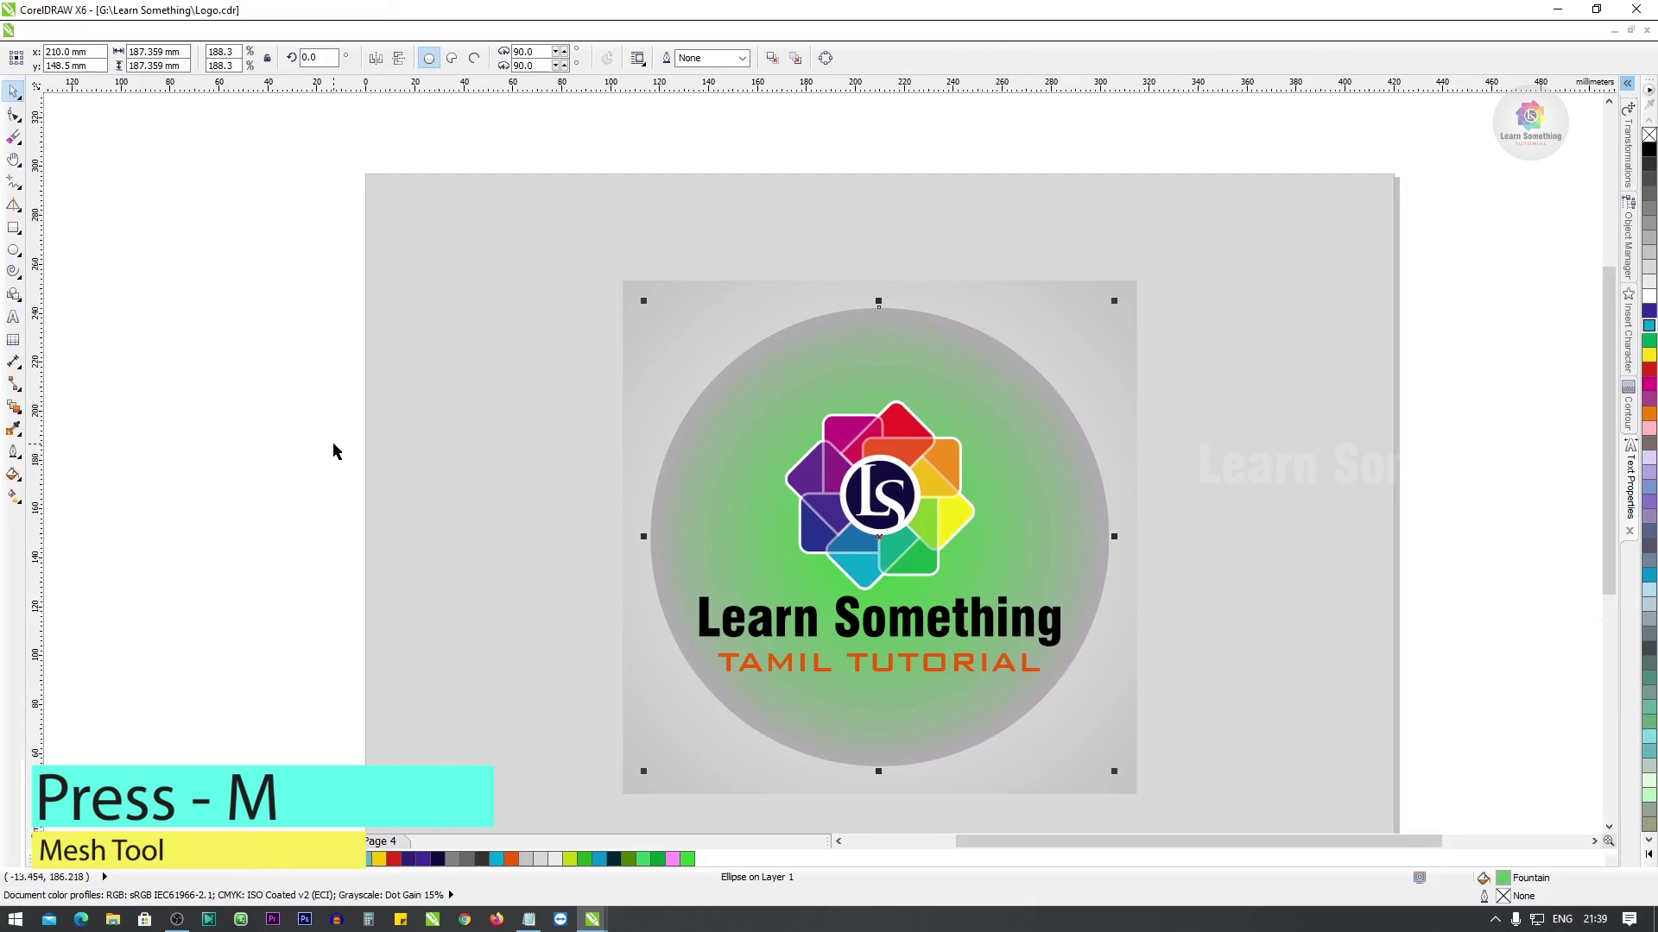
Apply a mesh fill to the circle with horizontal lines near its upper and lower edges and vertical lines near both sides.
key(m)
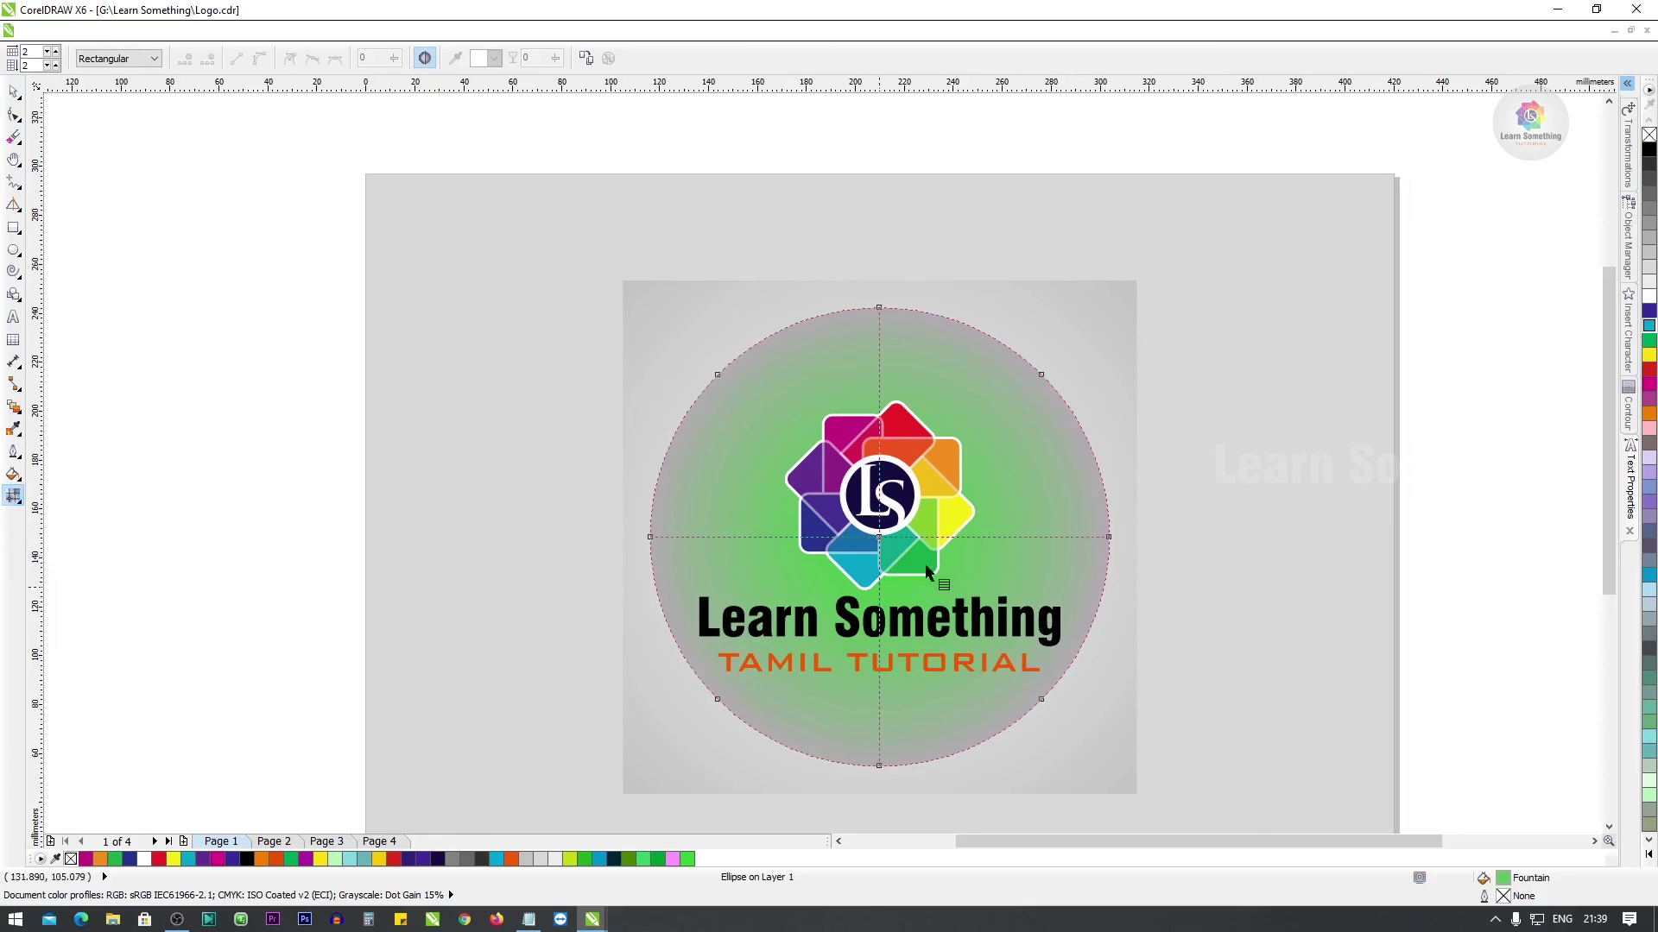
click(878, 342)
double_click(878, 342)
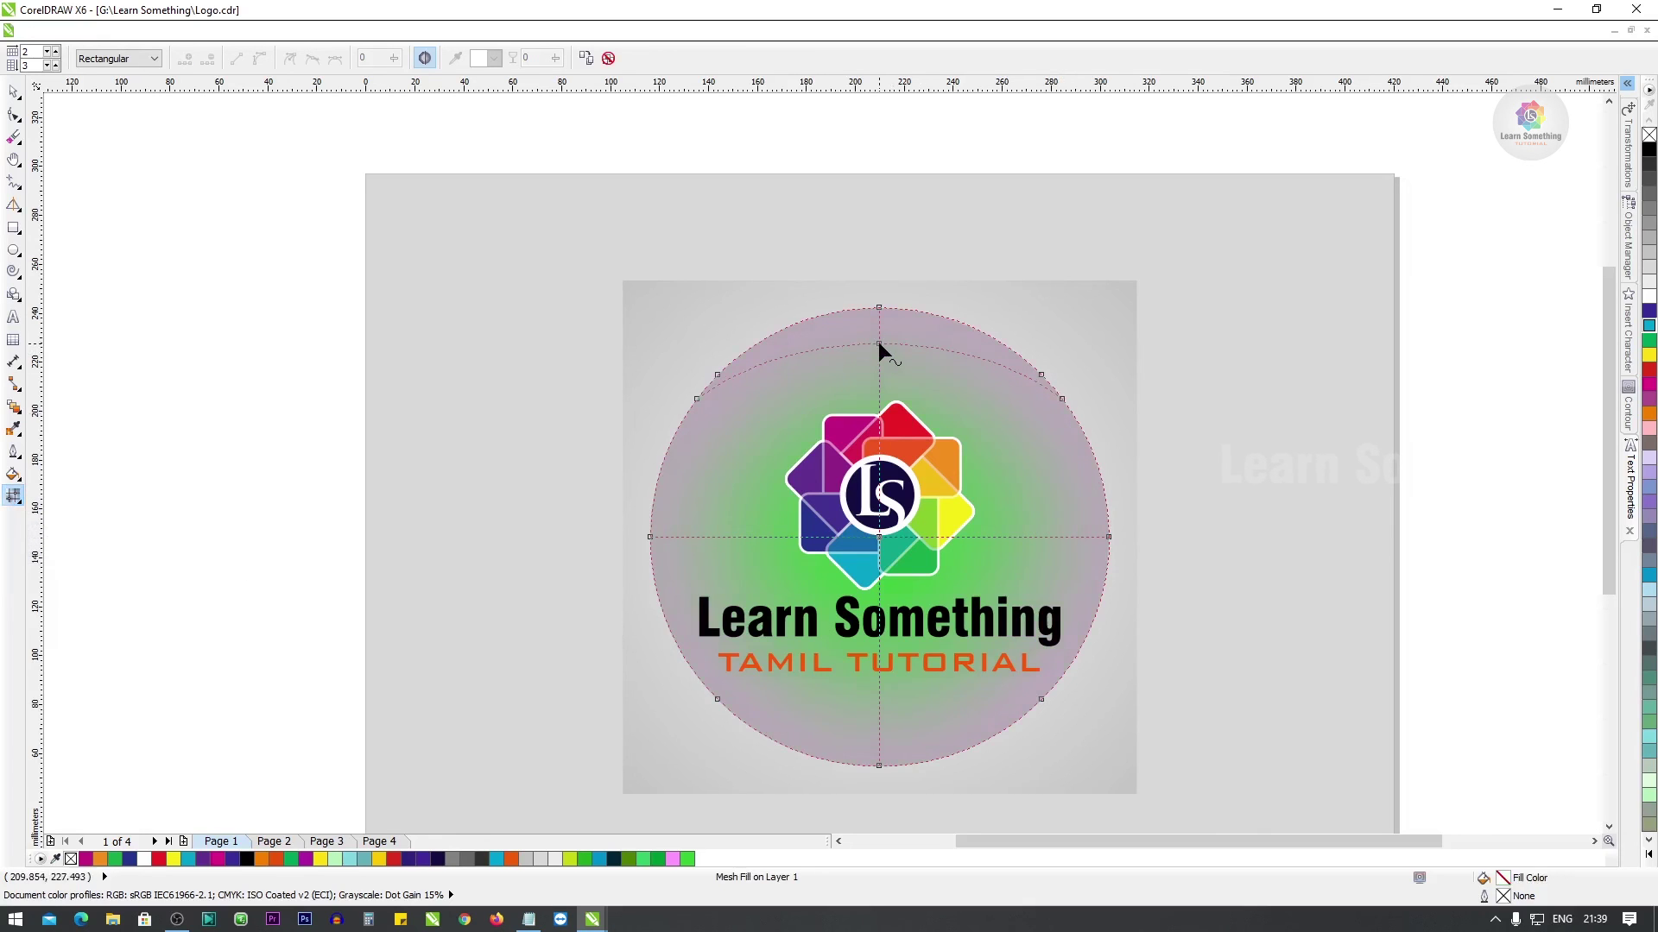
click(879, 724)
double_click(879, 724)
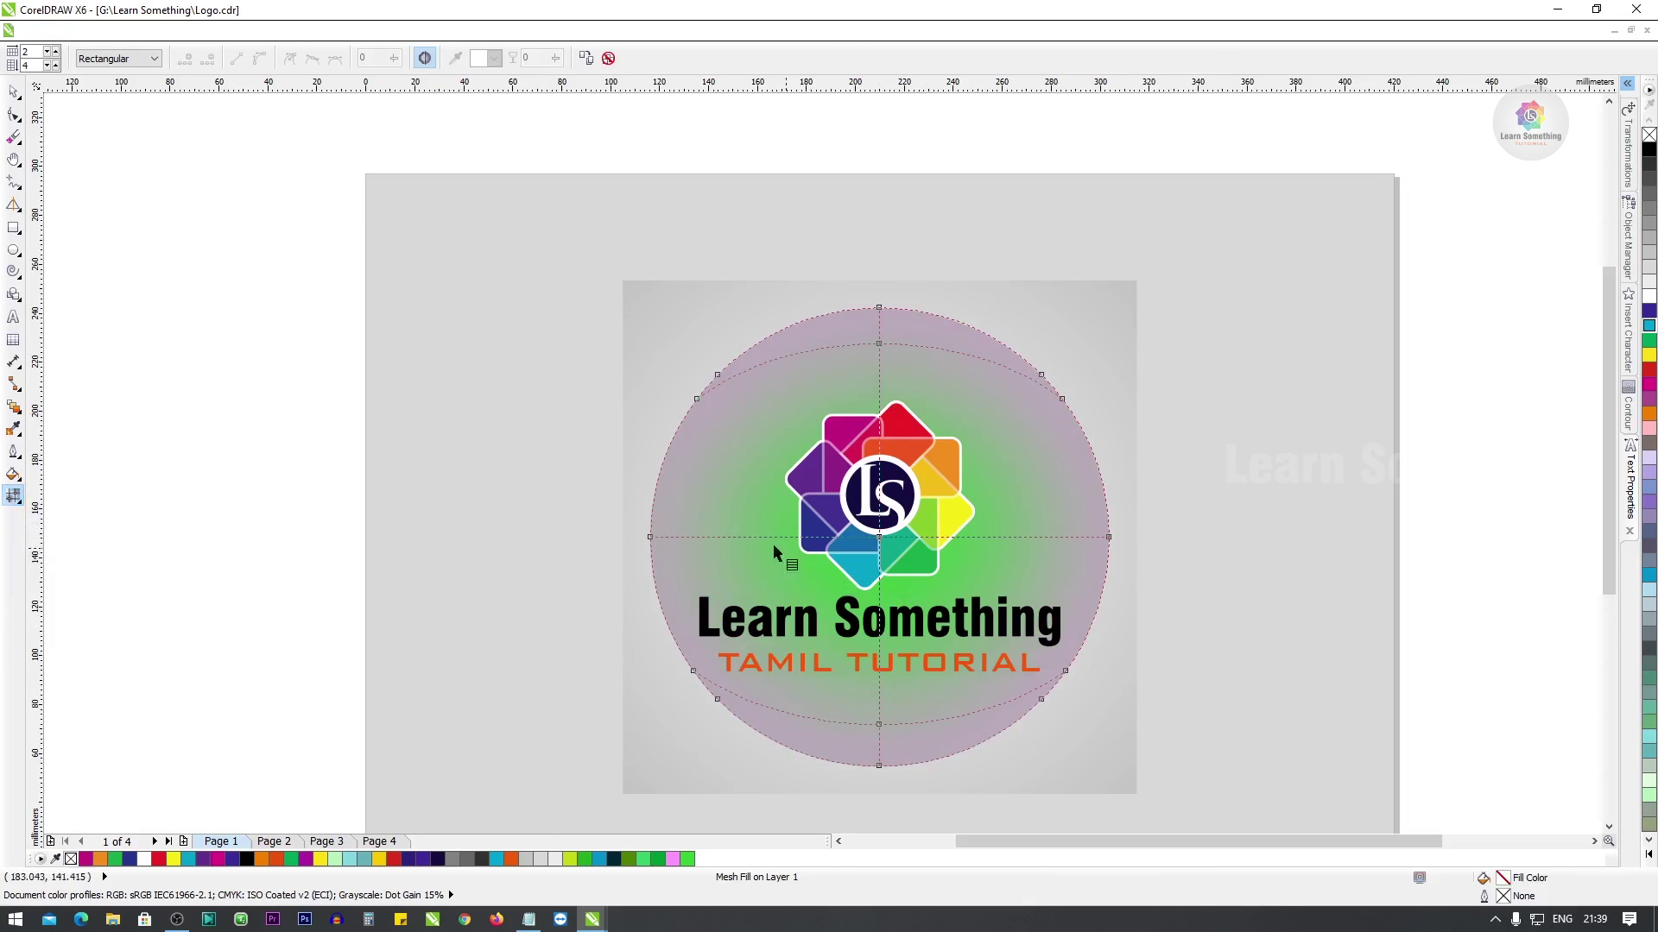
double_click(689, 536)
double_click(1068, 536)
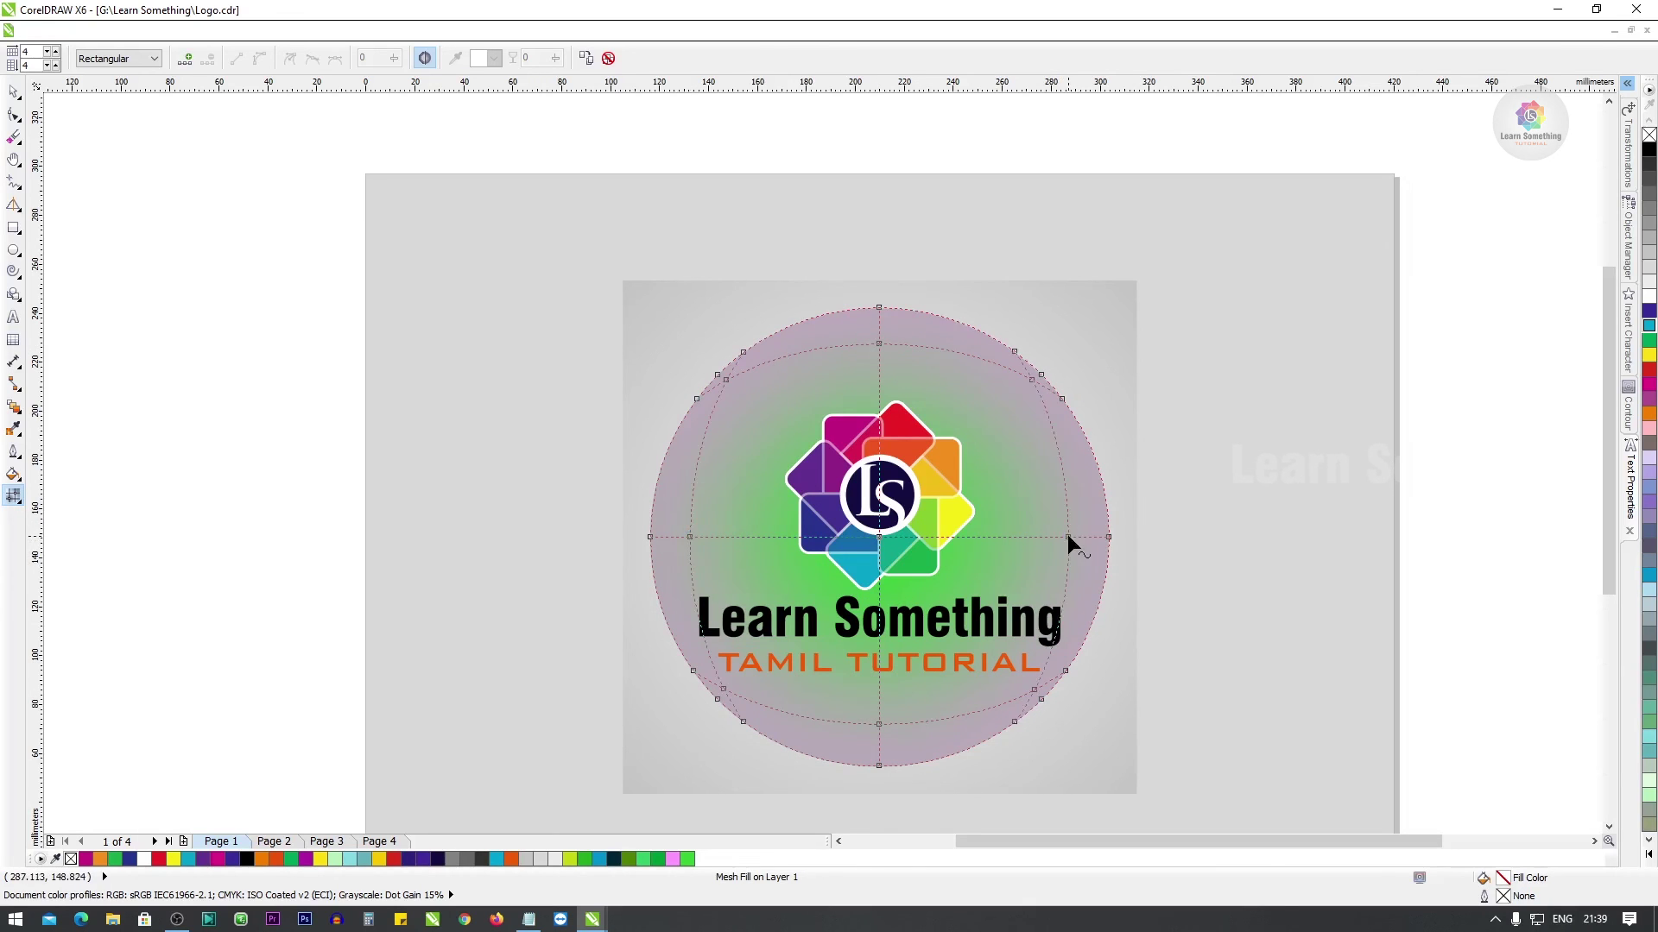
Add three more horizontal mesh lines: above the logo, through the lower tagline, and just above the circle's center.
double_click(879, 379)
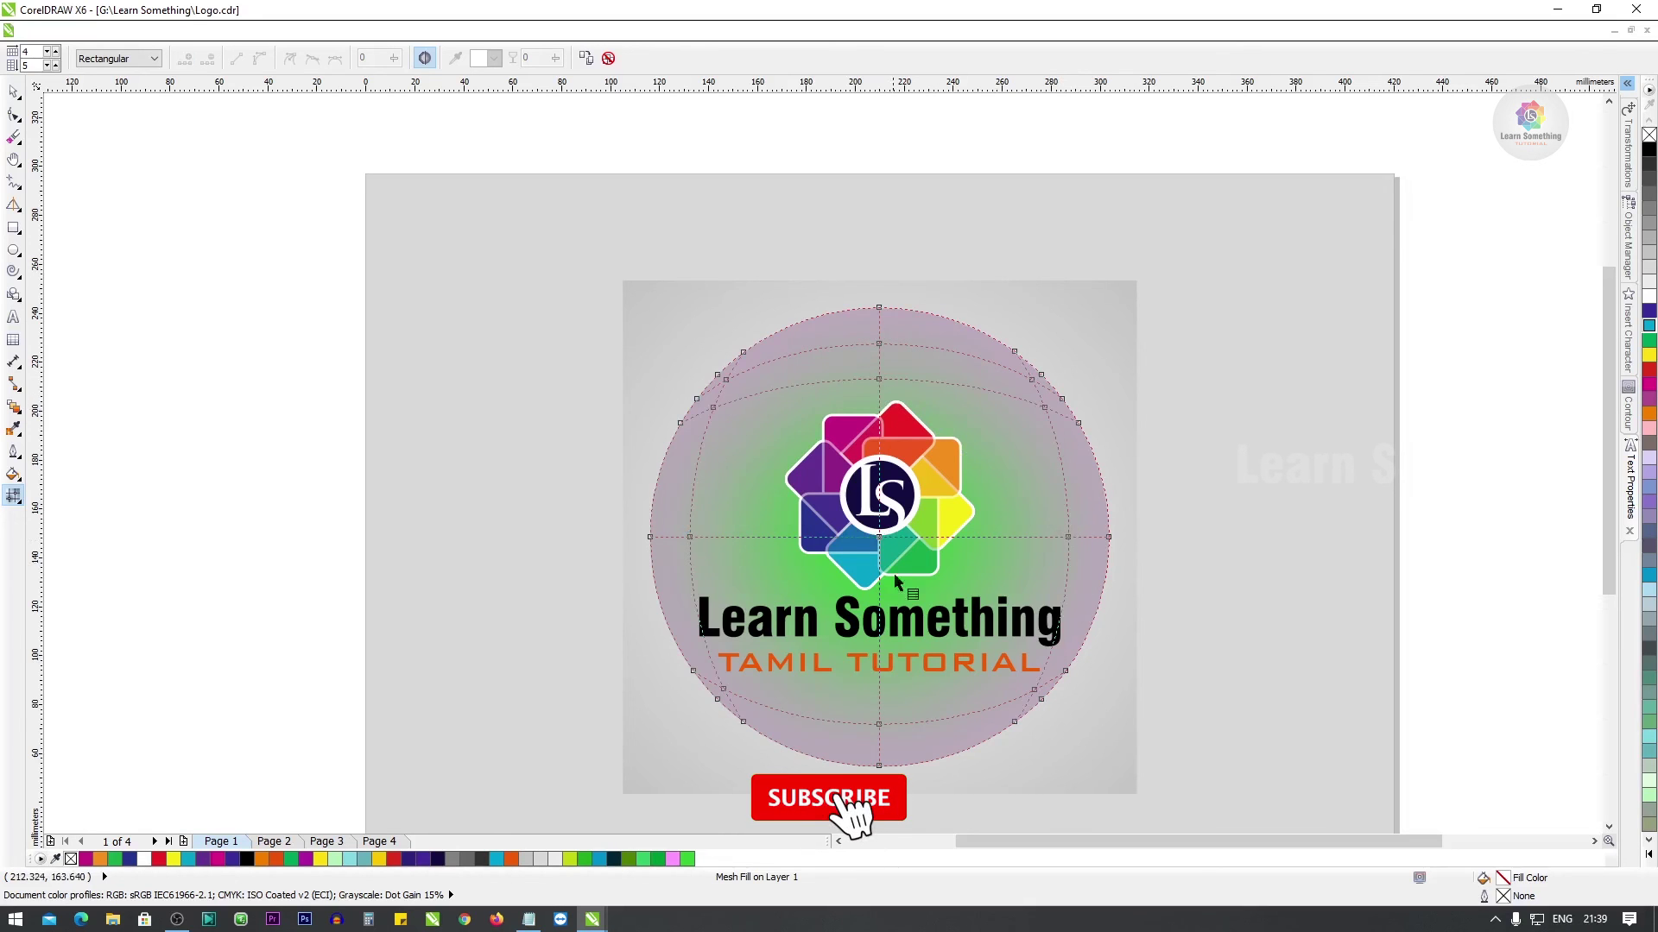
double_click(878, 680)
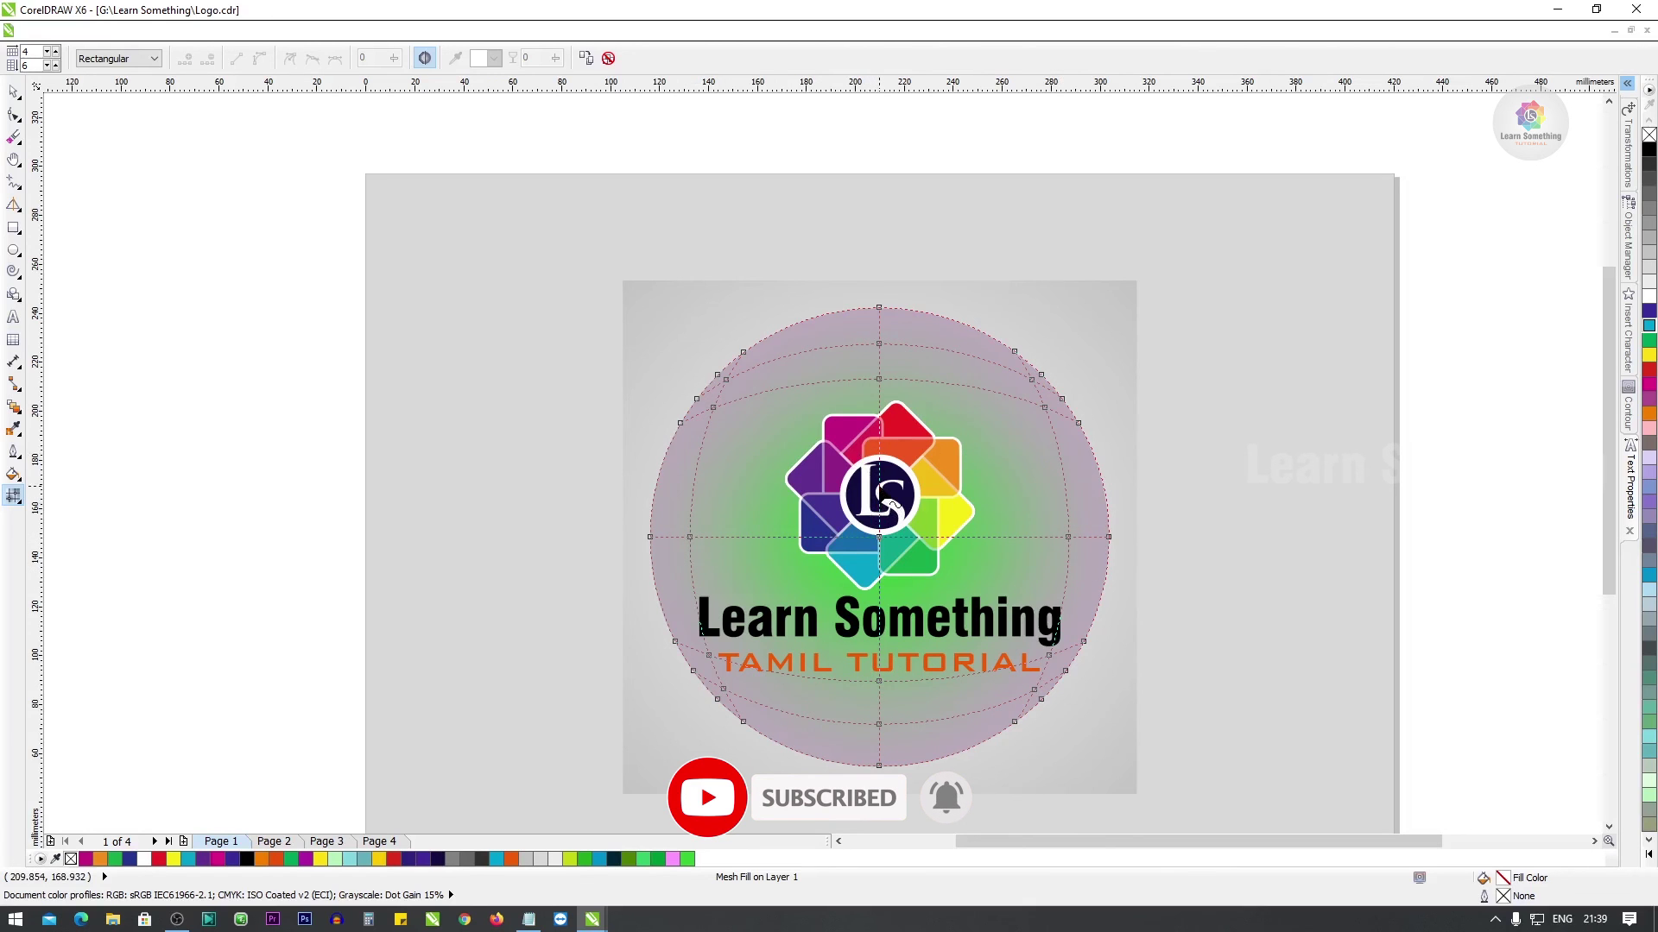
double_click(887, 499)
Color the mesh nodes on the vertical centerline nearest the circle's upper and lower edges magenta.
click(878, 345)
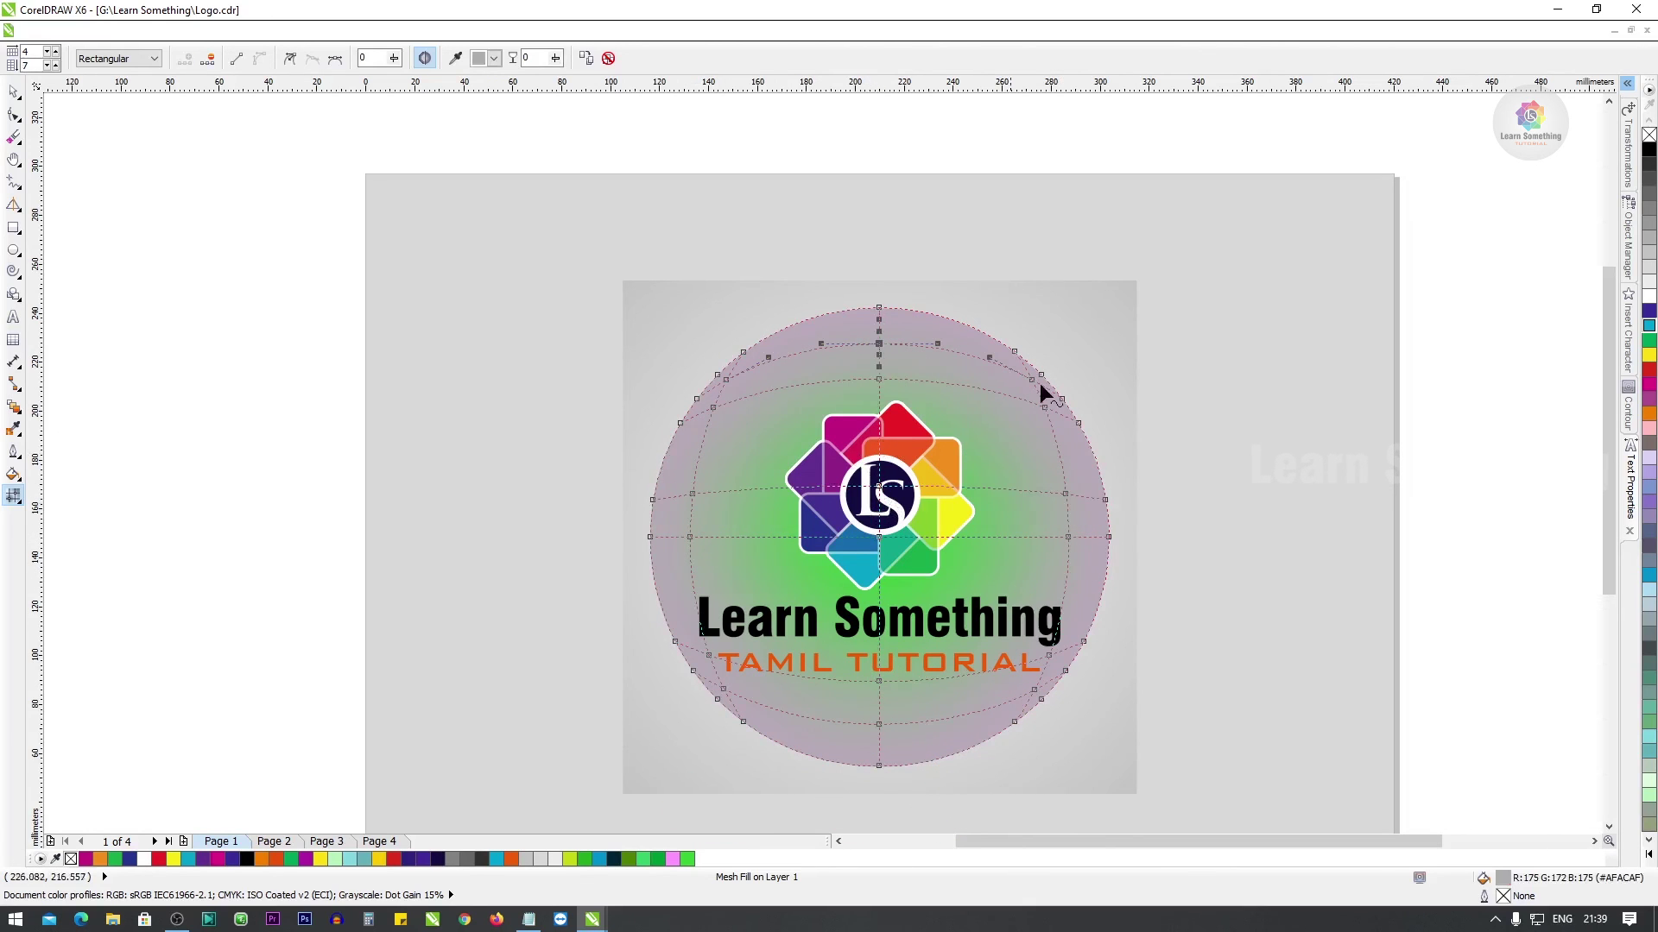
click(1649, 386)
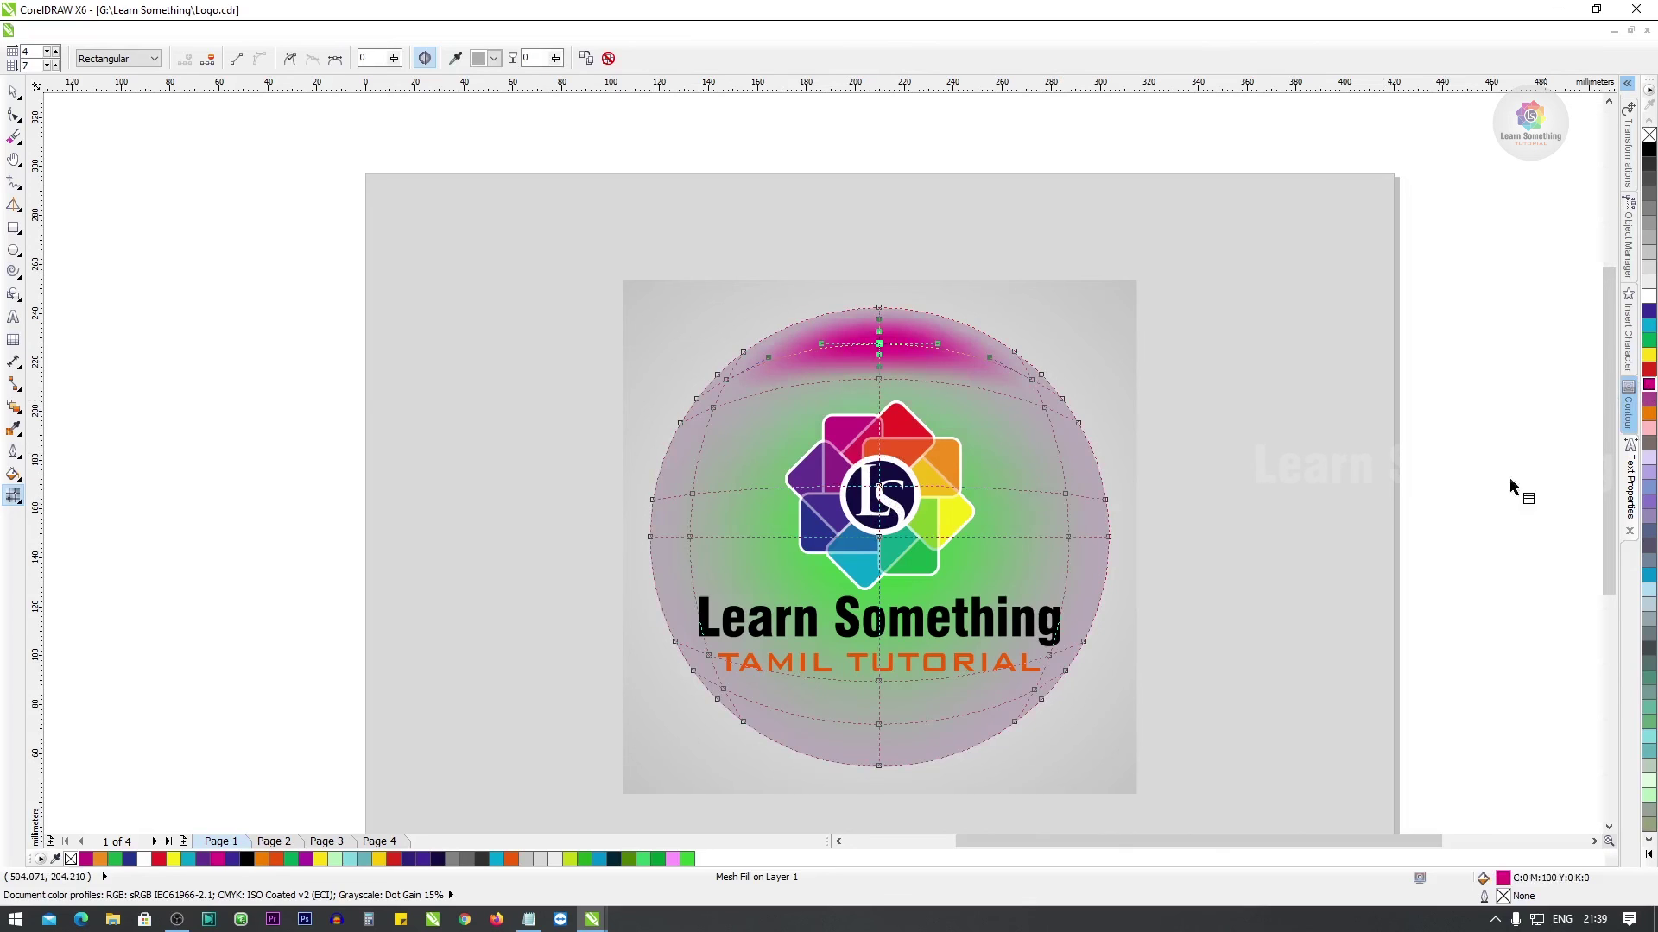
click(878, 722)
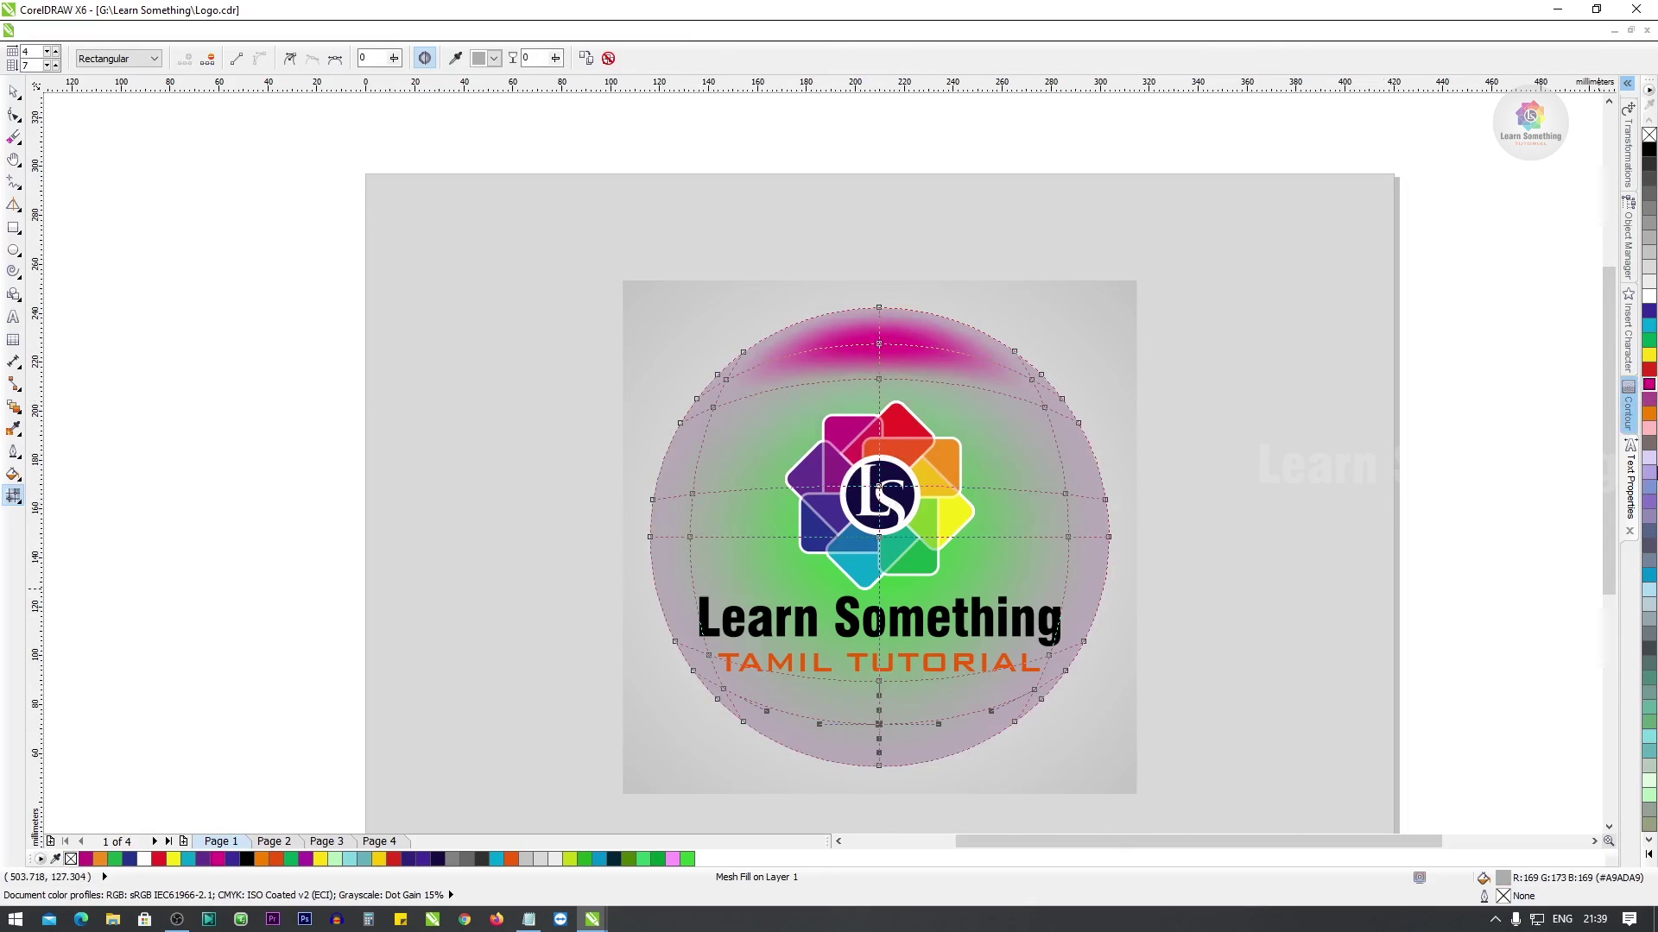
click(1649, 386)
click(1064, 569)
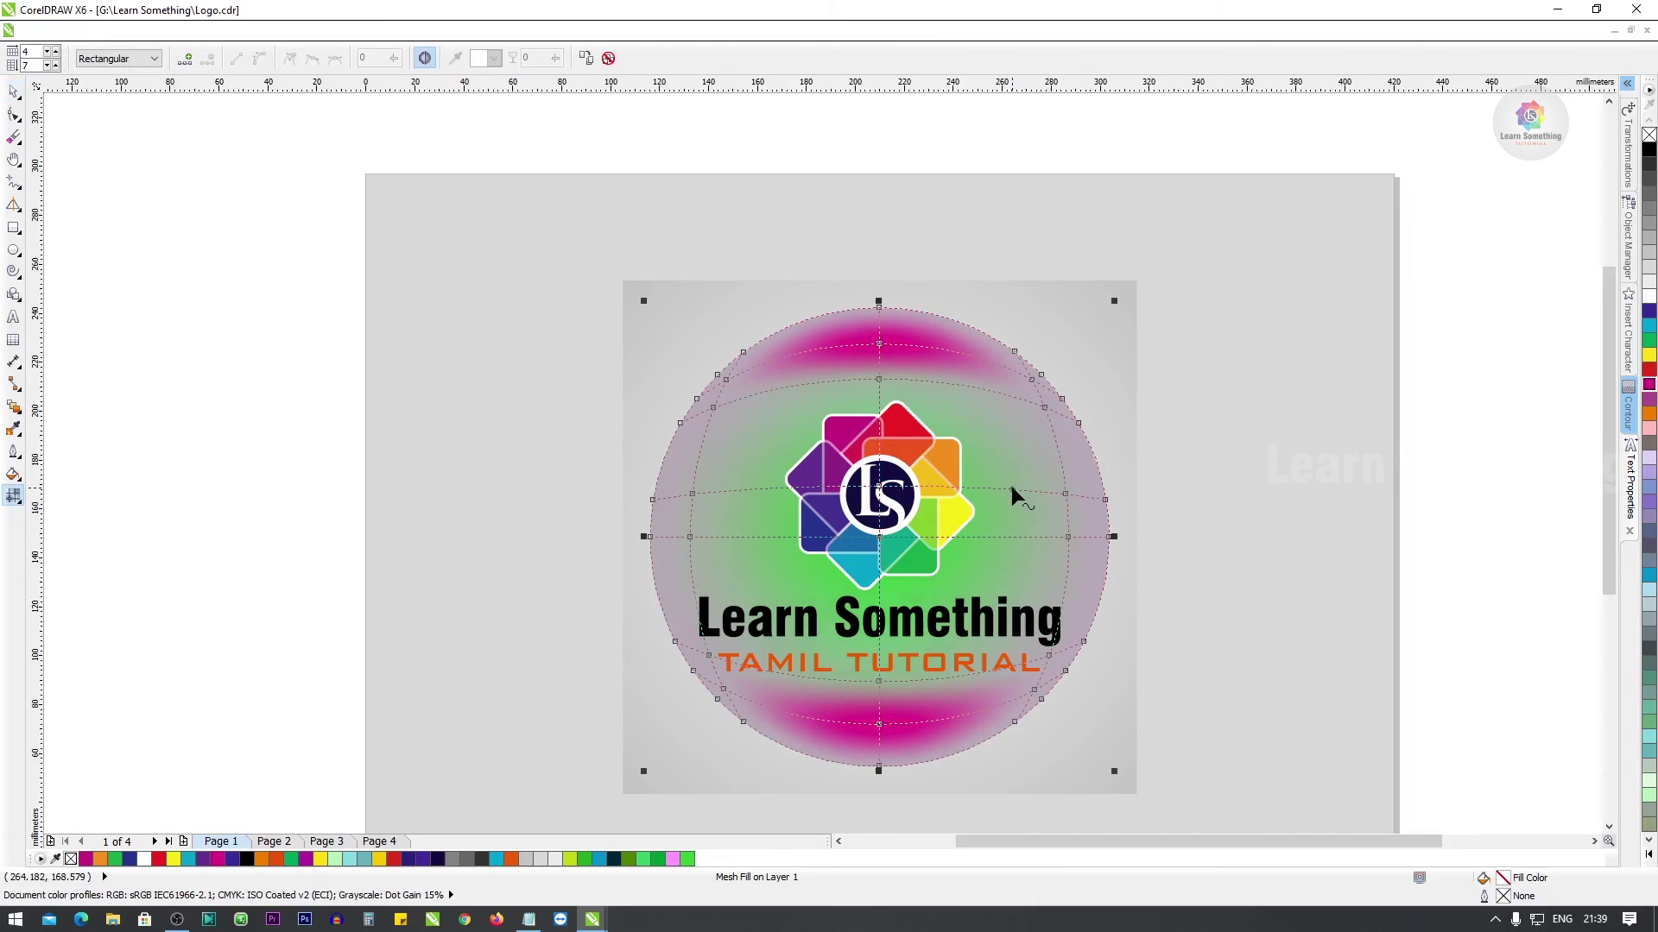
Add two vertical mesh lines, one to the right and one to the left of the logo emblem.
double_click(1012, 486)
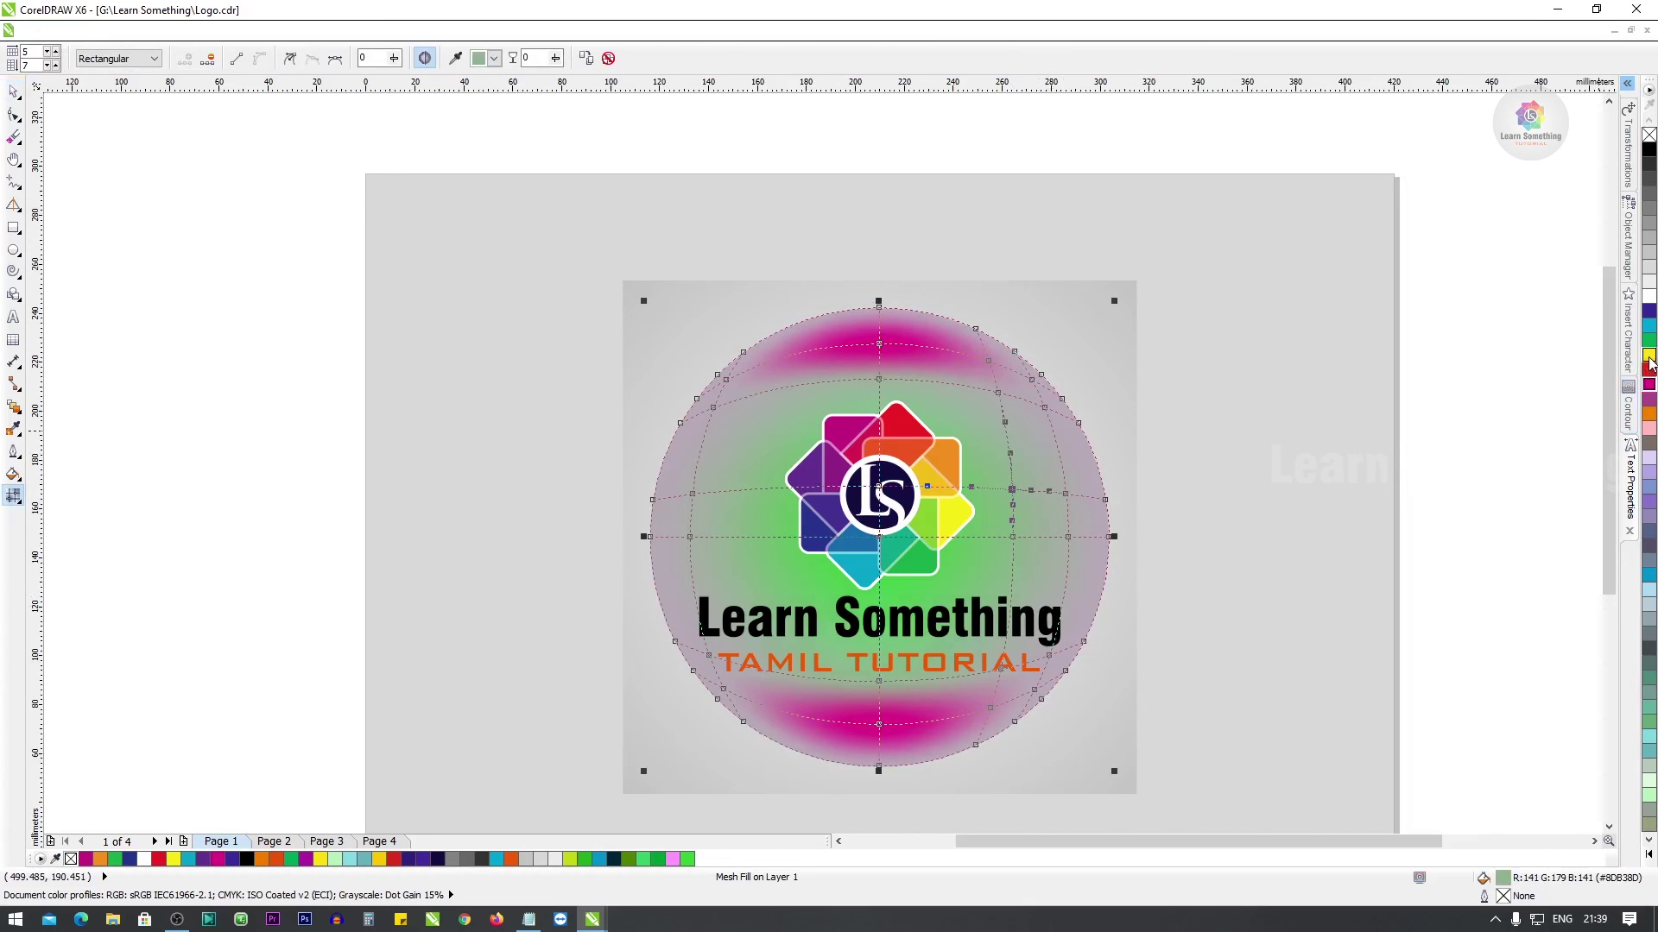
double_click(749, 393)
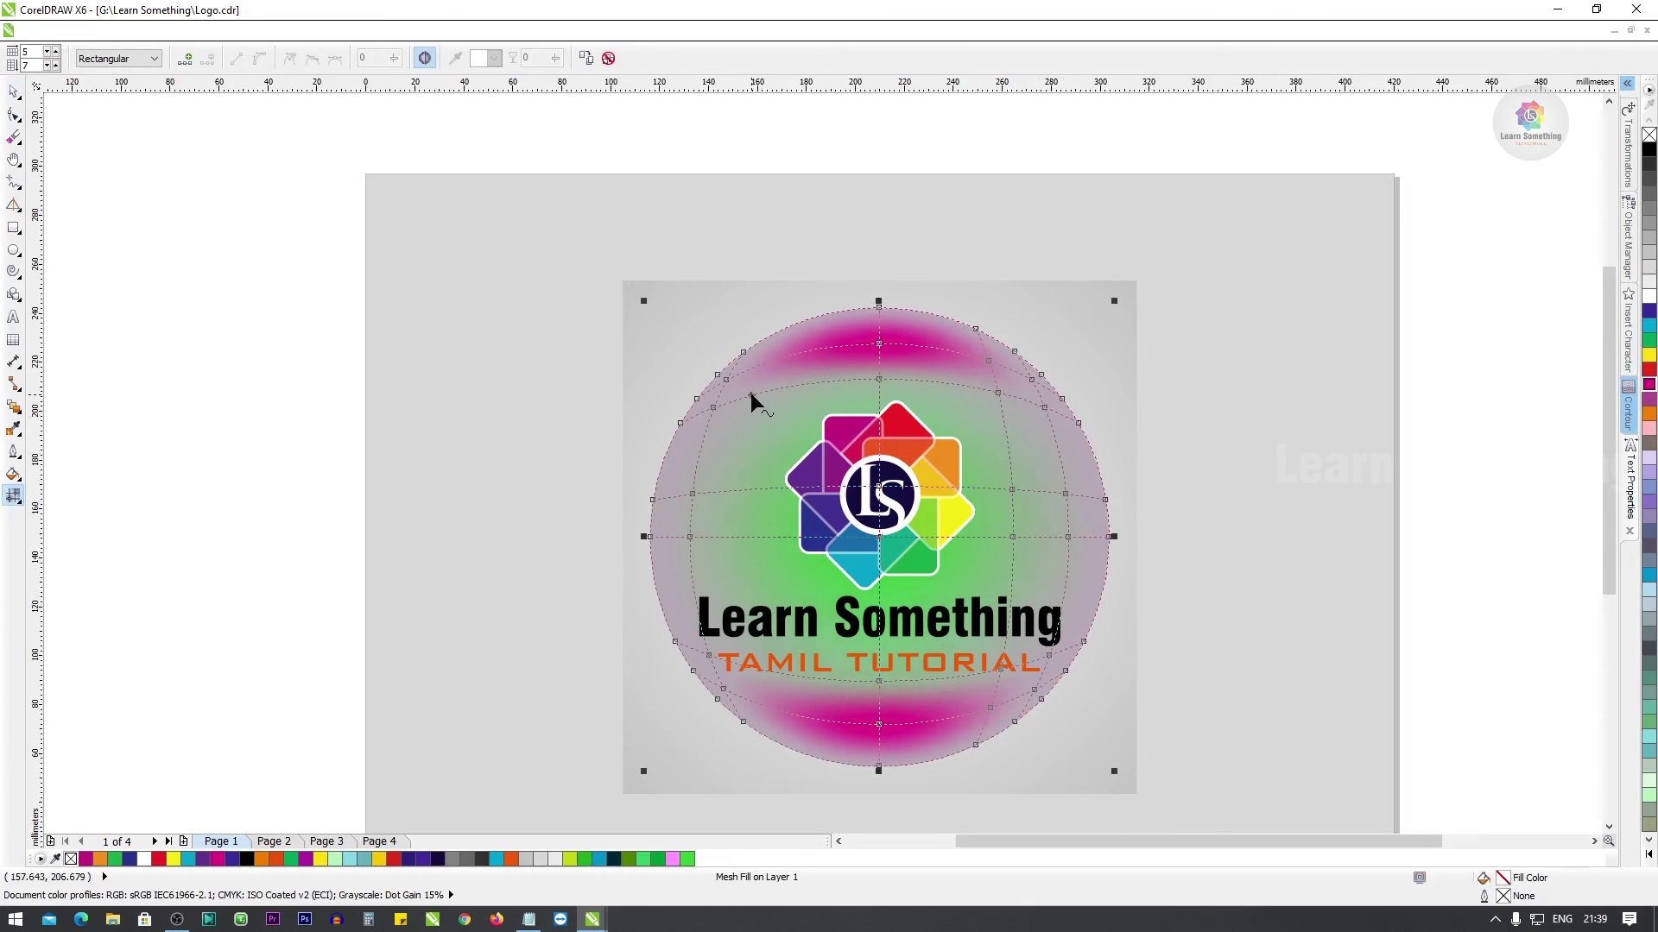
Try coloring the mesh node to the right of the logo emblem yellow and undo it.
click(1012, 488)
click(1649, 355)
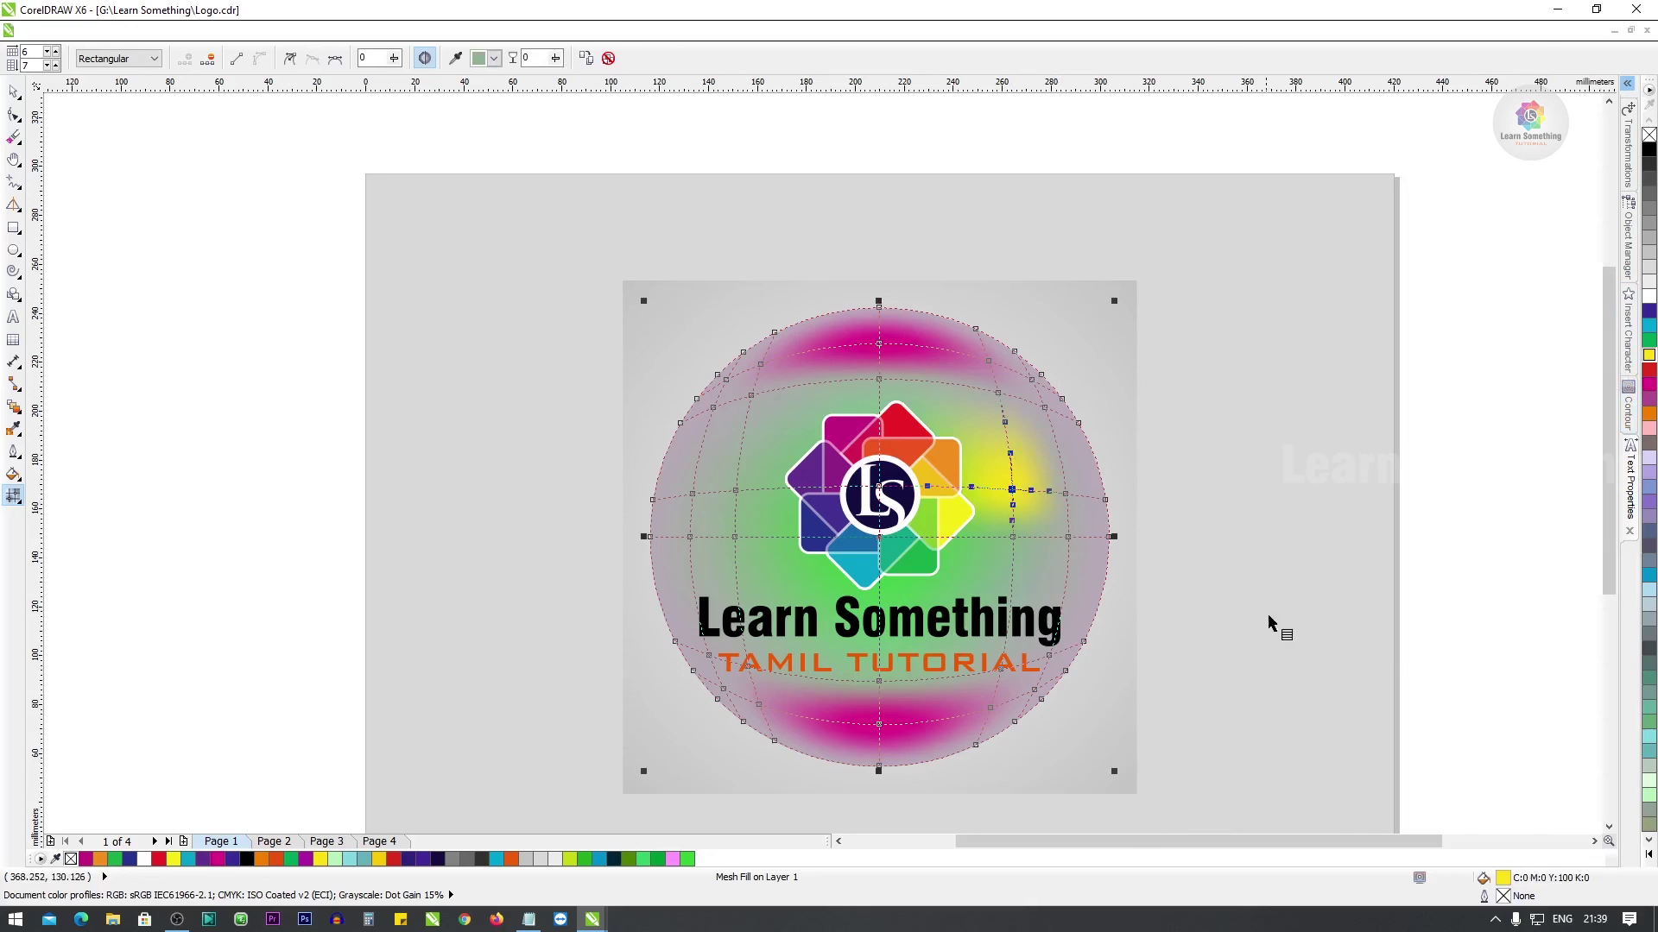
key(space)
key(ctrl+z)
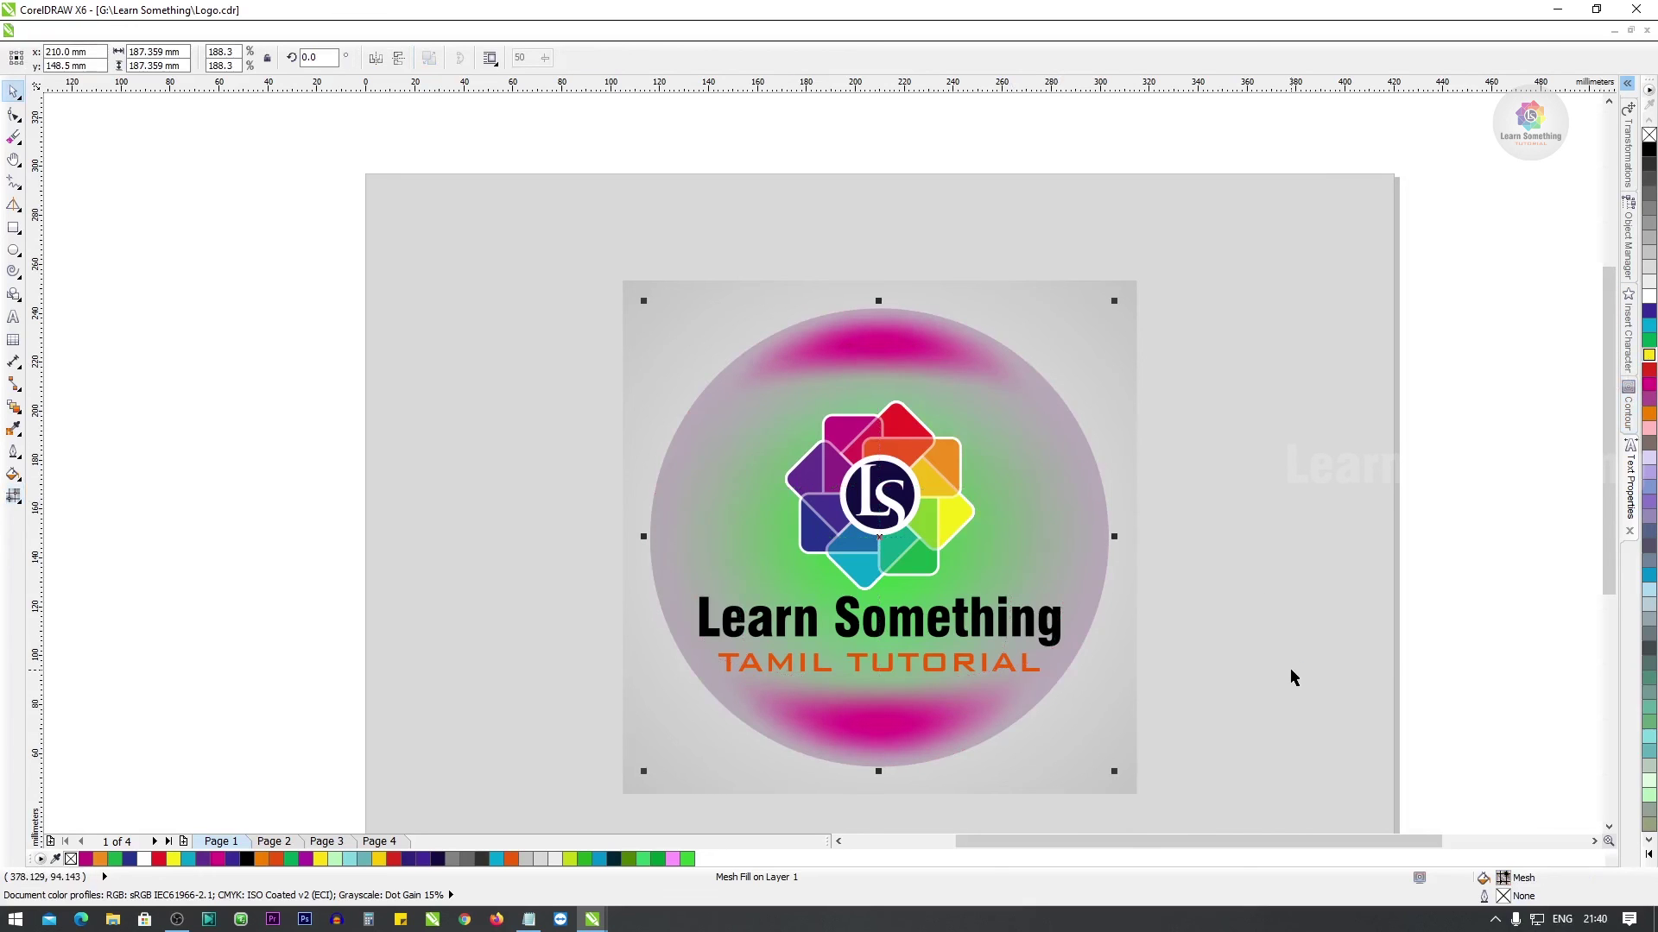